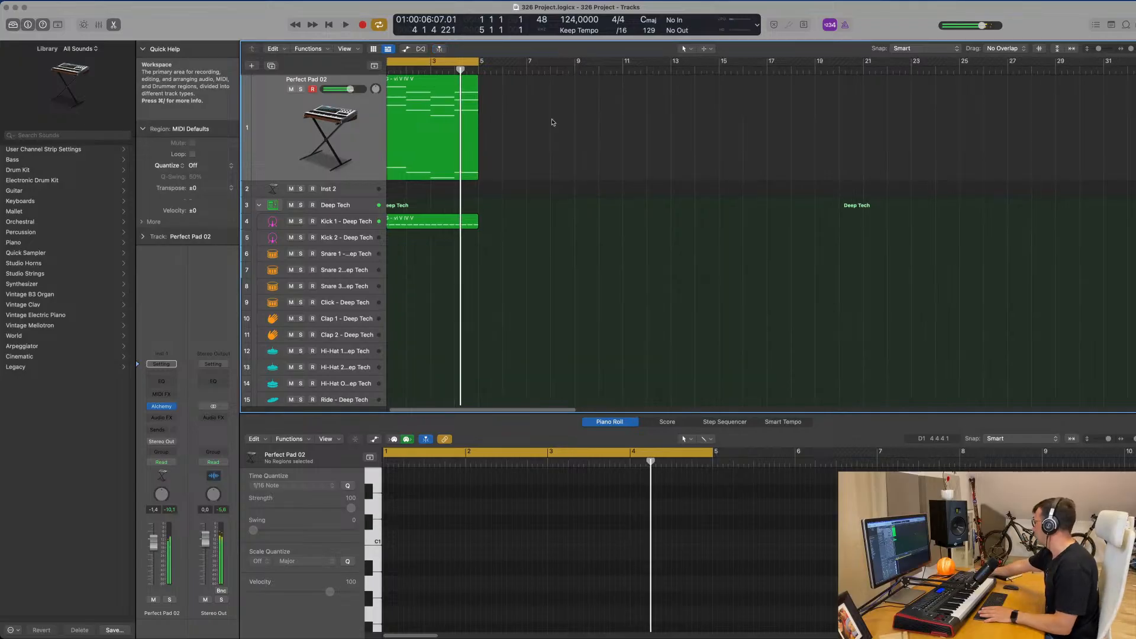
Lower the Perfect Pad 02 track's volume to about -4.8 dB and play back the loop to check the level.
click(290, 126)
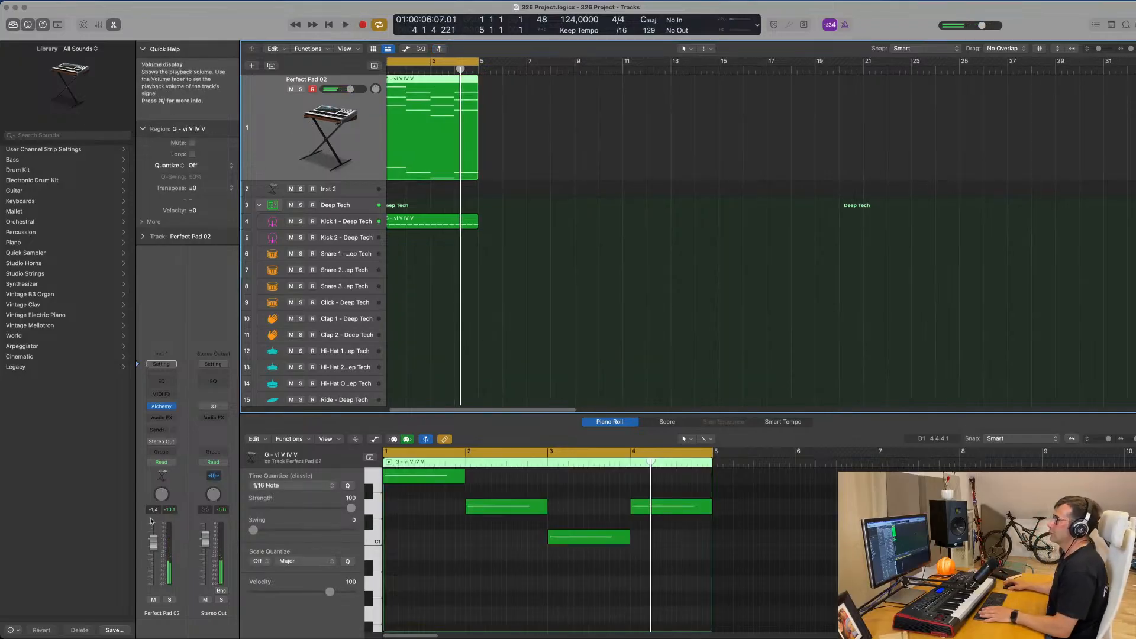
drag(153, 551, 154, 554)
key(space)
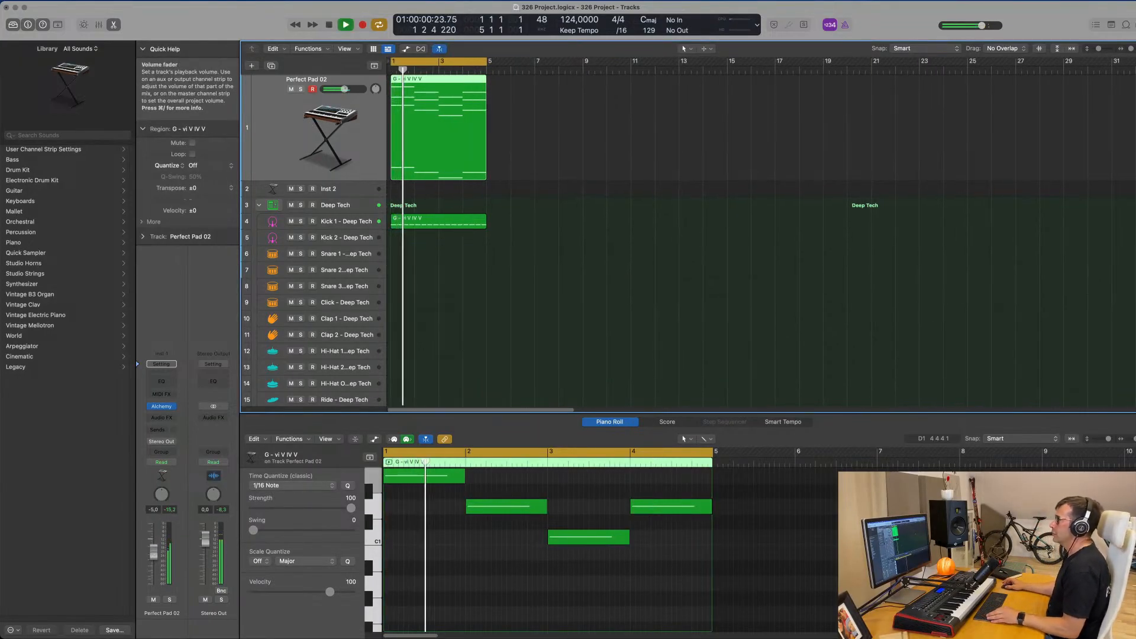
key(space)
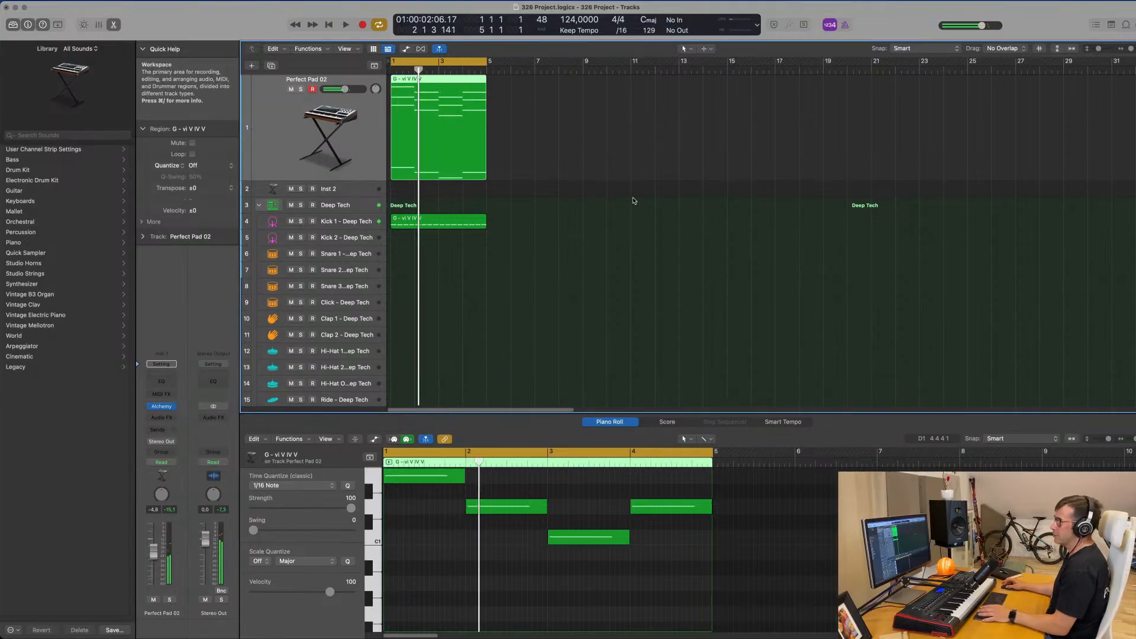
key(Return)
key(space)
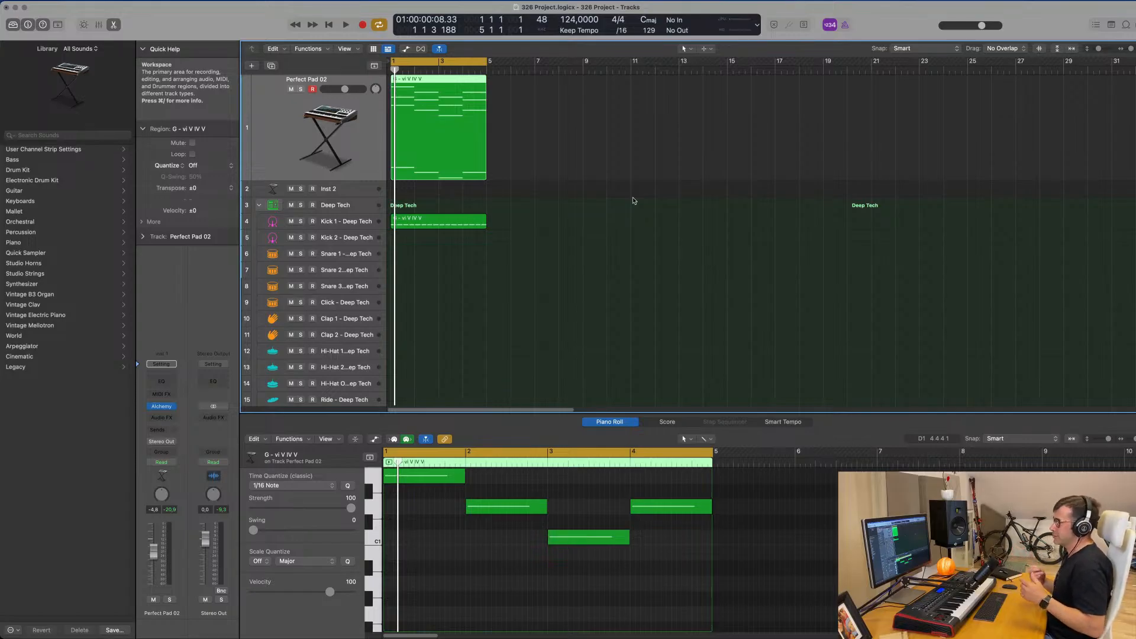
While the loop plays, set the Cutoff of the pad's Alchemy instrument to about 10.8 %.
click(613, 224)
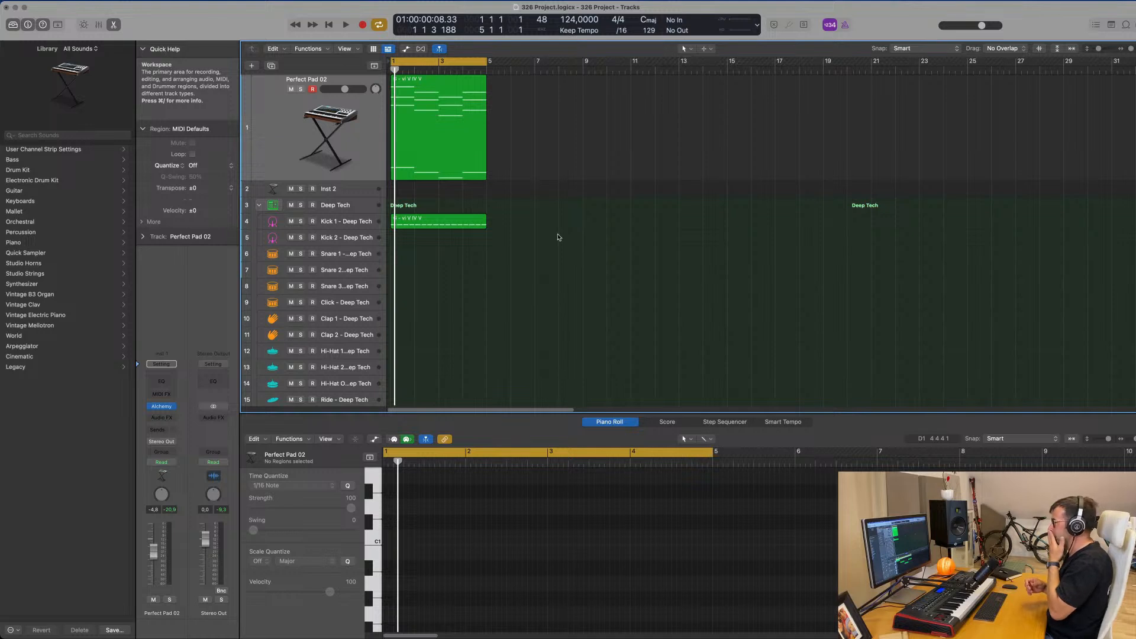
key(space)
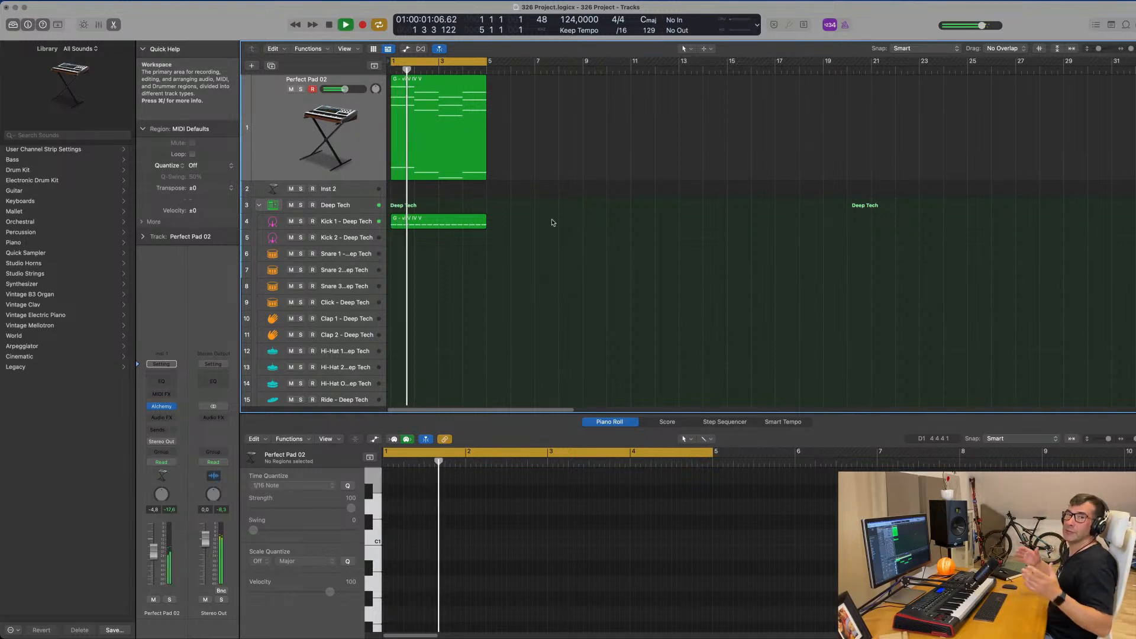
click(363, 146)
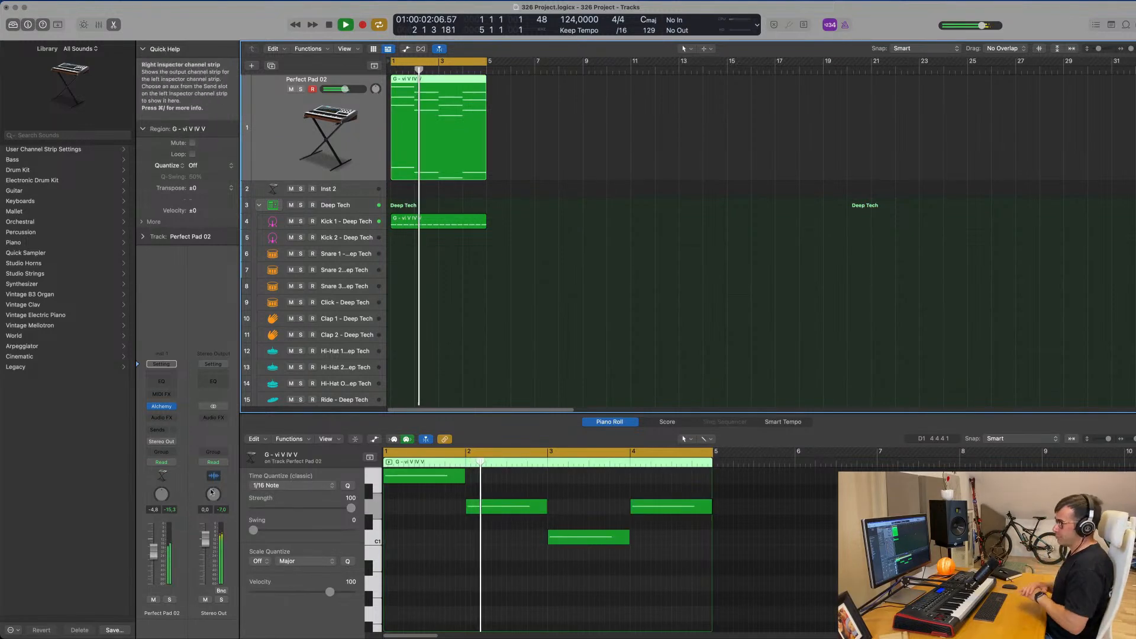
click(162, 407)
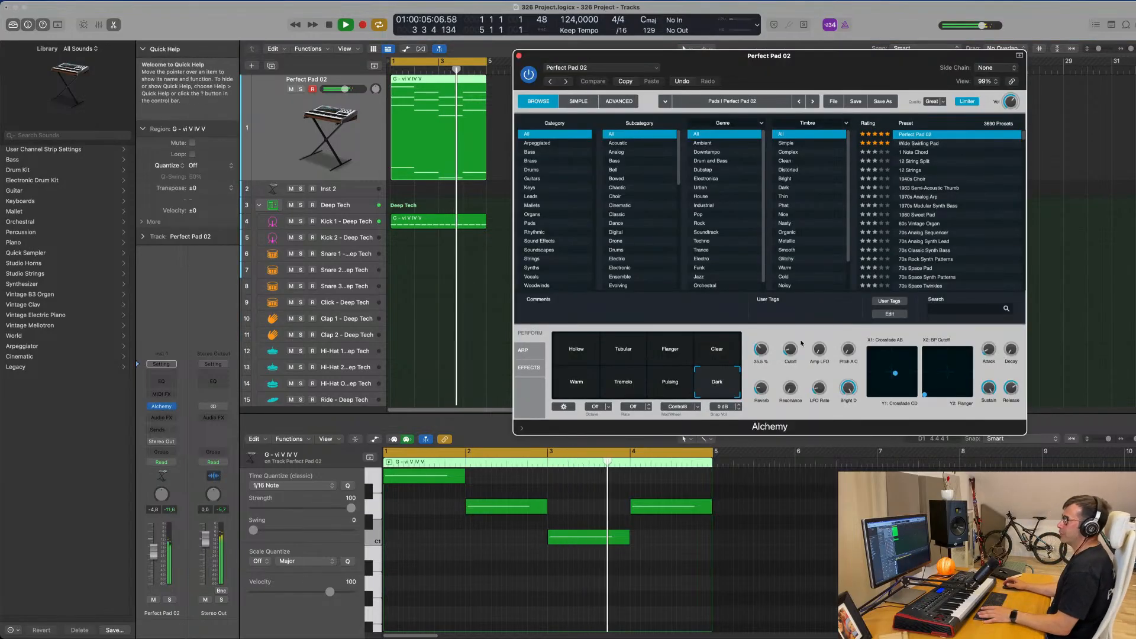
drag(792, 353, 793, 353)
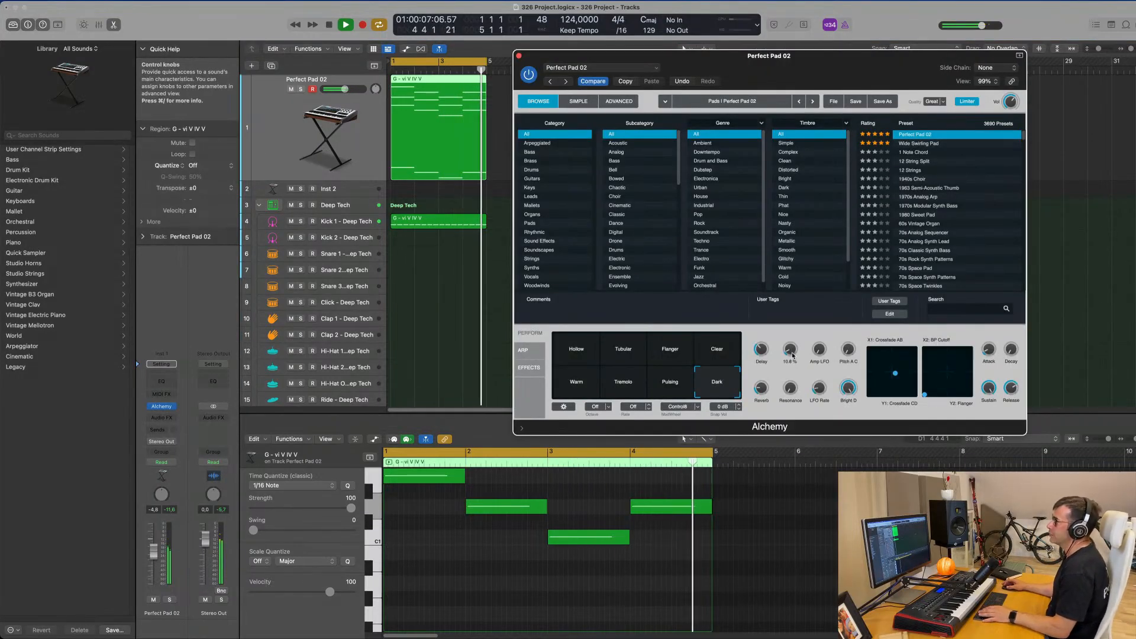
click(519, 56)
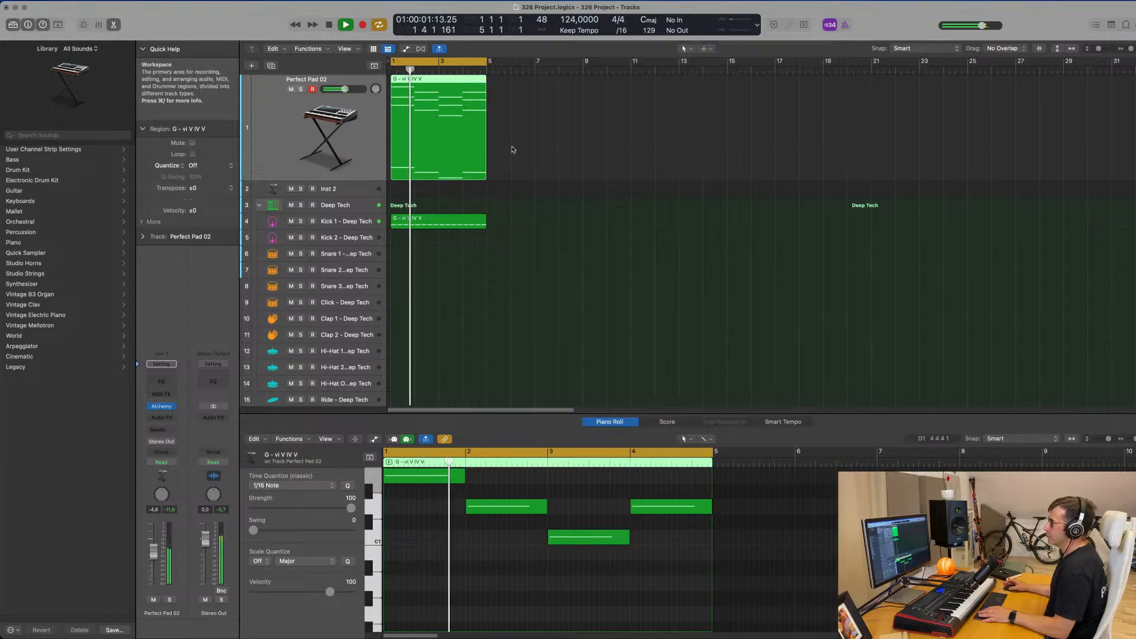
Copy the Kick 1 region onto the Snare 1 track and delete its notes on beats 1 and 3.
click(430, 219)
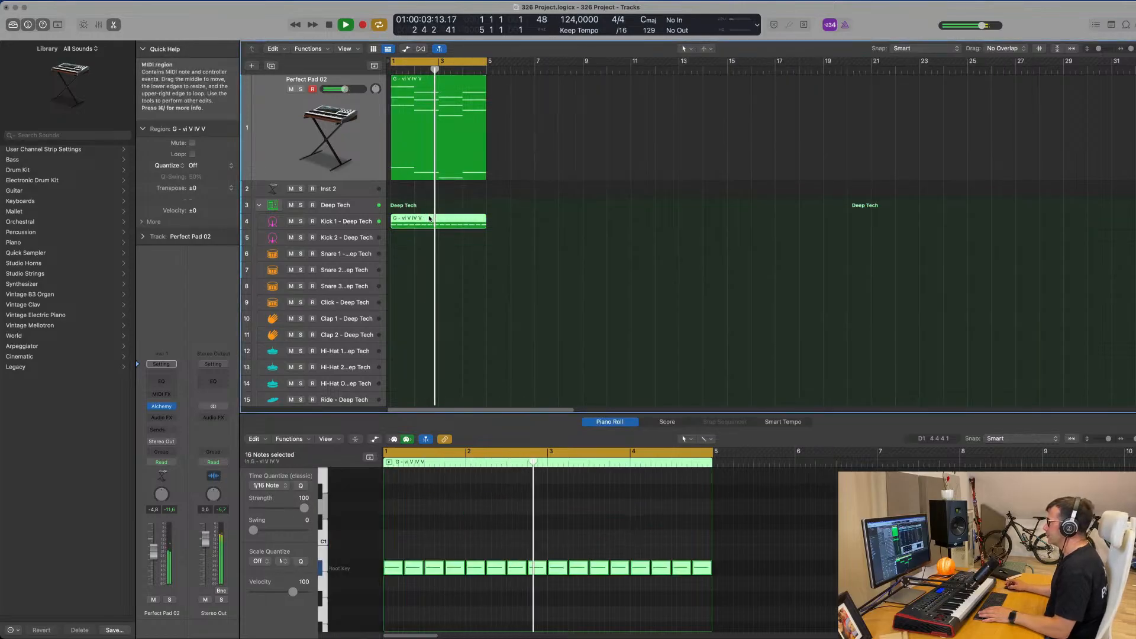
drag(430, 220, 428, 256)
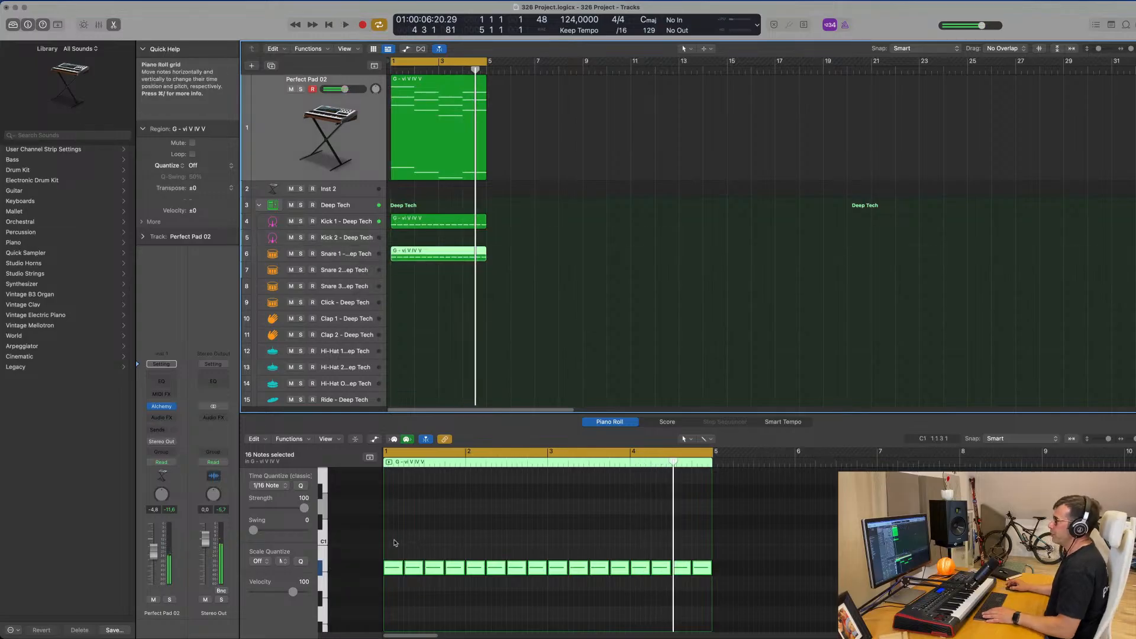
click(418, 543)
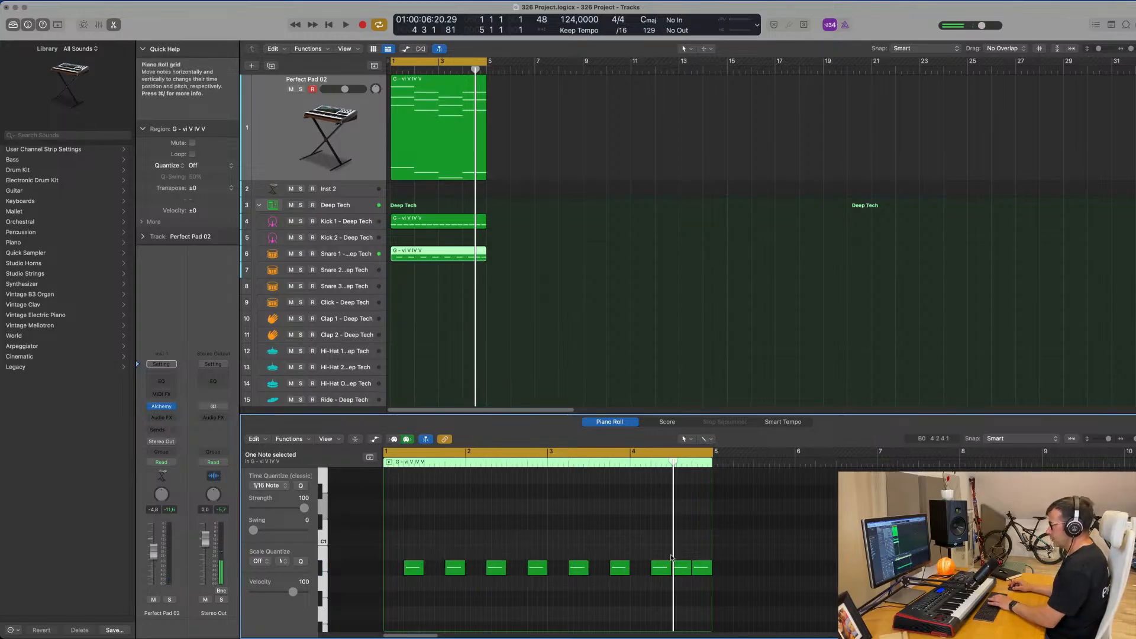
Transpose the eight remaining Snare 1 notes up to the root key E2 and audition the snare with the loop.
drag(438, 540, 711, 583)
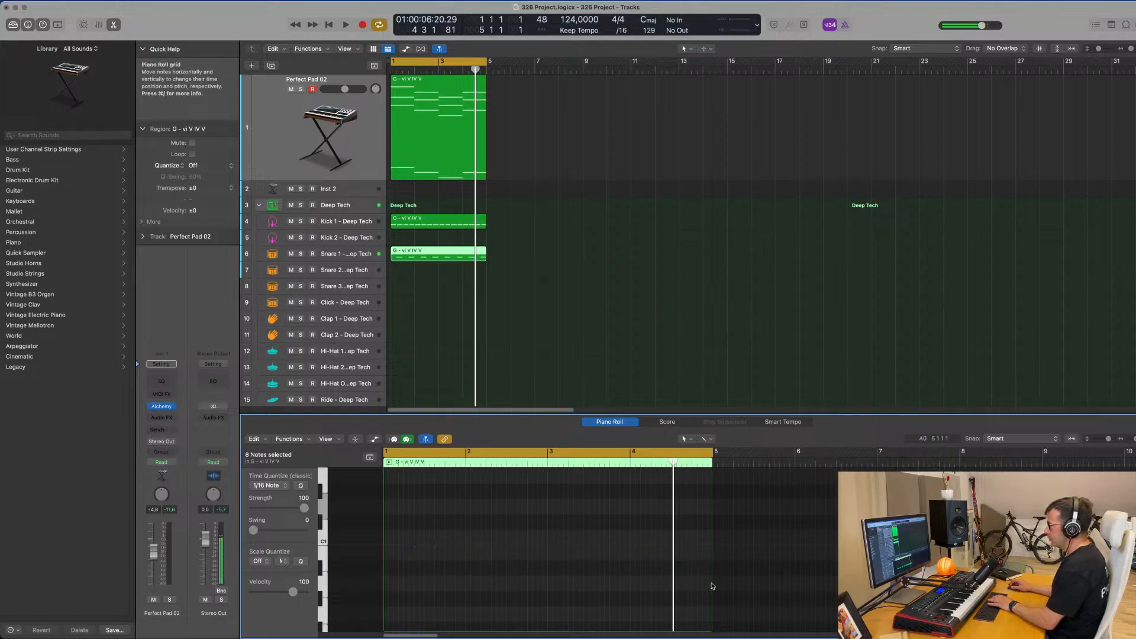
scroll(430, 506, up, 5)
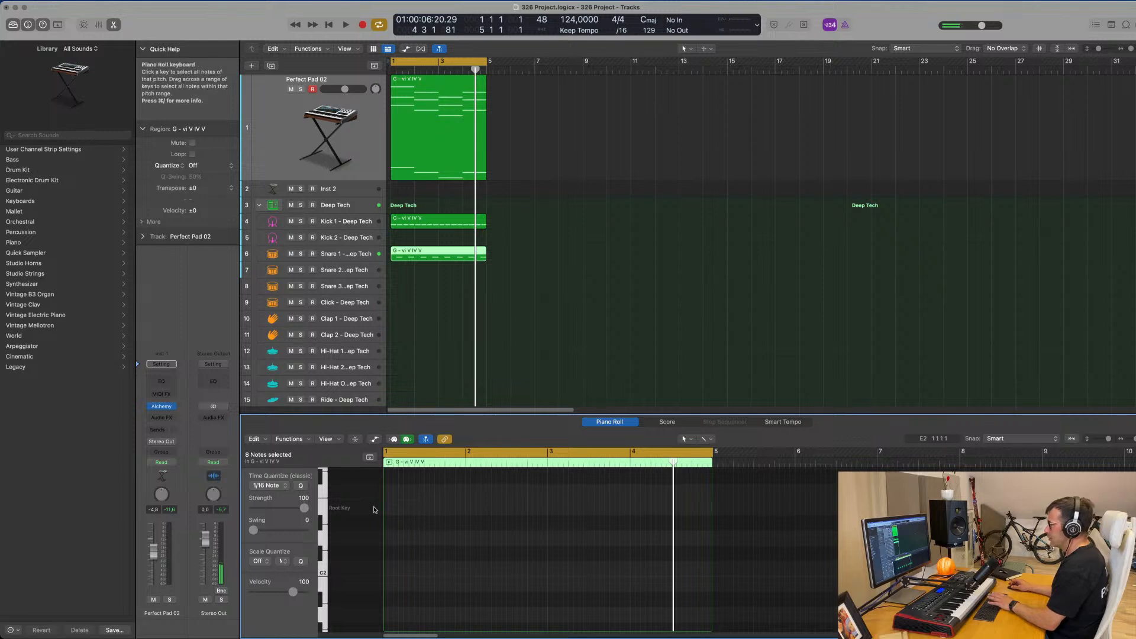
scroll(375, 510, down, 3)
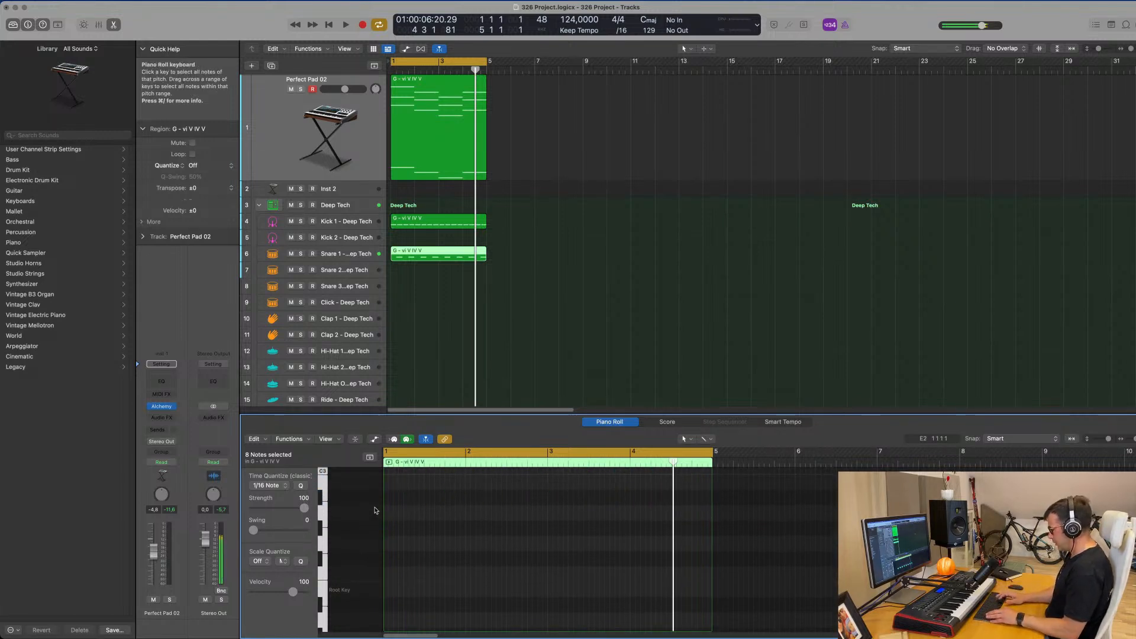
scroll(398, 567, down, 3)
key(space)
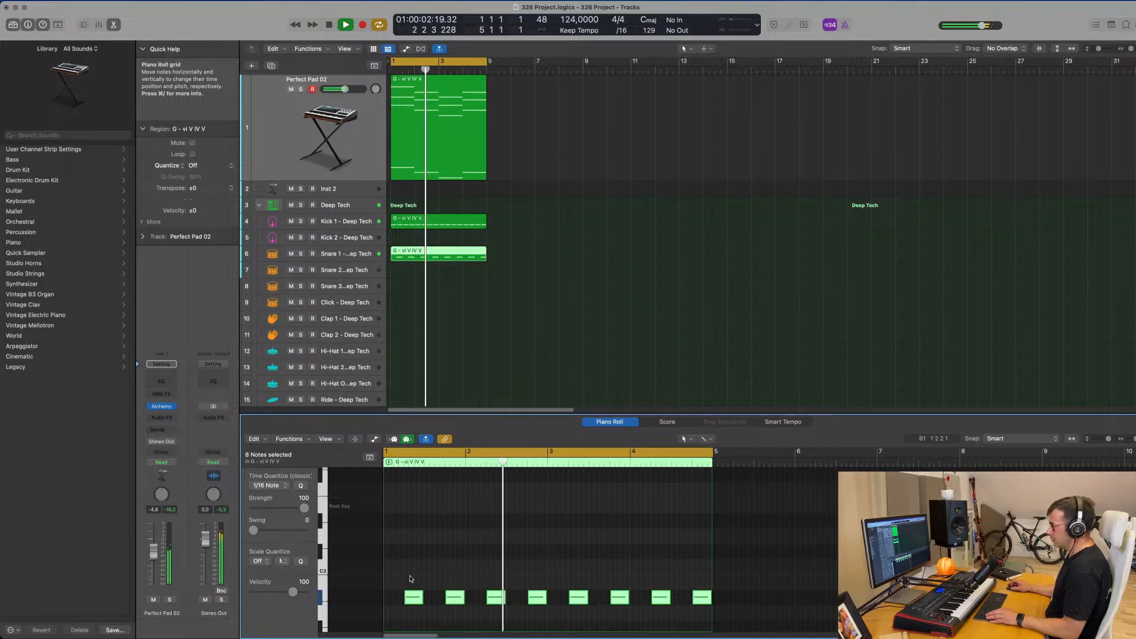
click(363, 254)
key(space)
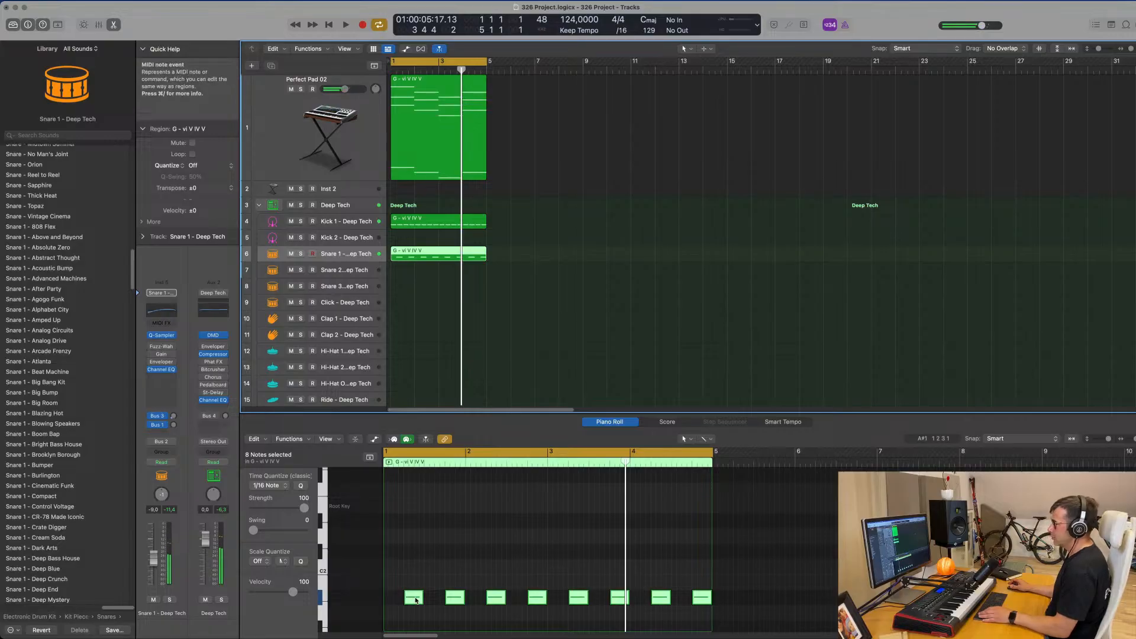
drag(416, 600, 400, 516)
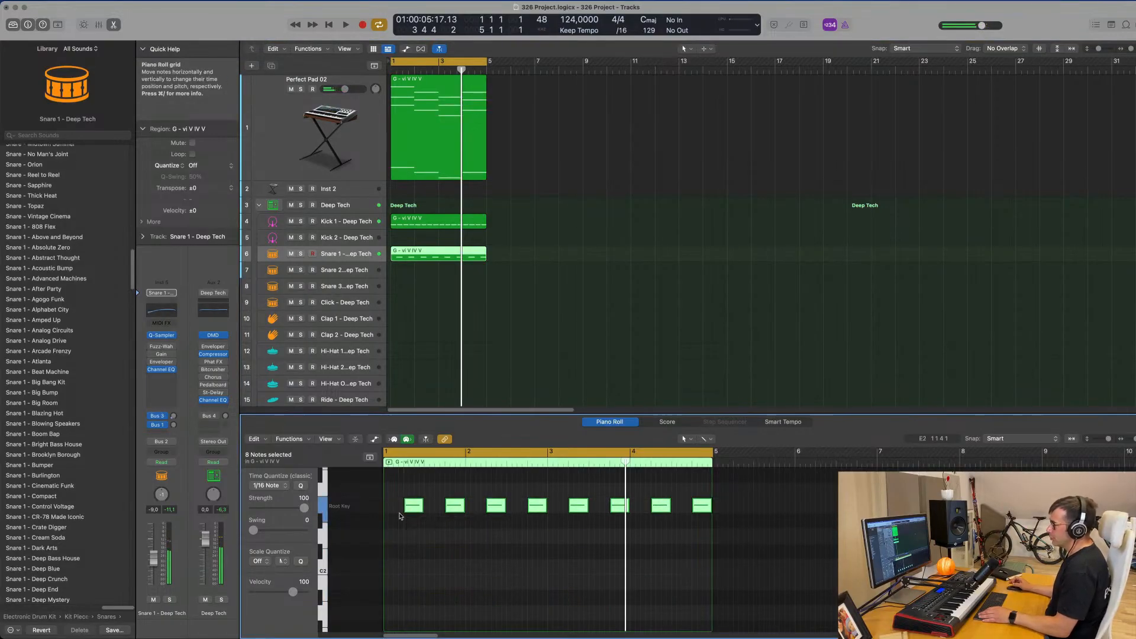
key(space)
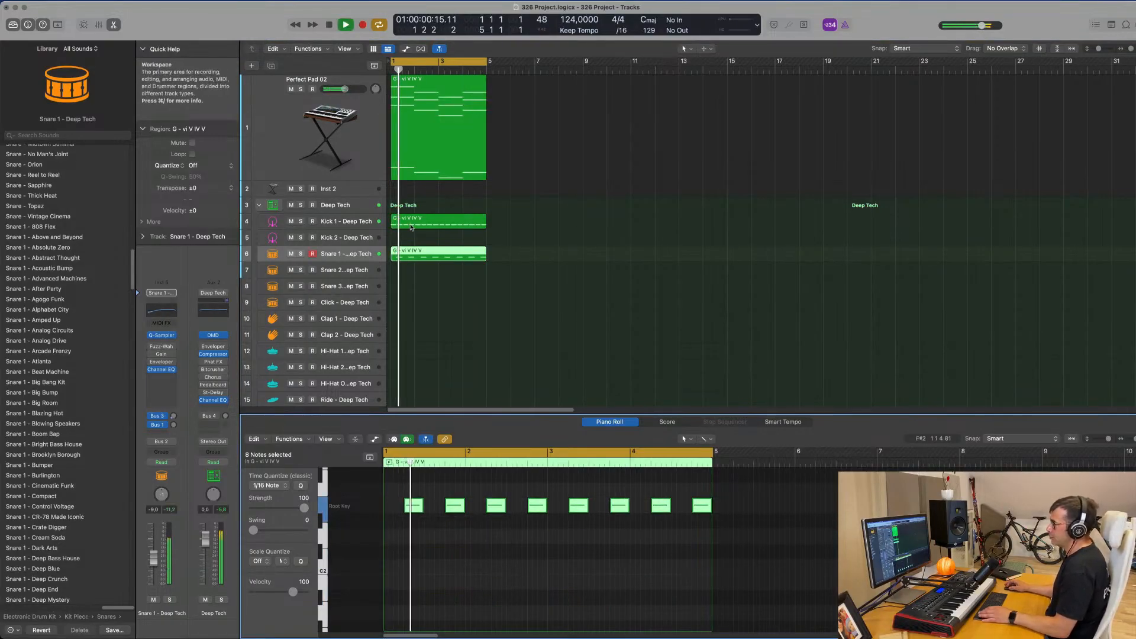
key(space)
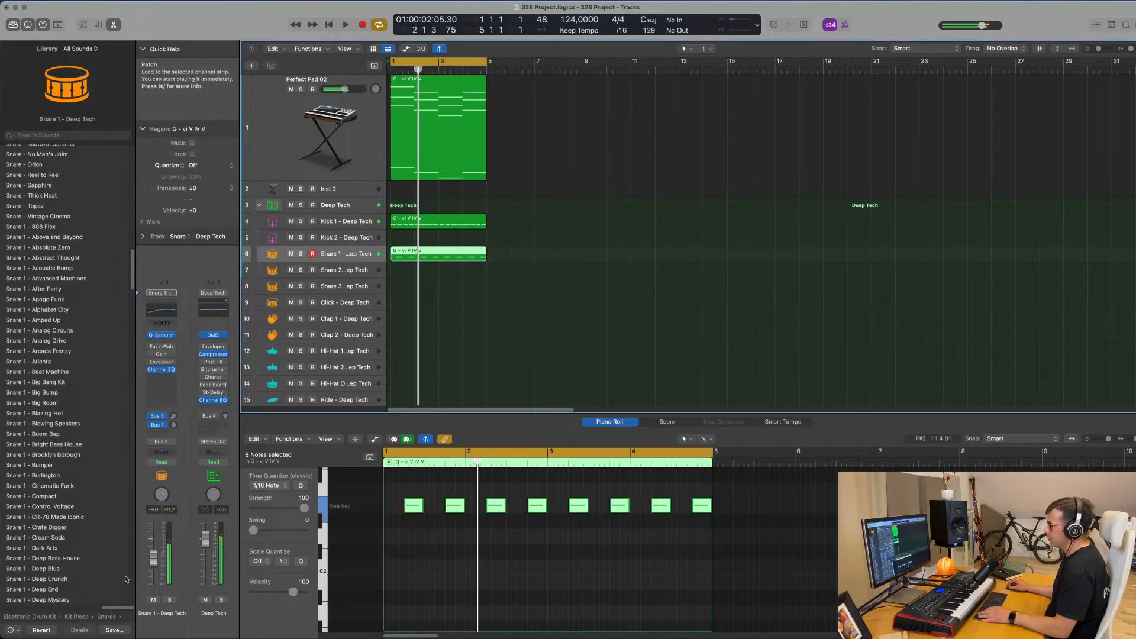
Lower the Snare 1 track's volume to -10.0 dB during playback.
key(space)
drag(155, 558, 155, 560)
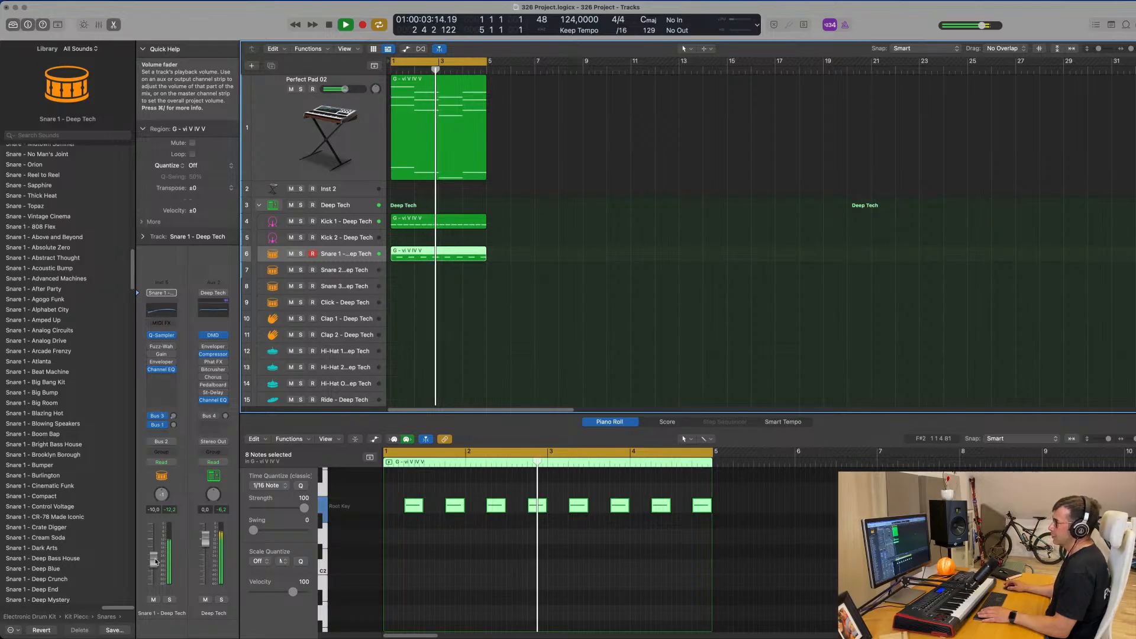
click(526, 318)
Copy the Kick 1 region onto the Hi-Hat Open track at bar 1.
click(446, 222)
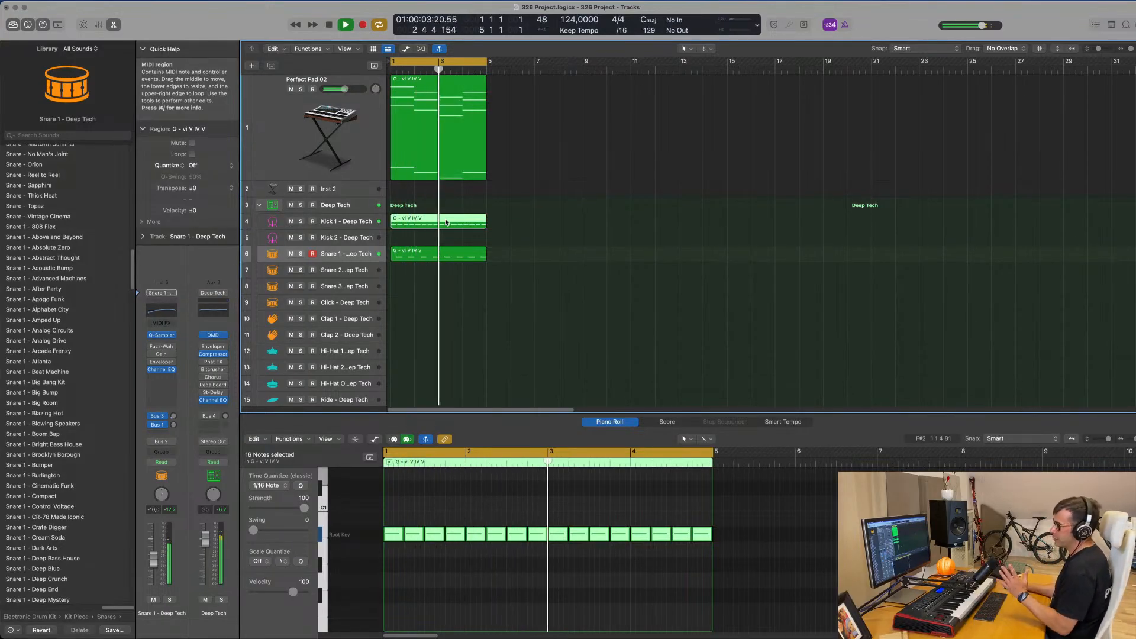
click(479, 288)
click(448, 222)
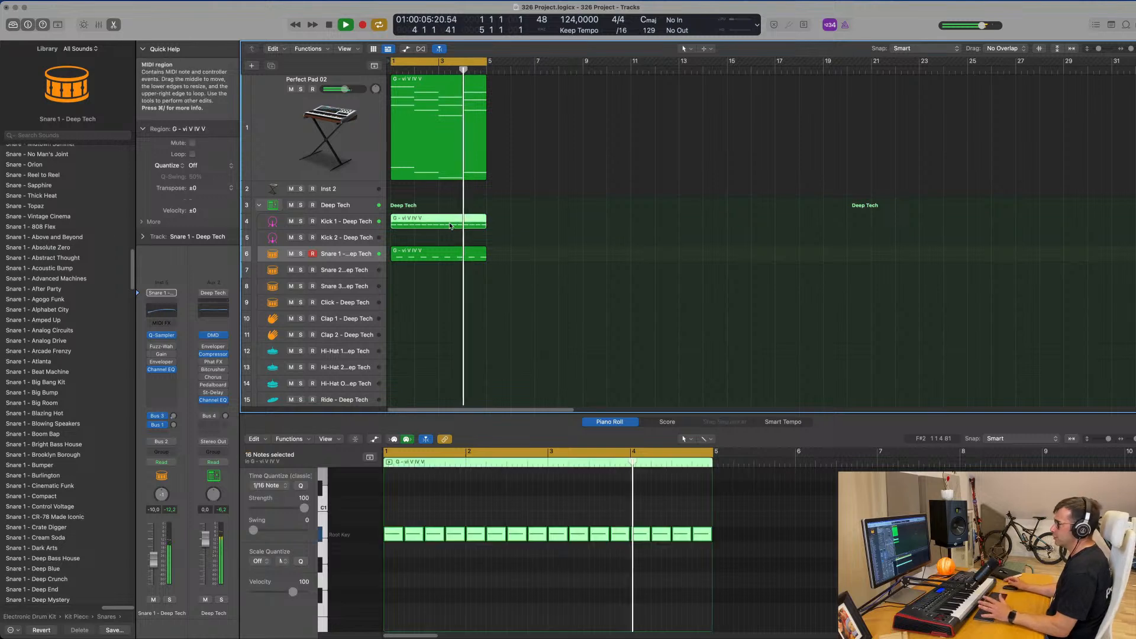
drag(448, 222, 438, 386)
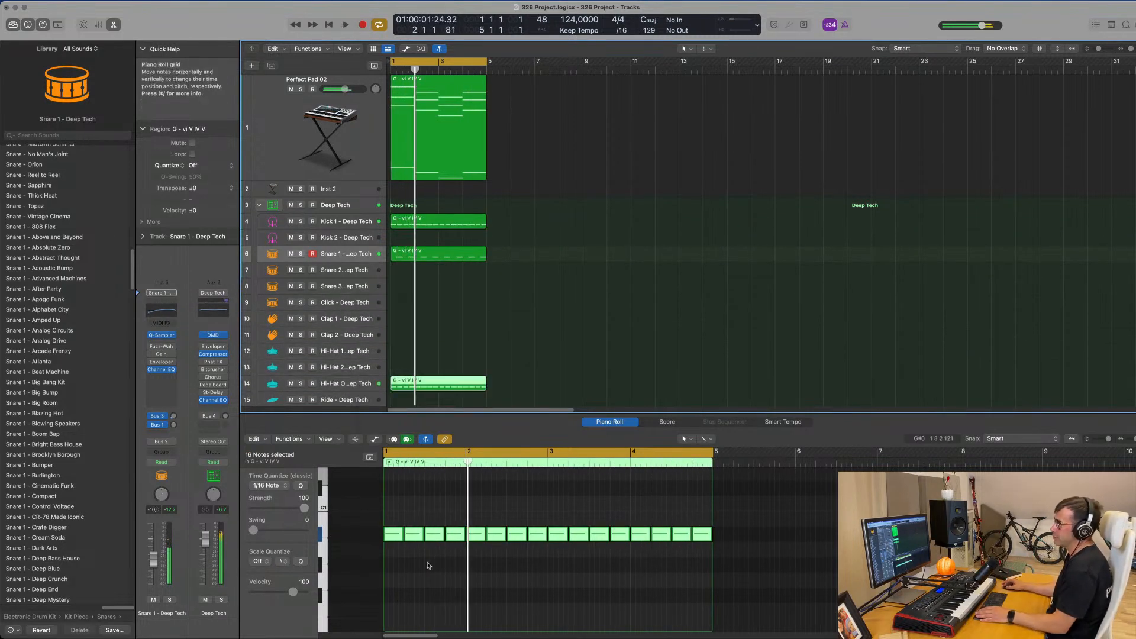
Shorten all 16 notes of the Hi-Hat Open region to eighth notes and shift them onto the offbeats.
key(space)
key(super+a)
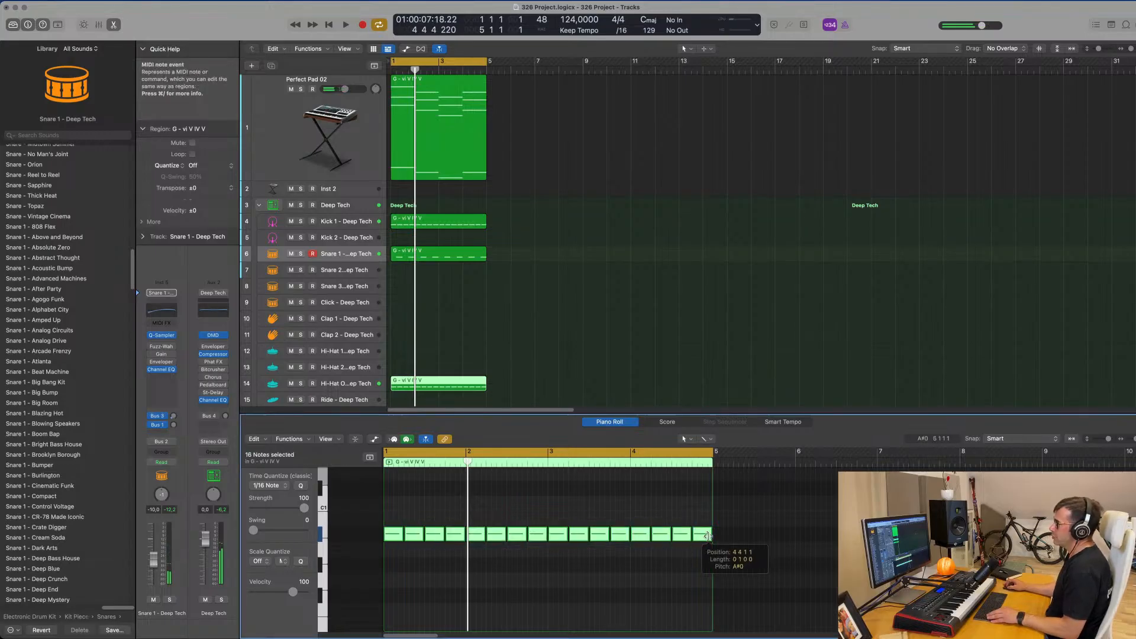
drag(708, 535, 699, 537)
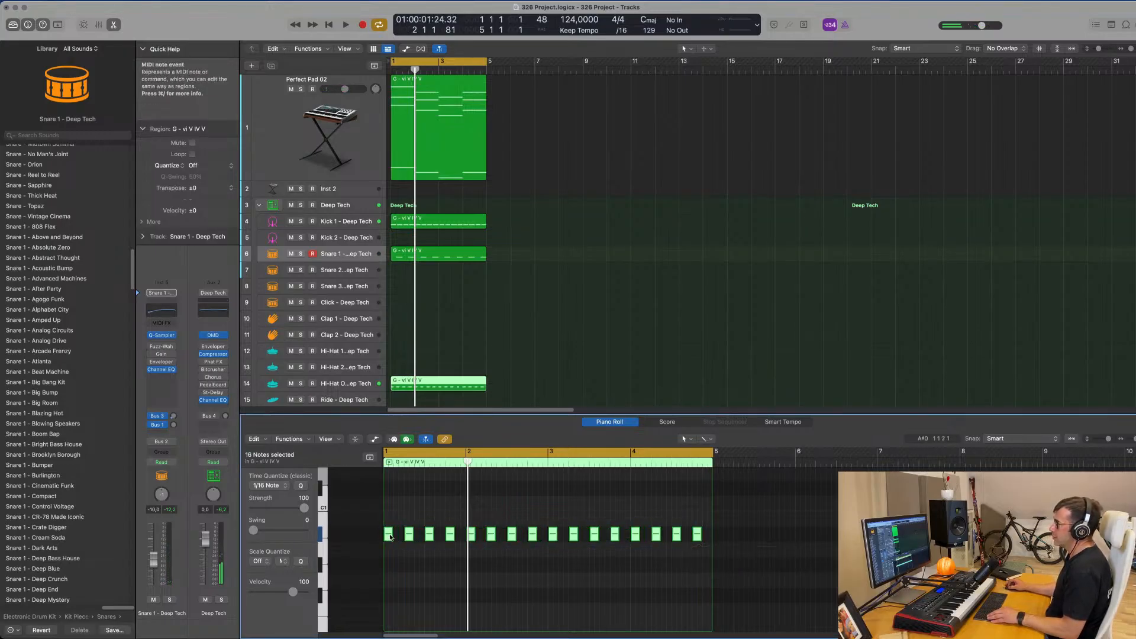
drag(390, 537, 400, 538)
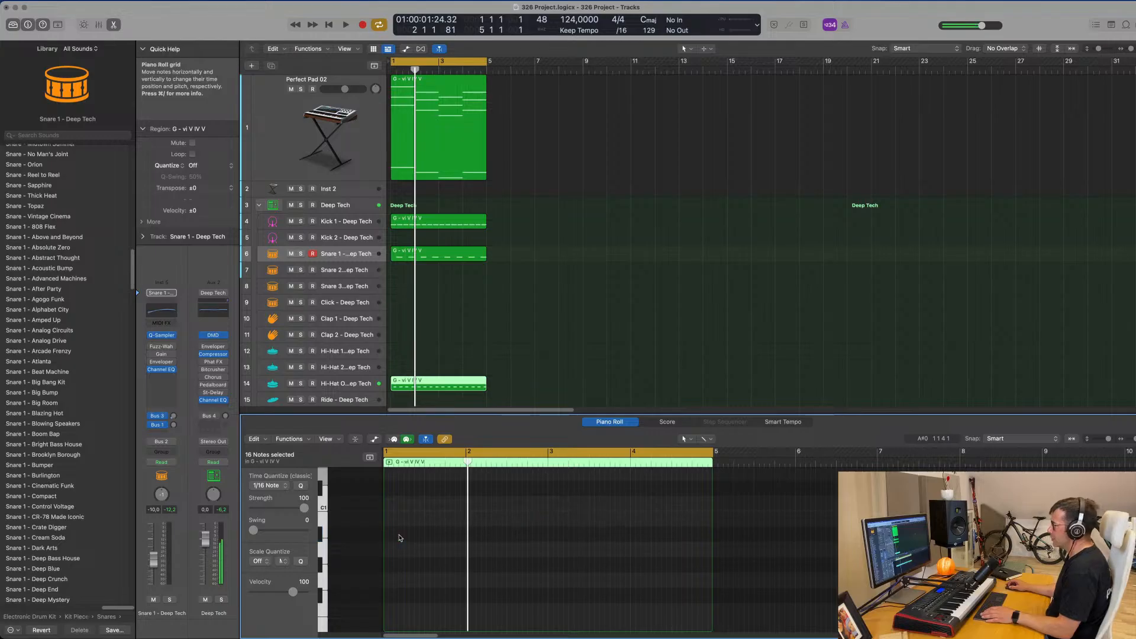
key(space)
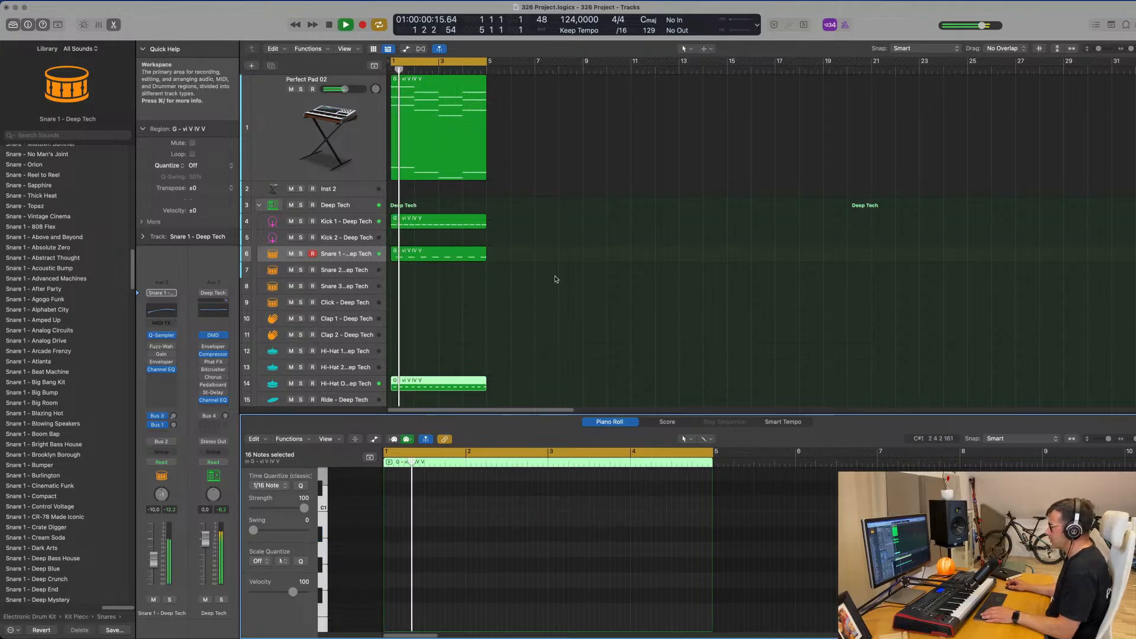
Lower the Hi-Hat Open track's volume to about -18.5 dB while the loop plays.
scroll(359, 328, down, 3)
click(358, 327)
key(space)
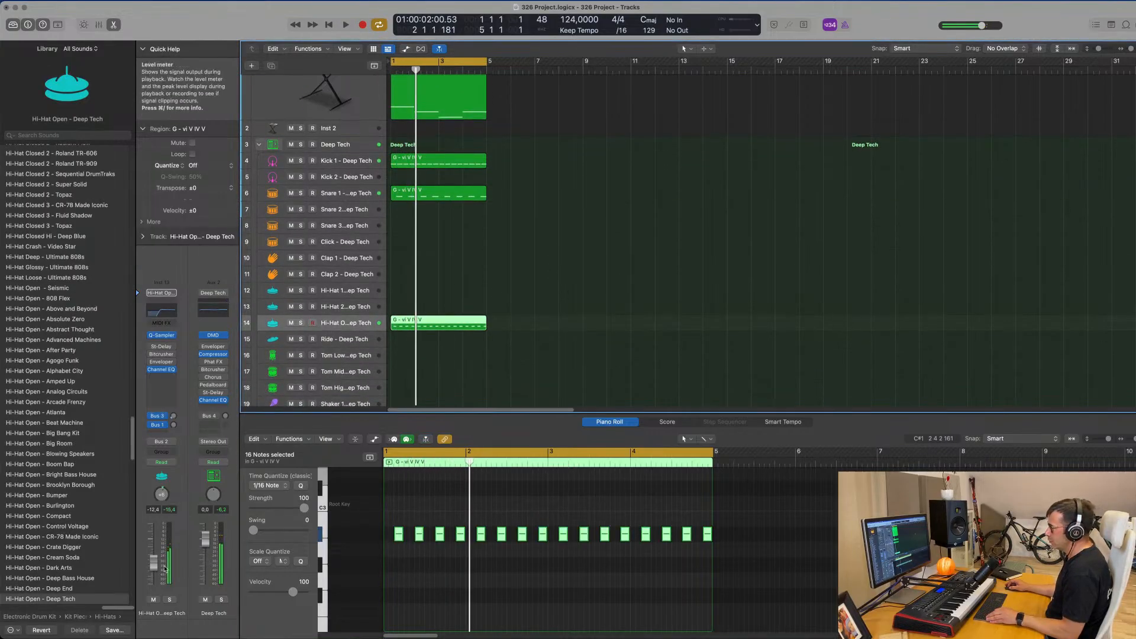
key(space)
drag(153, 575, 154, 572)
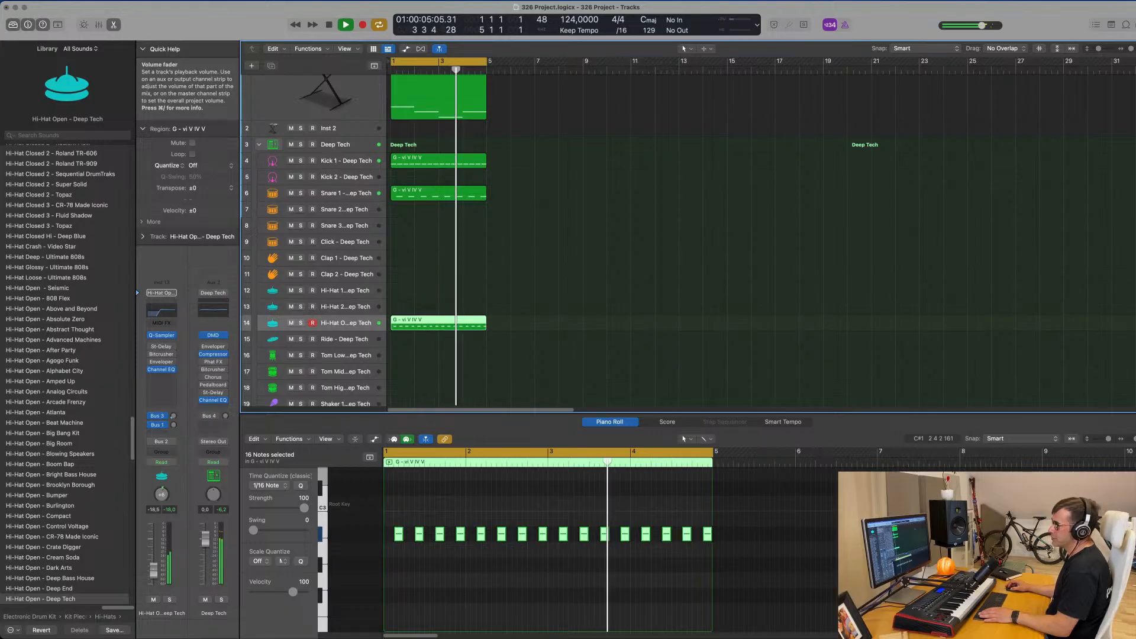
scroll(576, 345, up, 3)
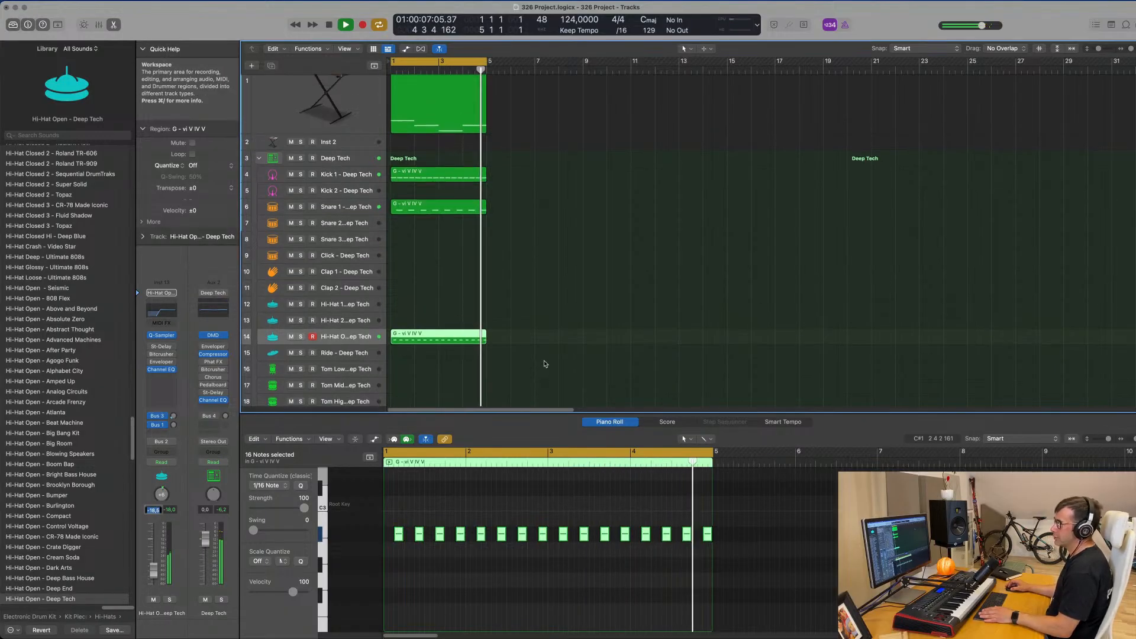
scroll(576, 346, down, 3)
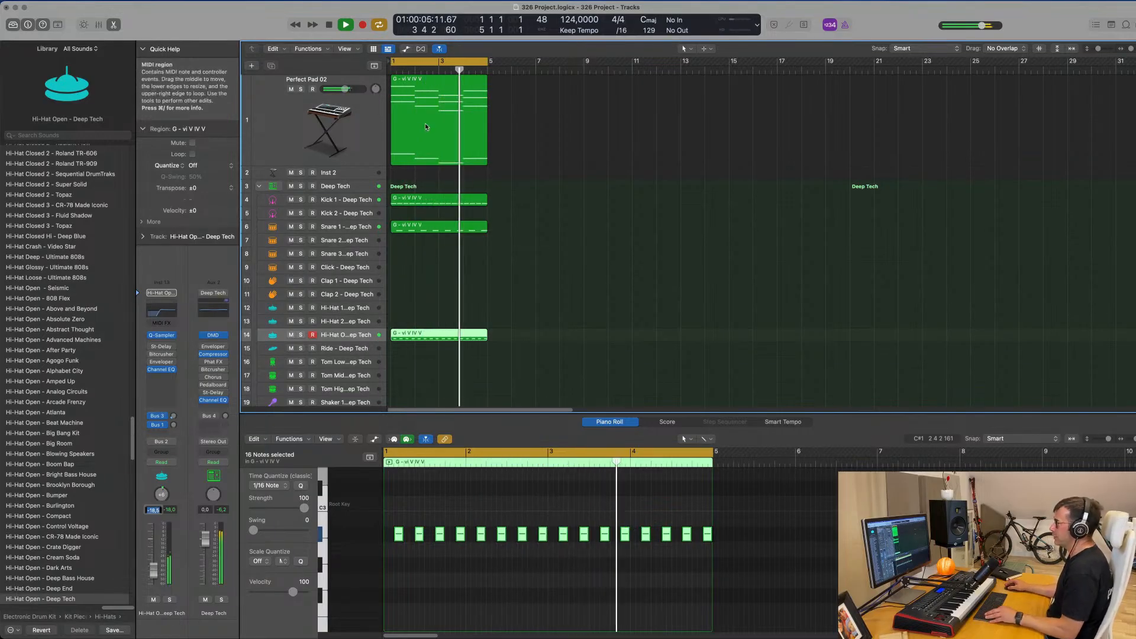
Duplicate the Perfect Pad 02 track and select the chord region on the original track.
click(361, 122)
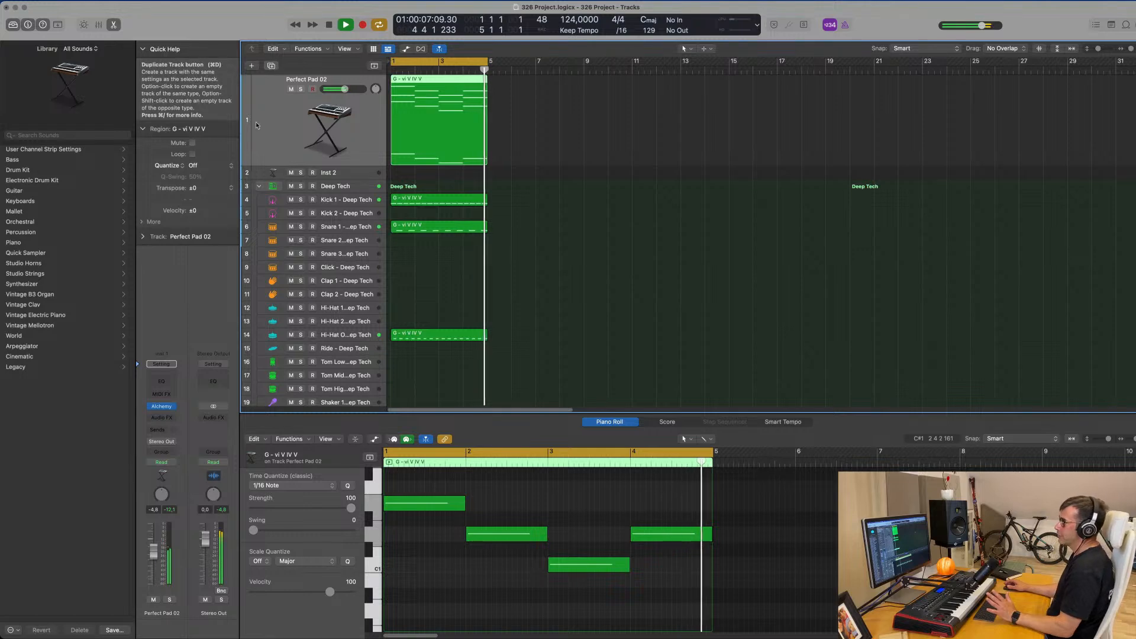
click(271, 65)
click(443, 130)
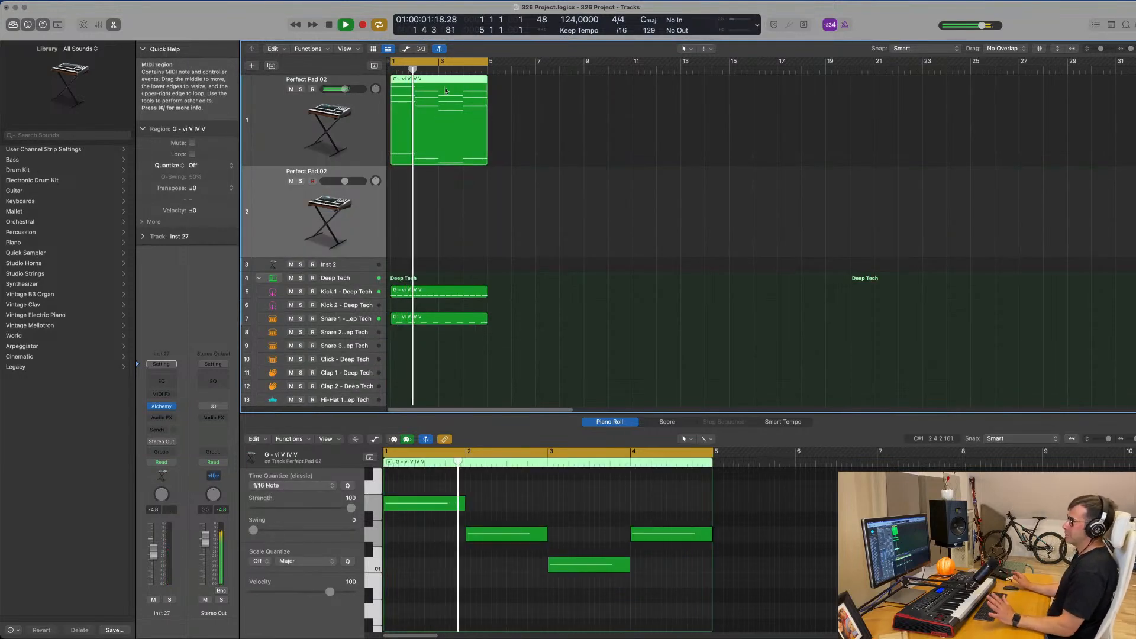
Copy the chord region from the first Perfect Pad 02 track onto the duplicated track at bar 1.
drag(445, 89, 438, 120)
key(space)
click(423, 223)
Delete the 12 upper chord notes in the copied region, keeping only the lowest note of each chord.
scroll(450, 538, up, 10)
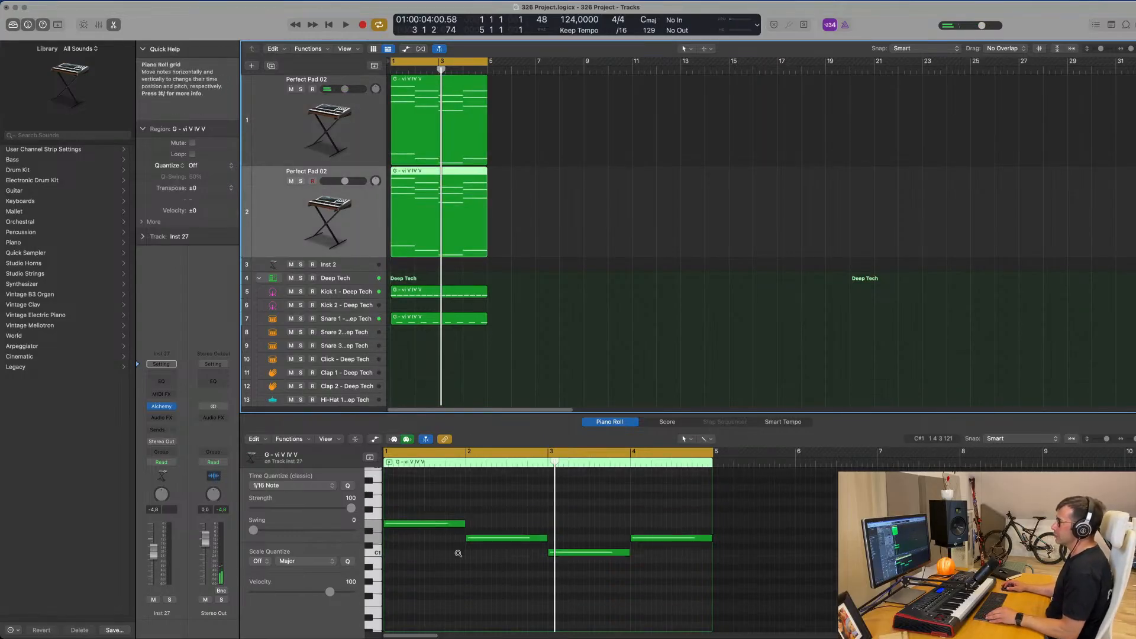
drag(445, 535, 701, 610)
key(Delete)
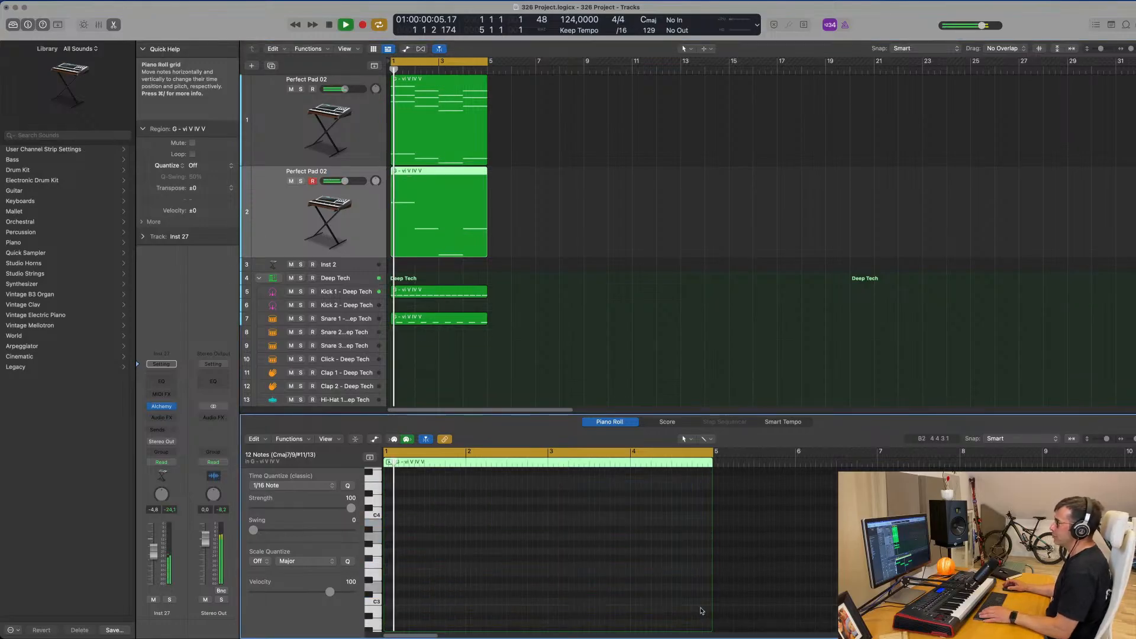
key(Return)
scroll(503, 583, down, 8)
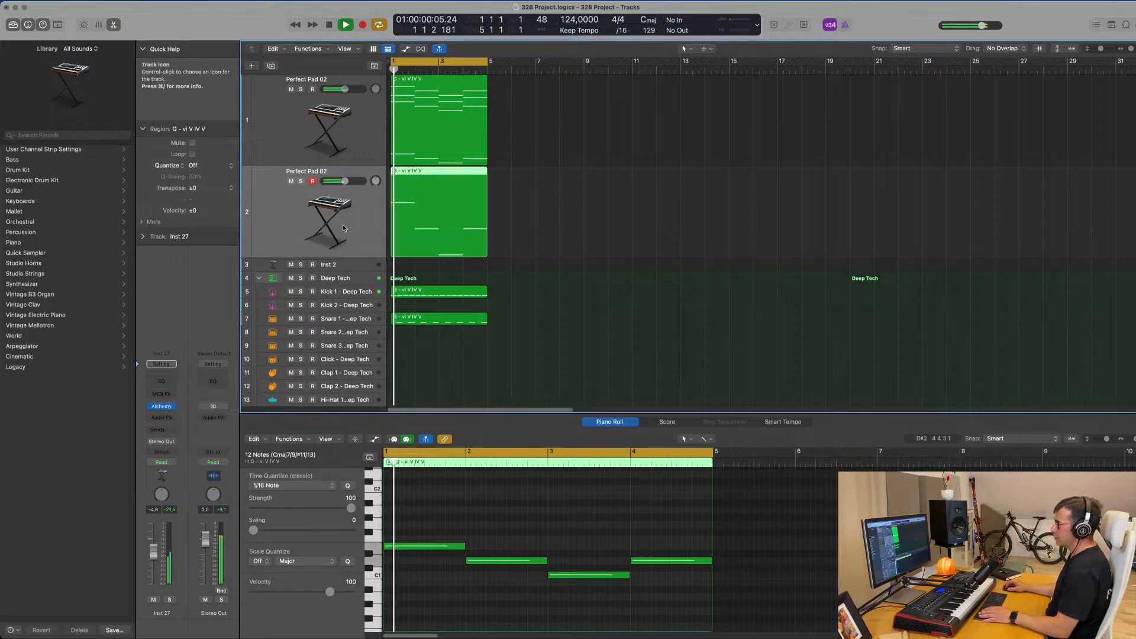
Load the Melodic Bass 1 preset from Alchemy's Bass category on the duplicated pad track.
click(160, 408)
drag(595, 121, 583, 99)
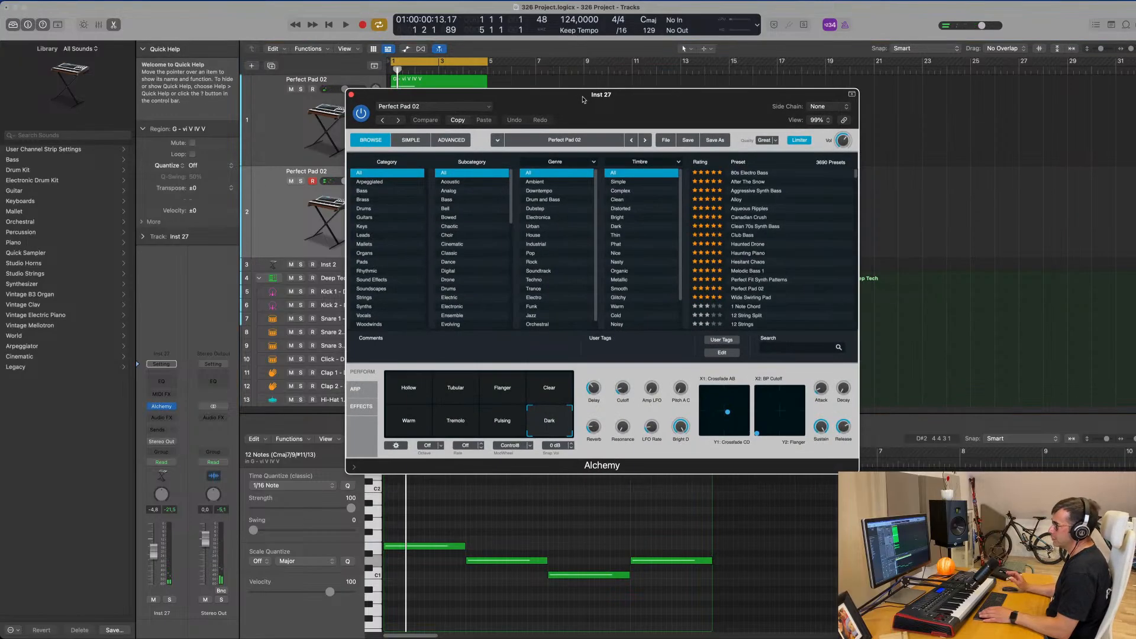
click(363, 190)
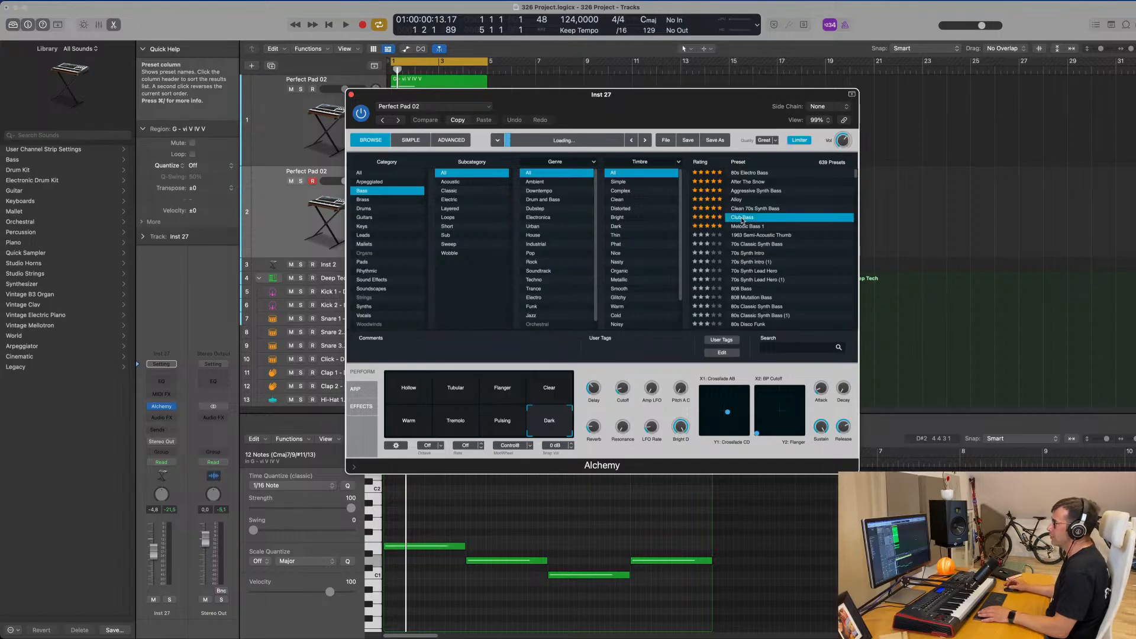
drag(721, 93, 914, 60)
click(826, 225)
Lower the Melodic Bass 1 track's volume to -11.0 dB while auditioning the loop.
key(space)
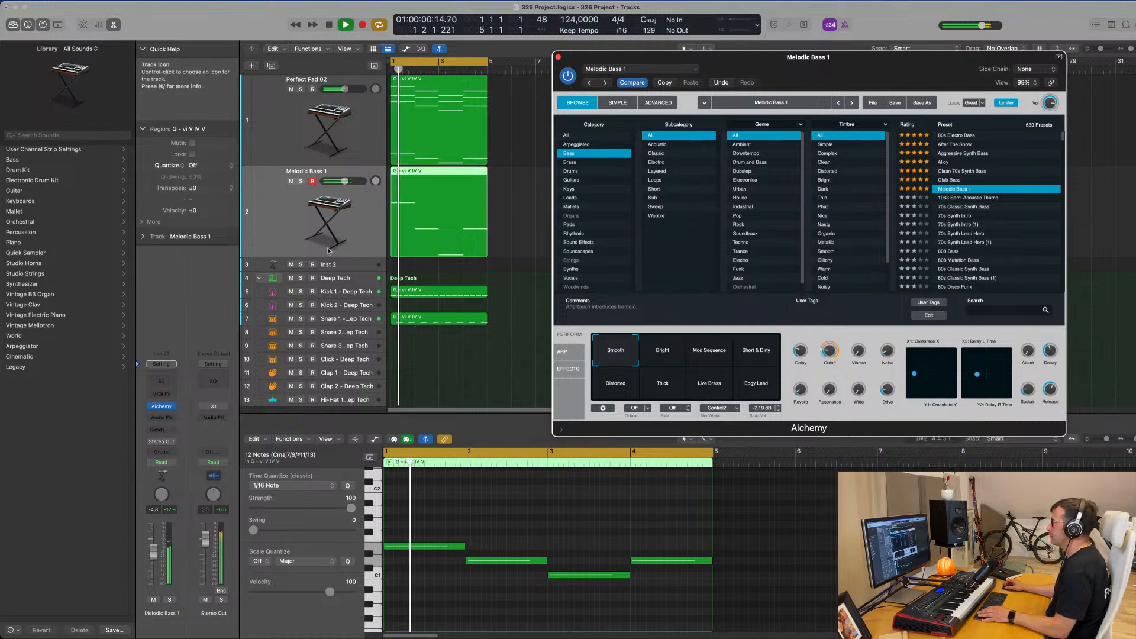
key(space)
click(365, 241)
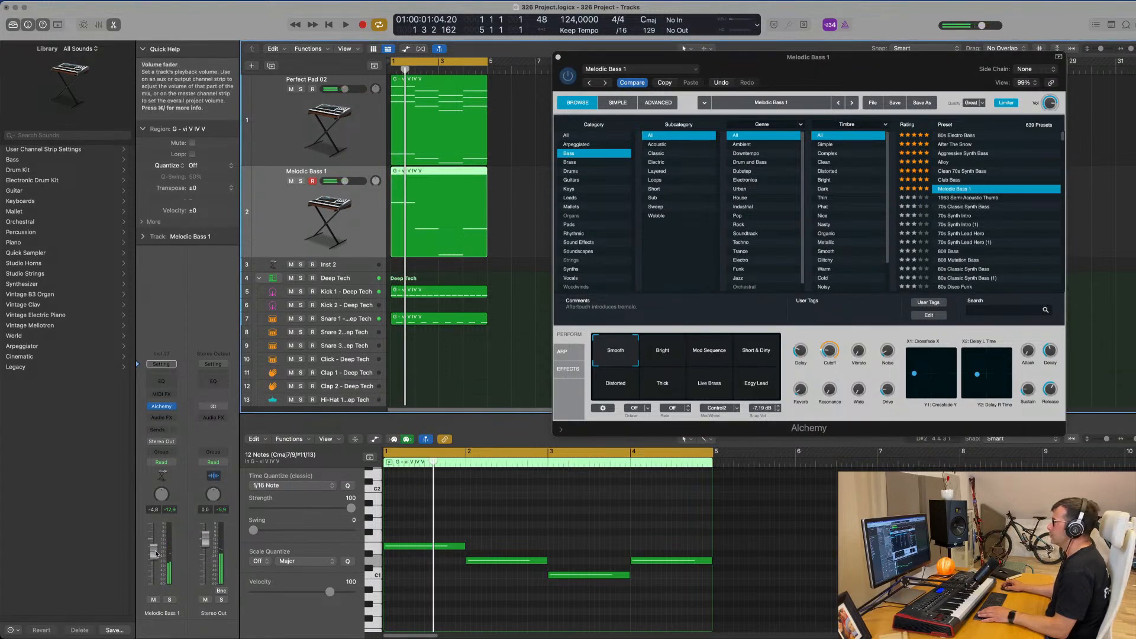
drag(155, 553, 152, 566)
key(space)
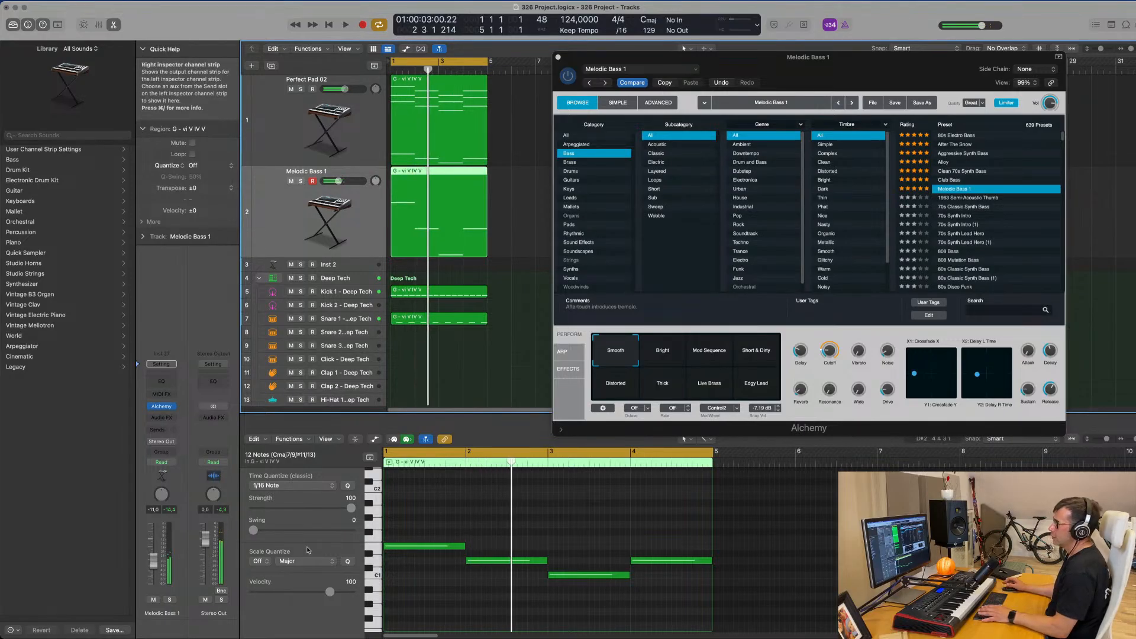
Shorten all four bass notes to three sixteenths (0 0 3 0) and play back the result.
drag(437, 520, 658, 598)
drag(711, 561, 645, 567)
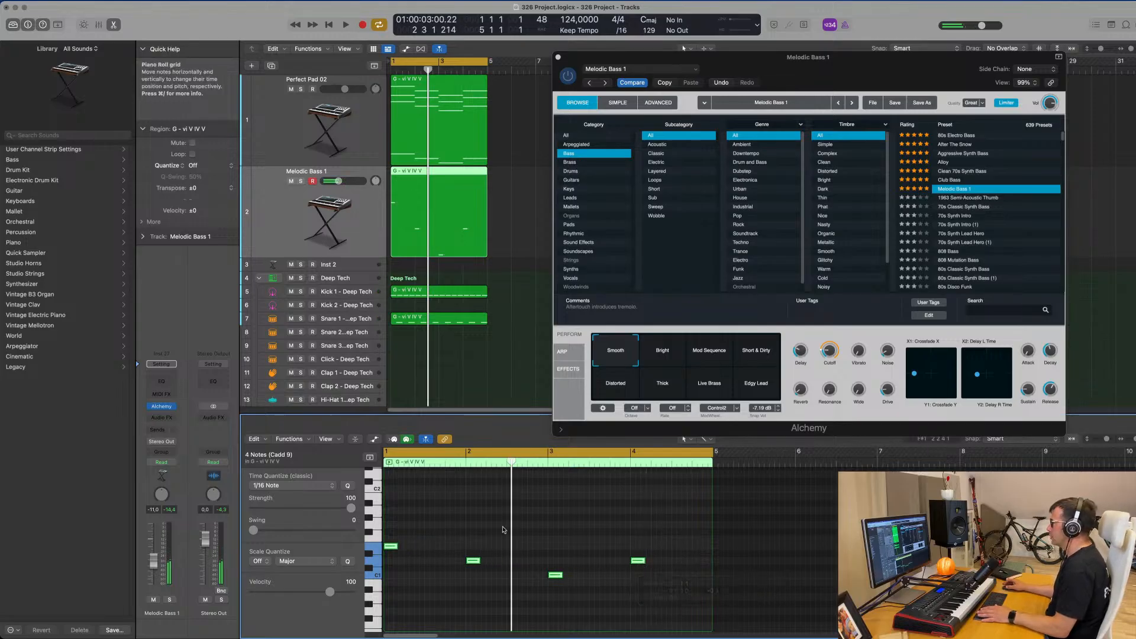
key(space)
key(space)
key(space)
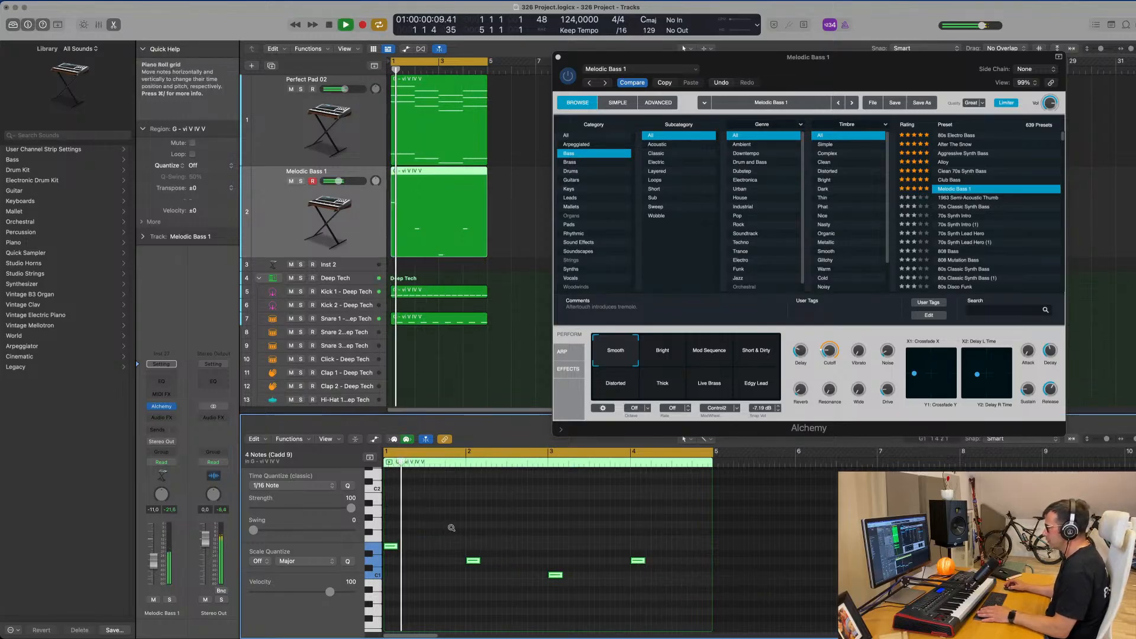
Reduce the bass preset's Release slightly and raise the track's volume to -6.2 dB.
scroll(452, 529, up, 4)
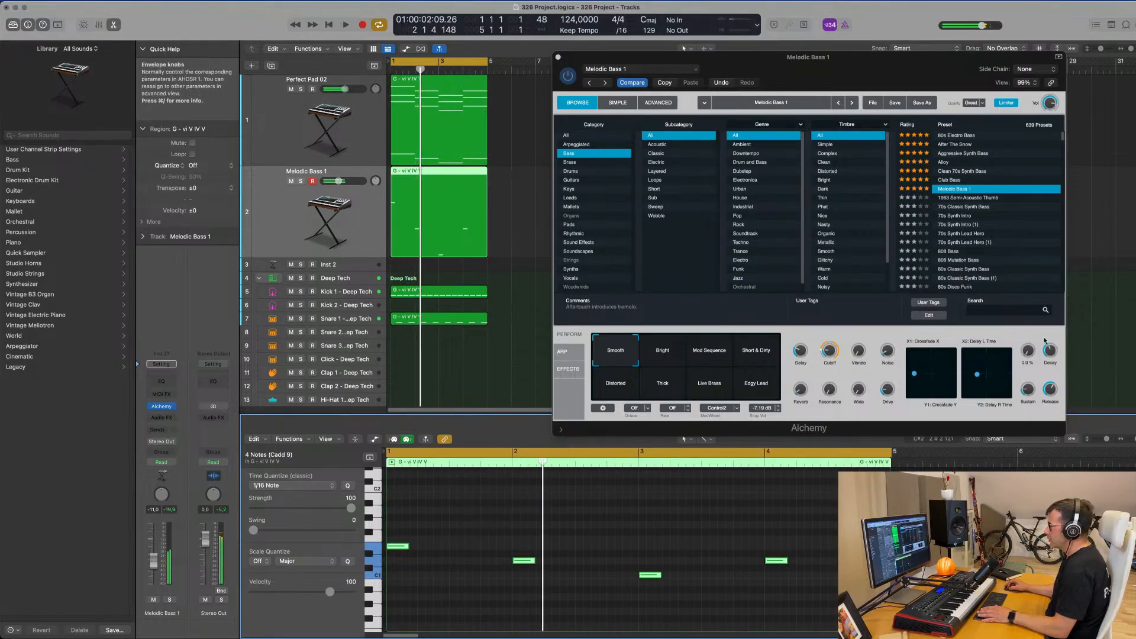
drag(1050, 387, 1049, 397)
key(space)
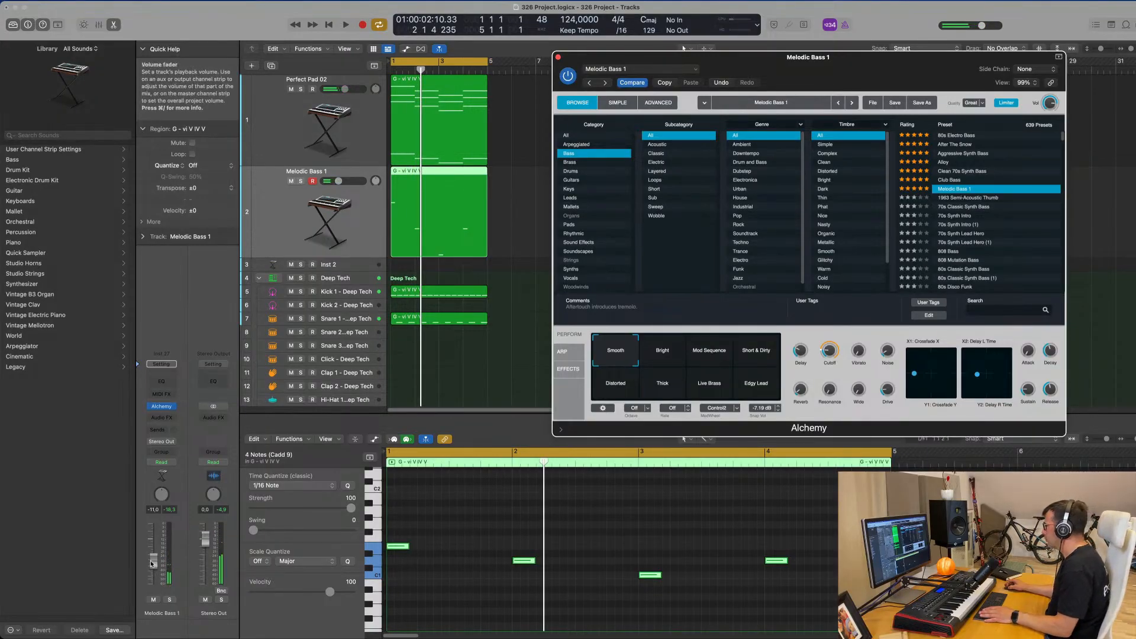
key(space)
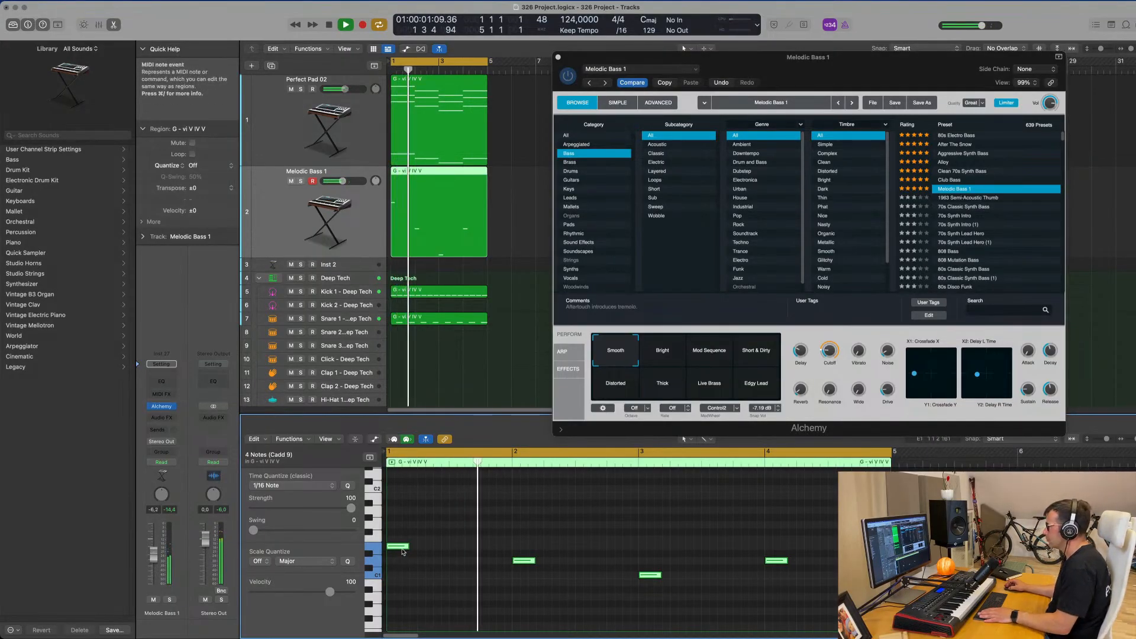
key(space)
Copy the four bass notes 0 1 1 0 later so that the first copy starts at 1 2 2 1.
drag(403, 524, 694, 574)
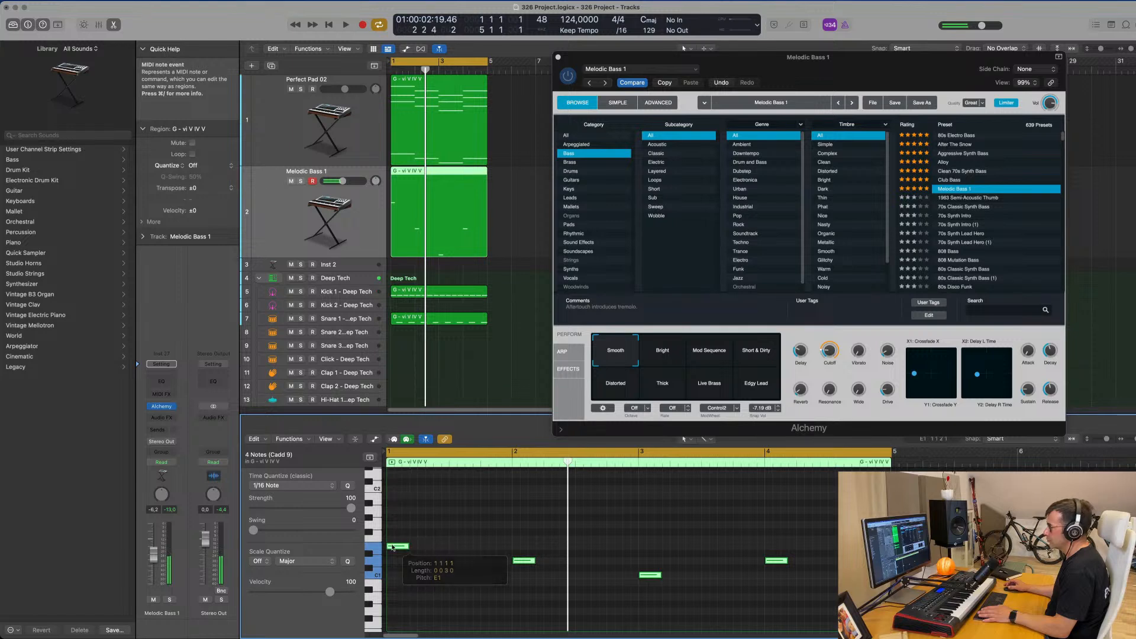
drag(394, 547, 435, 551)
key(space)
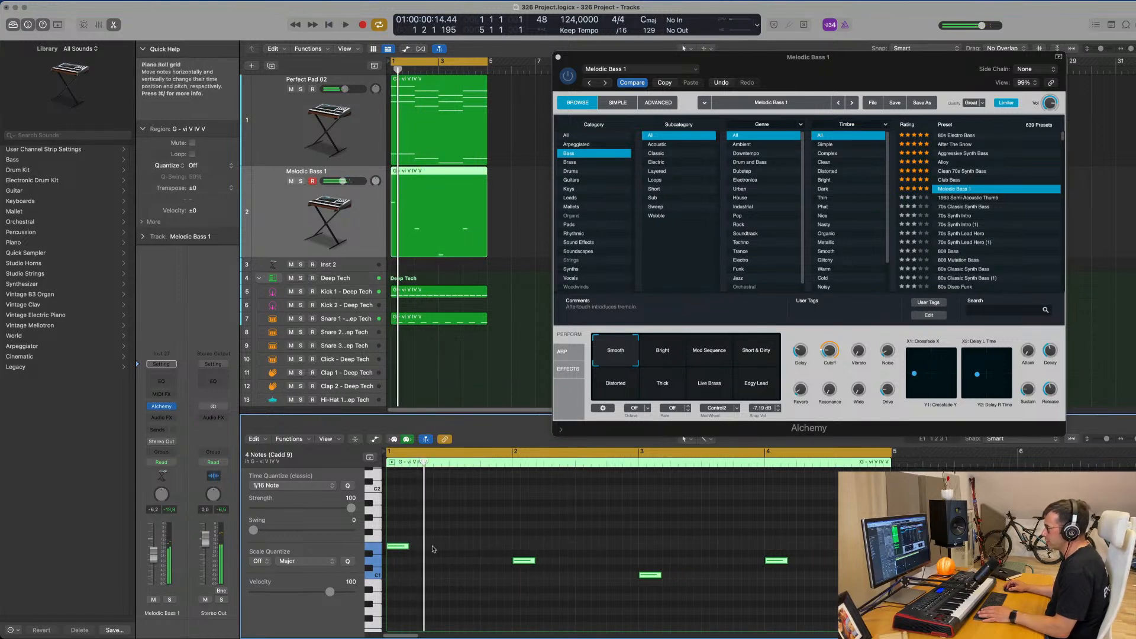
drag(407, 549, 443, 550)
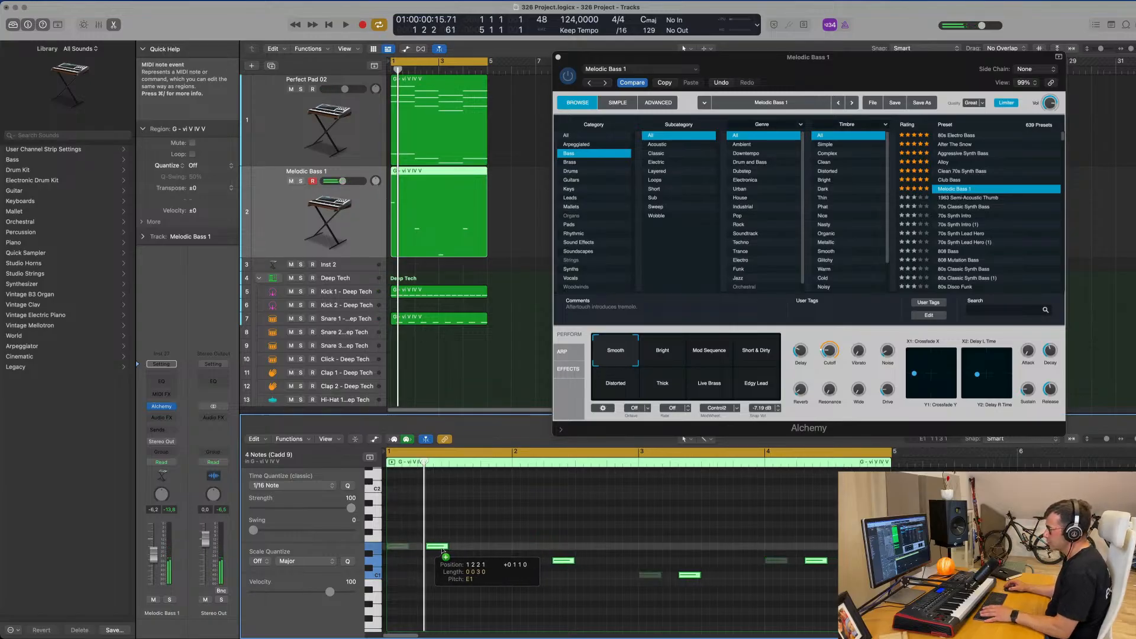
drag(441, 551, 440, 550)
key(space)
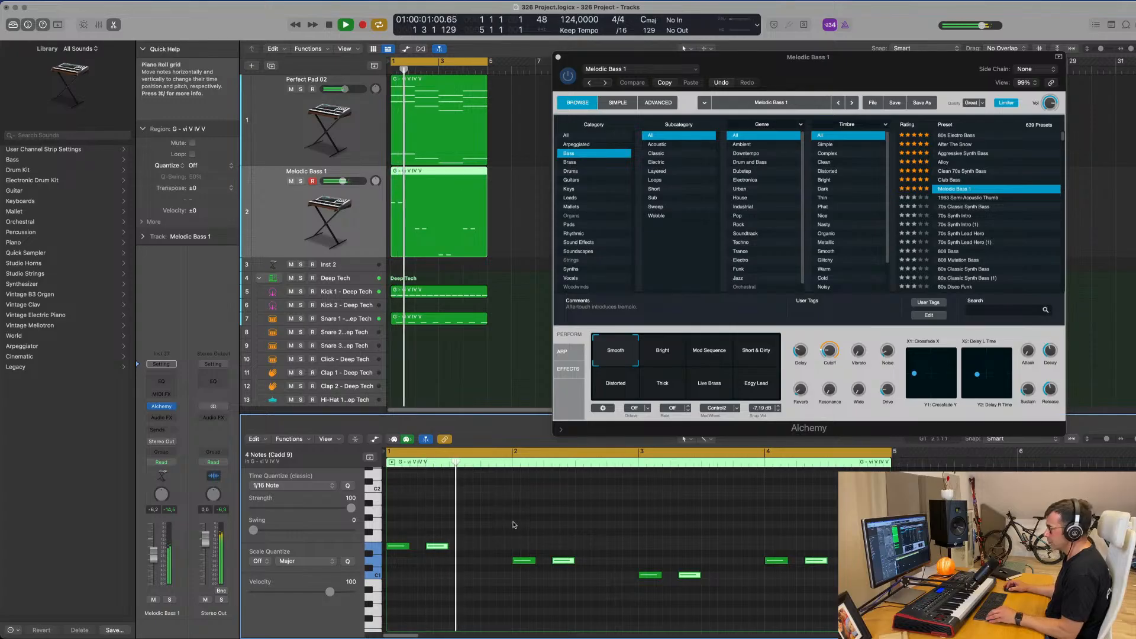
Copy the second bass note of each bar once more at the same spacing, making three hits per bar.
drag(437, 548, 479, 549)
key(super+a)
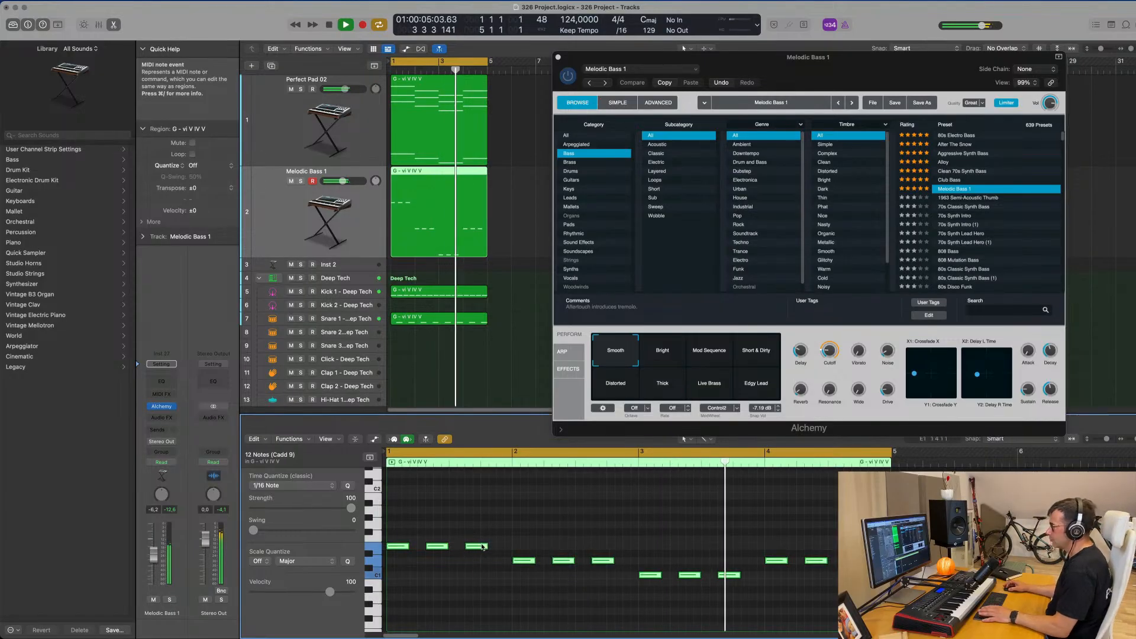
key(space)
key(space)
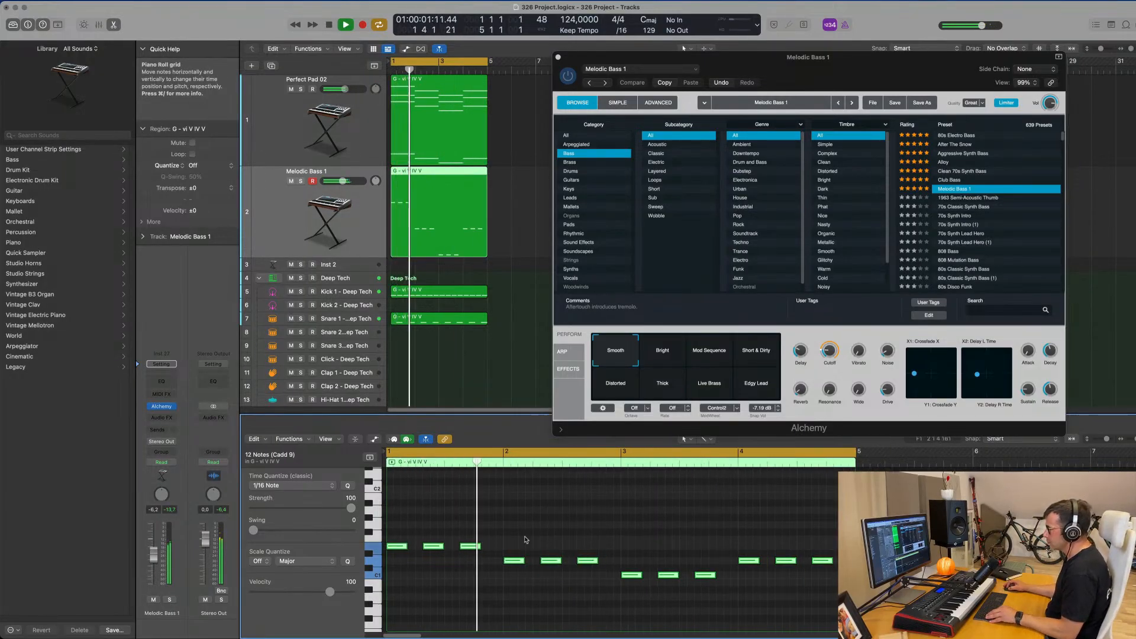
Set the bass preset's Cutoff to about 11% and raise the track's volume to -4.7 dB during playback.
scroll(539, 527, down, 1)
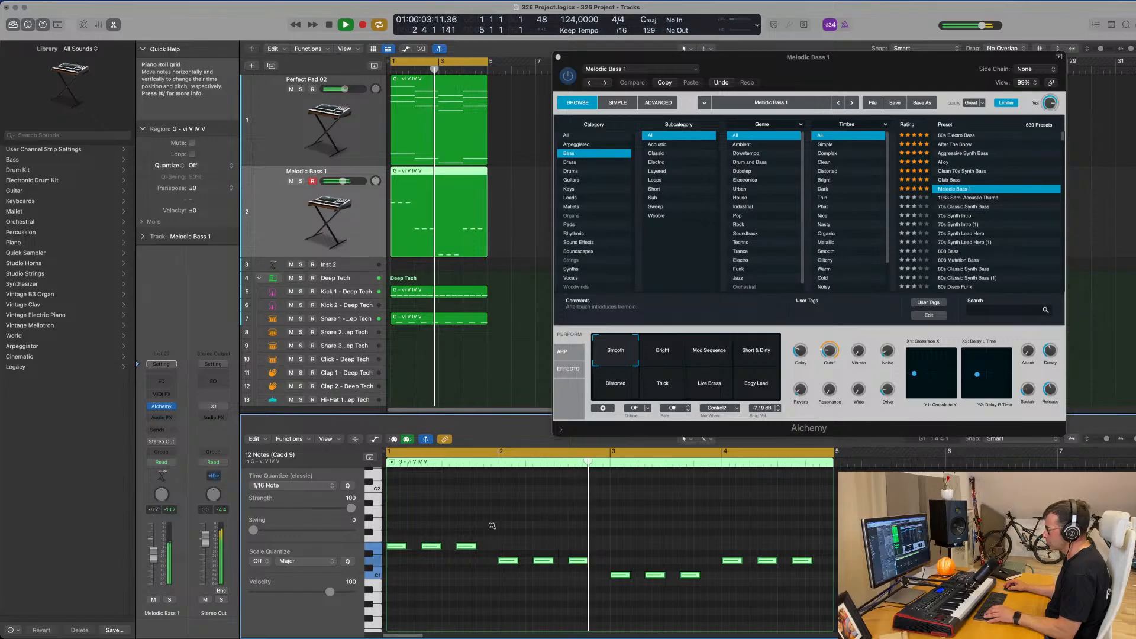
scroll(496, 526, down, 2)
scroll(516, 530, up, 1)
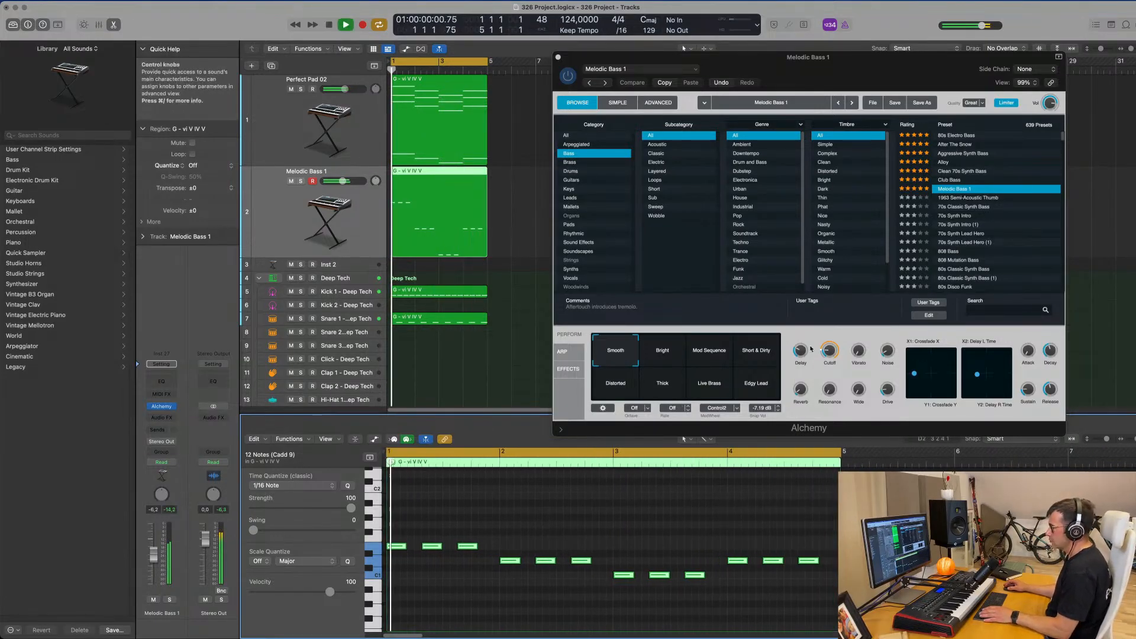
drag(829, 372, 829, 357)
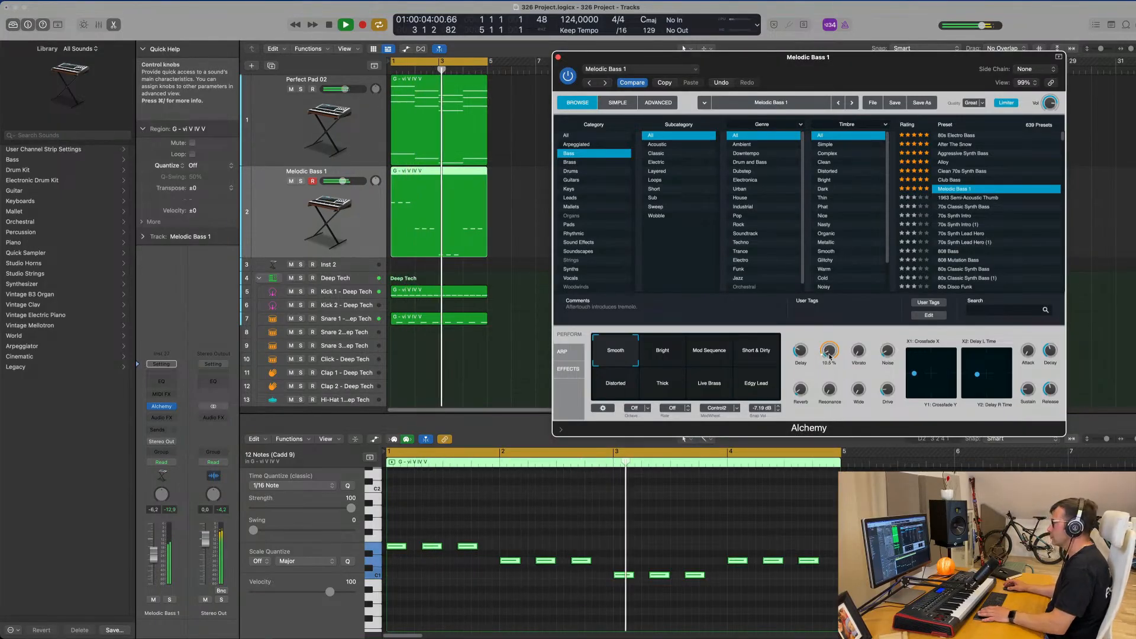
key(space)
drag(155, 553, 155, 550)
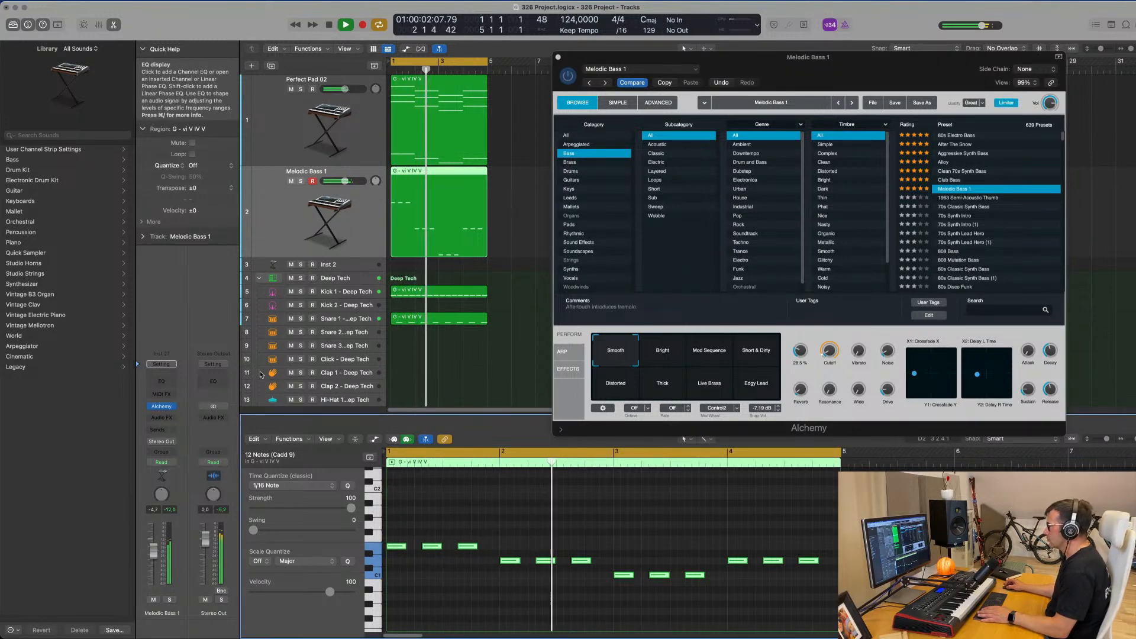
Add a Channel EQ to the bass track with a 75 Hz low-shelf boost of about 5 dB, and close the plug-in windows.
key(Return)
drag(461, 338, 461, 320)
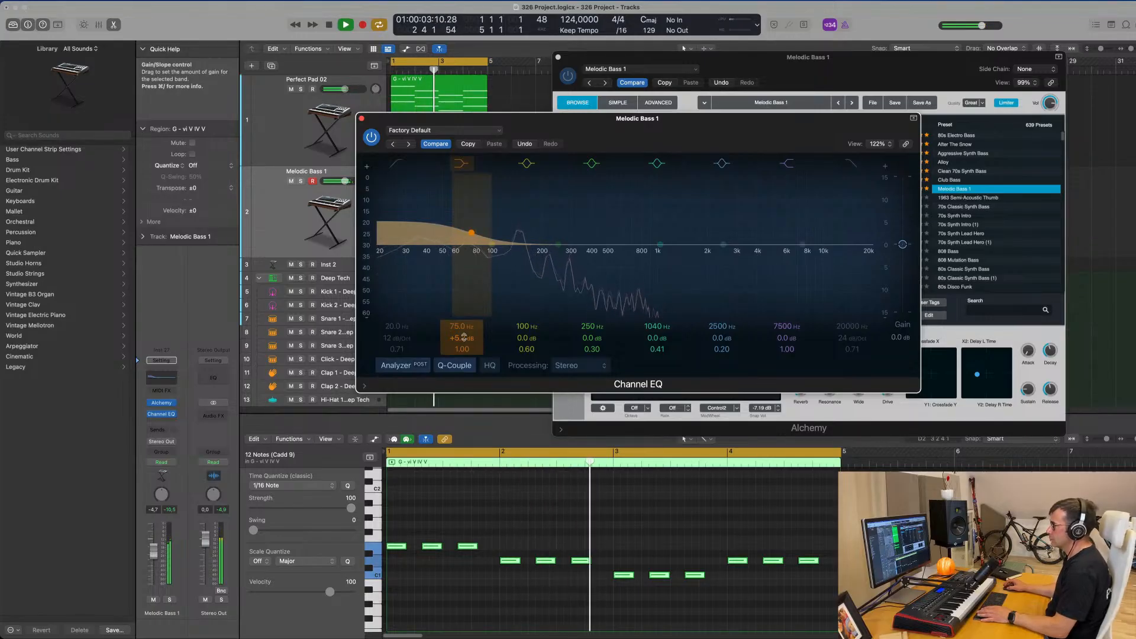
click(361, 118)
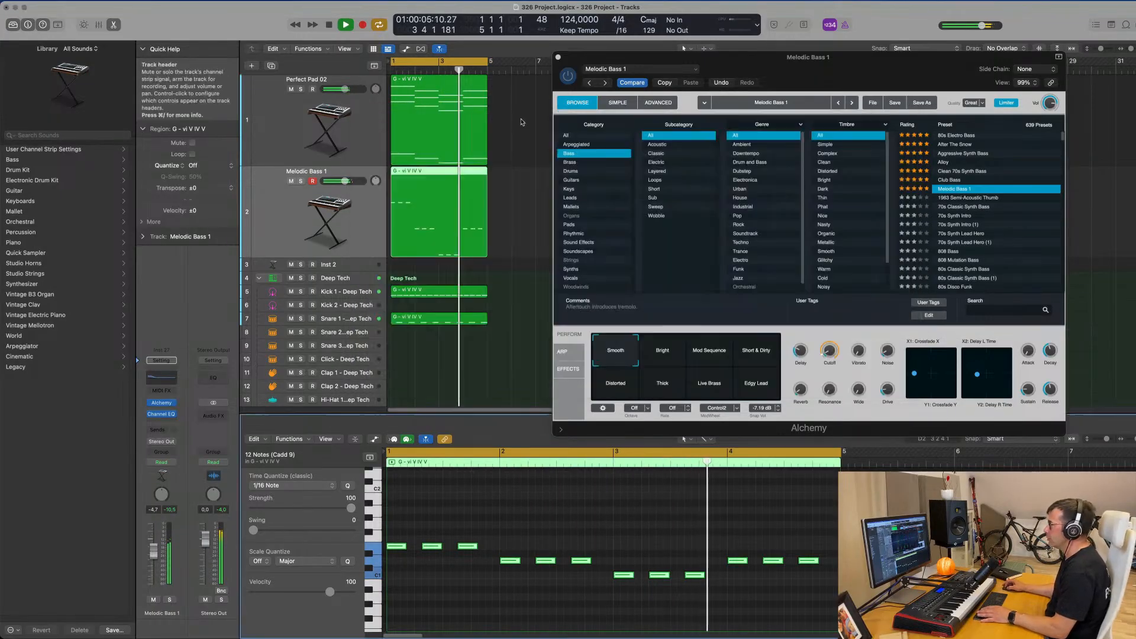
drag(592, 57, 513, 87)
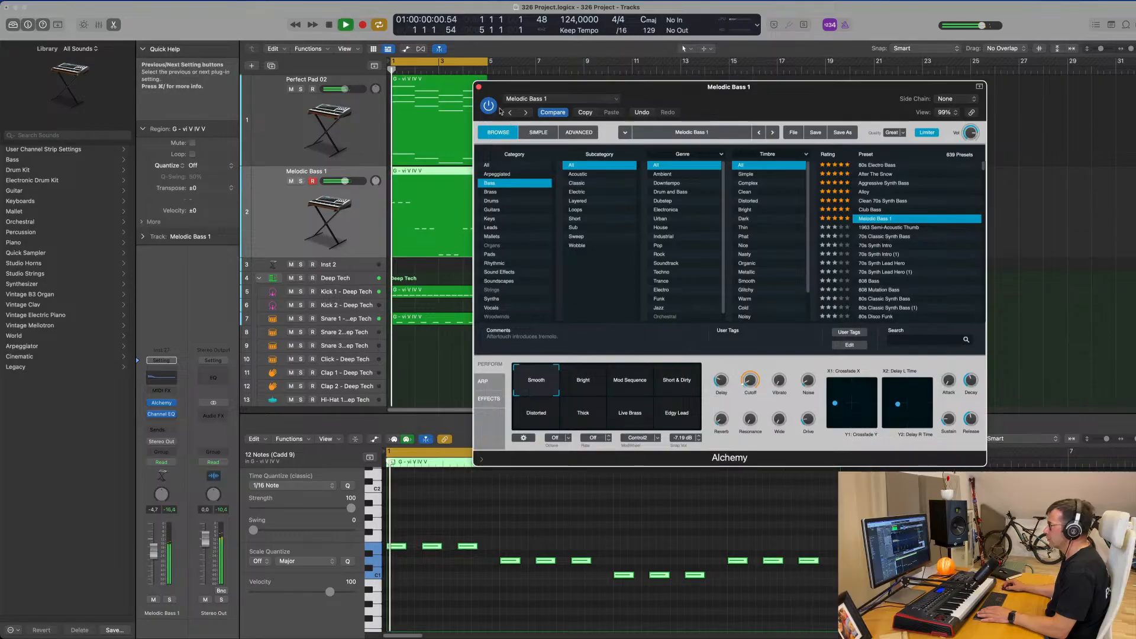
click(479, 87)
Lower the Hi-Hat Open track's volume further and listen to the loop.
scroll(295, 241, up, 1)
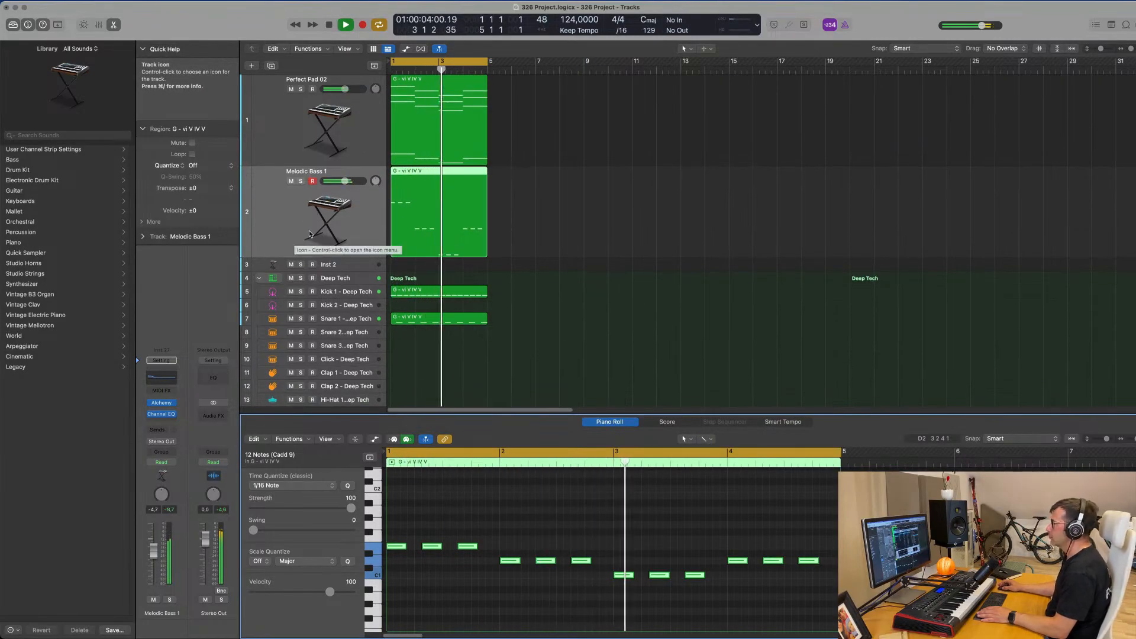
scroll(309, 234, down, 3)
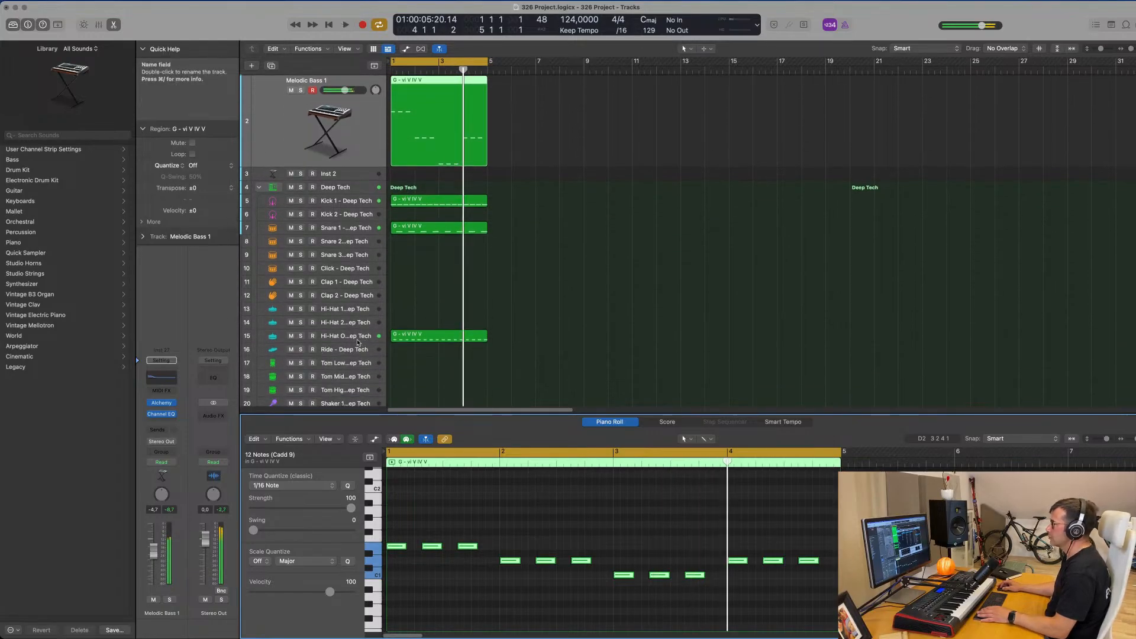
click(357, 342)
key(space)
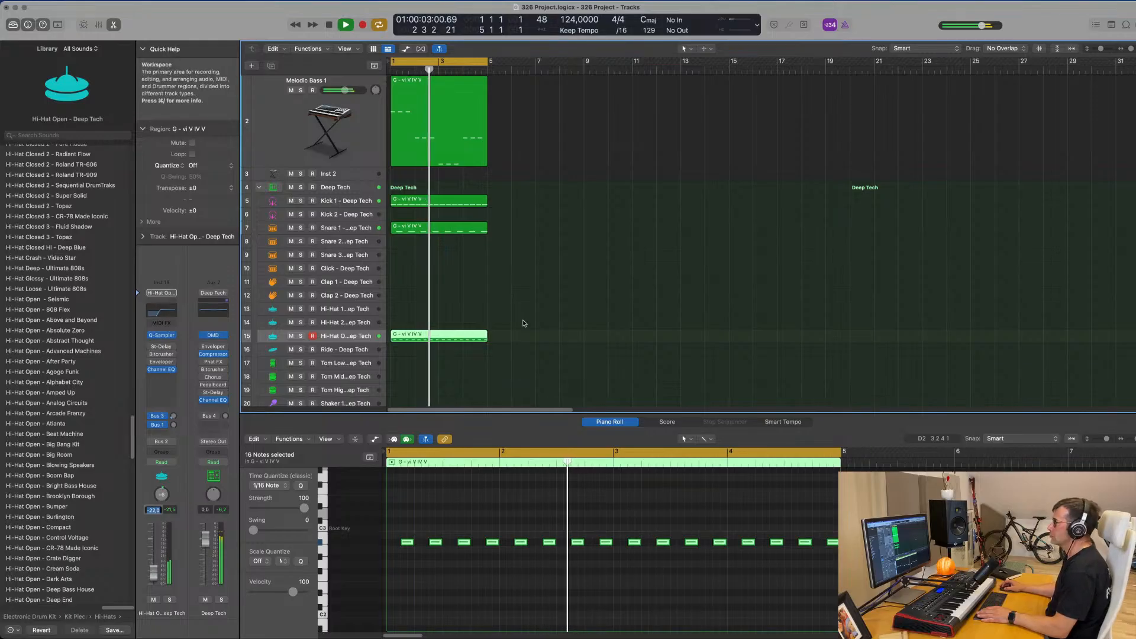
scroll(526, 326, up, 3)
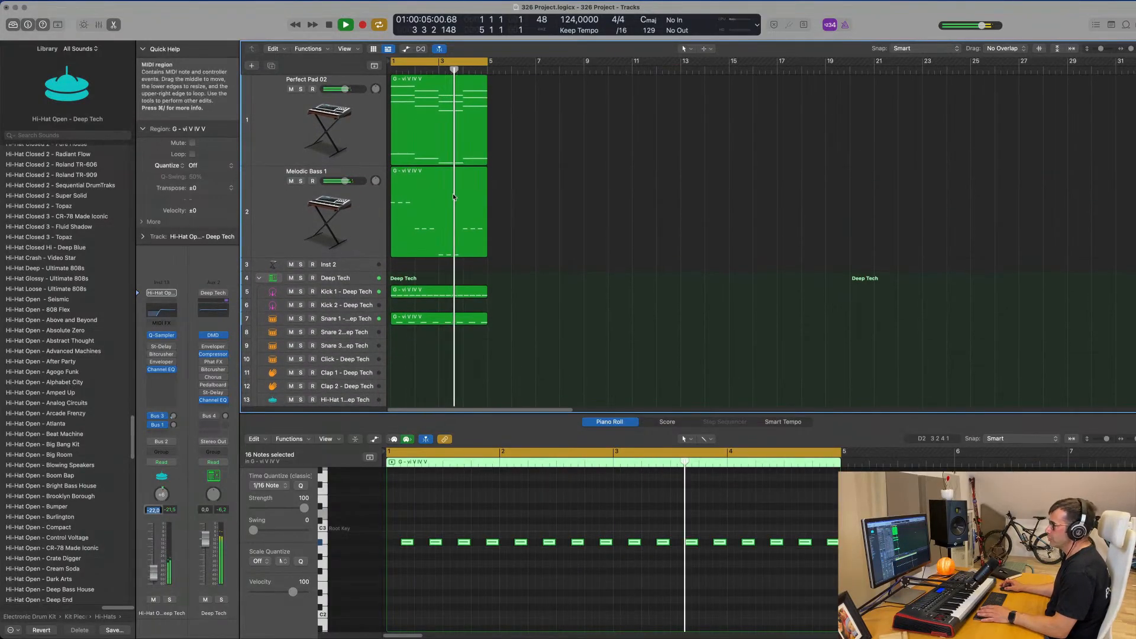
Set the Melodic Bass 1 track's Alchemy arpeggiator to Up mode with a 1/16 rate.
click(482, 178)
click(301, 232)
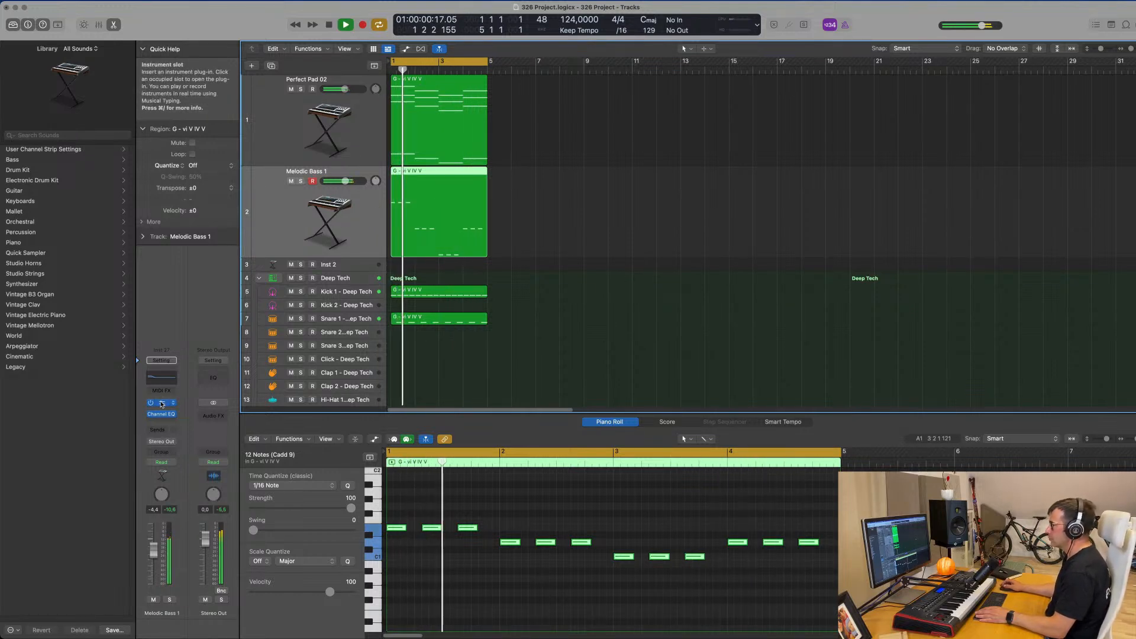
click(484, 382)
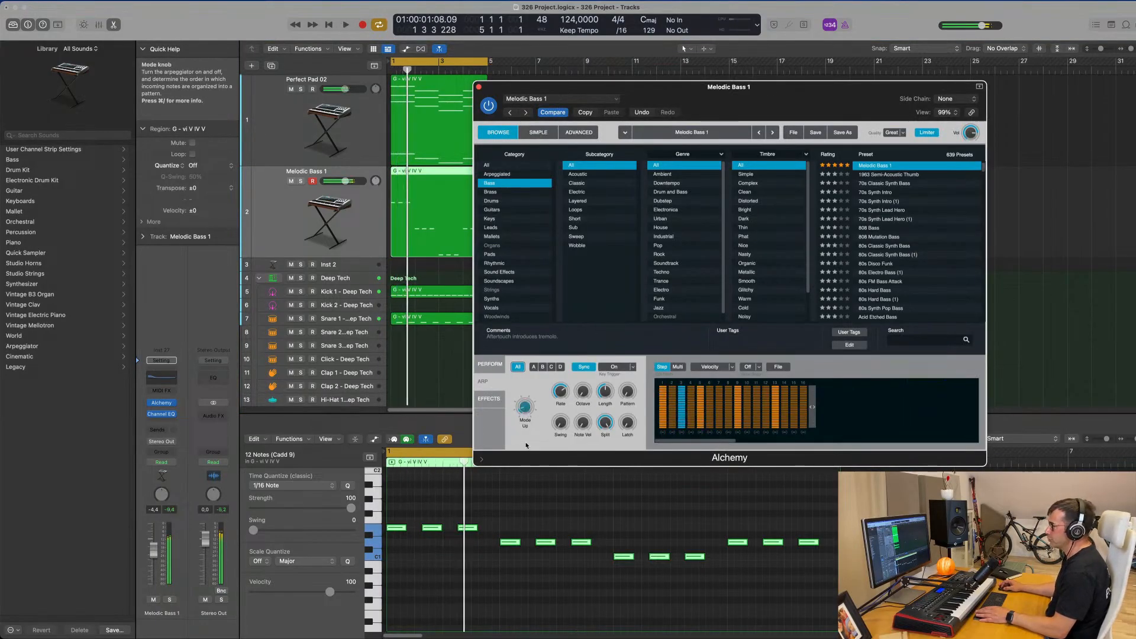
drag(534, 458, 573, 407)
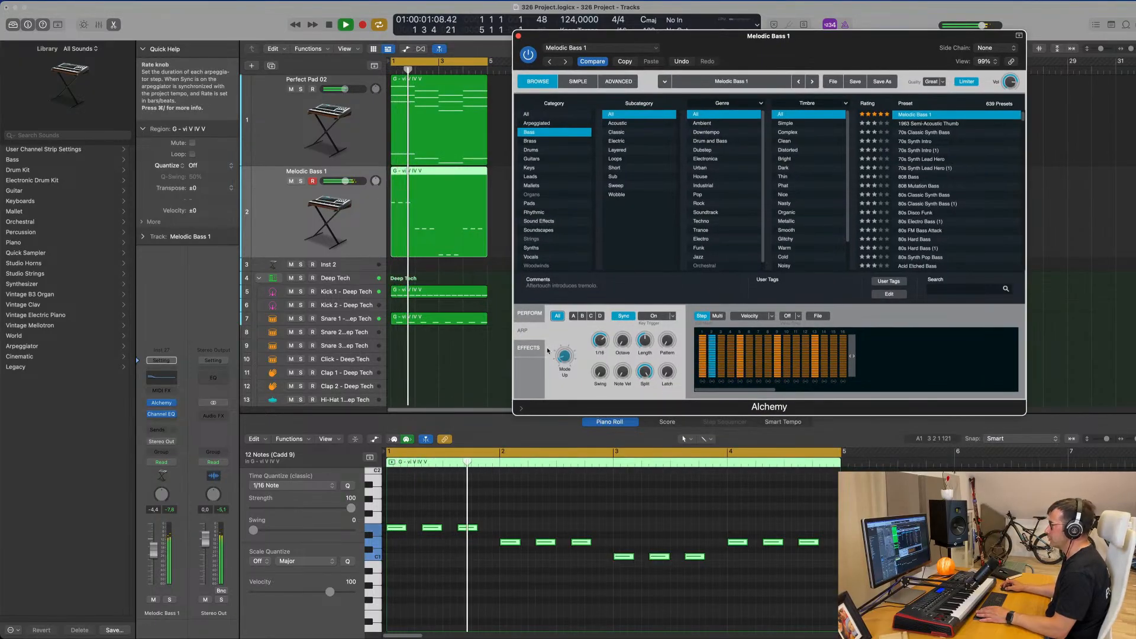
Raise the bass preset's Cutoff to about 27% while the loop plays.
click(530, 313)
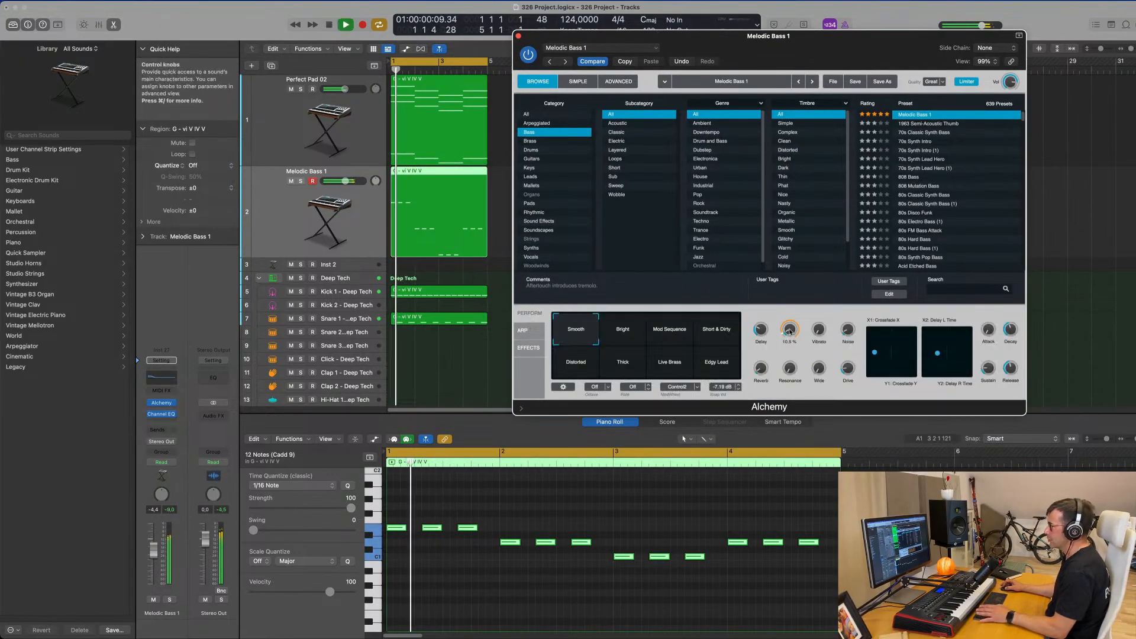
drag(789, 333, 790, 318)
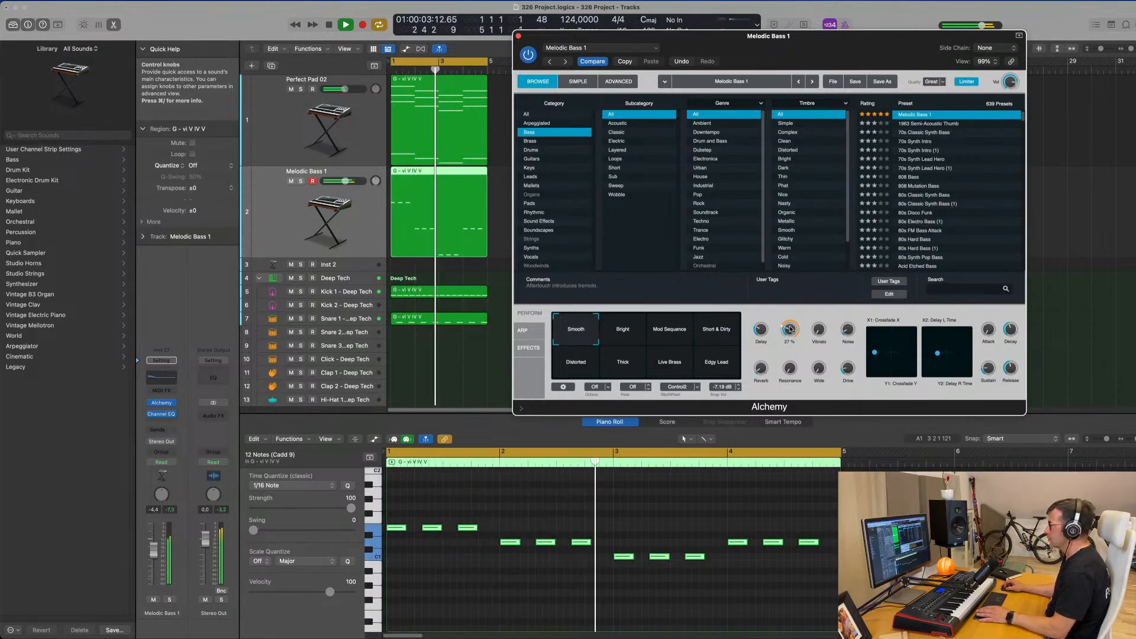
Fine-tune the bass preset's Cutoff, compare the arpeggiator's Down and Up modes, keep Up, and close Alchemy.
mouse_move(791, 330)
mouse_down()
mouse_move(797, 309)
mouse_move(795, 324)
mouse_up()
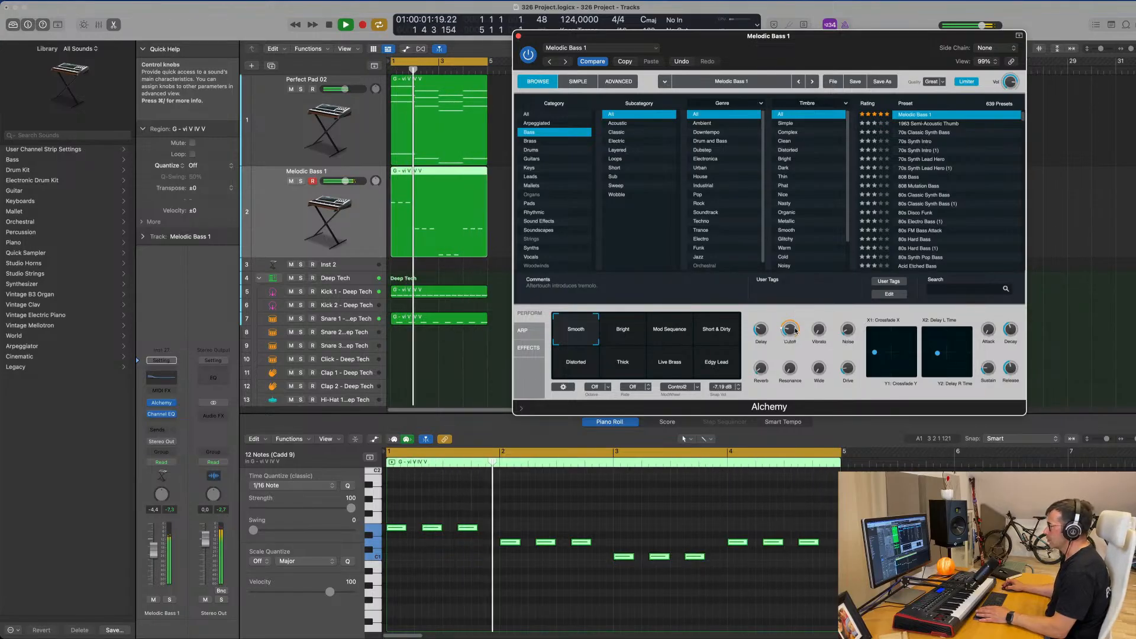
click(523, 330)
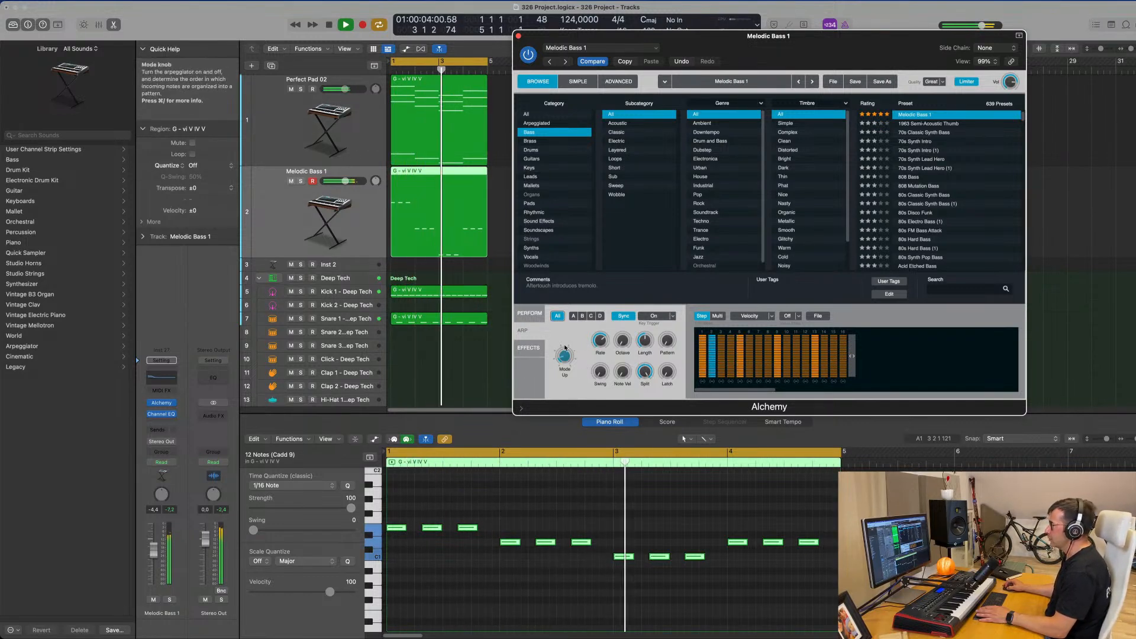
drag(566, 344, 566, 366)
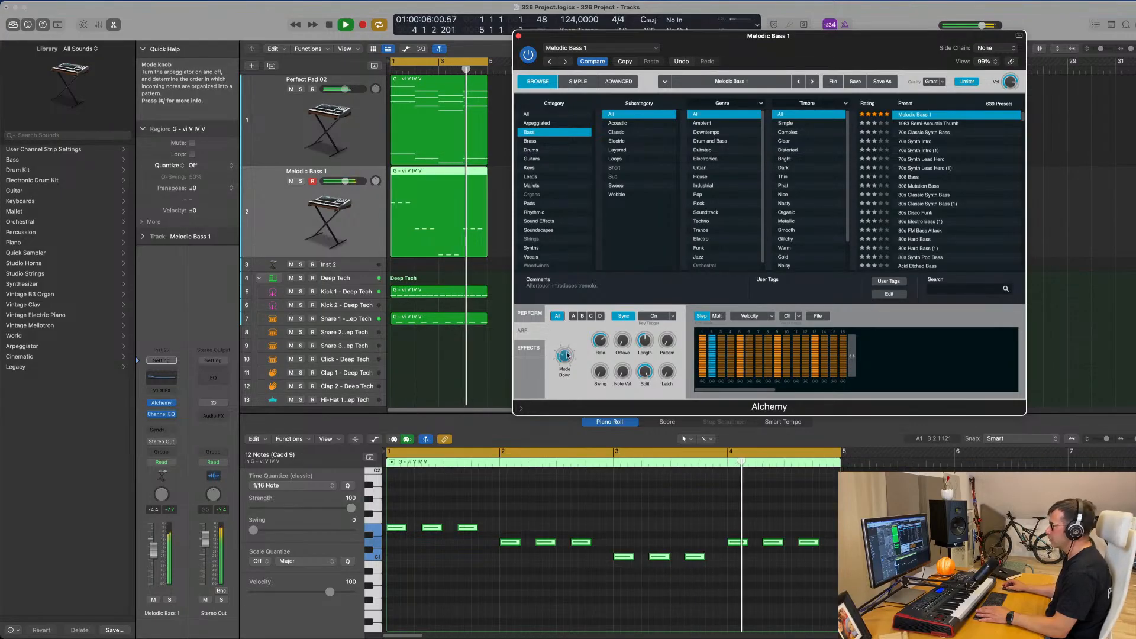
key(space)
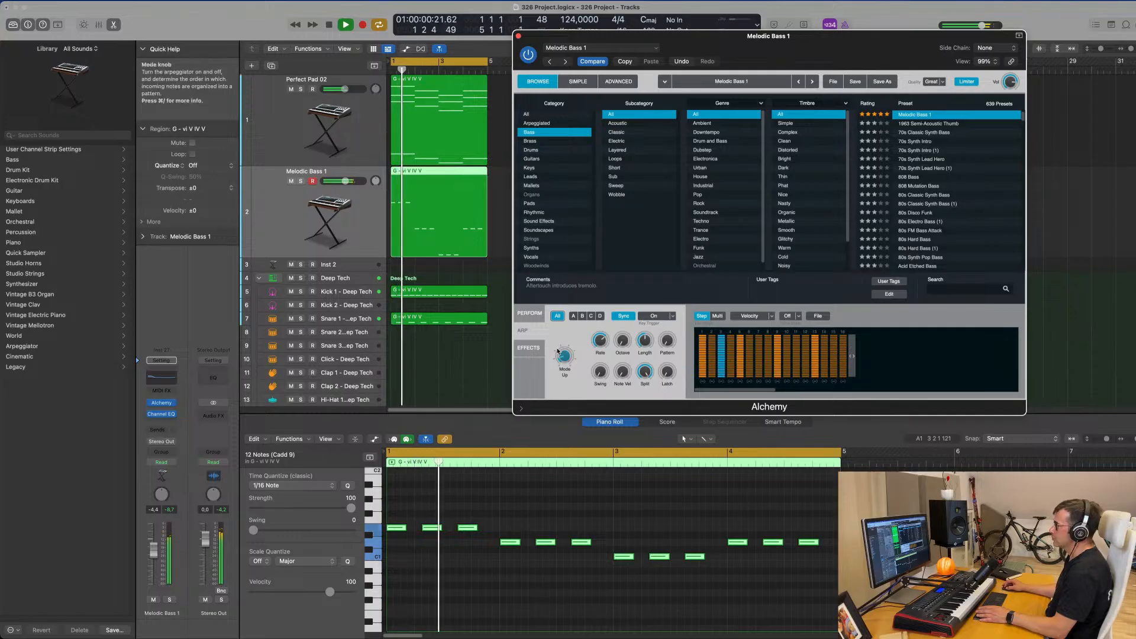
drag(564, 356, 564, 379)
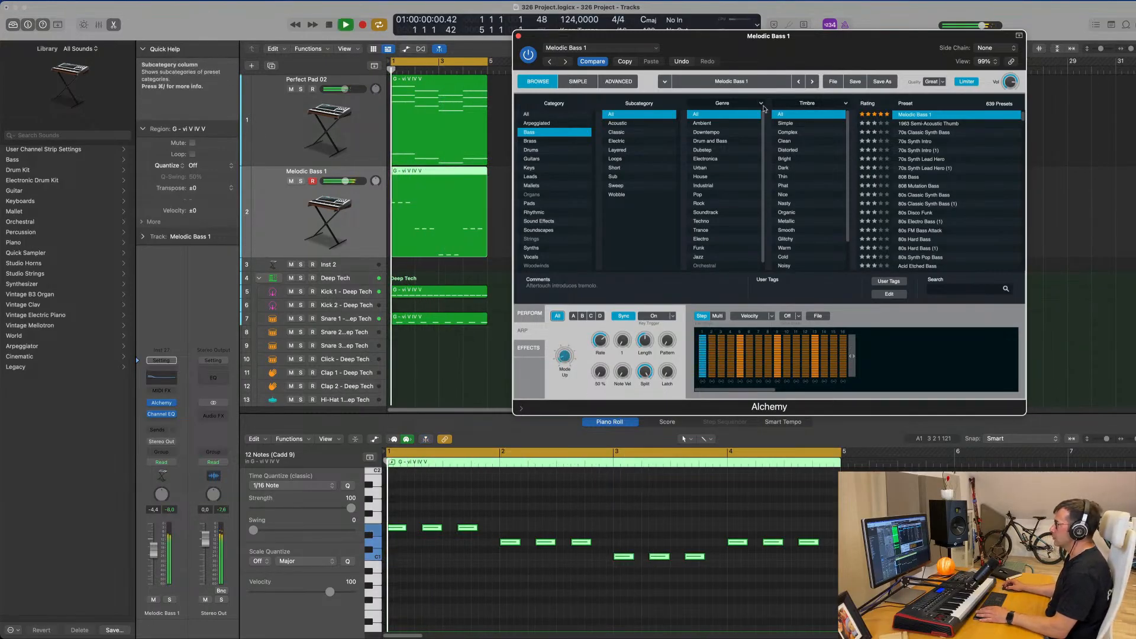
drag(542, 38, 476, 48)
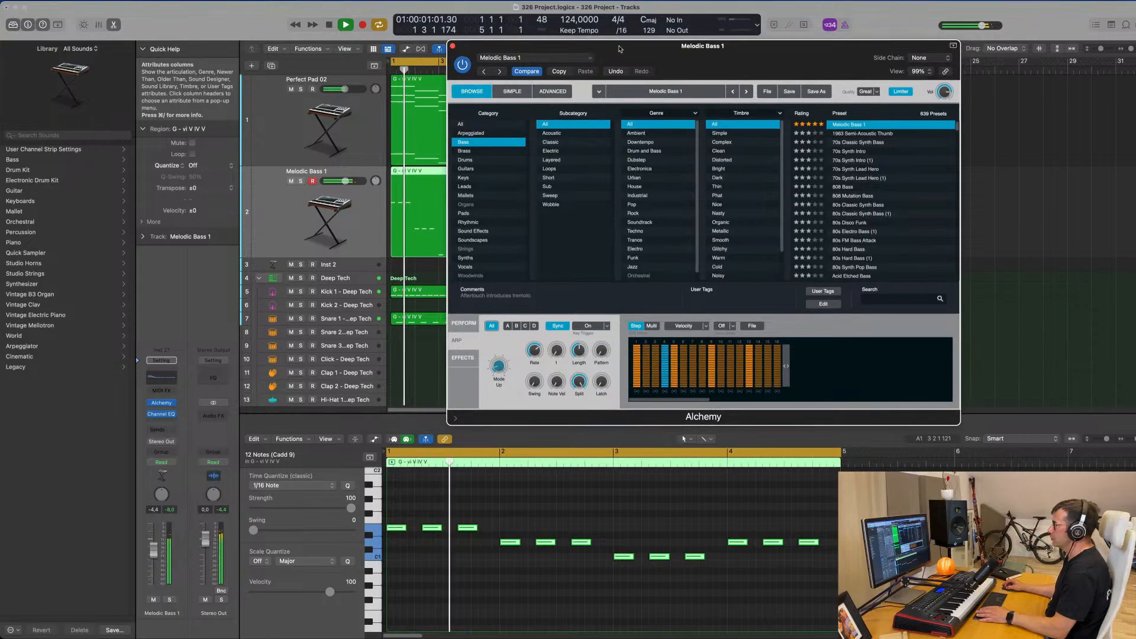
click(453, 46)
Repeat all pad, bass and drum regions three times so the four-bar loop fills bars 1 to 17.
click(338, 138)
click(354, 211)
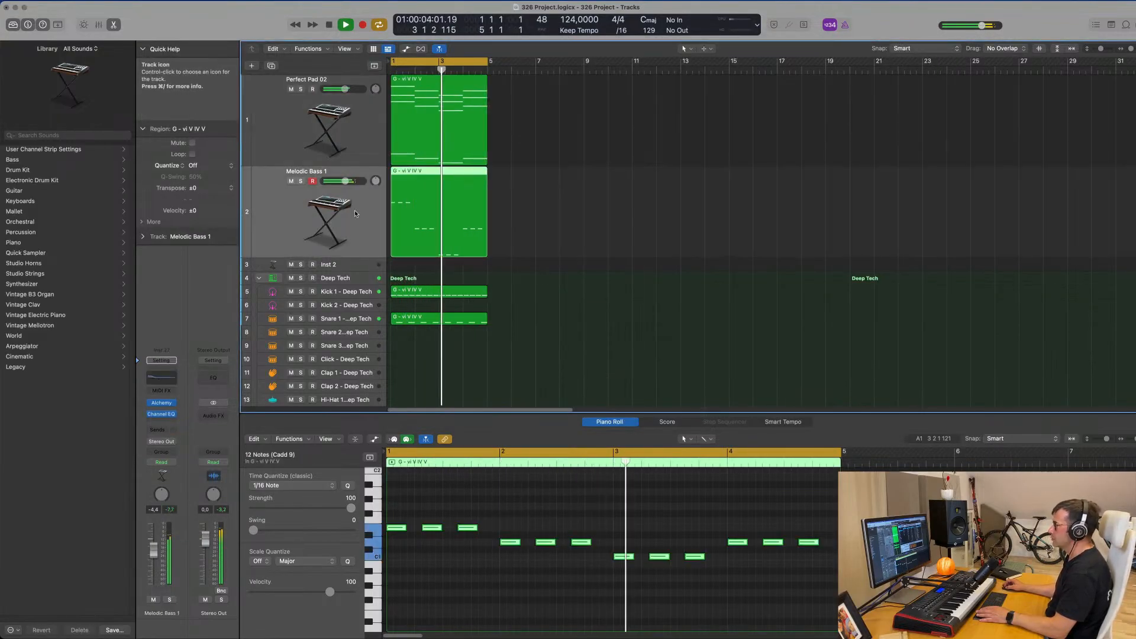
click(566, 148)
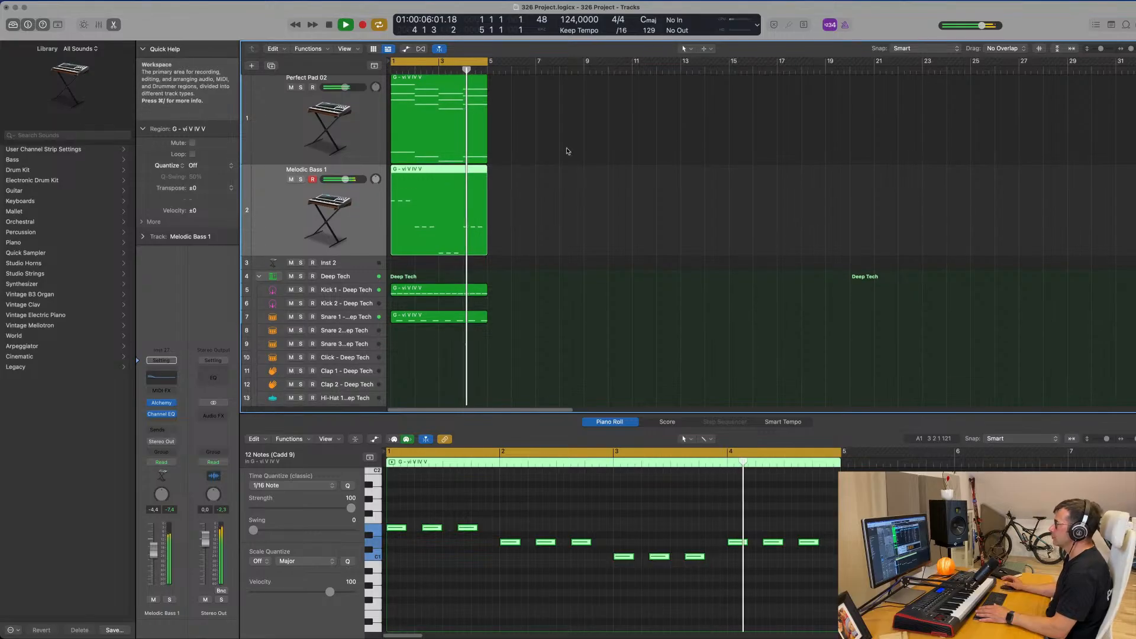
key(super+a)
key(super+r)
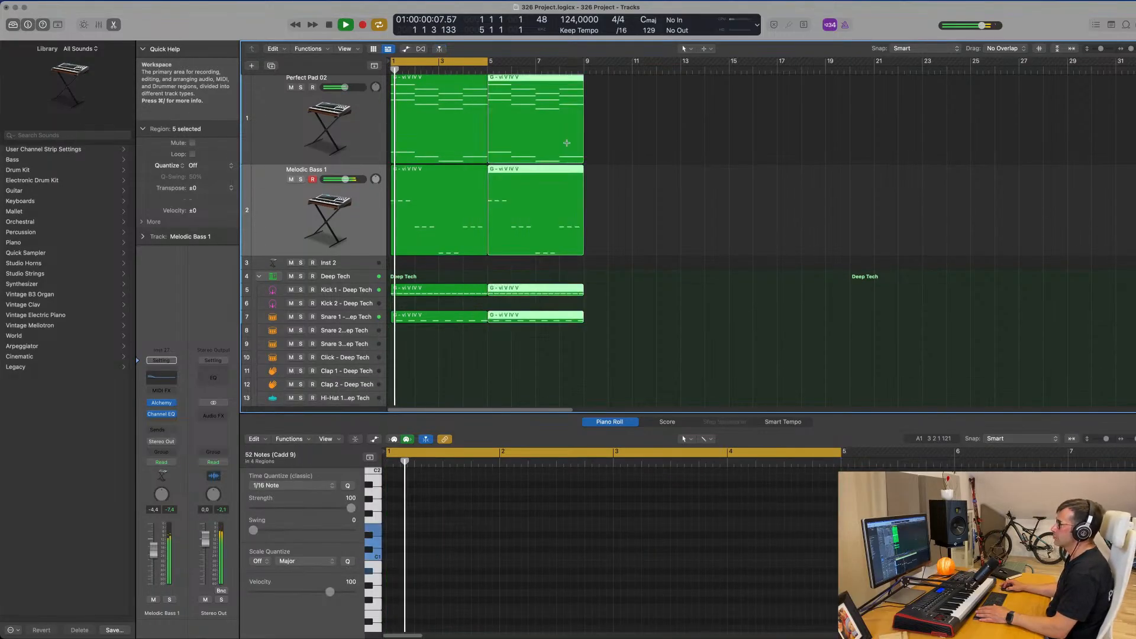
key(super+r)
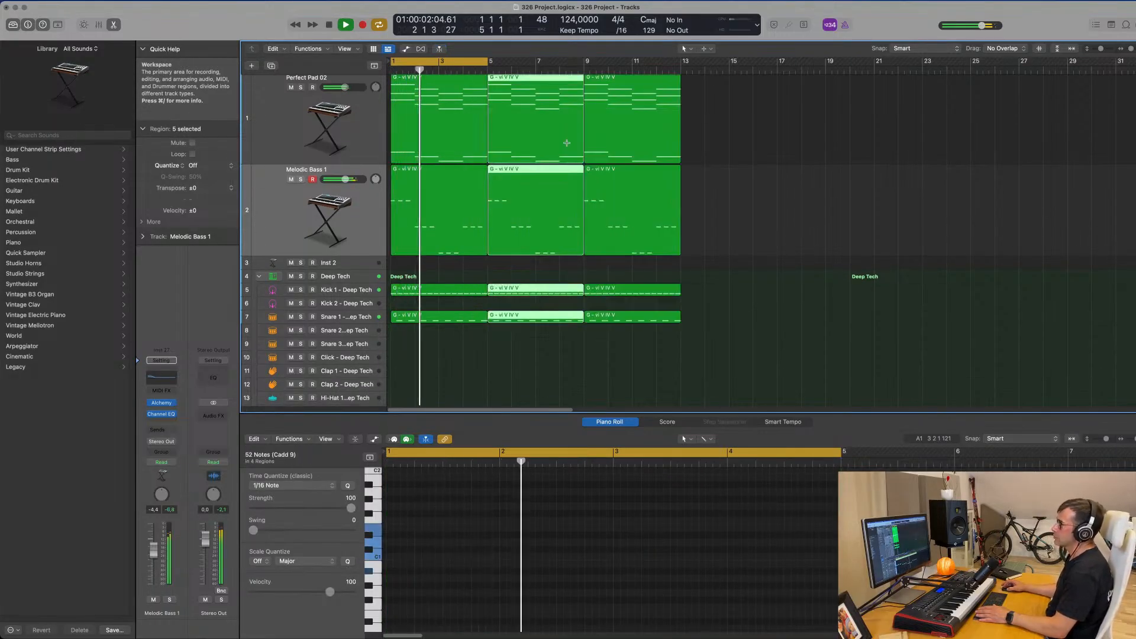
key(super+r)
Mute the Perfect Pad 02 track, duplicate it, and copy its first region onto the duplicate track.
click(353, 133)
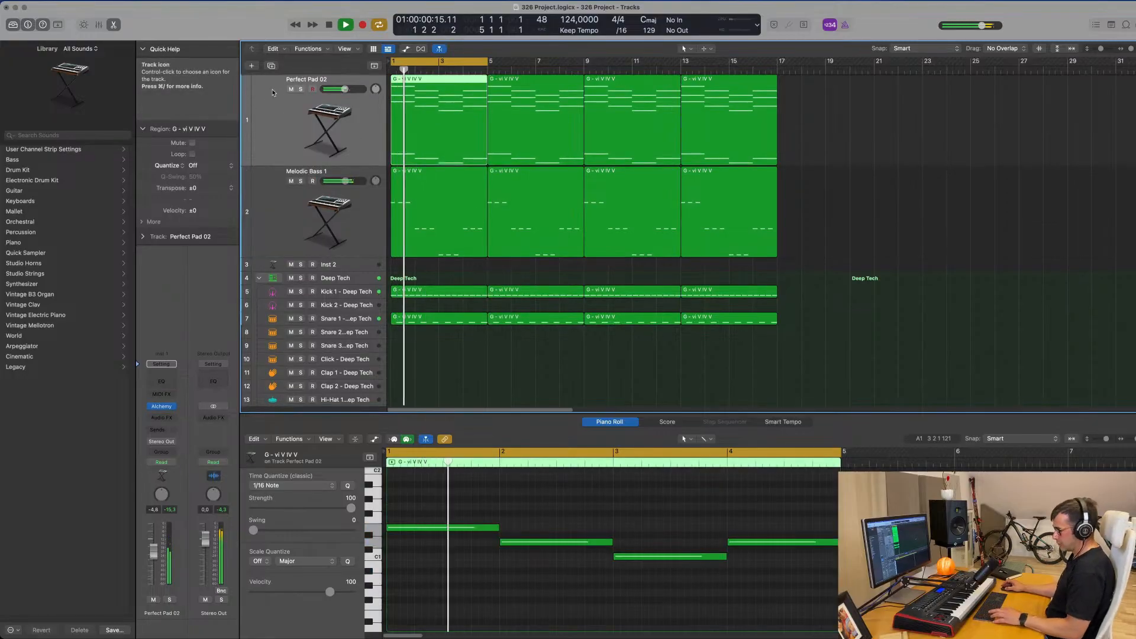
key(m)
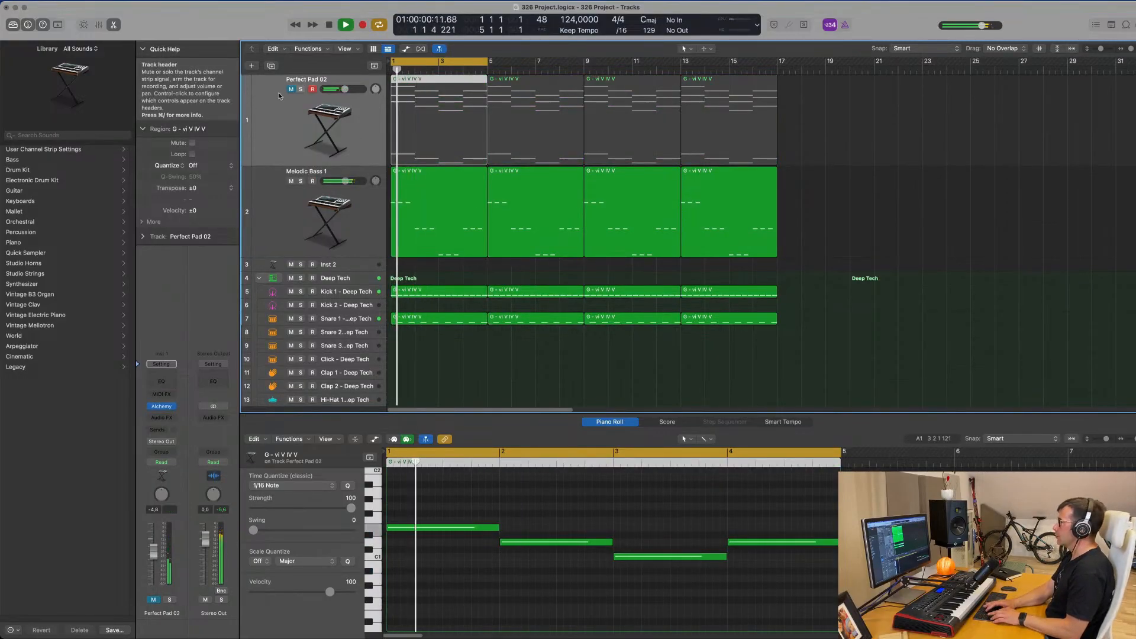
key(super+d)
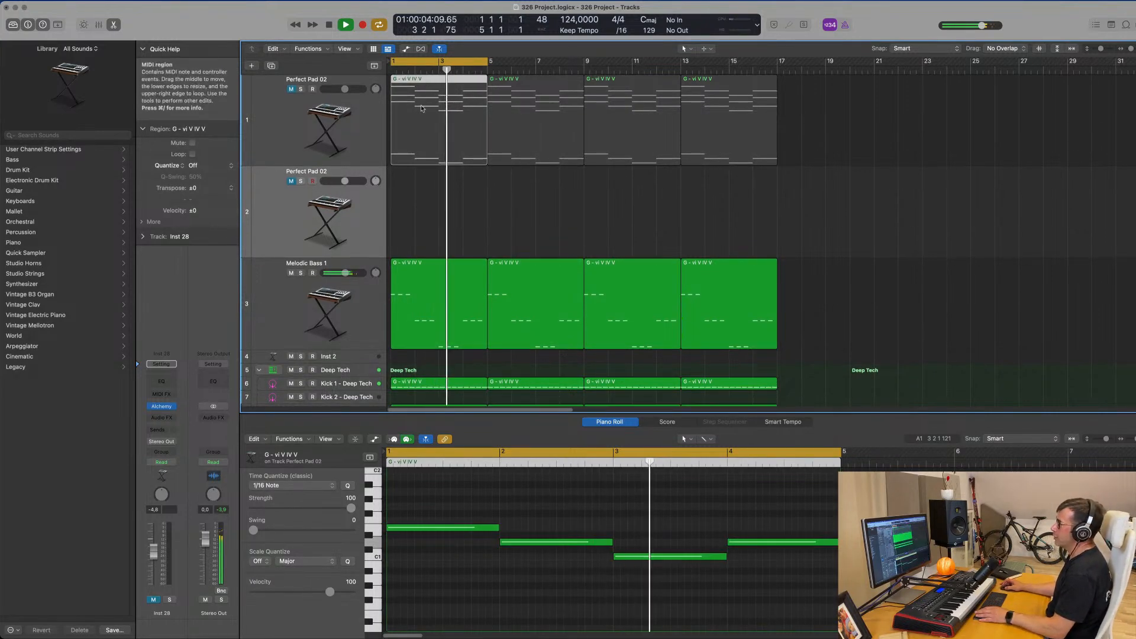
drag(422, 108, 422, 200)
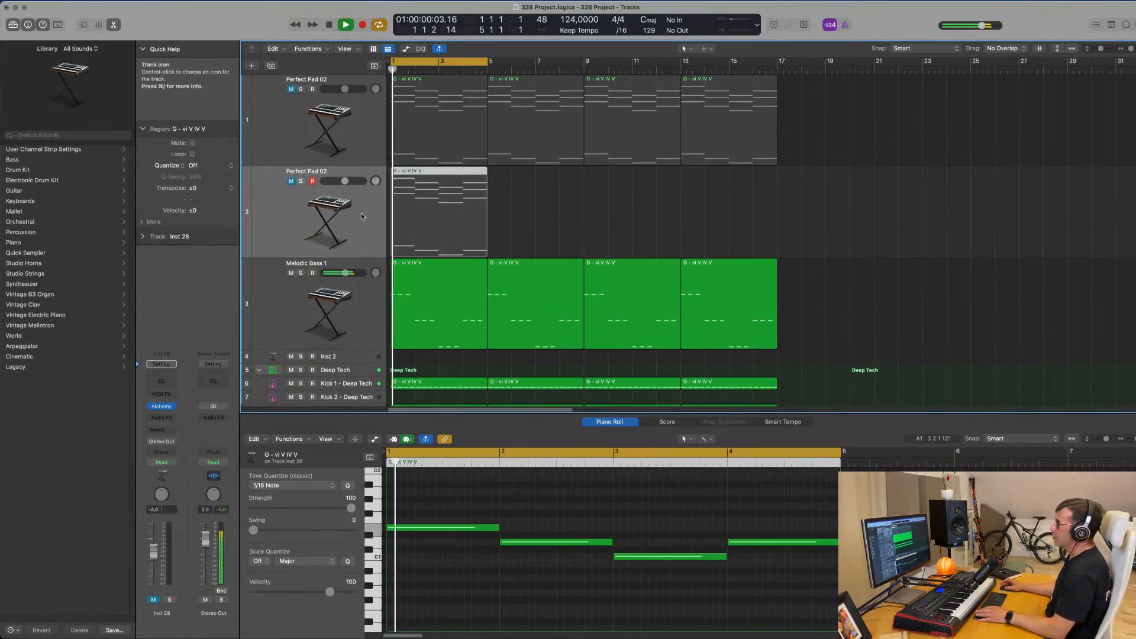
In the copied pad region, raise the four bass notes two octaves, then lower all the notes one octave.
scroll(387, 219, down, 1)
key(e)
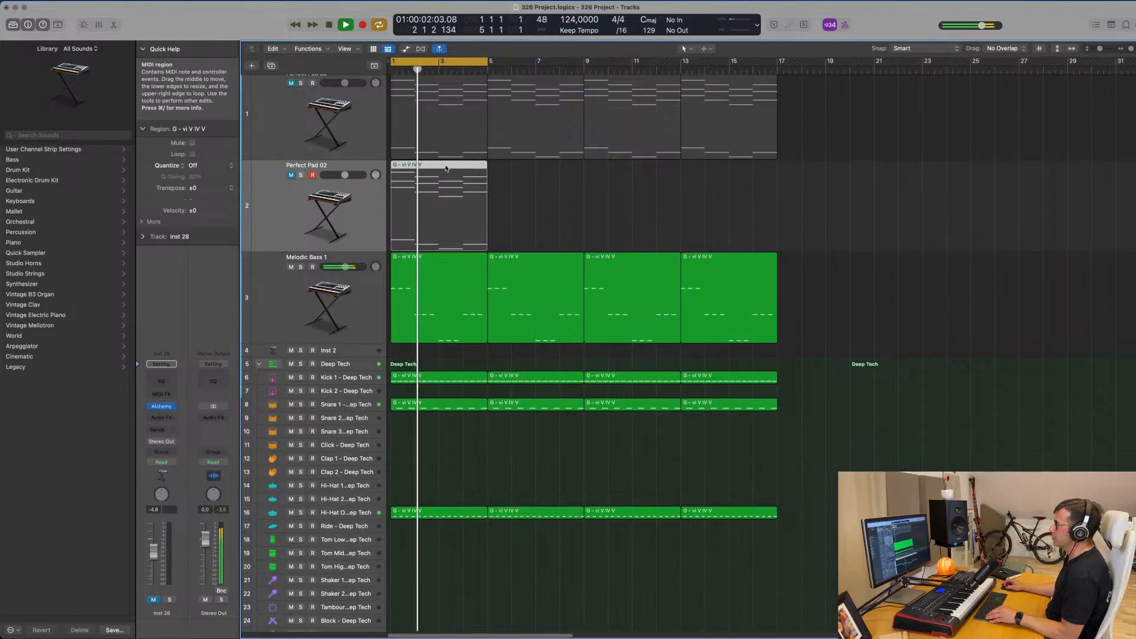
key(e)
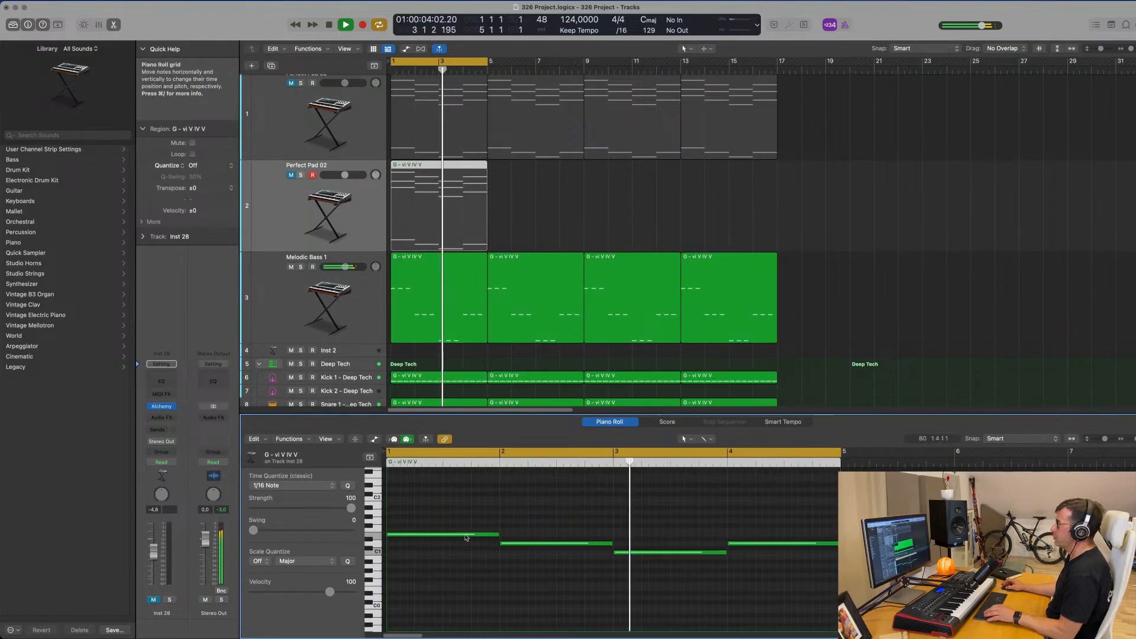
drag(441, 515, 790, 581)
key(alt+shift+Up)
key(alt+shift+Up)
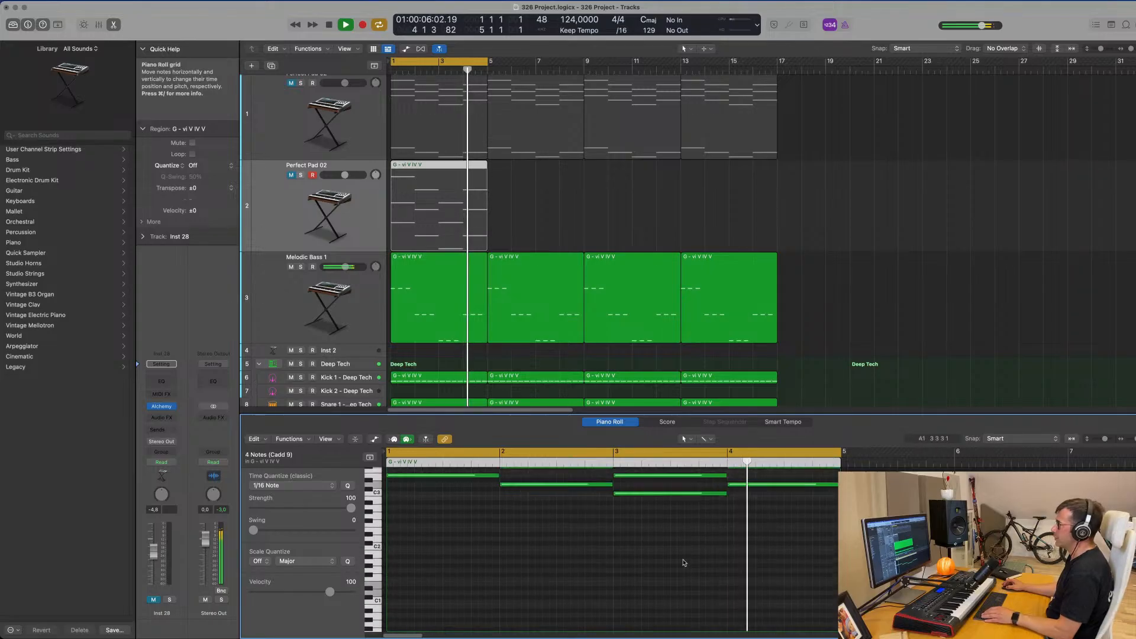
scroll(555, 589, up, 2)
key(super+a)
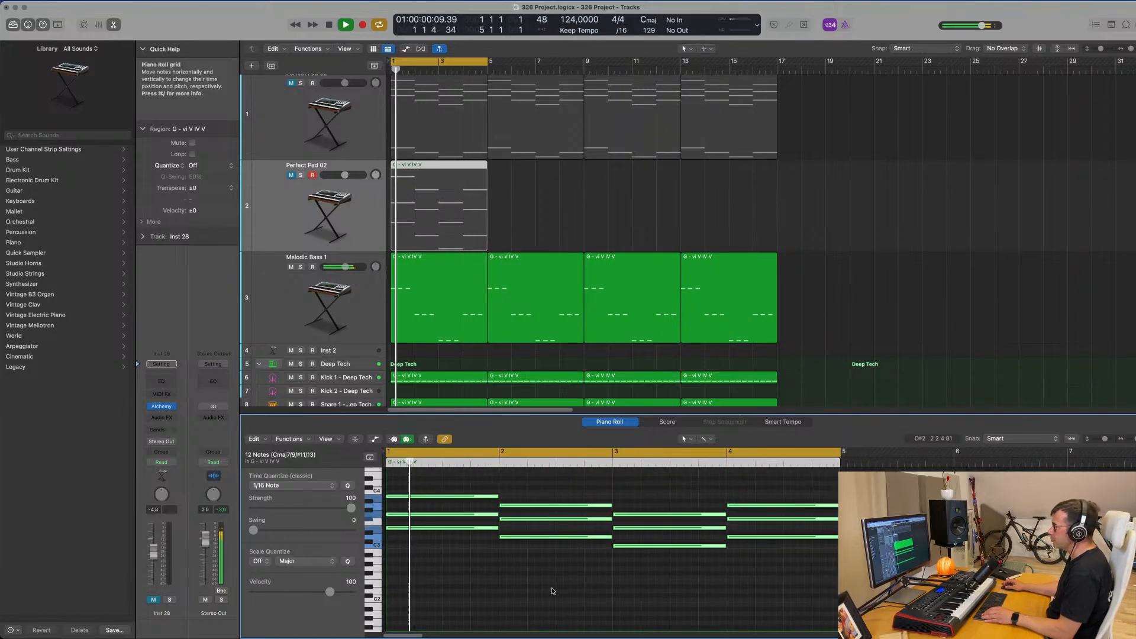
key(alt+shift+Down)
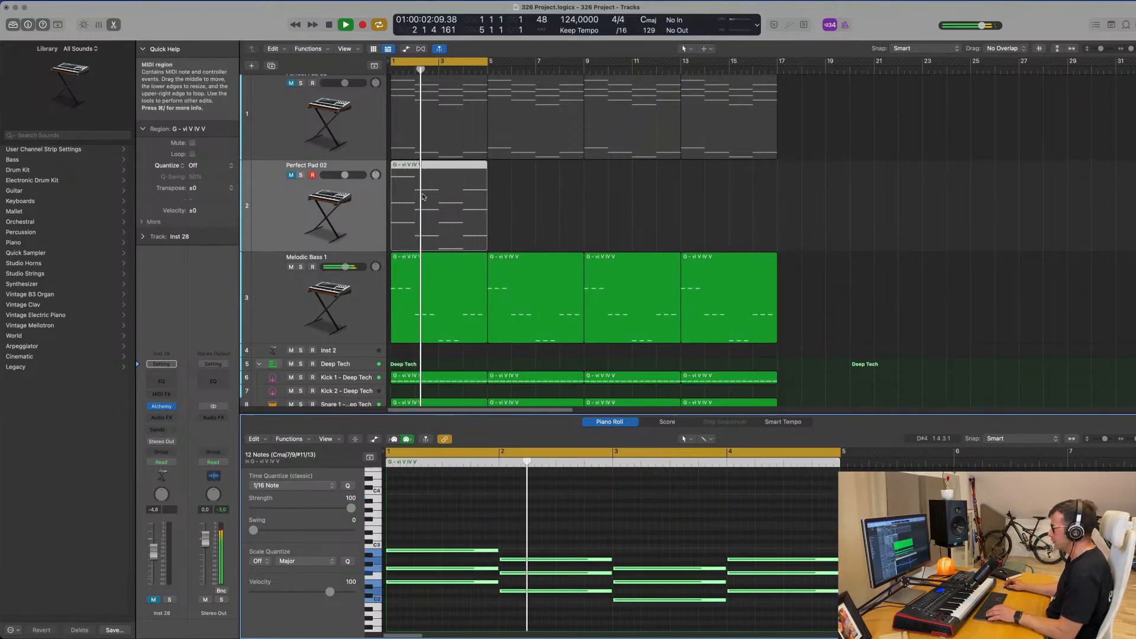
Unmute the duplicate pad track and load the Aqua Mallet preset from the Keys category in its Alchemy.
click(283, 215)
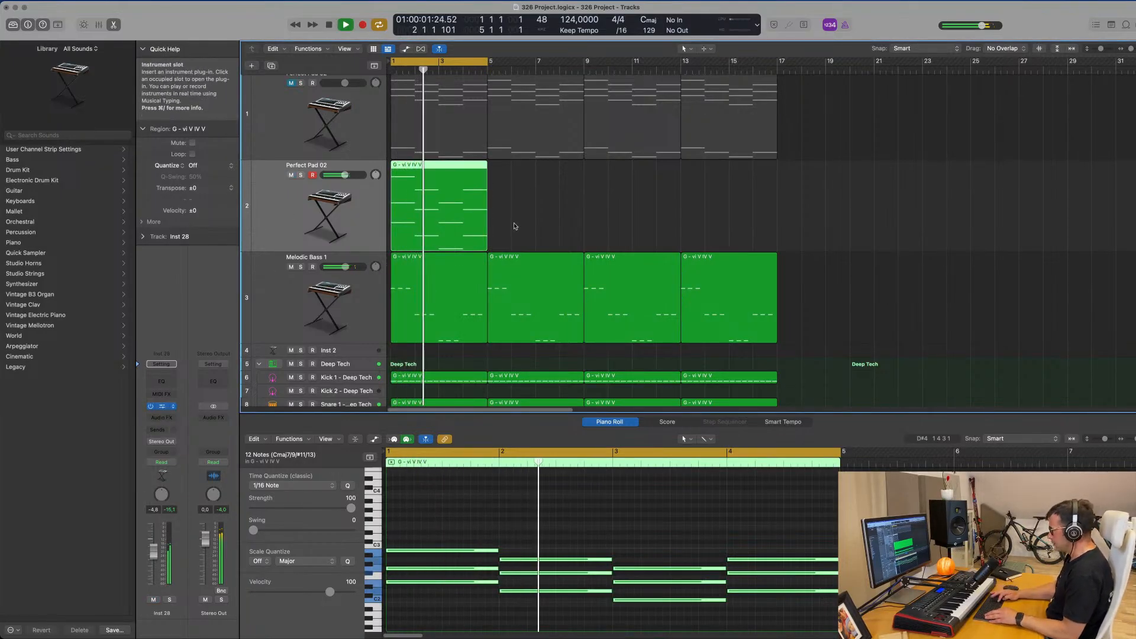
click(164, 409)
key(space)
drag(778, 132, 731, 102)
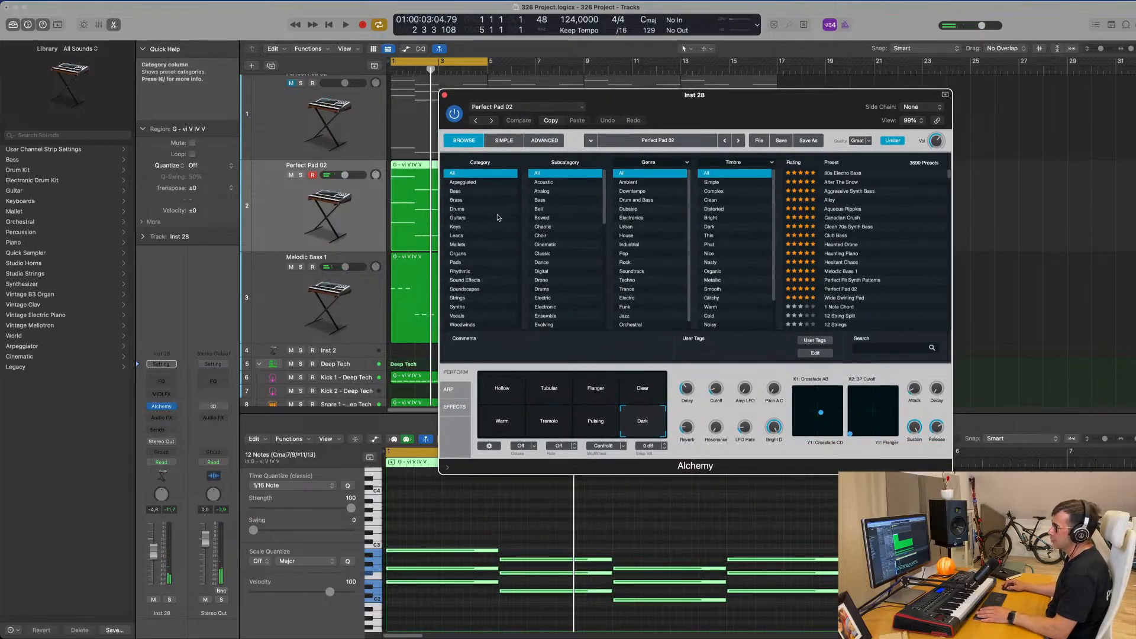
click(457, 227)
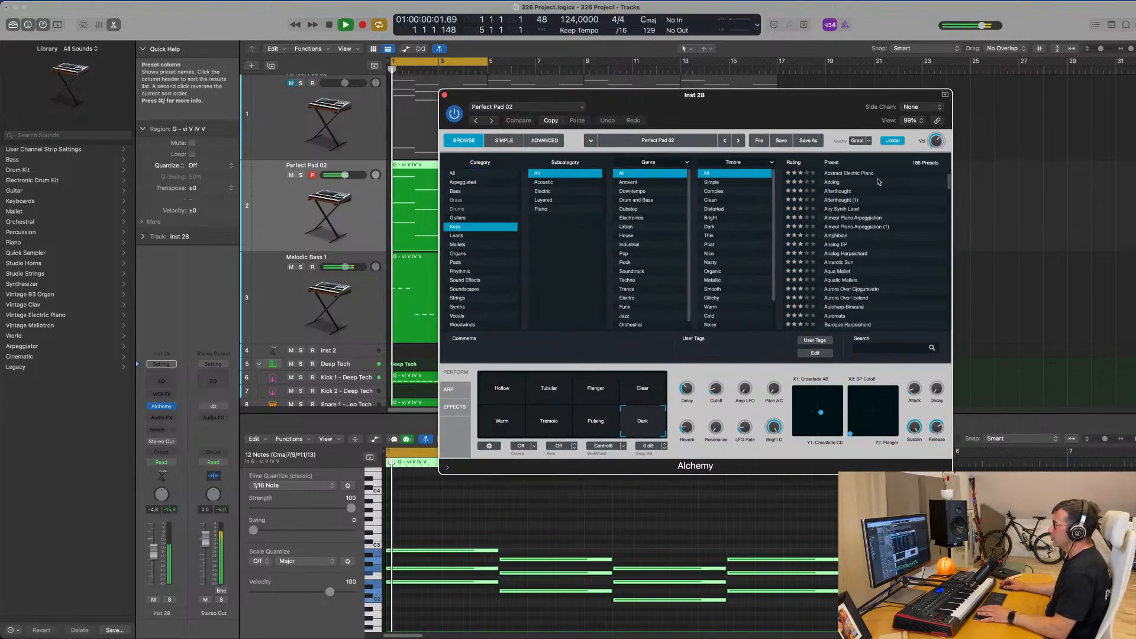
scroll(860, 238, down, 3)
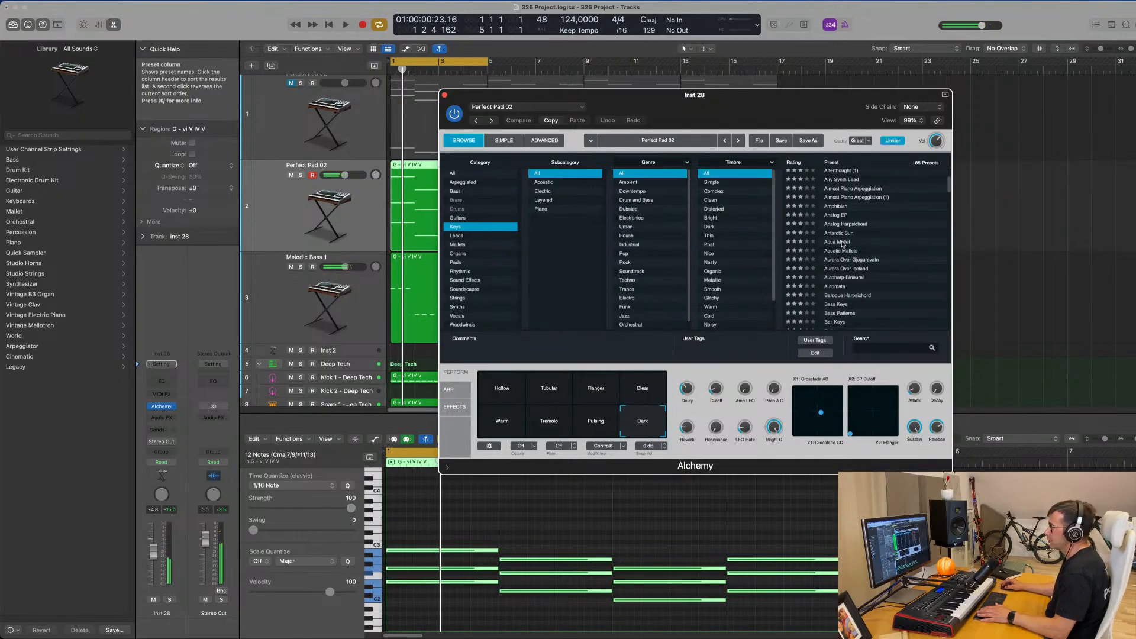
click(842, 242)
Repeat the Aqua Mallet track's region three times to match the length of the other tracks.
drag(778, 97, 1010, 93)
click(400, 210)
key(super+r)
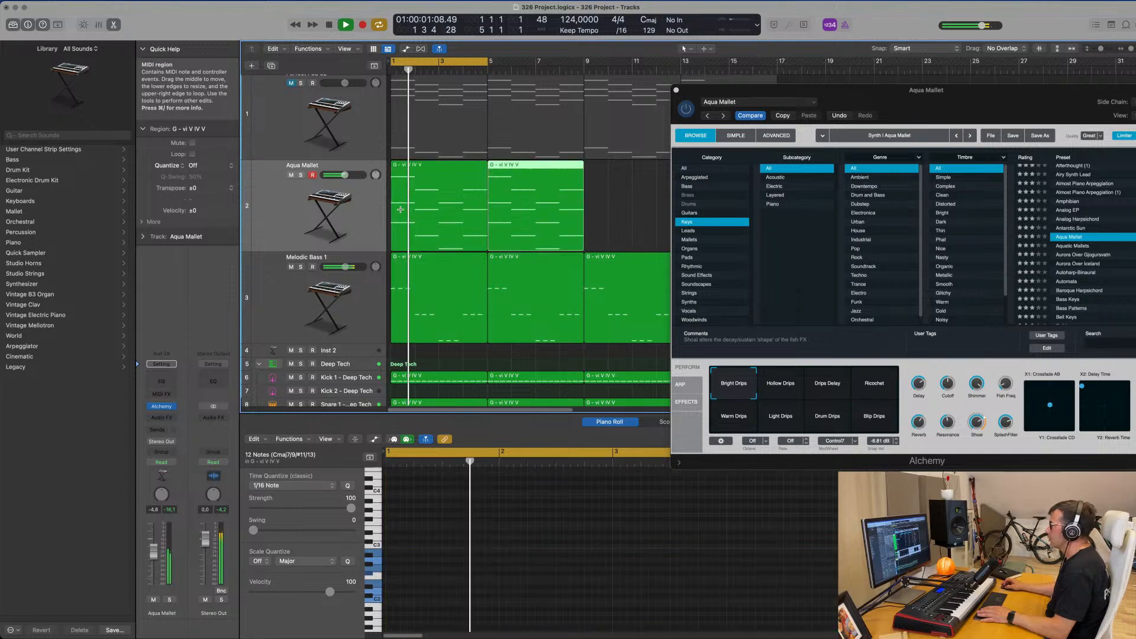
key(super+r)
key(super+r)
Replace the Aqua Mallet sound with the Automata preset from Alchemy's Keys category.
drag(935, 91, 719, 106)
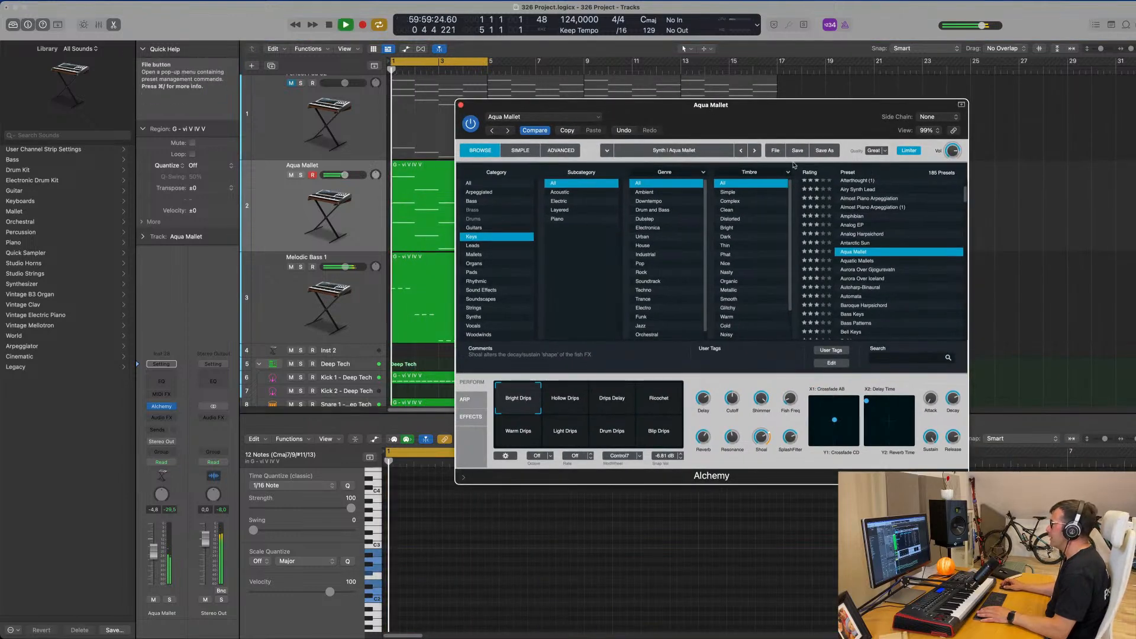
scroll(837, 240, down, 3)
scroll(862, 209, down, 1)
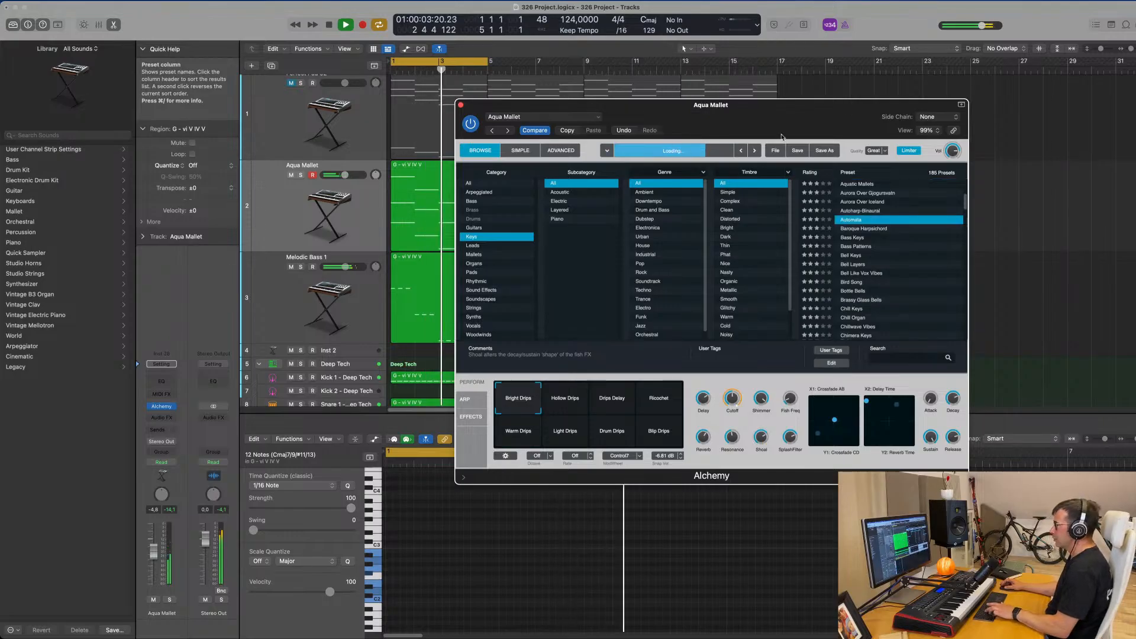
key(space)
drag(793, 129, 753, 134)
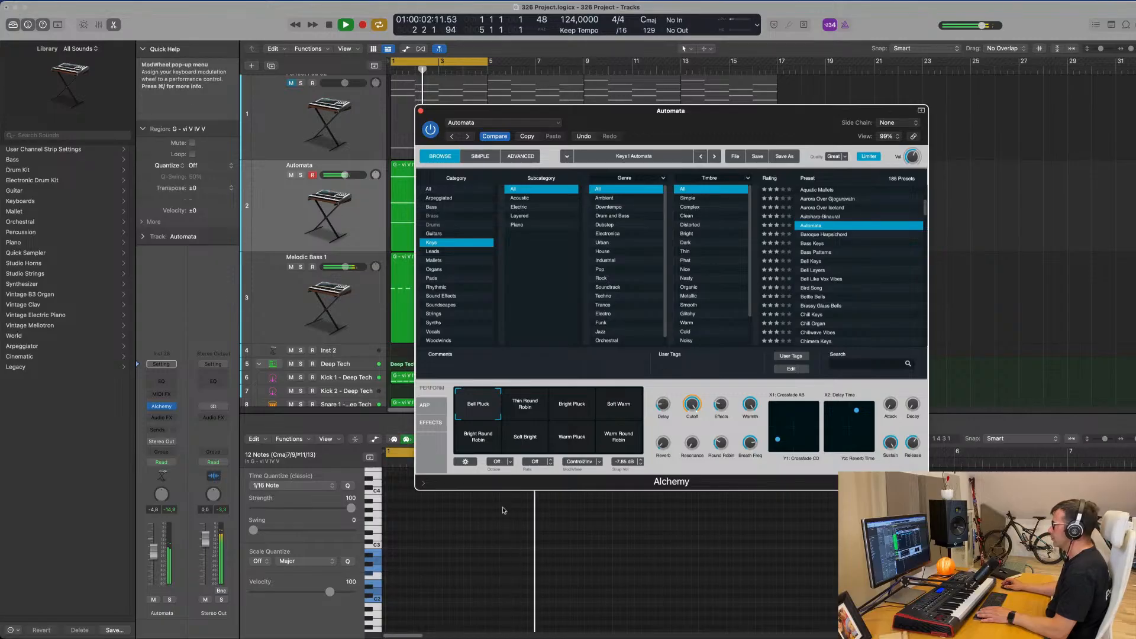
Audition Automata's Thin Round Robin, Bright Pluck and Soft Warm snapshots while the loop plays.
key(Return)
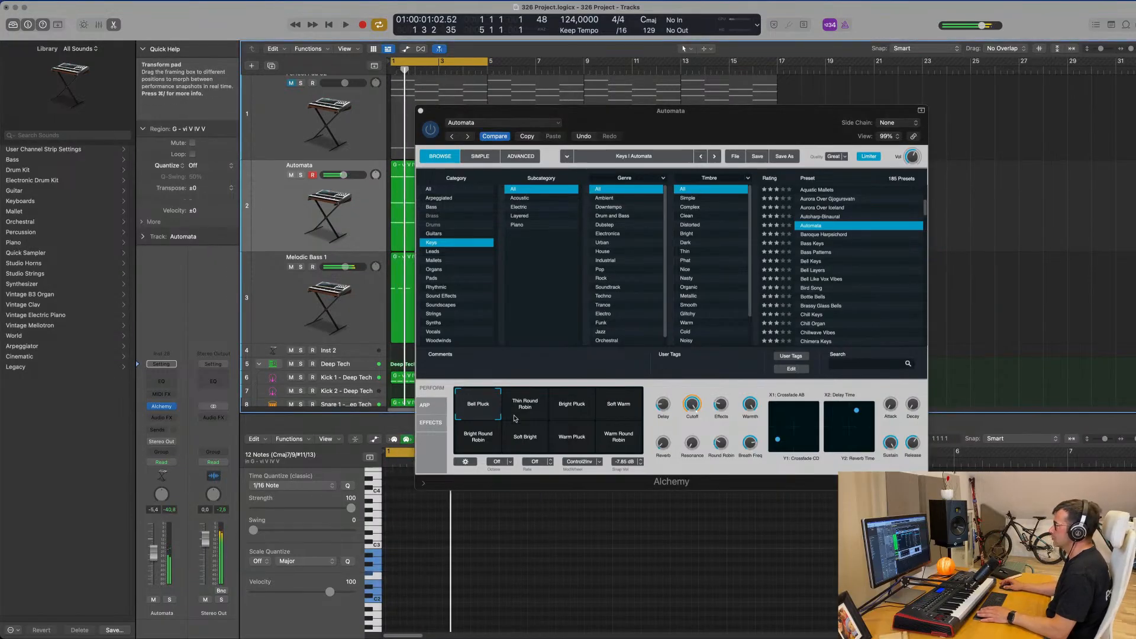
click(525, 406)
key(Return)
click(573, 414)
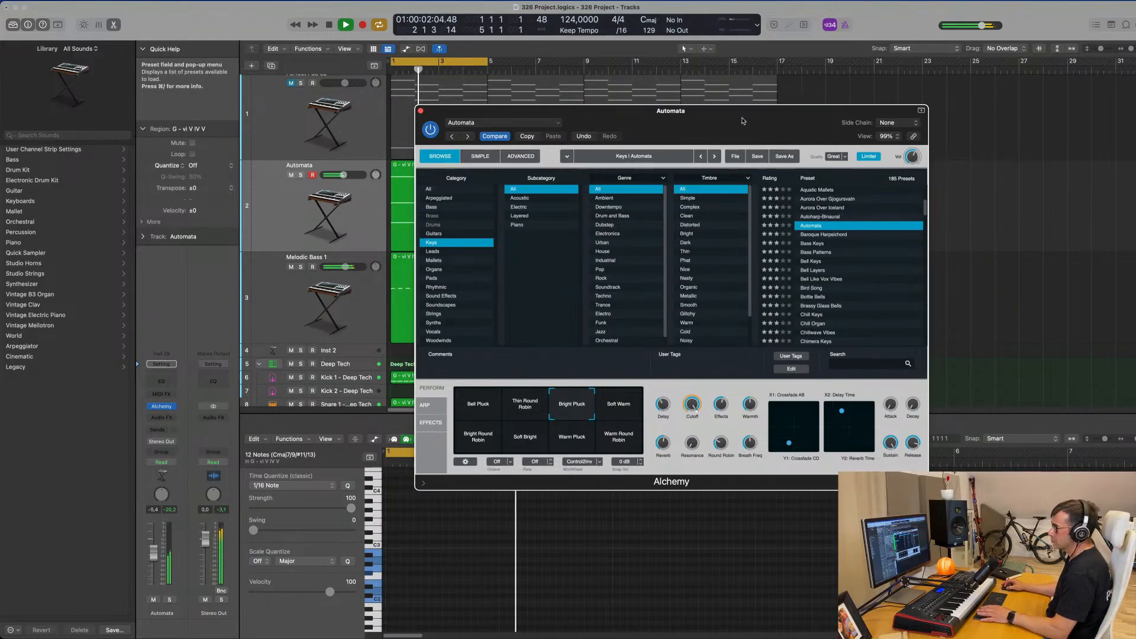
drag(744, 119, 829, 144)
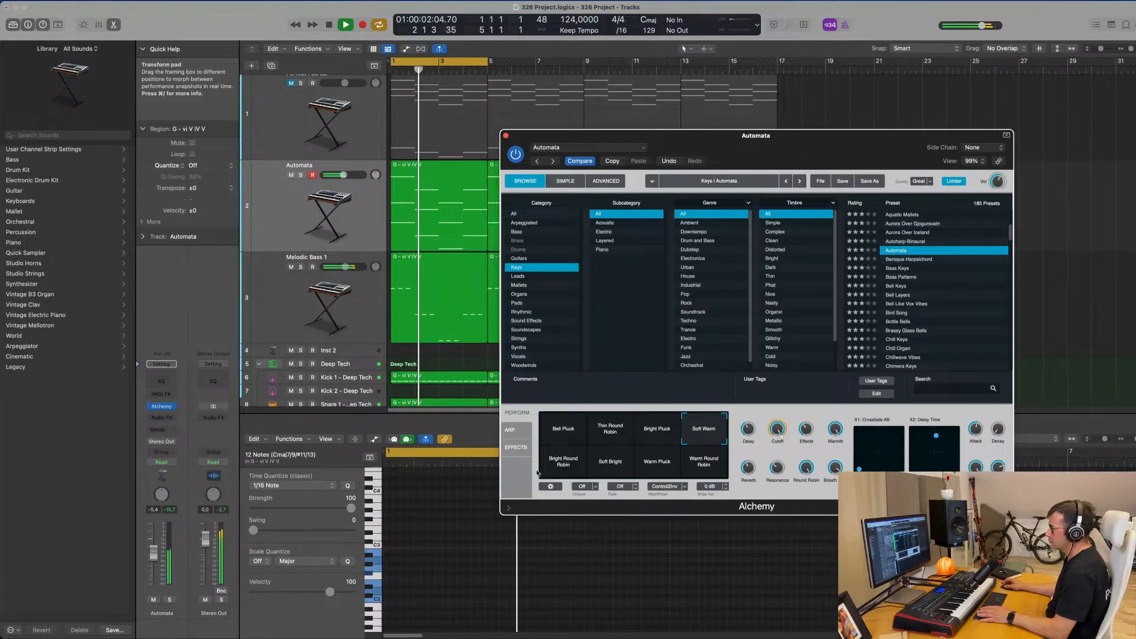
Audition the Bright Round Robin, Warm Pluck and Warm Round Robin snapshots, then blend Warm Round Robin with Soft Warm.
click(560, 468)
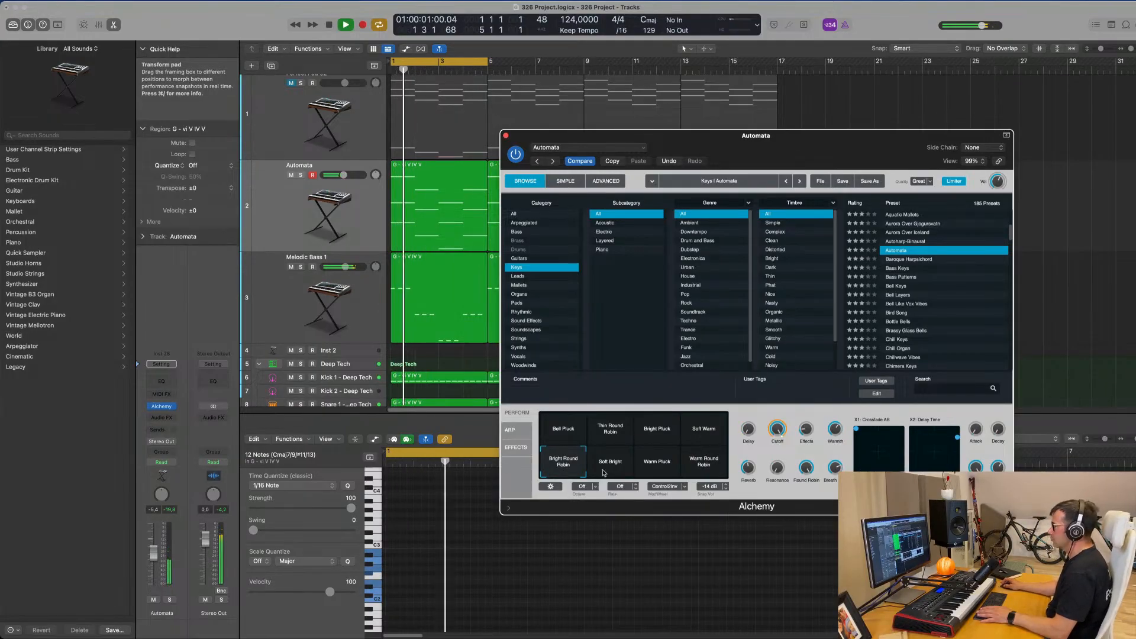
click(656, 468)
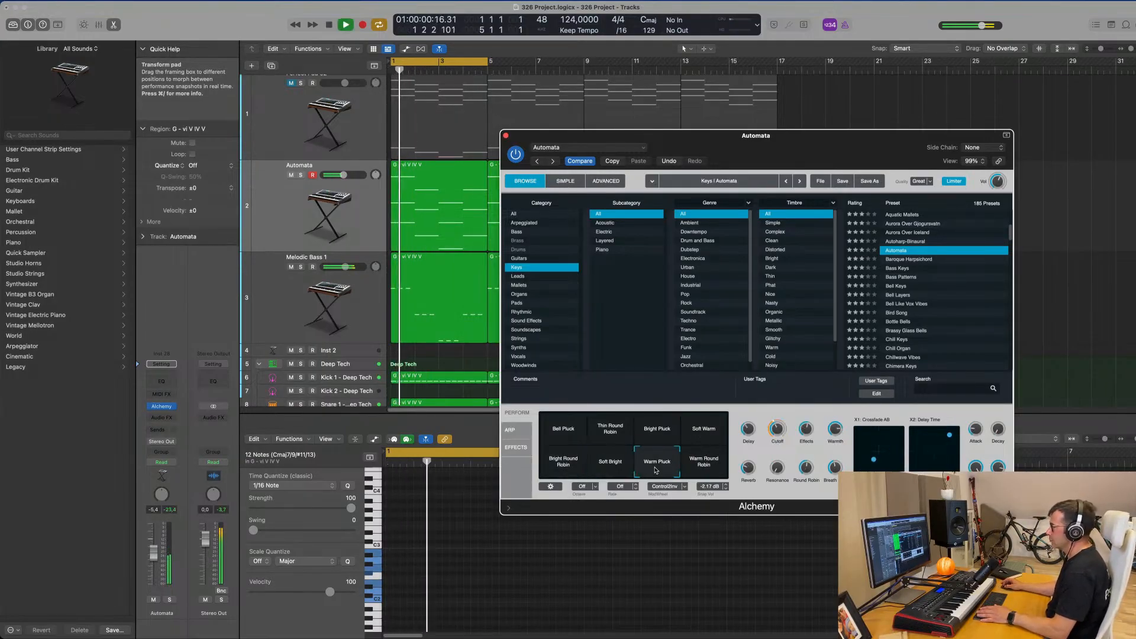
click(702, 465)
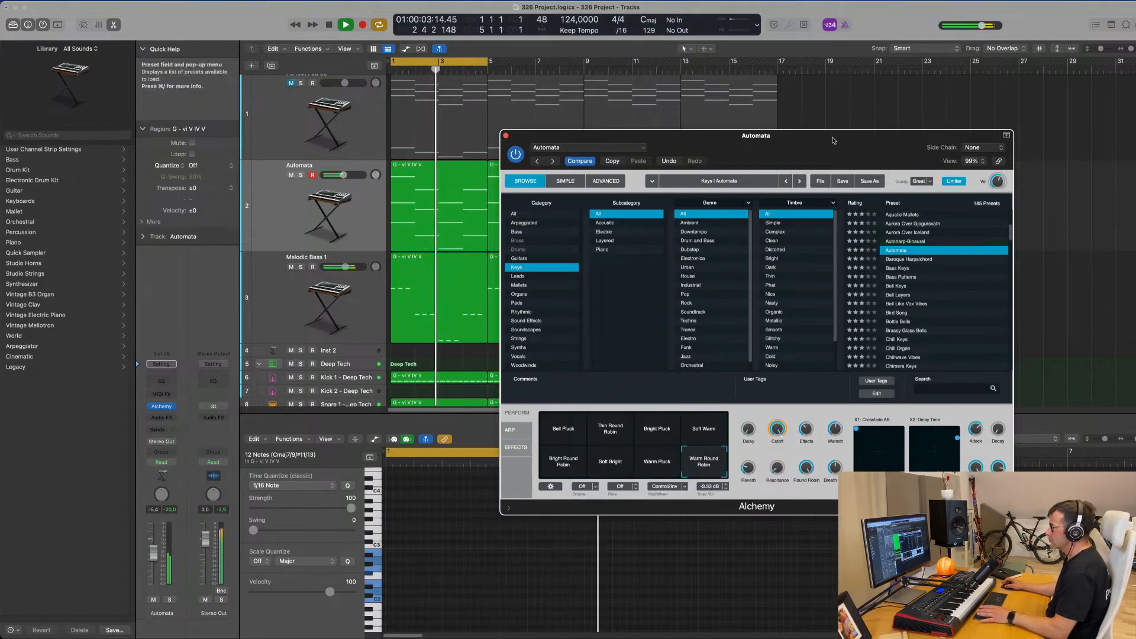
mouse_move(833, 140)
mouse_down()
mouse_move(687, 99)
mouse_move(724, 157)
mouse_move(835, 120)
mouse_up()
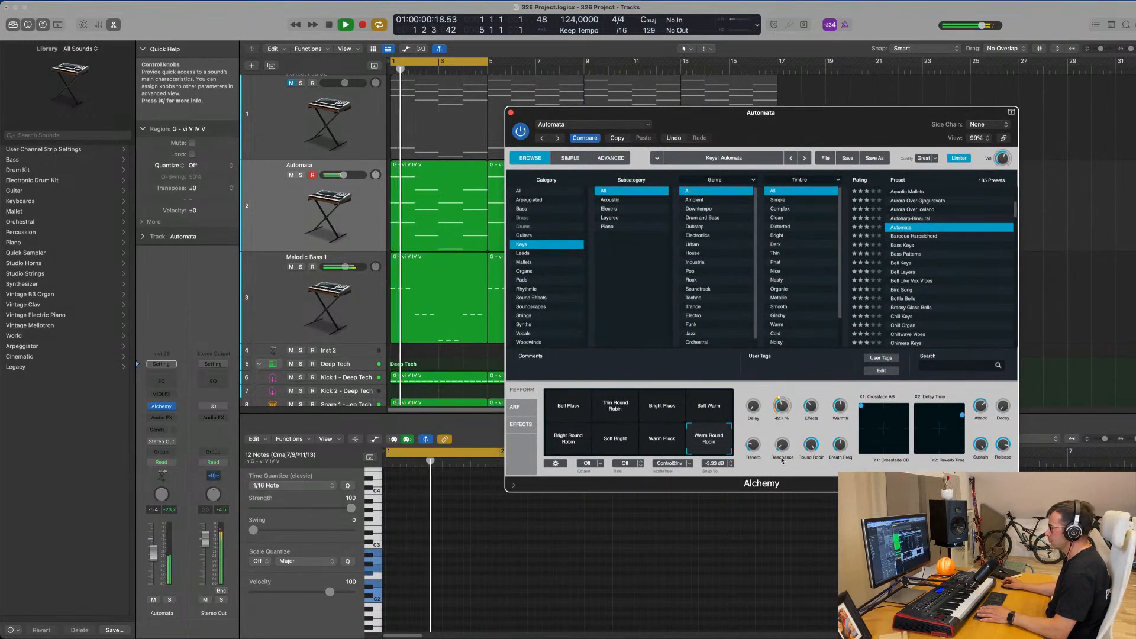
click(722, 406)
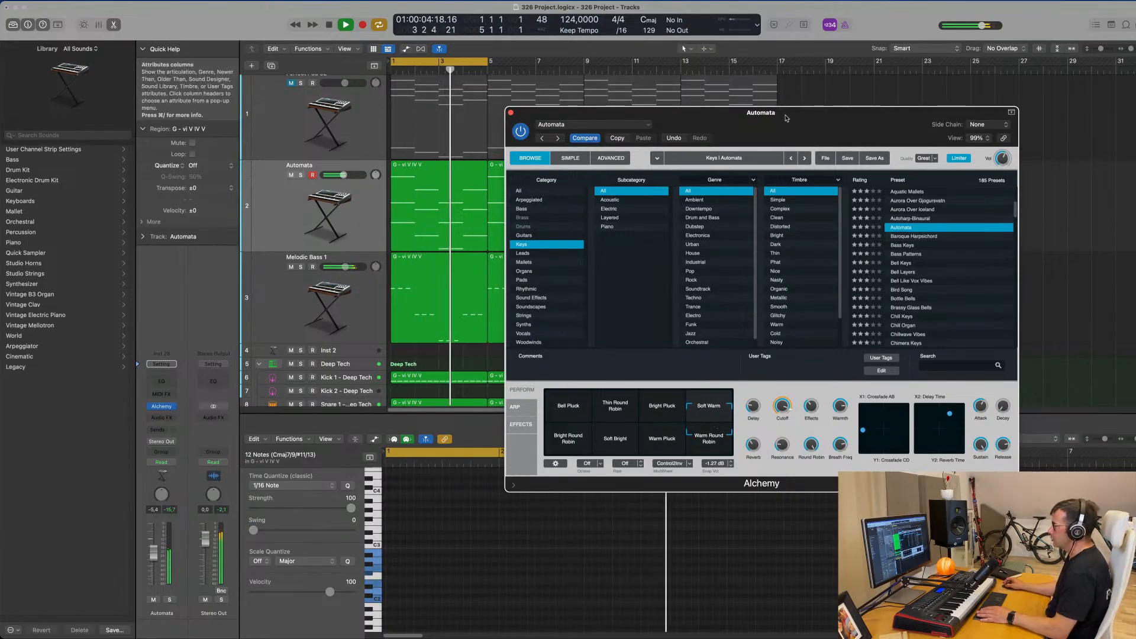
Set the soloed Automata track's volume to -5.0 dB, then unsolo it and check its Alchemy sound in the full mix.
drag(786, 116, 871, 109)
click(595, 106)
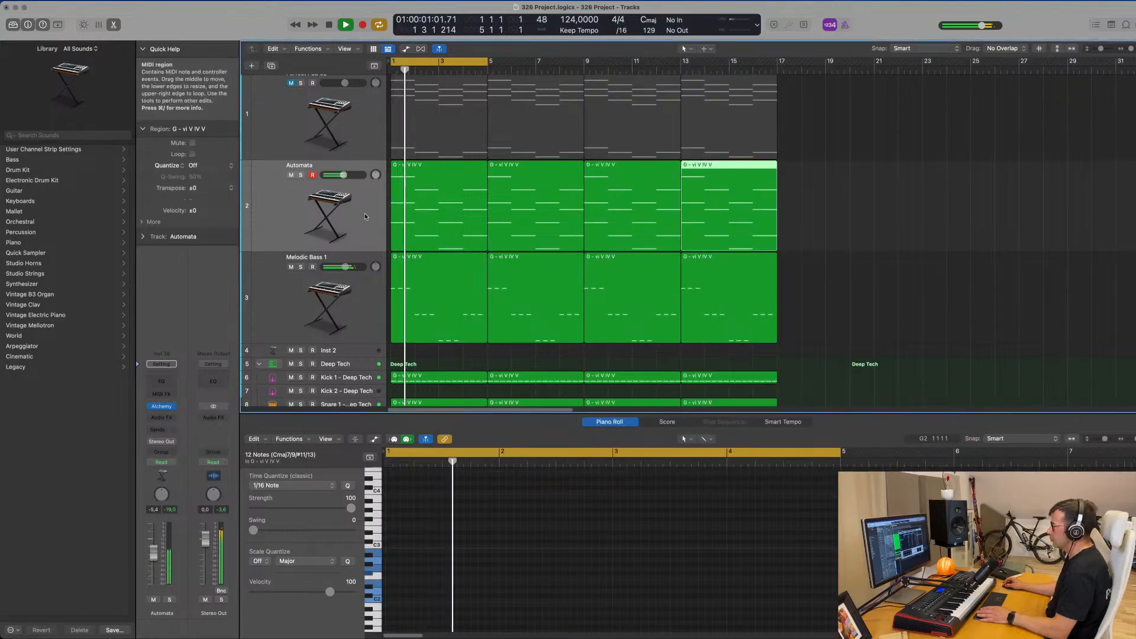
key(s)
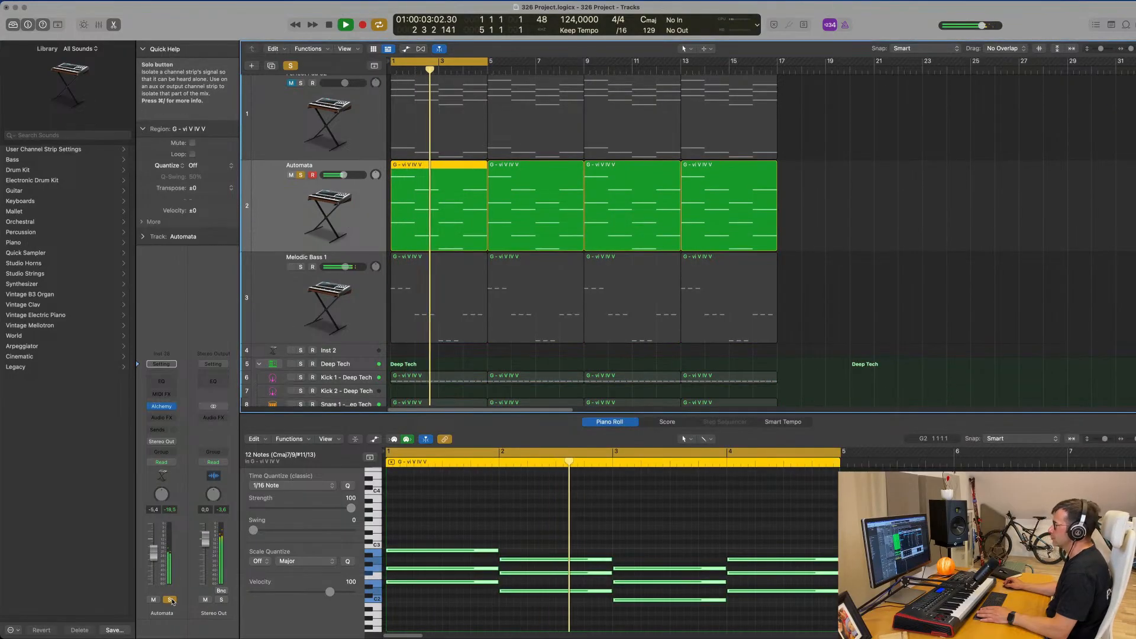
drag(153, 554, 153, 552)
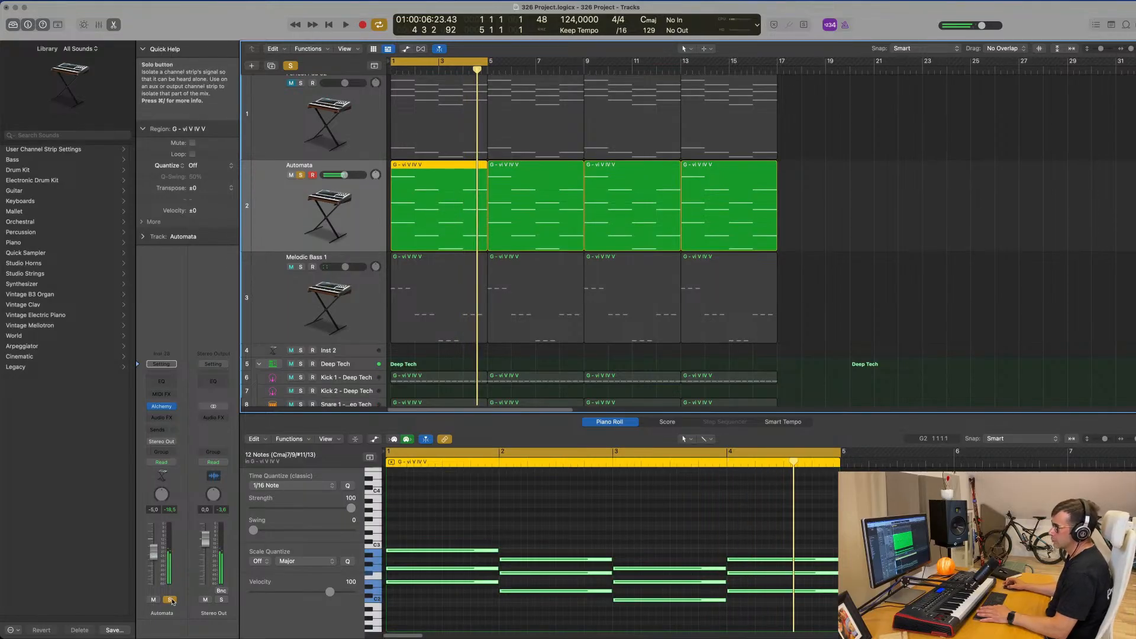
key(Return)
key(s)
key(Return)
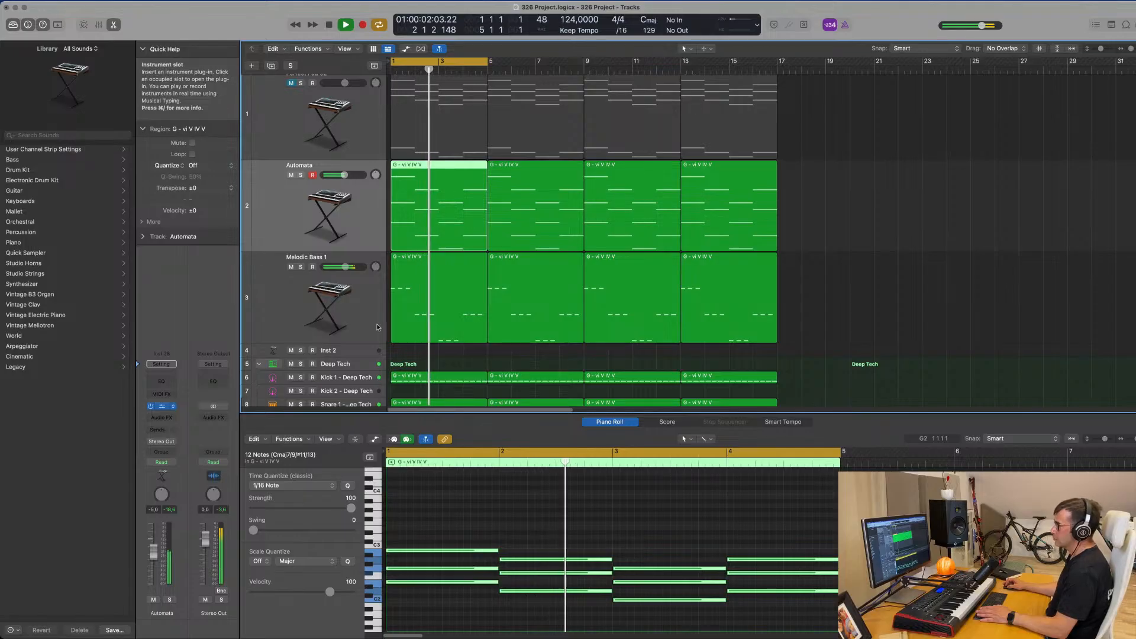
drag(839, 116, 733, 89)
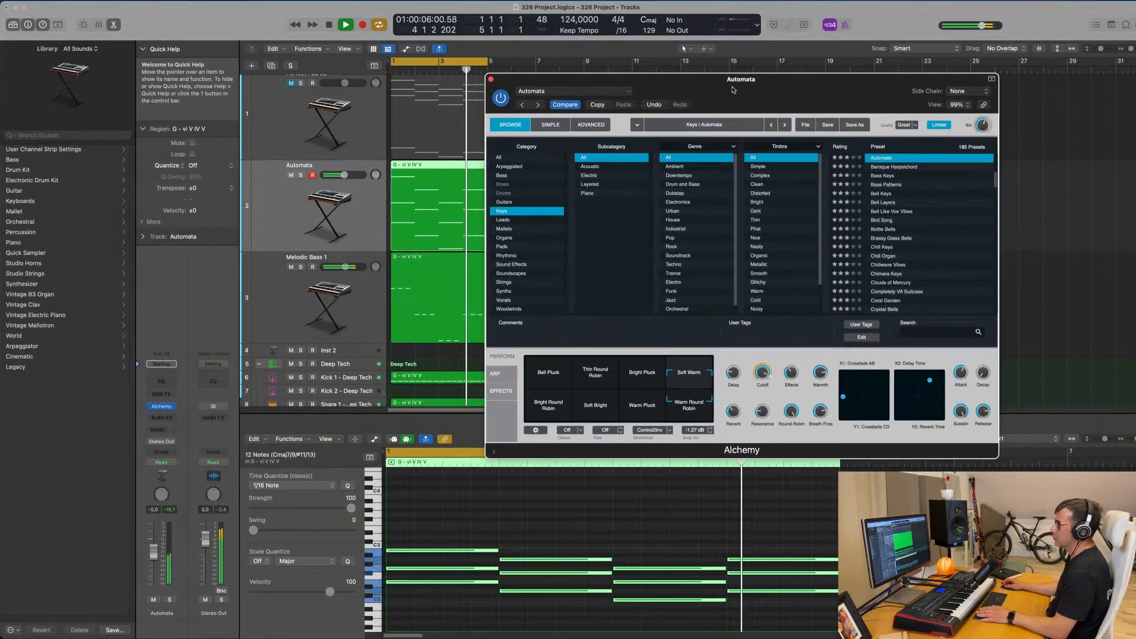
click(491, 80)
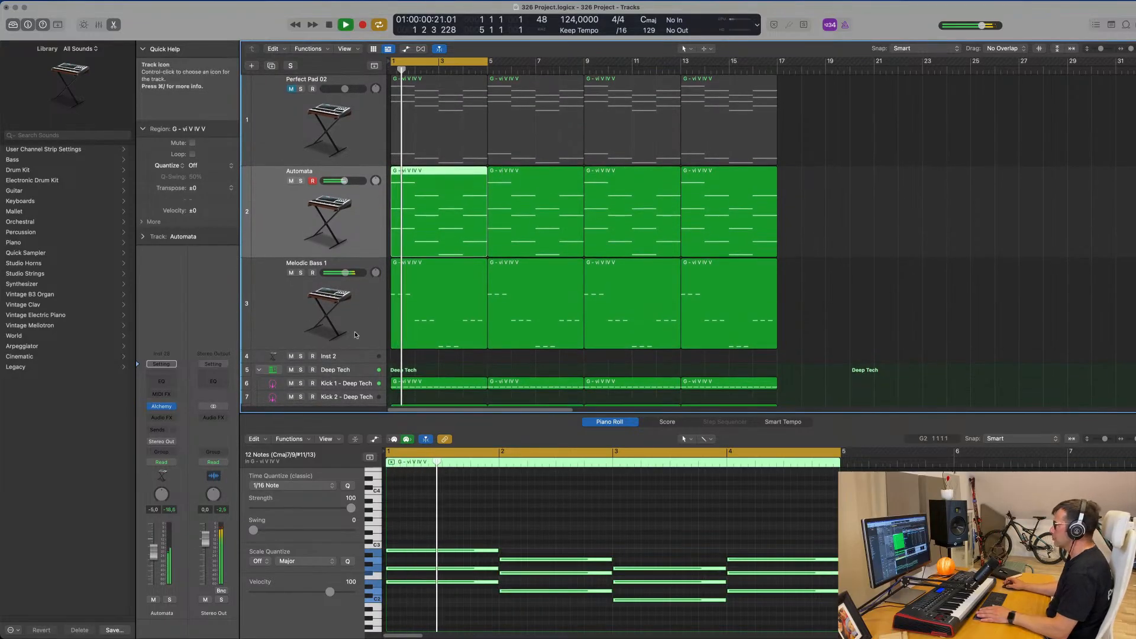
Add a Compressor to the Melodic Bass 1 track with Kick 1 - Deep Tech as its side-chain source.
click(354, 331)
click(169, 422)
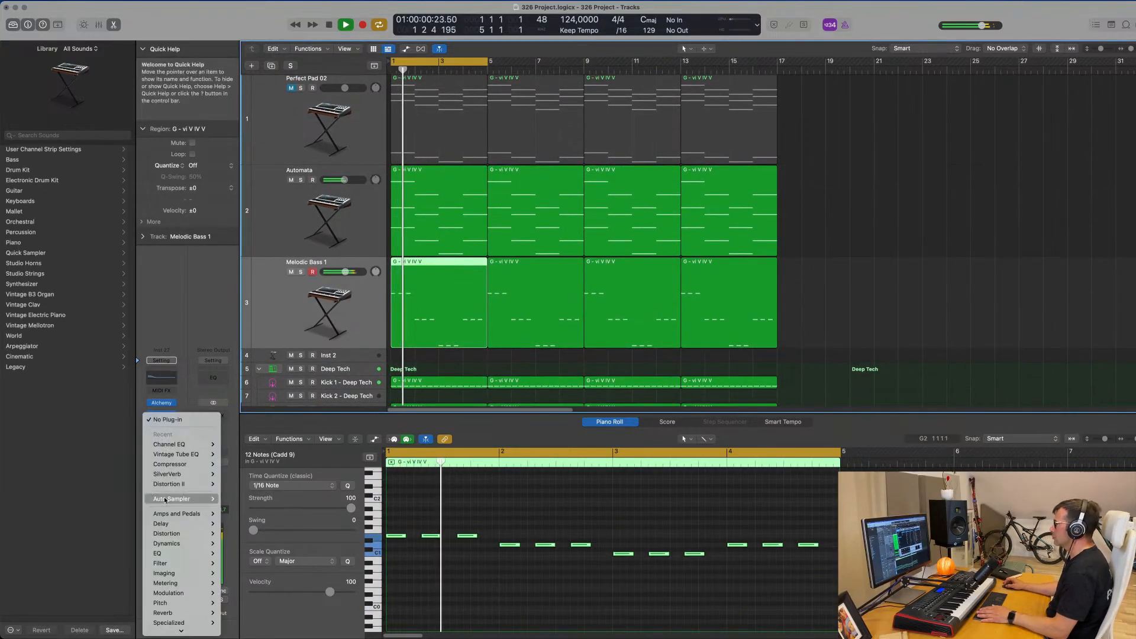
mouse_move(201, 464)
click(248, 467)
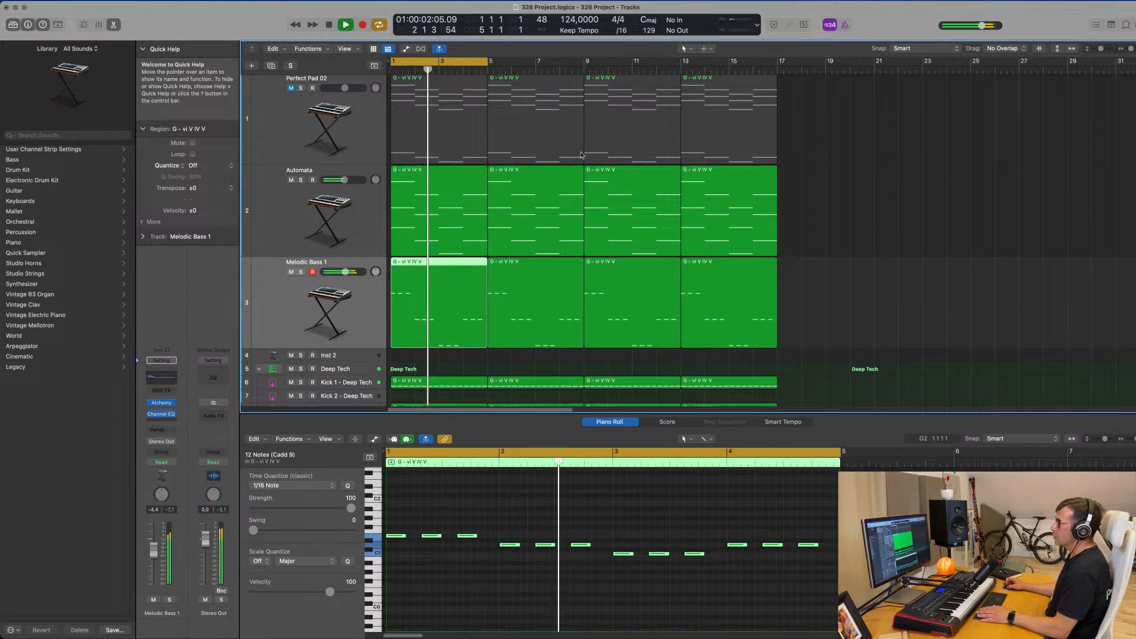
click(762, 131)
mouse_move(758, 146)
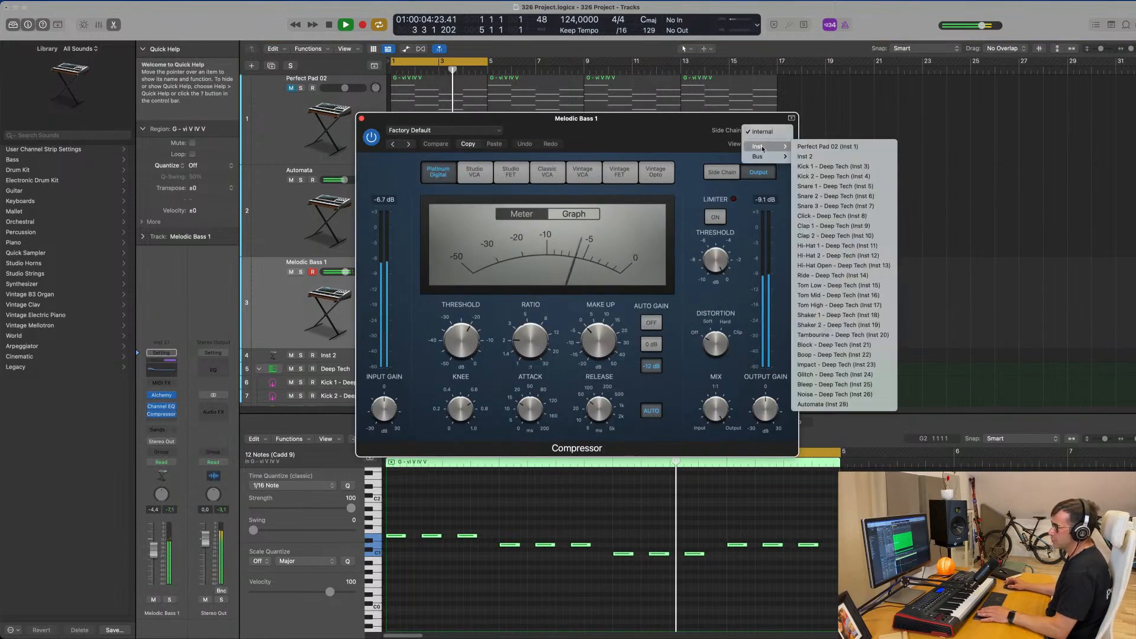
click(829, 169)
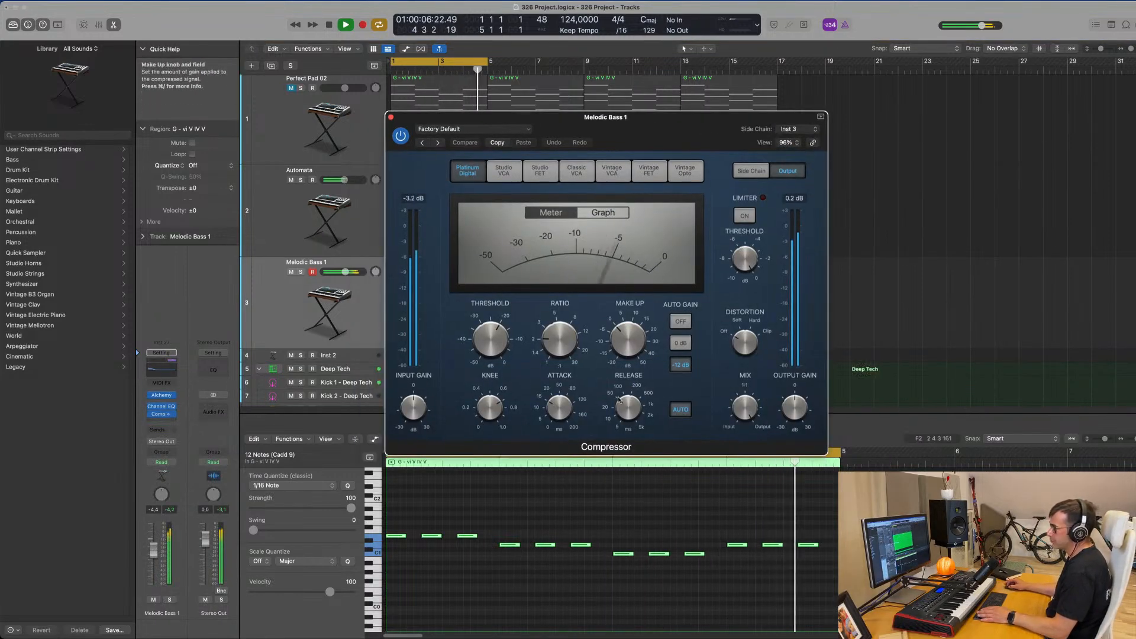
Shorten the bass compressor's release and attack, and lower the Melodic Bass 1 volume to -9.4 dB.
drag(629, 408, 629, 464)
drag(559, 408, 558, 427)
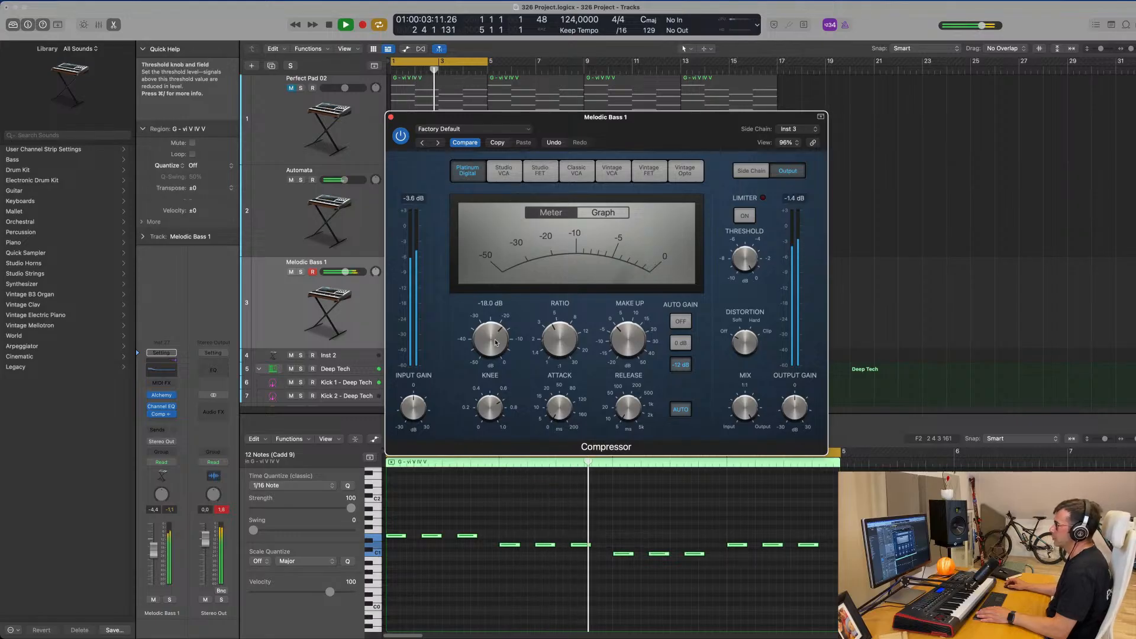
click(222, 511)
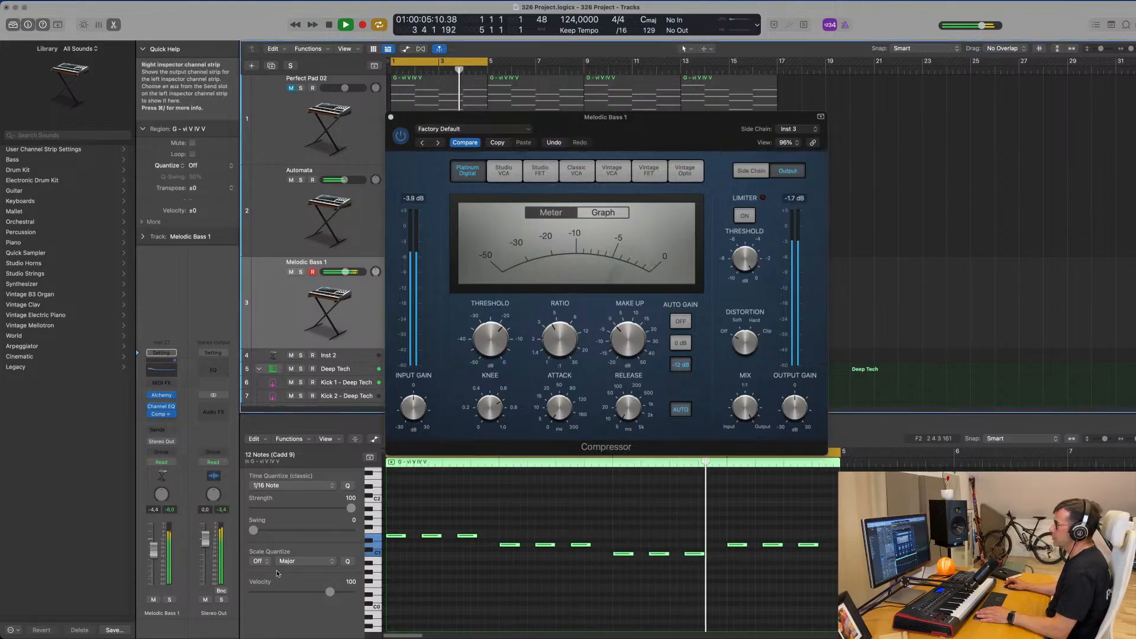
click(747, 333)
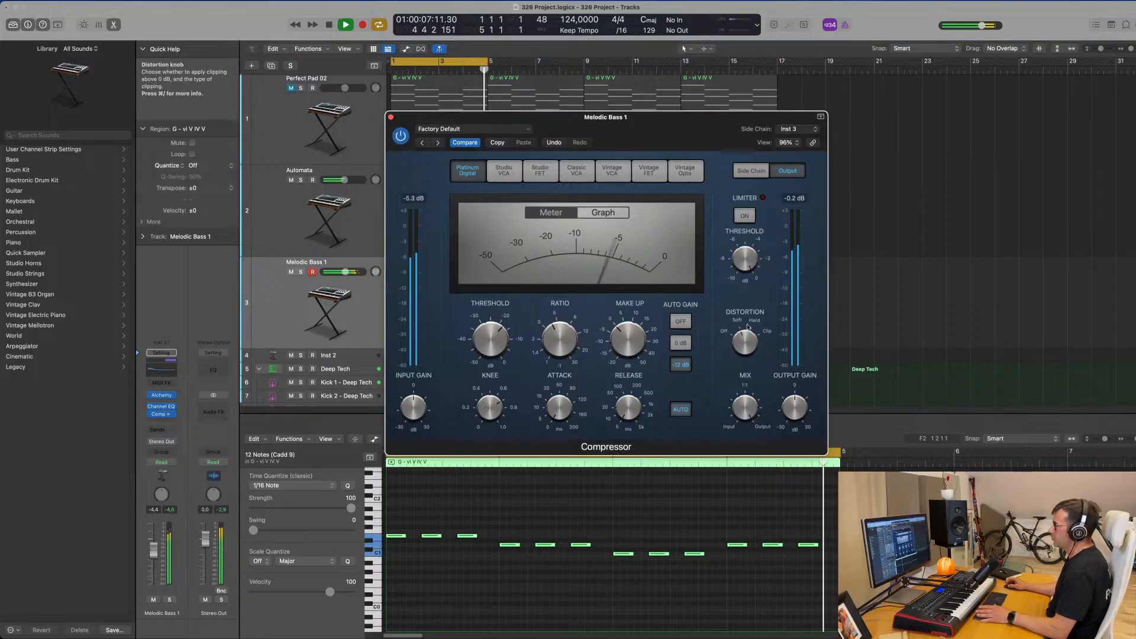
drag(675, 130, 712, 137)
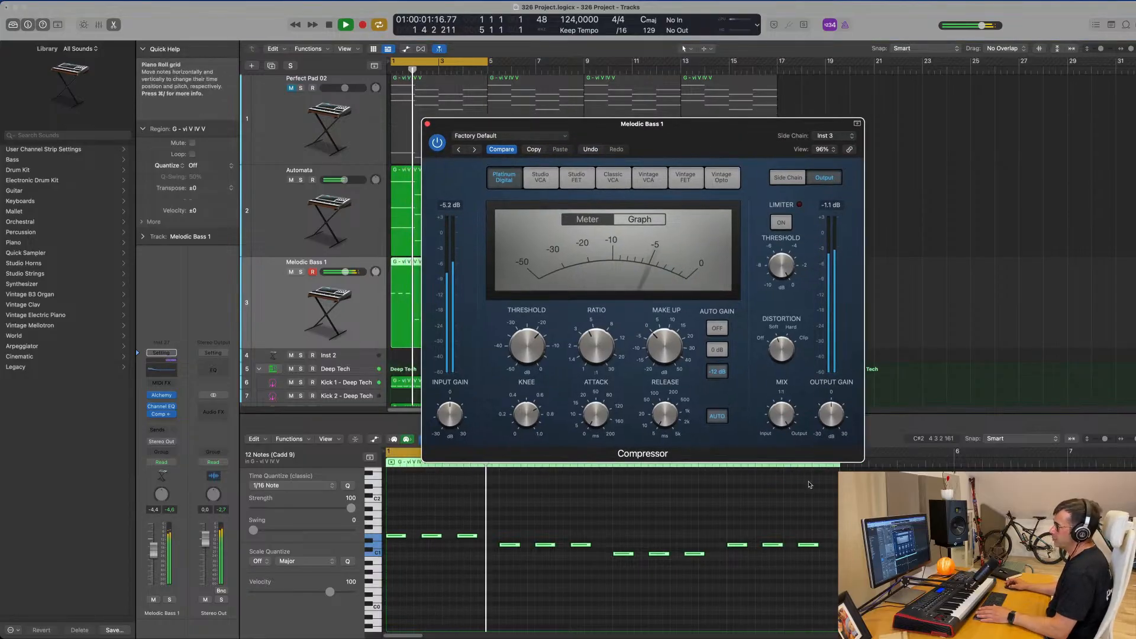
drag(153, 553, 154, 554)
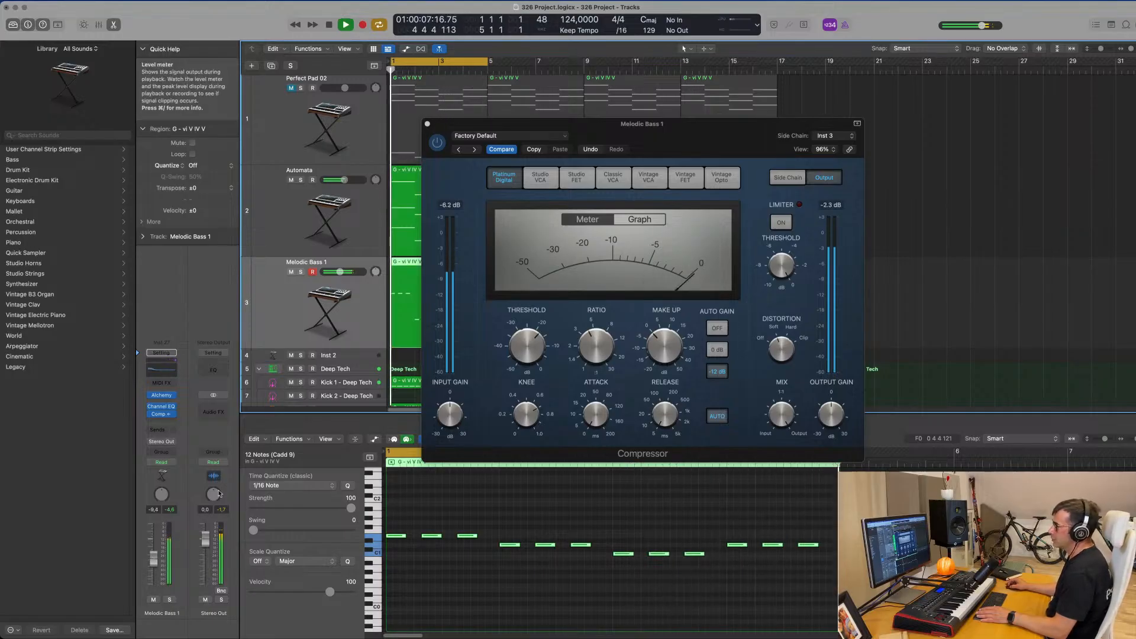
click(428, 124)
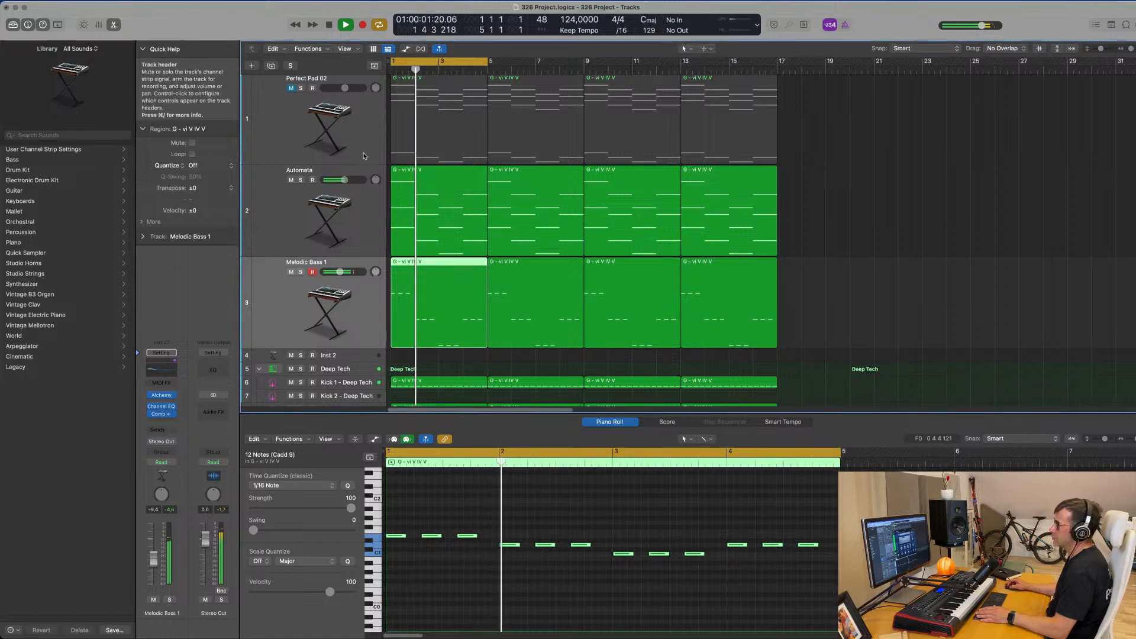
Unmute the Perfect Pad 02 track and adjust the cutoff of its Alchemy sound during playback.
click(282, 160)
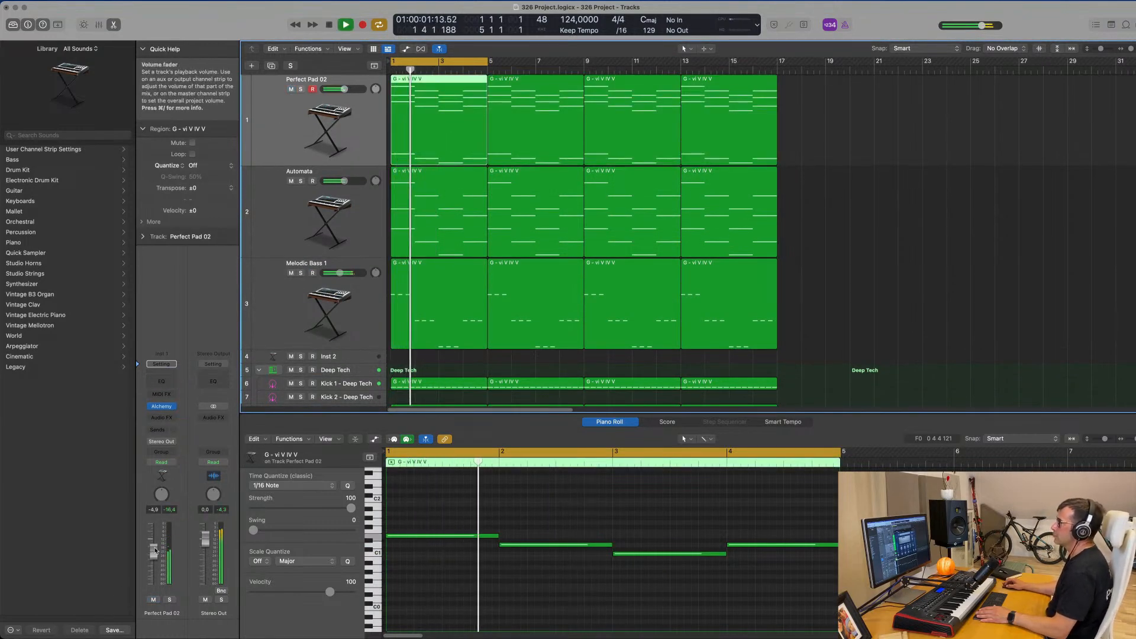
click(163, 408)
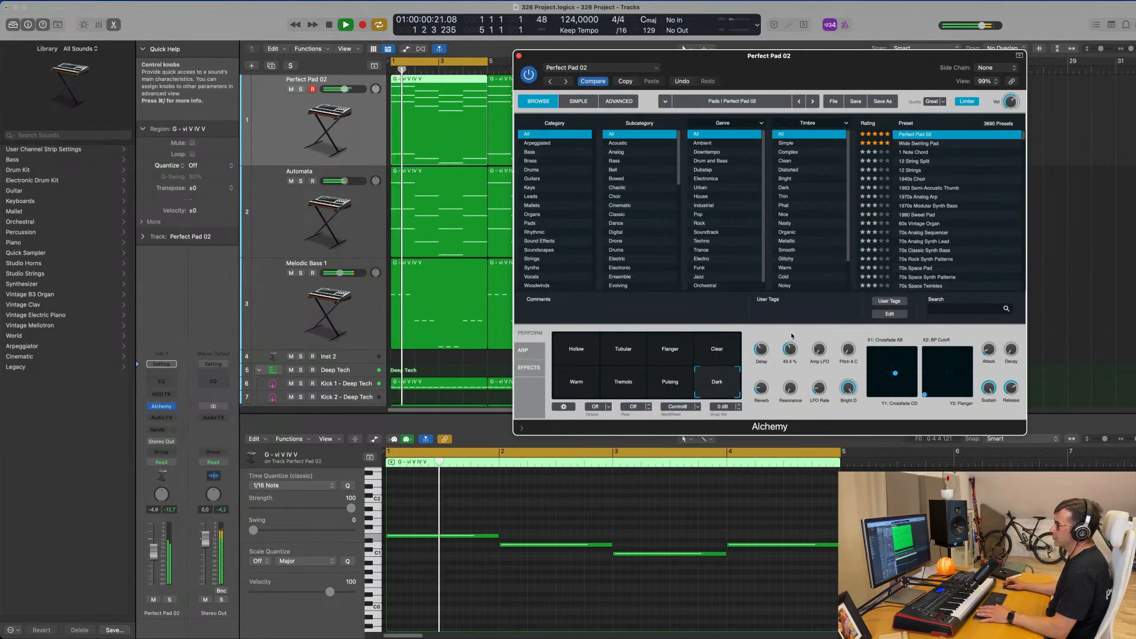
drag(791, 336, 789, 361)
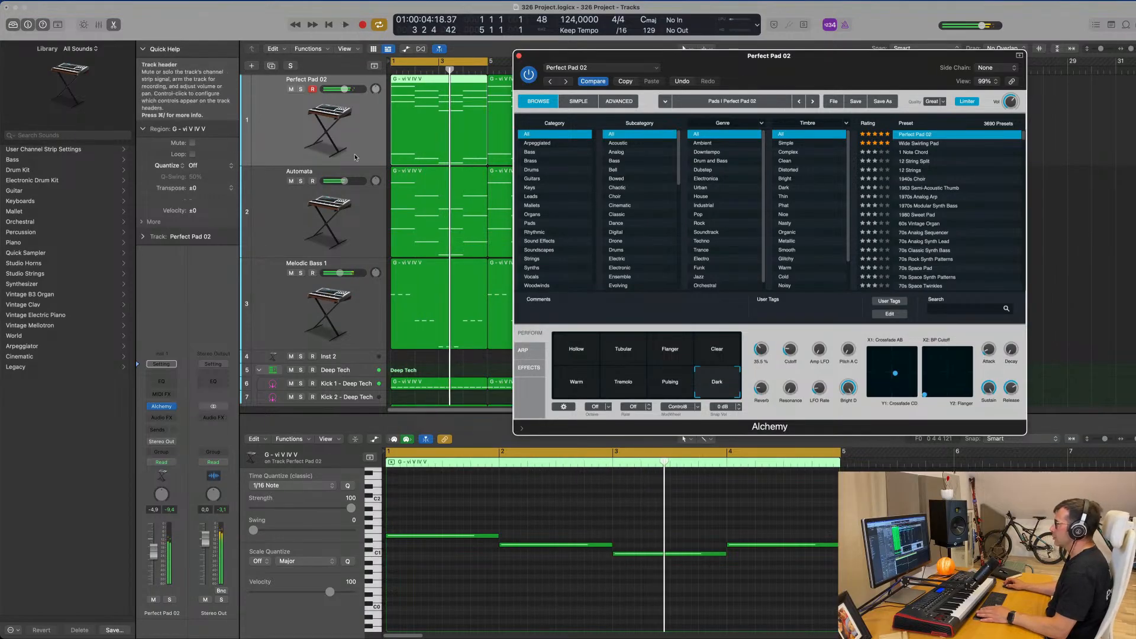
Add a Channel EQ low cut at 198 Hz and 12 dB/Oct to Perfect Pad 02, and lower its volume to -10.6 dB.
click(161, 381)
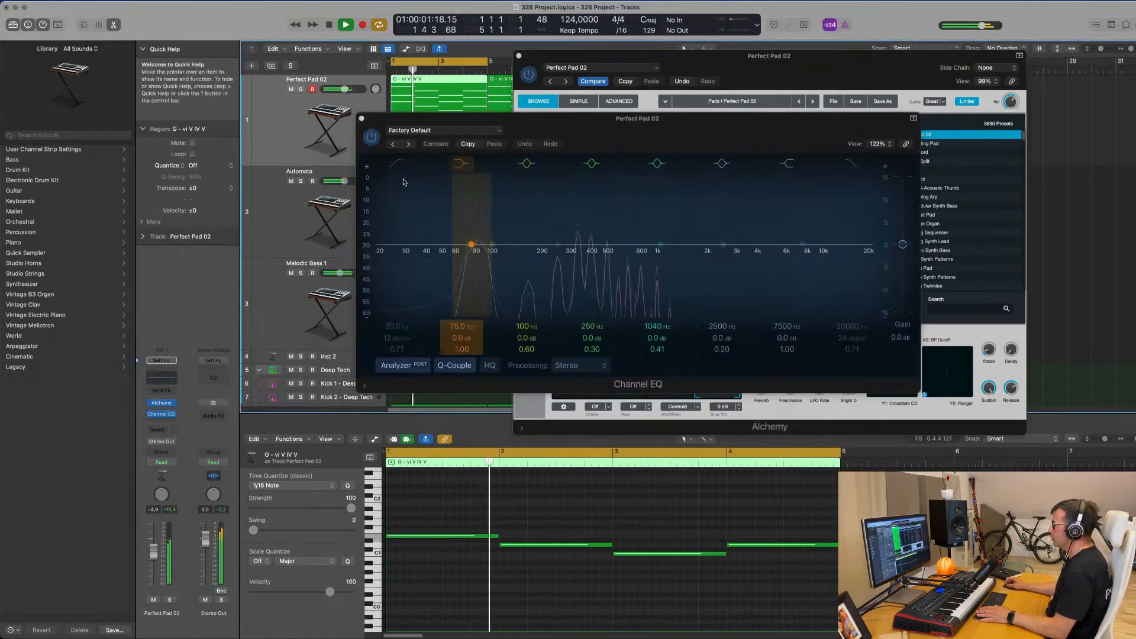
drag(387, 251, 547, 259)
drag(153, 552, 153, 563)
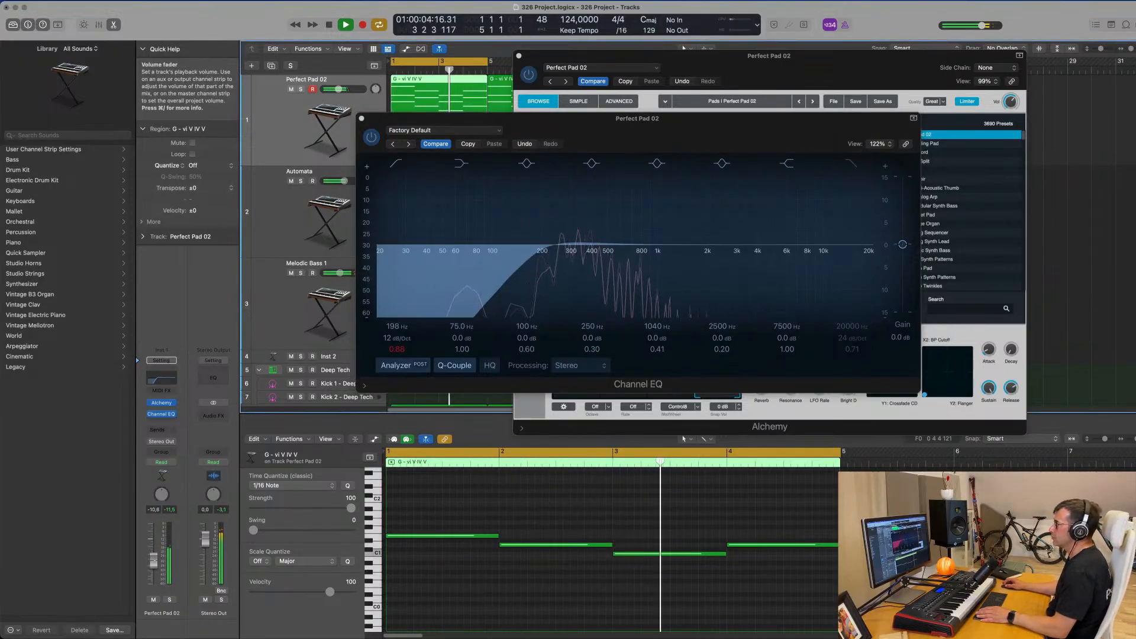
click(363, 121)
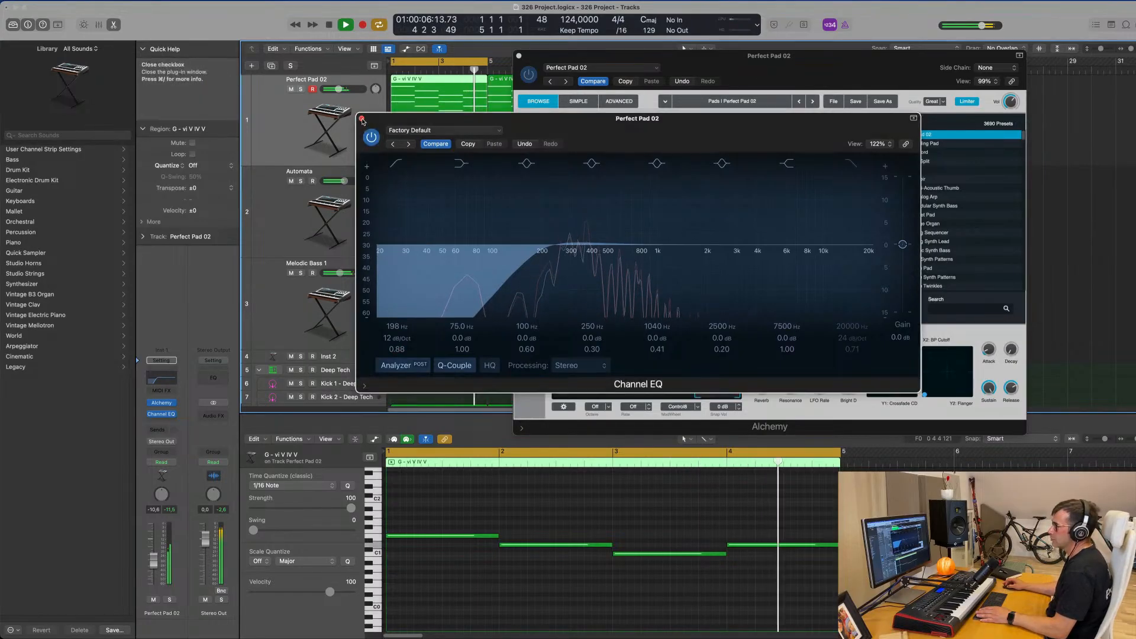
click(363, 121)
drag(542, 56, 491, 65)
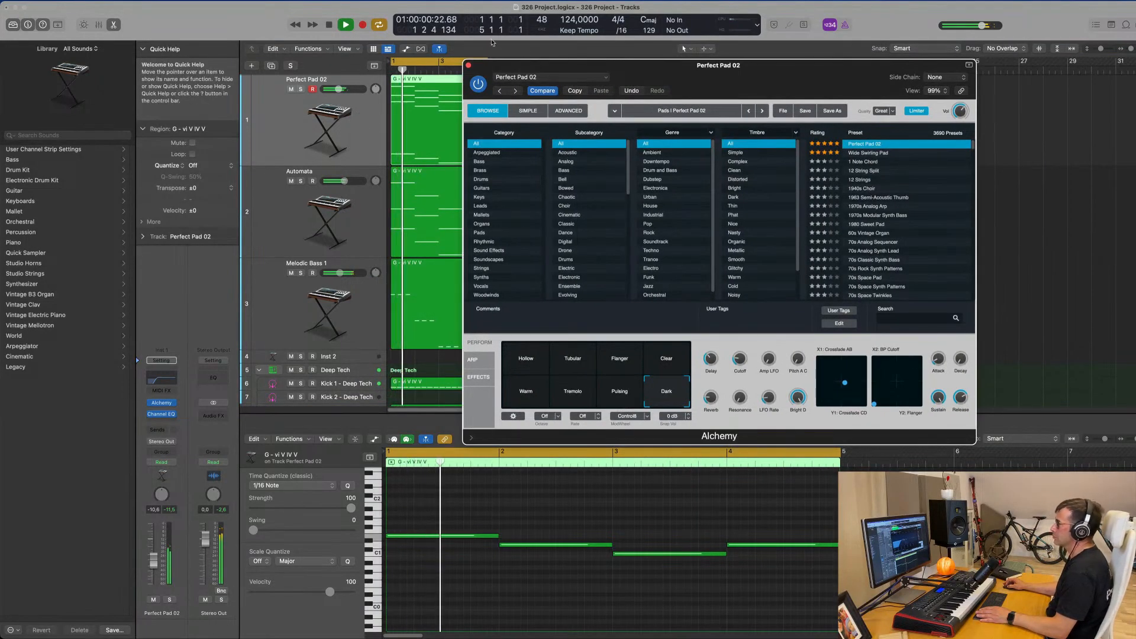
click(468, 65)
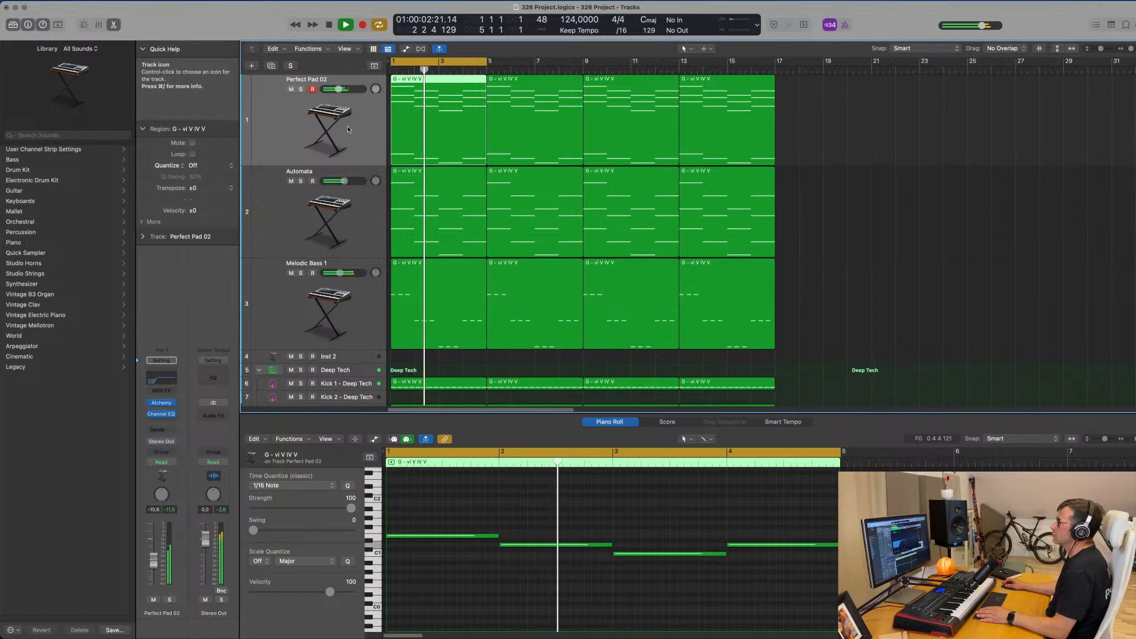
Extend the cycle range to cover bars 1 to 17, and compare the mix with and without Perfect Pad 02.
key(super+Left)
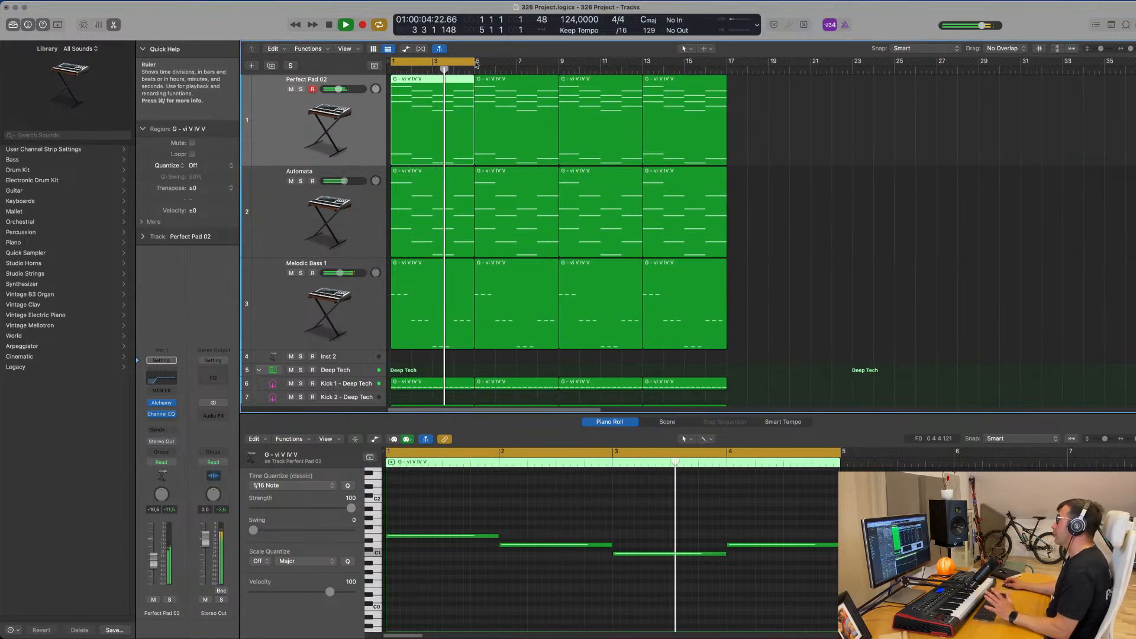
drag(476, 64, 728, 90)
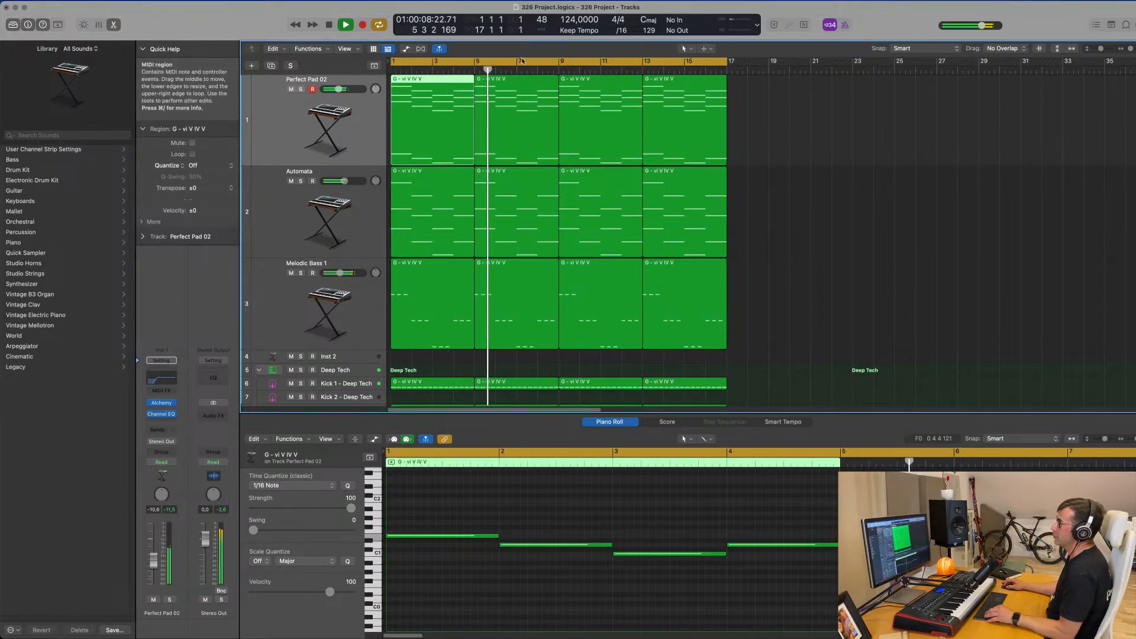
click(359, 105)
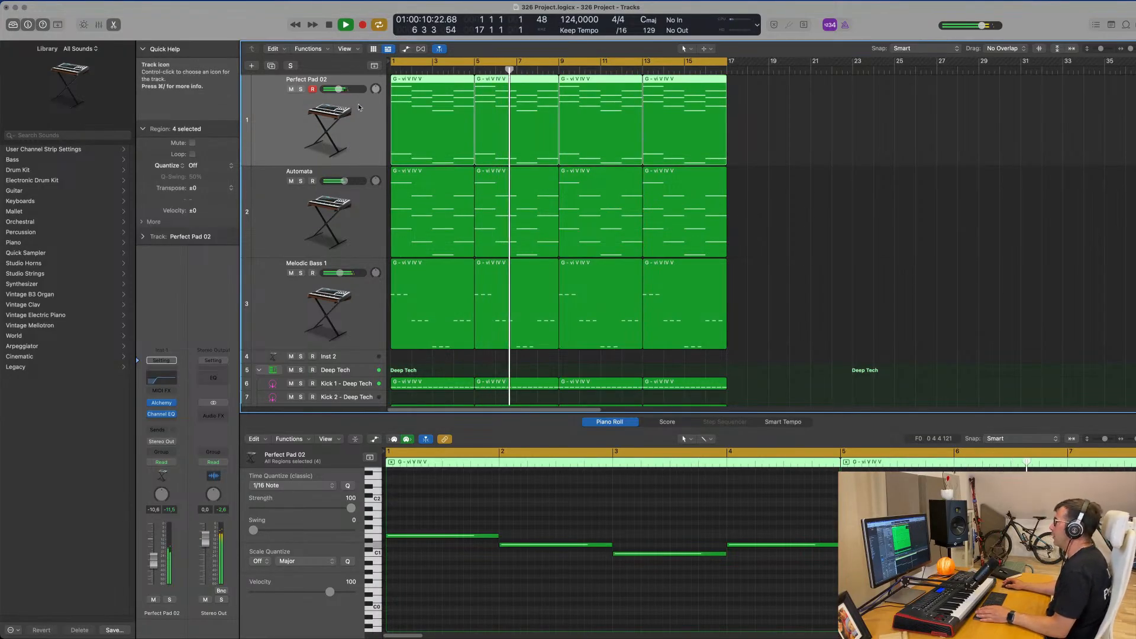
click(291, 89)
click(291, 89)
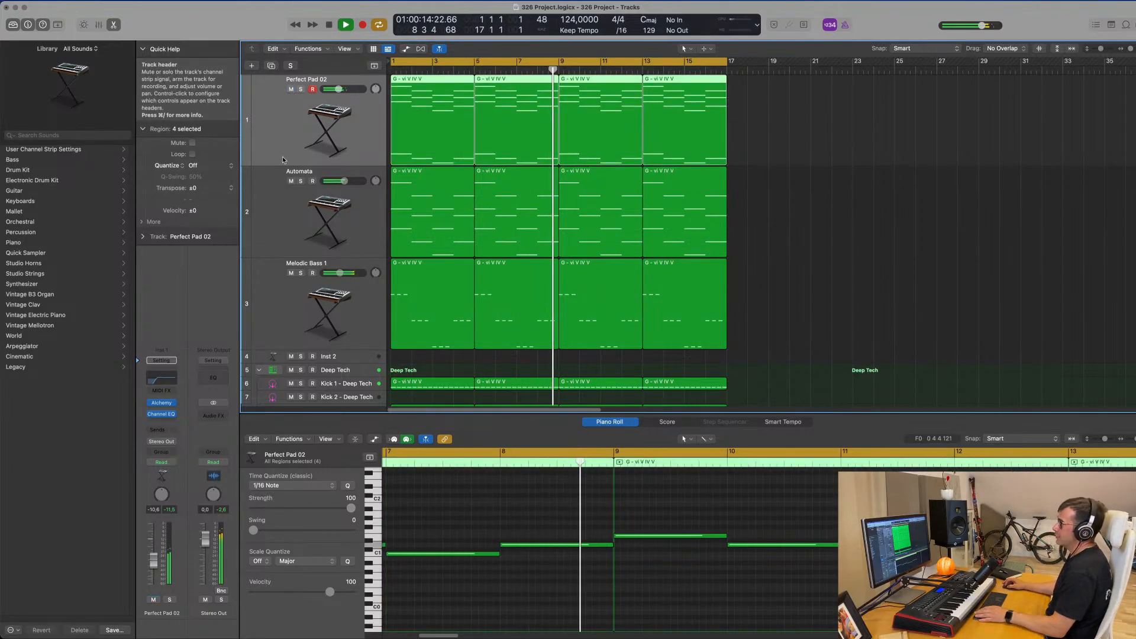
key(Return)
Copy the Melodic Bass 1 side-chained Compressor to Perfect Pad 02 in the mixer and lower the pad's volume to -15.8 dB.
key(x)
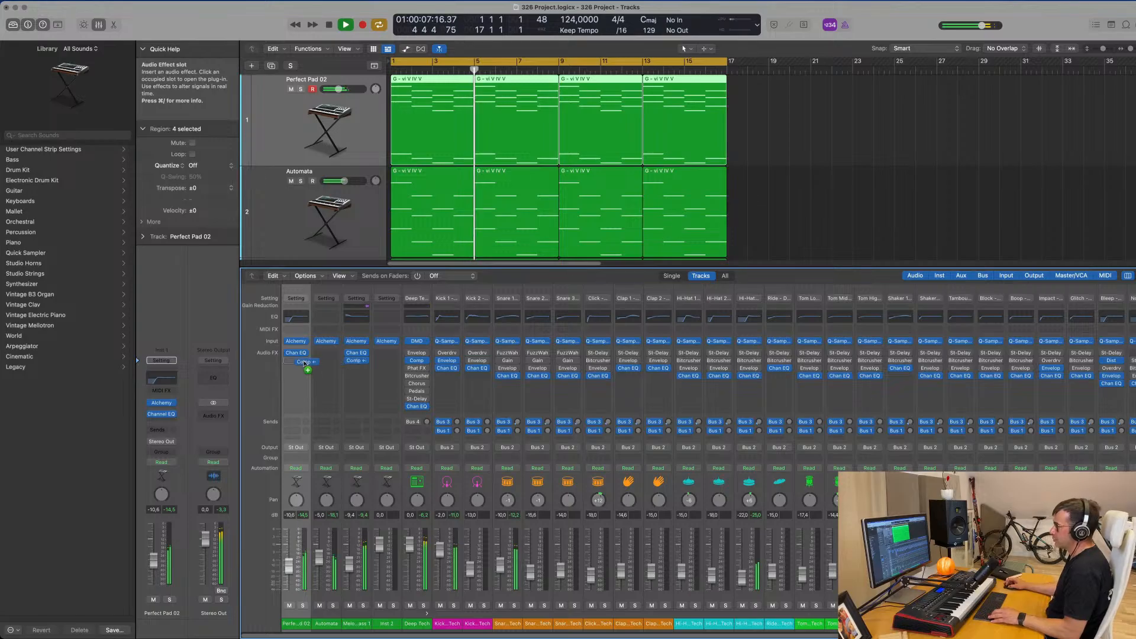
drag(299, 362, 300, 364)
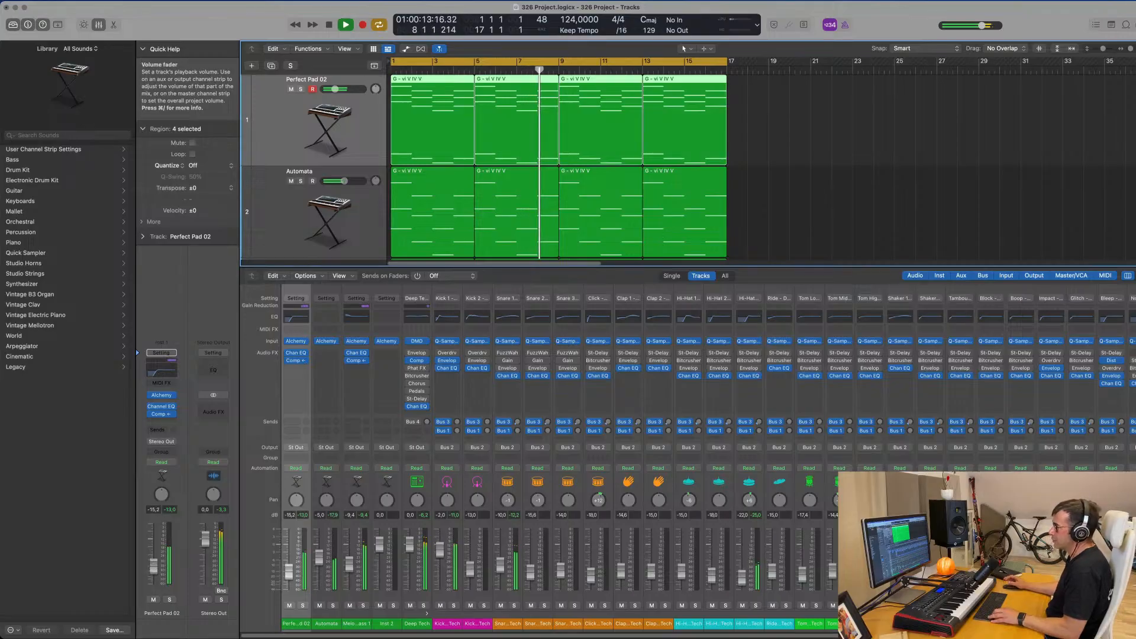
click(834, 208)
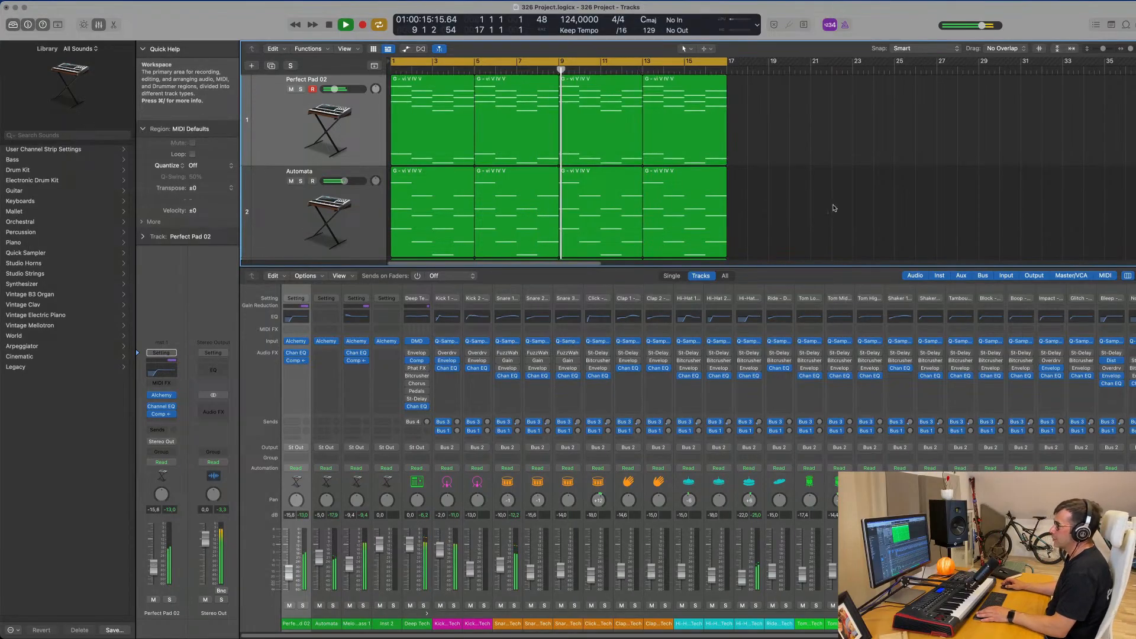
key(x)
Copy the first Hi-Hat Open region to the start of the Block - Deep Tech track and open the copy in the Piano Roll.
scroll(418, 463, down, 5)
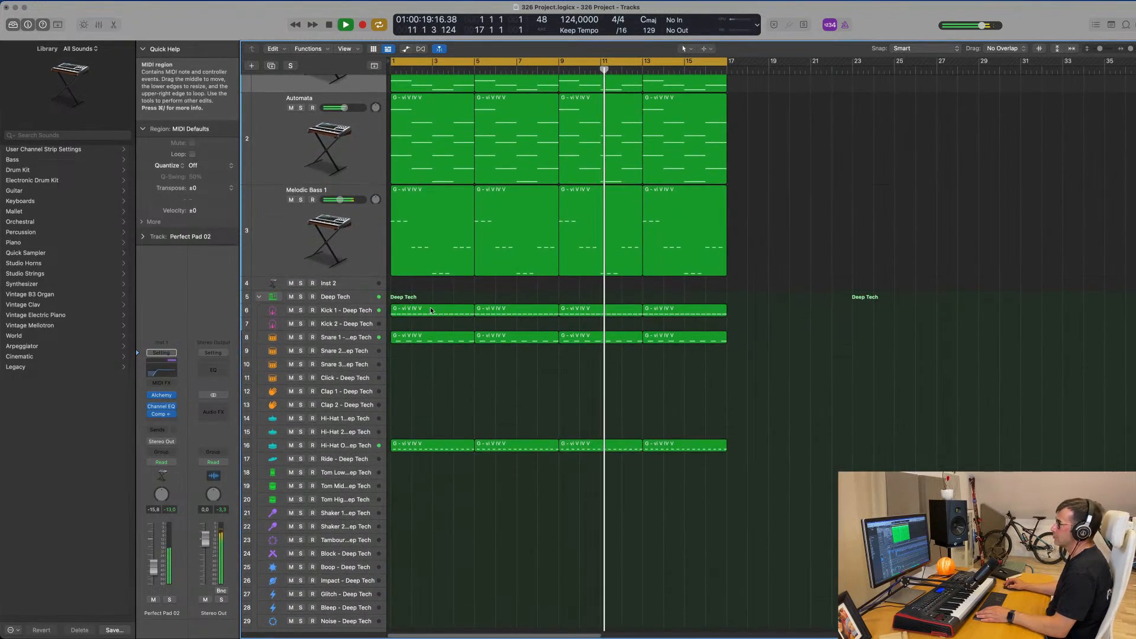
click(436, 341)
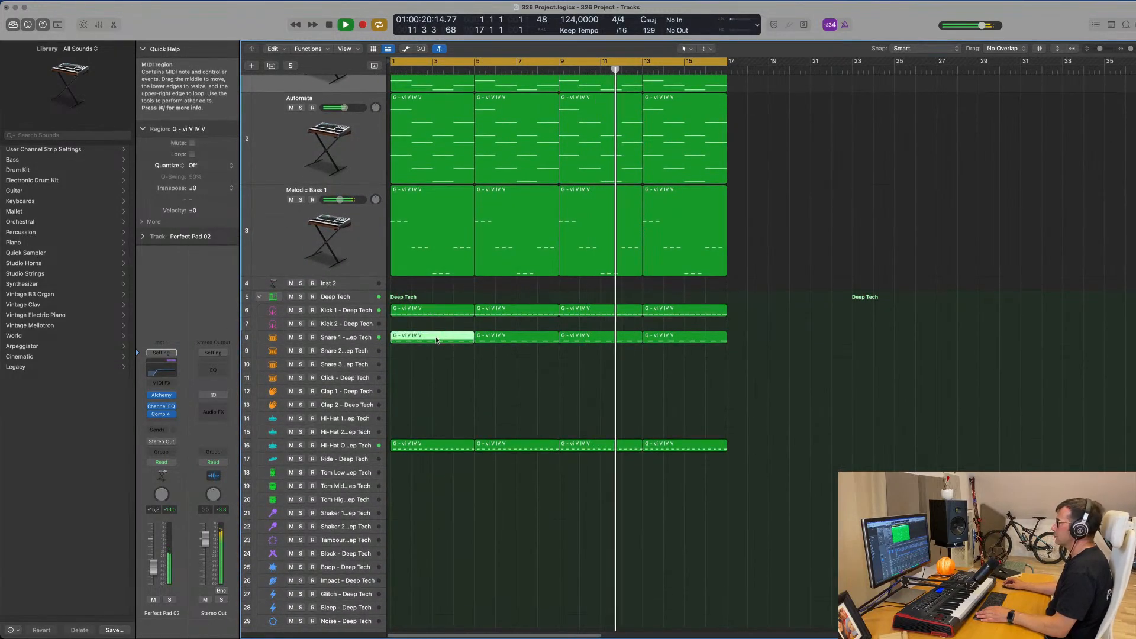
click(437, 448)
drag(437, 448, 426, 551)
key(Return)
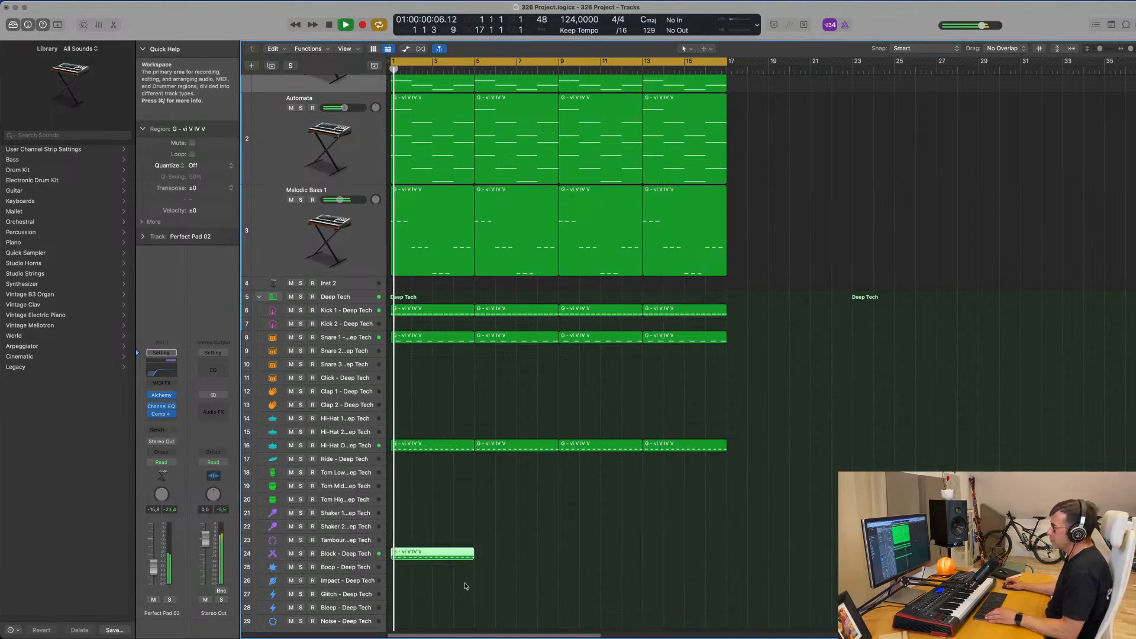
double_click(437, 556)
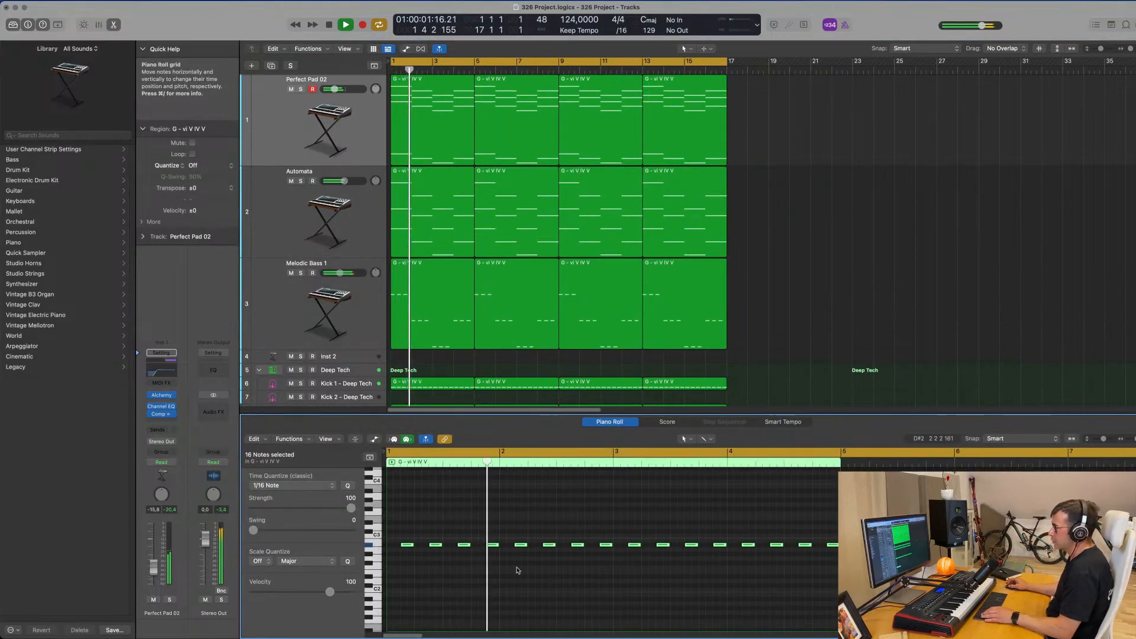
Add a Bus 1 (Delay) send to Perfect Pad 02 and set its send level to -0.8 dB.
click(495, 544)
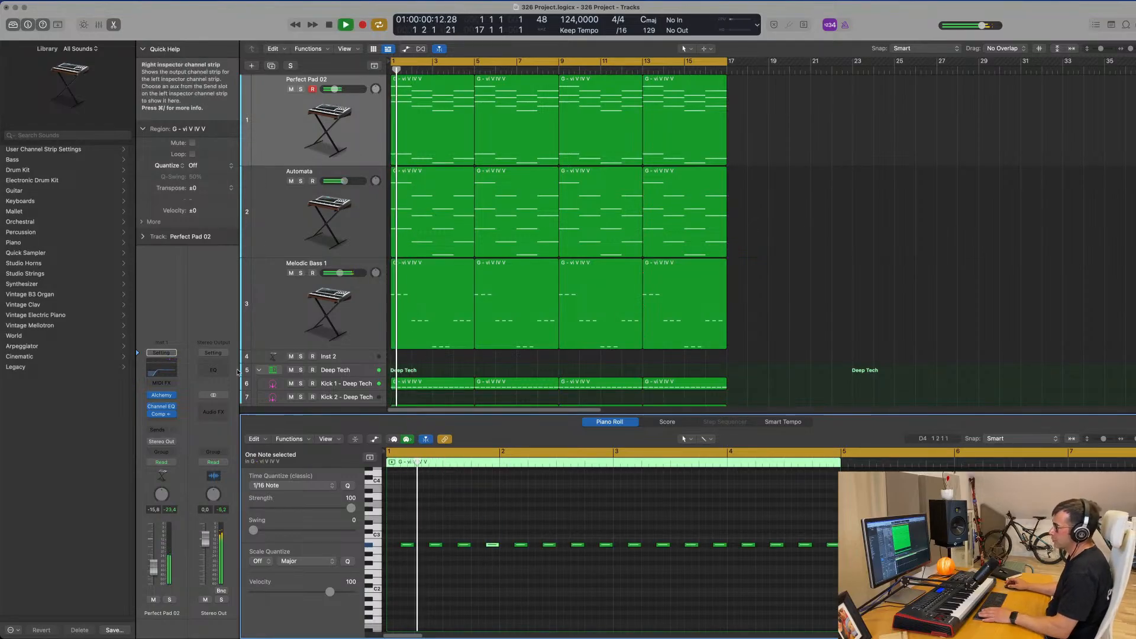
key(space)
click(157, 429)
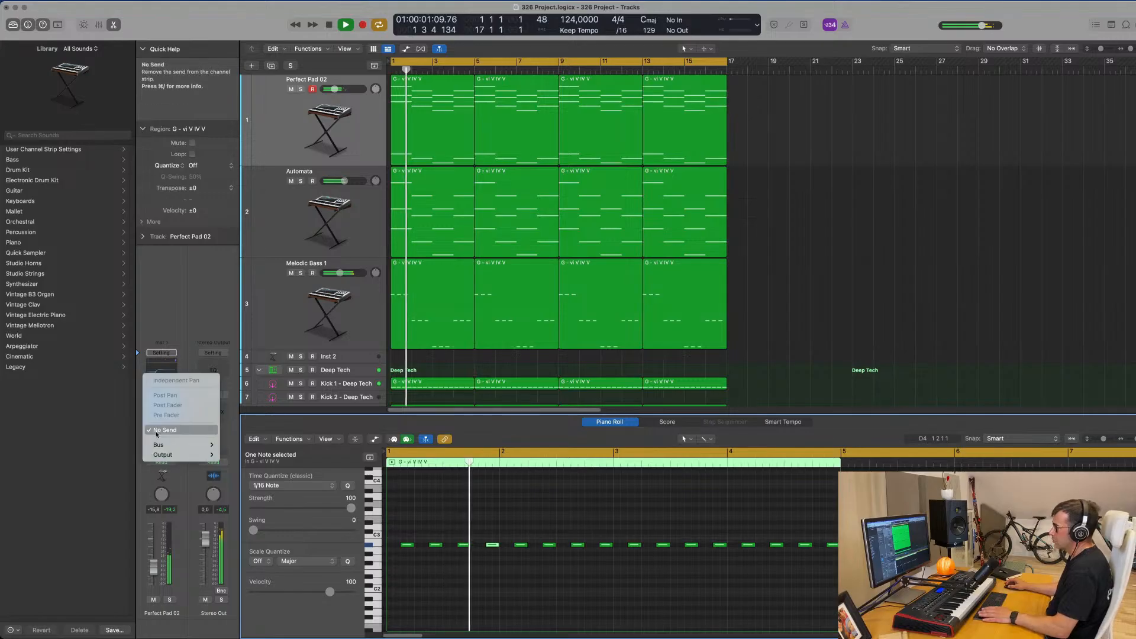
mouse_move(177, 445)
mouse_move(305, 266)
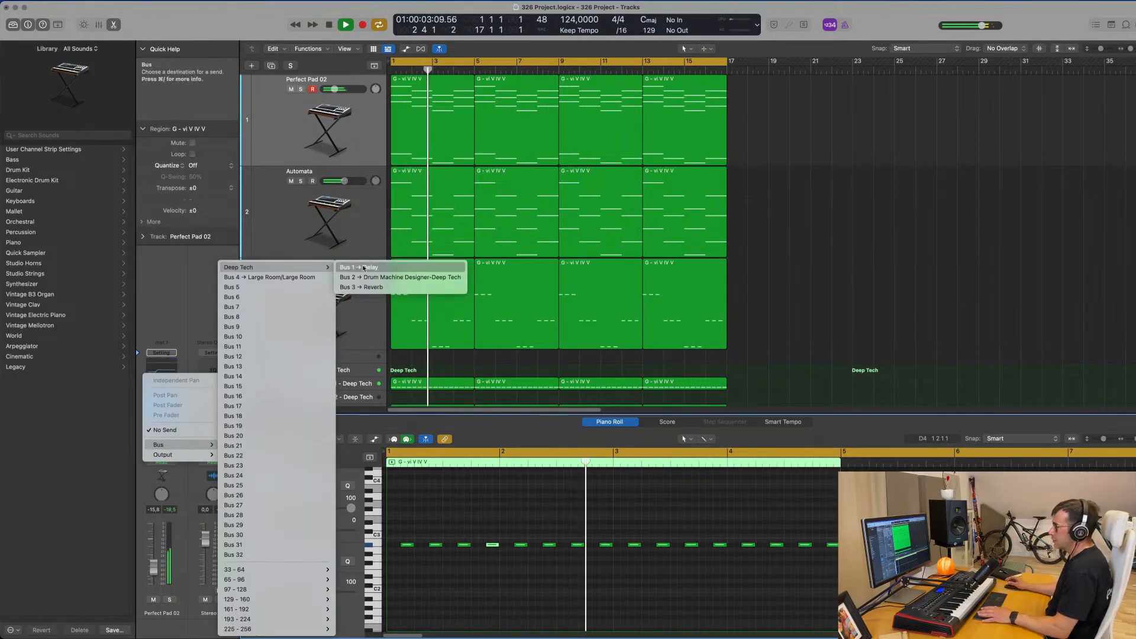
click(379, 268)
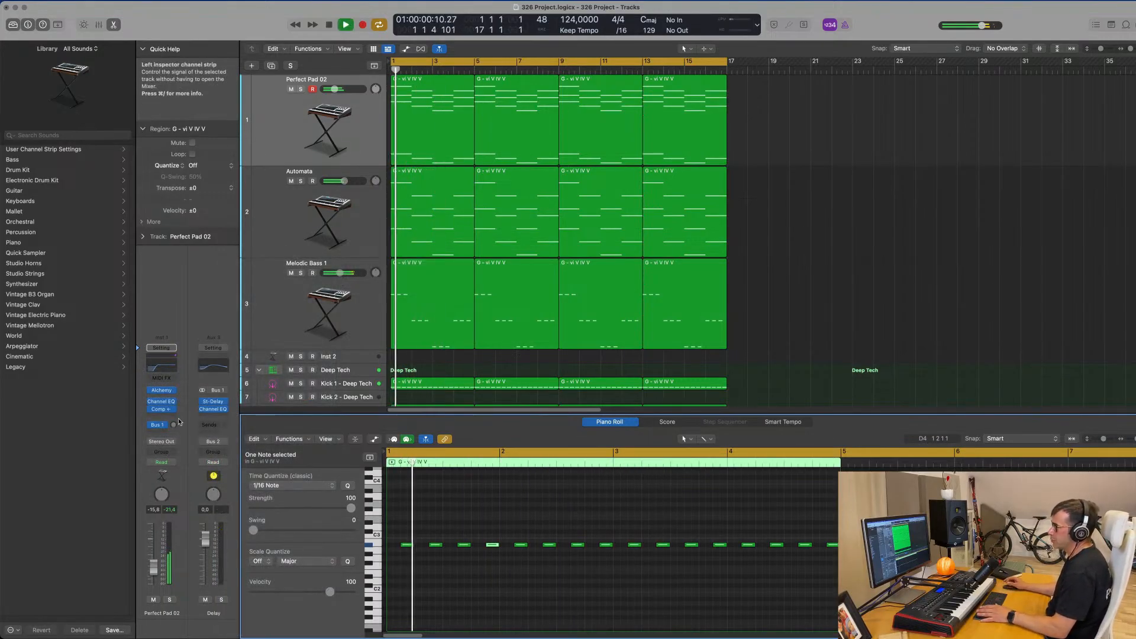
drag(179, 422, 181, 399)
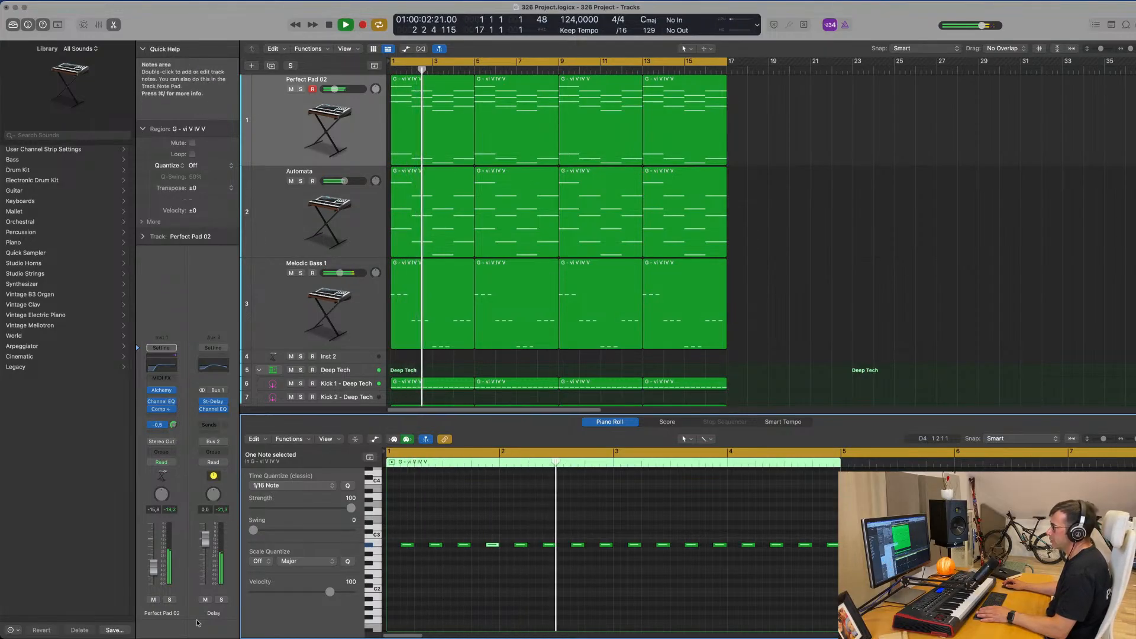
Audition the Delay aux in solo and with the full mix, and check the pad send's bus destination.
click(222, 600)
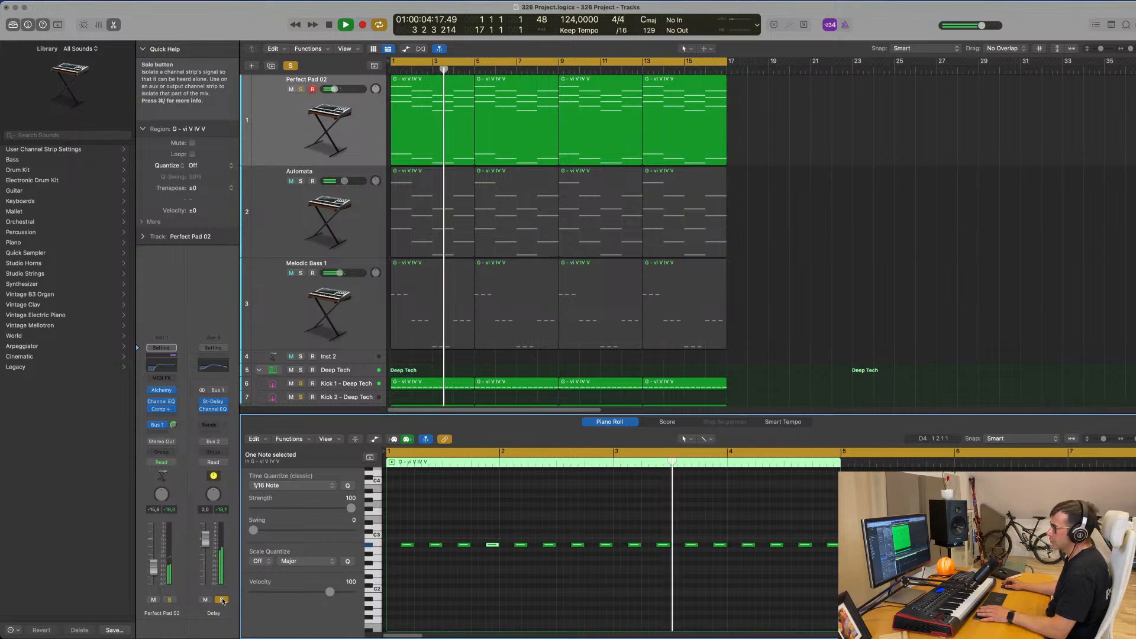
click(222, 600)
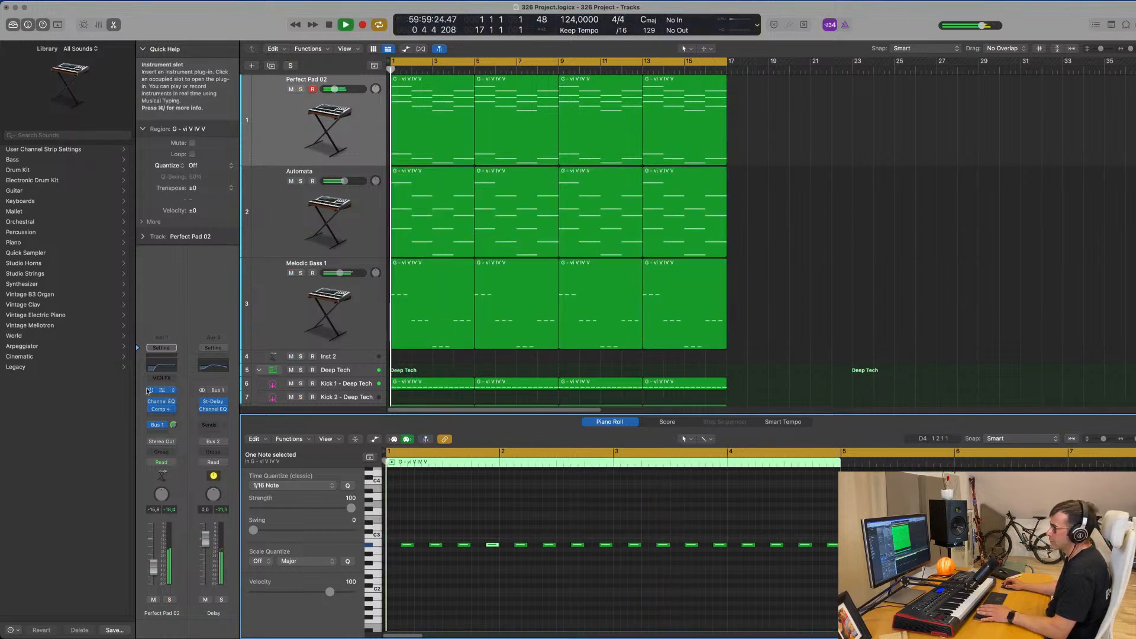
click(171, 422)
mouse_move(185, 515)
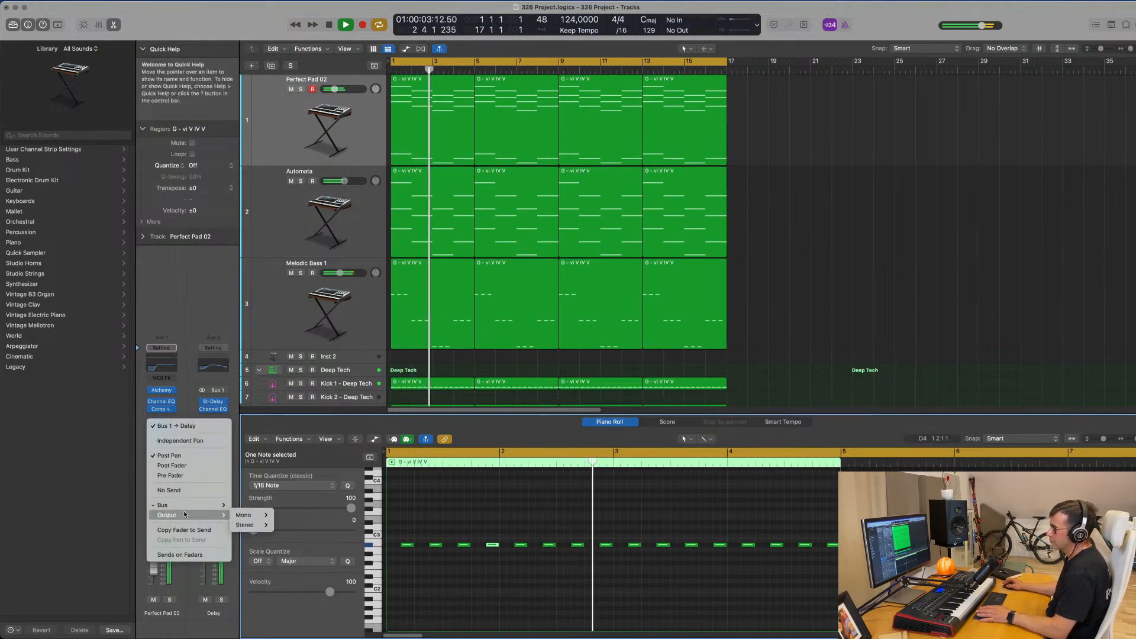
mouse_move(284, 267)
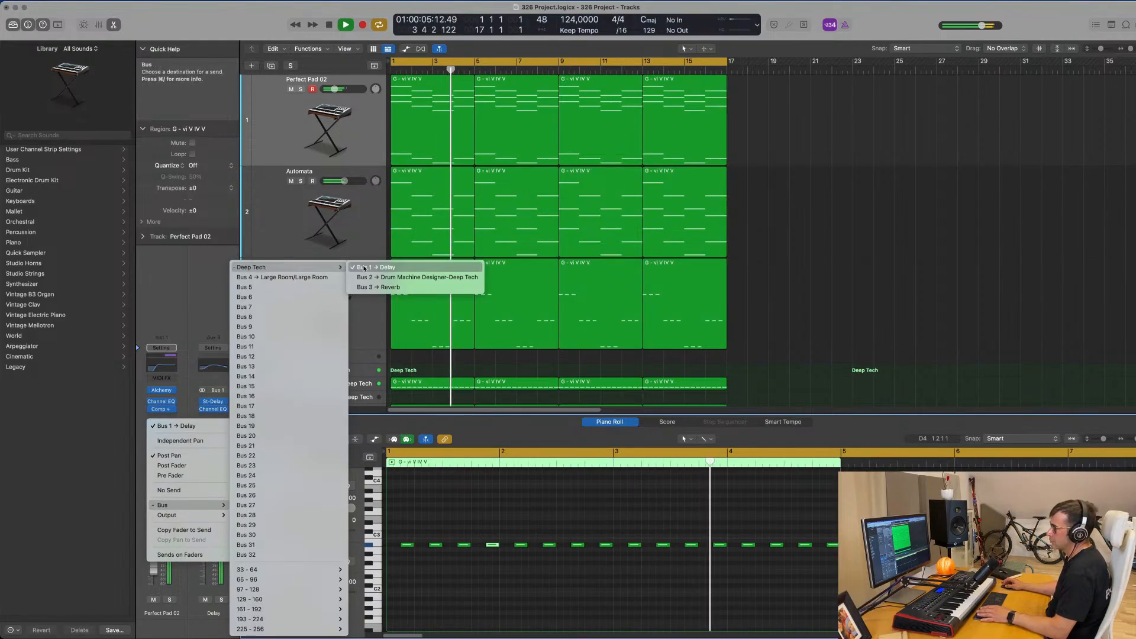
click(196, 265)
key(space)
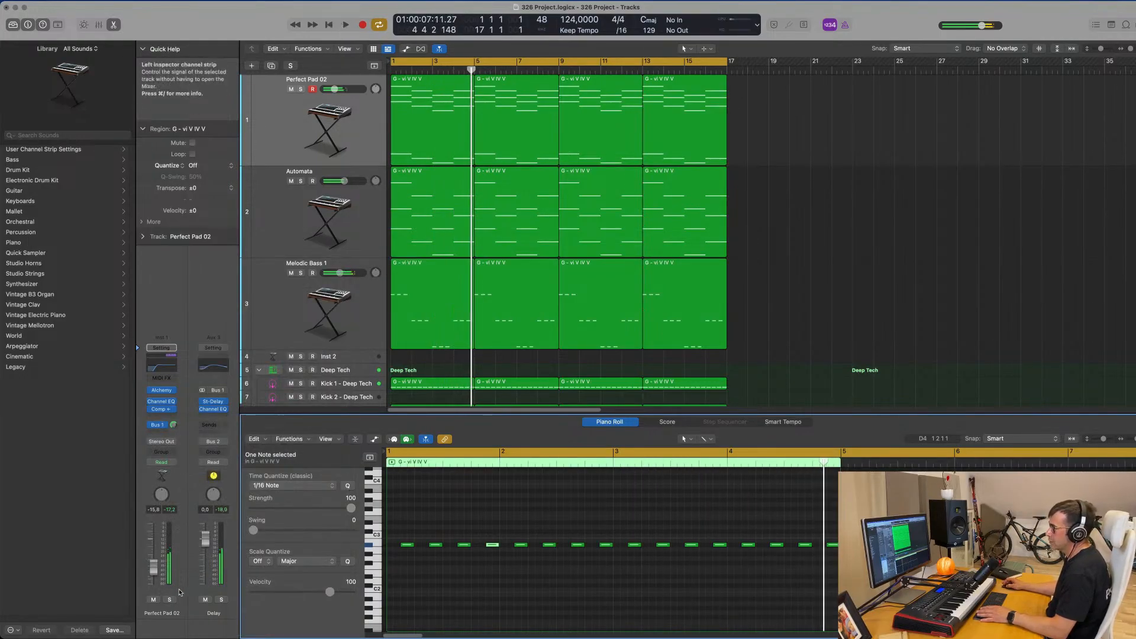
key(space)
click(221, 600)
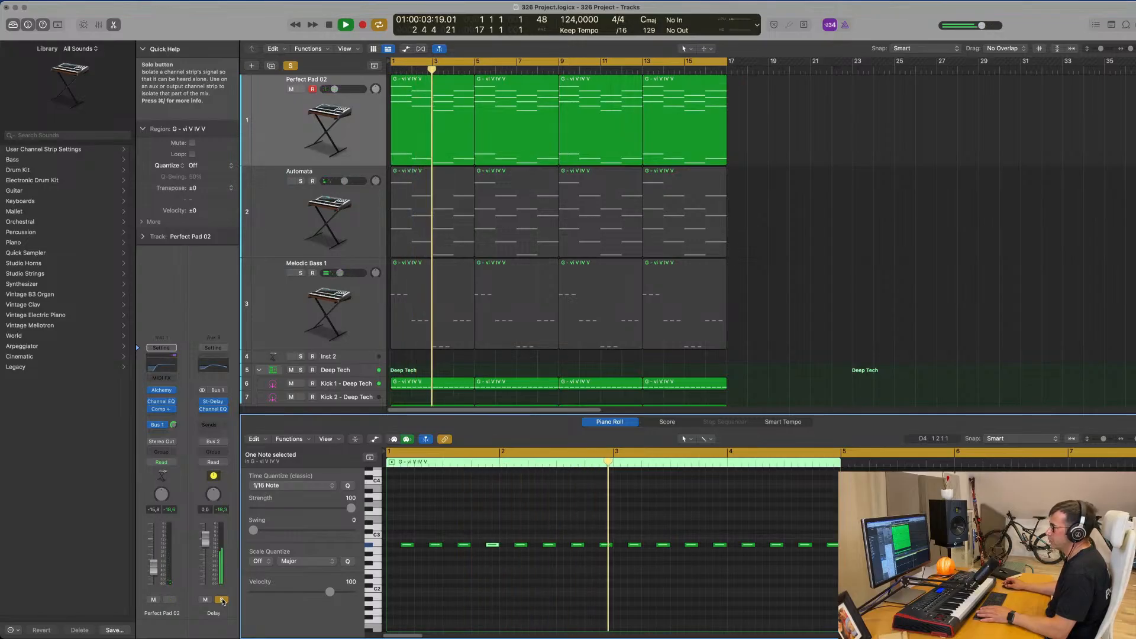
click(222, 600)
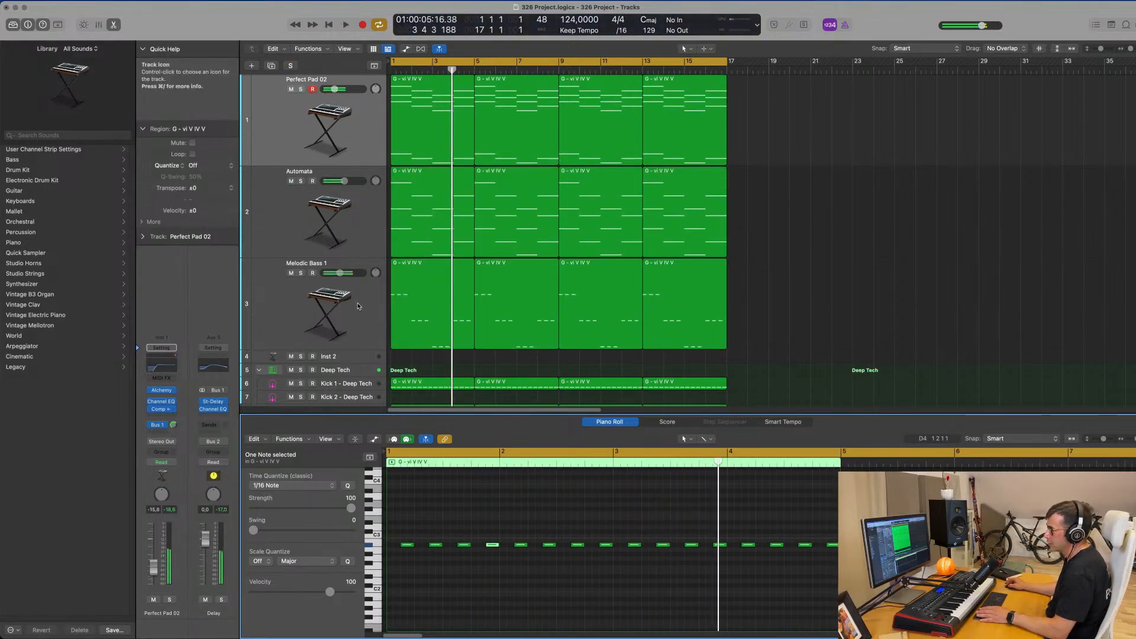
Repeat the Block - Deep Tech region three times so it fills bars 1 to 17.
key(Return)
scroll(354, 293, down, 5)
click(357, 299)
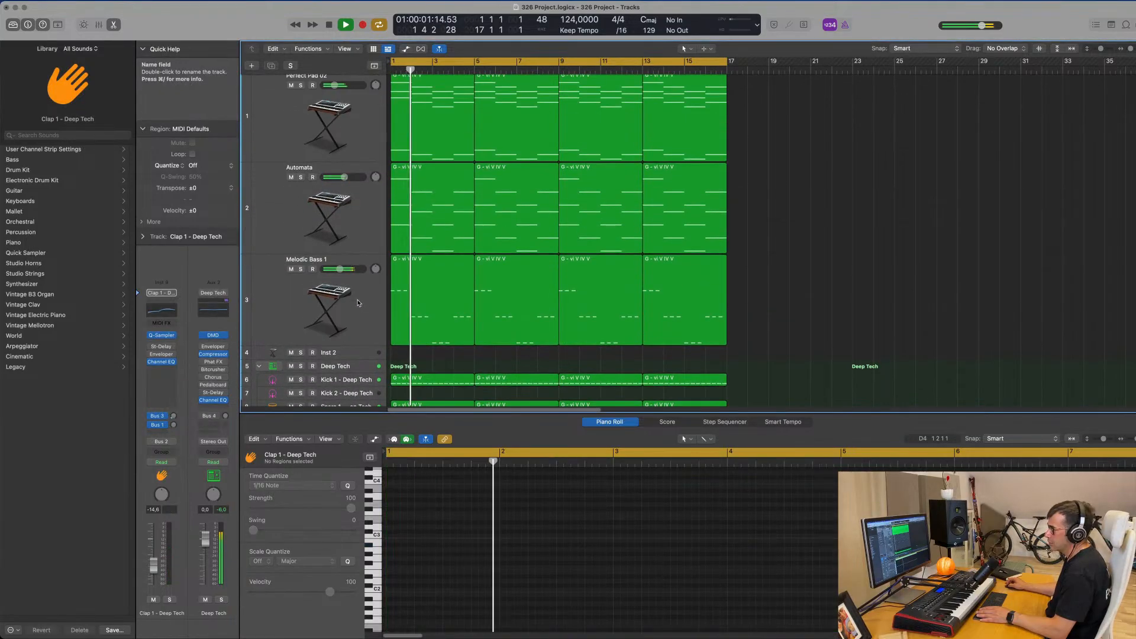
scroll(364, 272, down, 1)
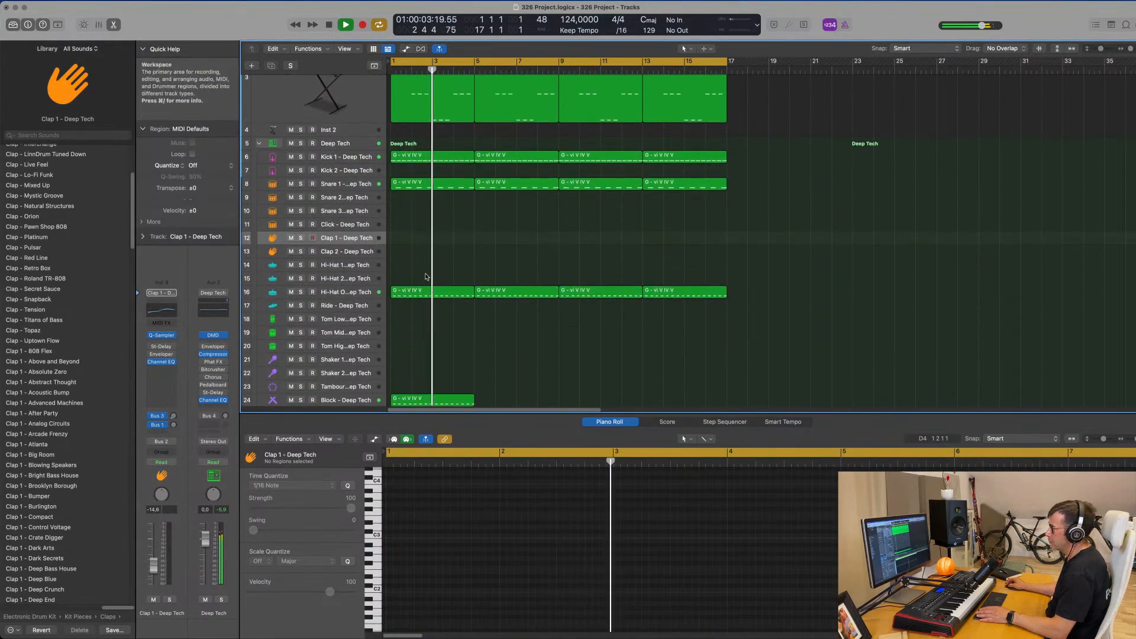
scroll(408, 356, down, 3)
key(space)
scroll(408, 357, down, 1)
click(433, 350)
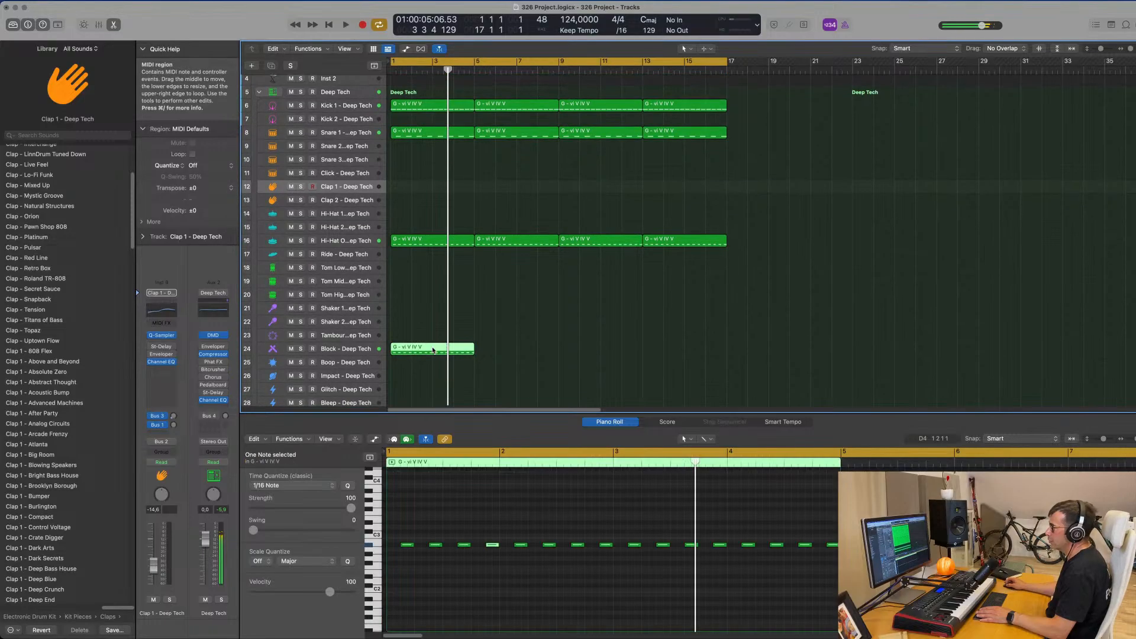
key(super+r)
key(super+r)
key(super+r)
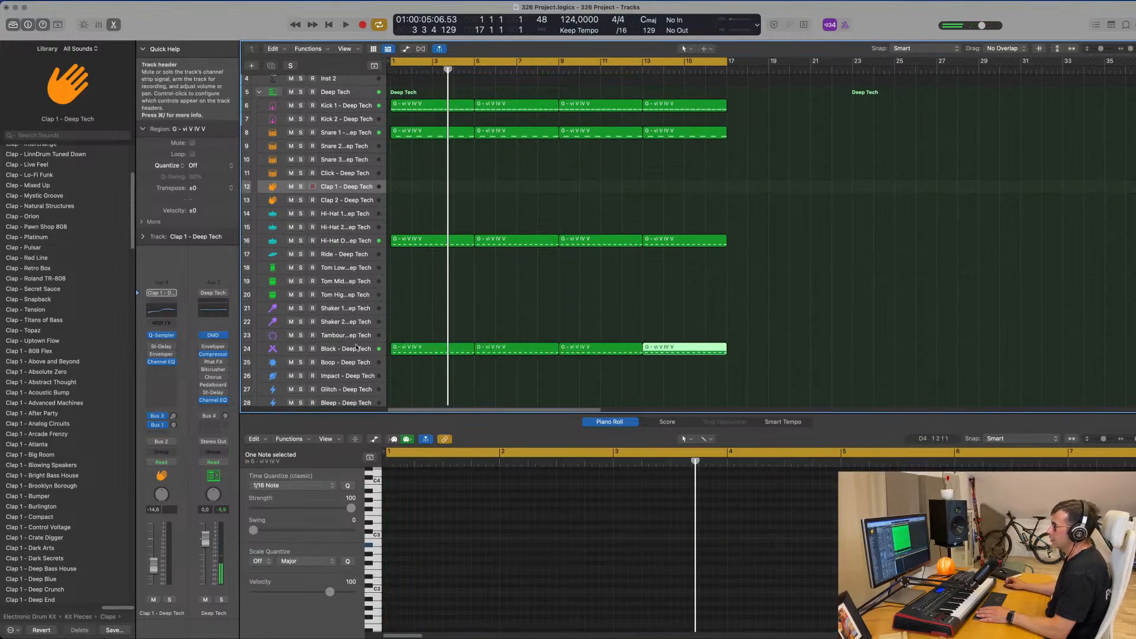
Raise the Block - Deep Tech track's Bus 1 delay send to -1.8 dB and lower its volume to -17.8 dB.
click(321, 349)
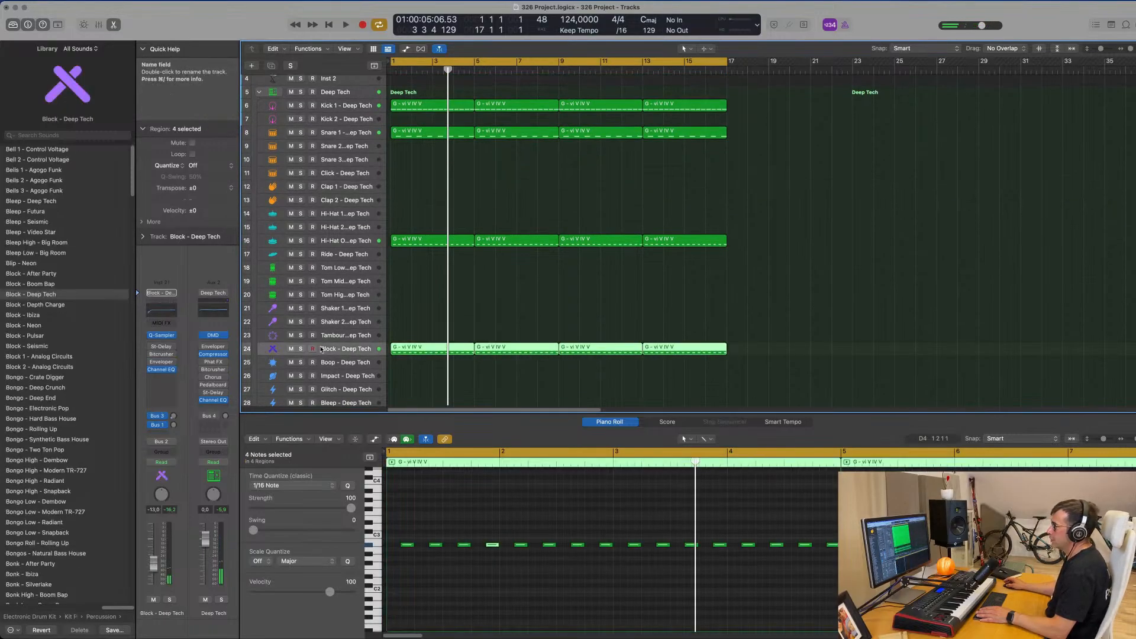
click(173, 417)
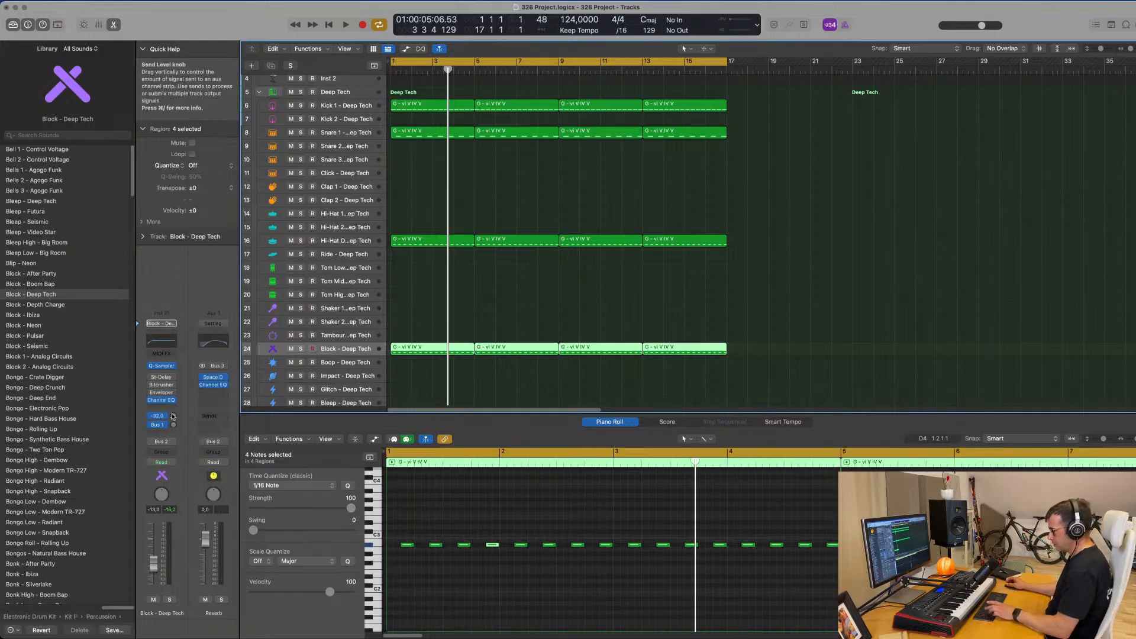
key(space)
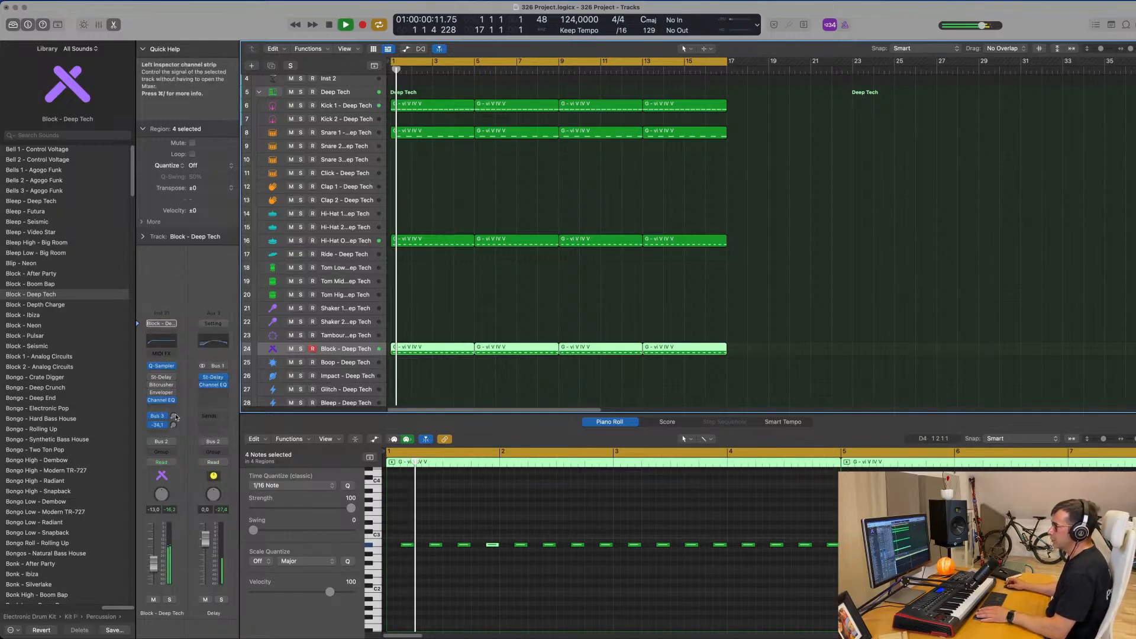
mouse_move(173, 427)
mouse_down()
mouse_move(174, 405)
mouse_move(172, 417)
mouse_up()
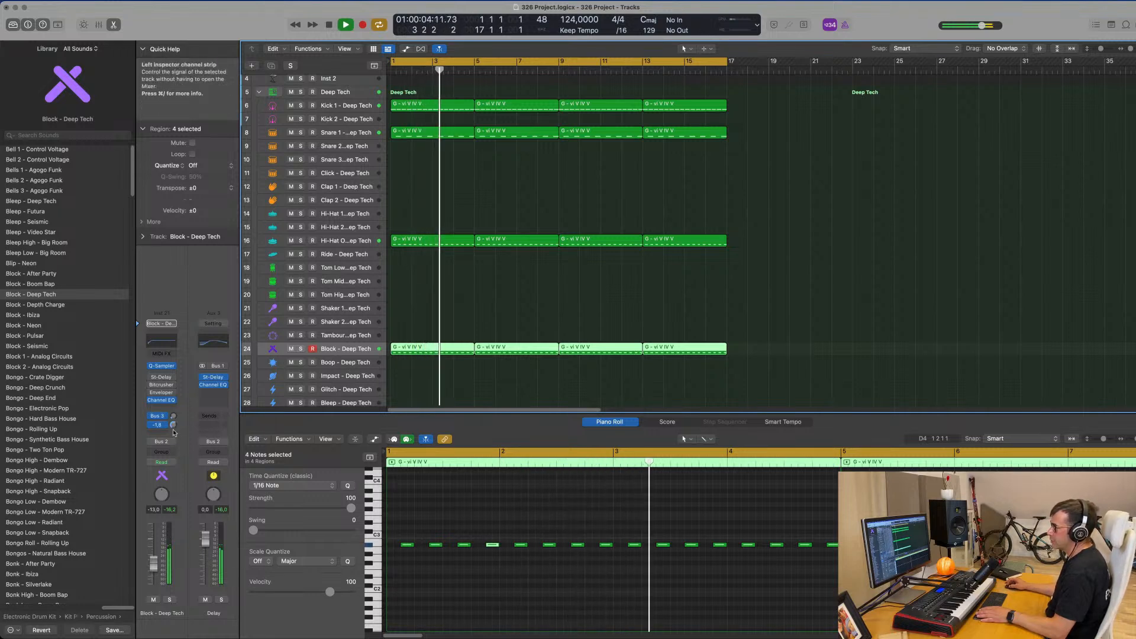
drag(153, 564, 154, 572)
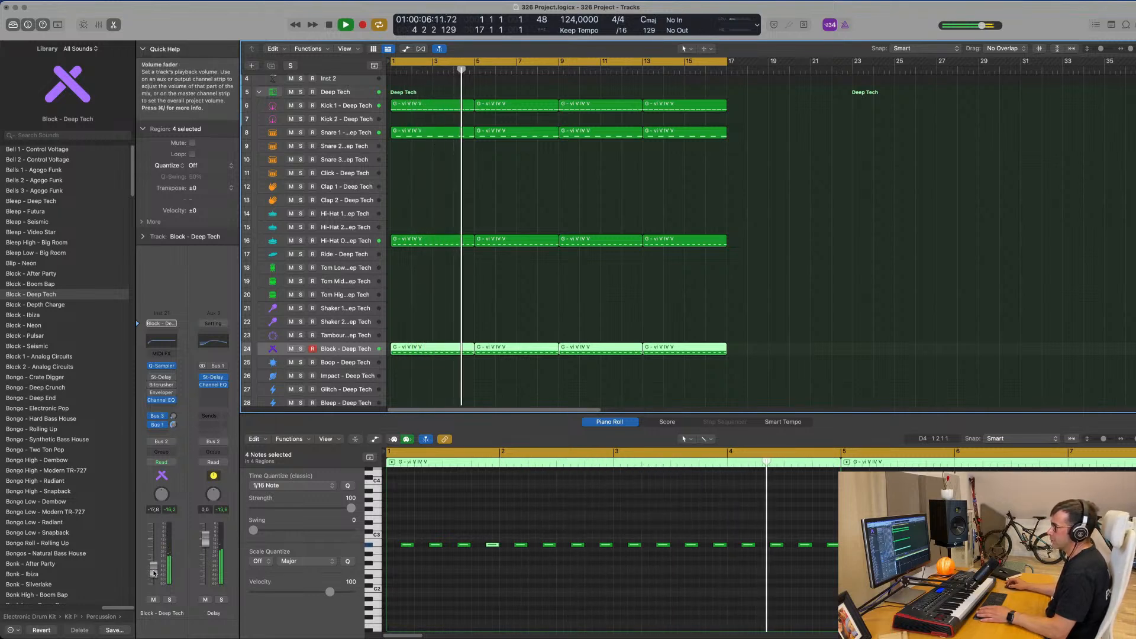
Copy the first Hi-Hat Open region to the start of the Shaker 2 - Deep Tech track and select all its notes.
scroll(415, 227, down, 4)
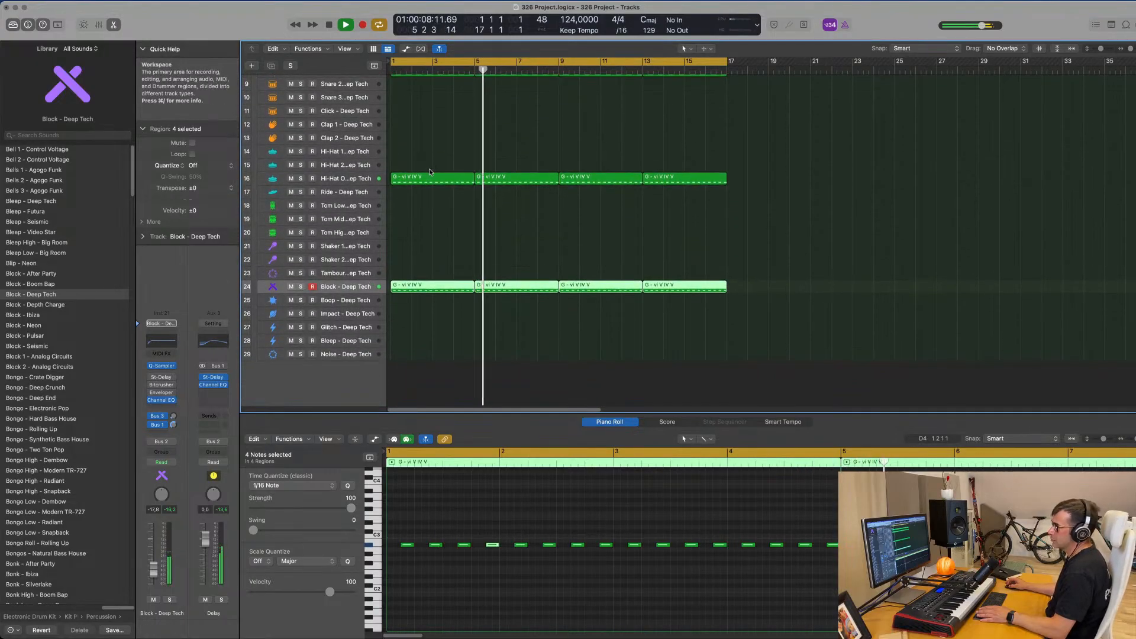
drag(430, 177, 425, 245)
key(Return)
key(space)
drag(408, 531, 822, 556)
drag(424, 248, 424, 261)
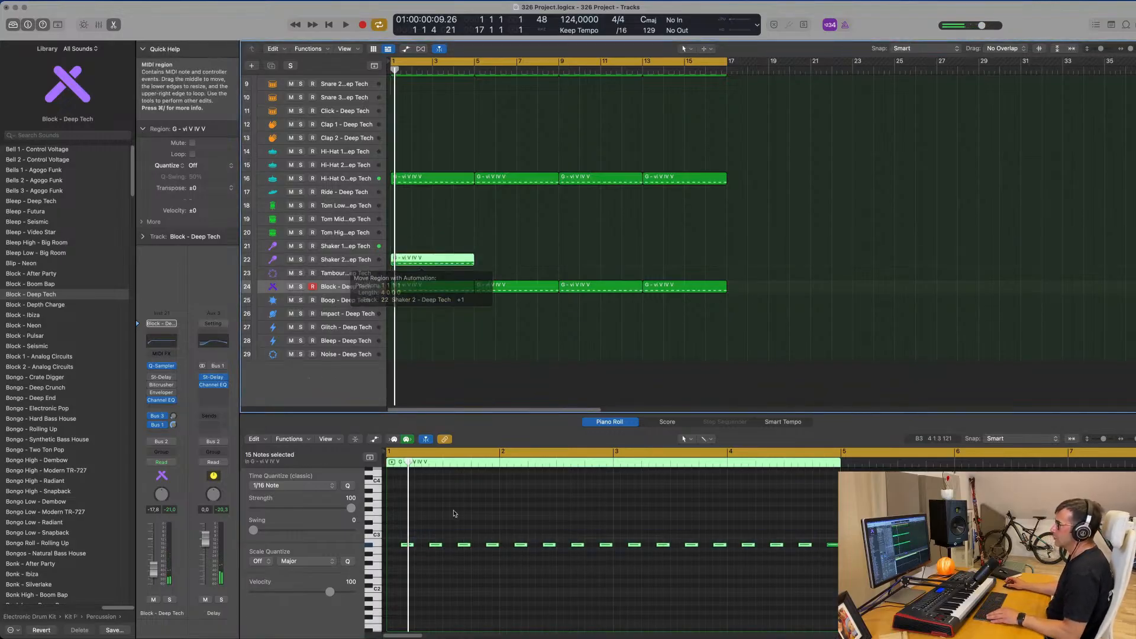
key(space)
click(493, 565)
key(super+a)
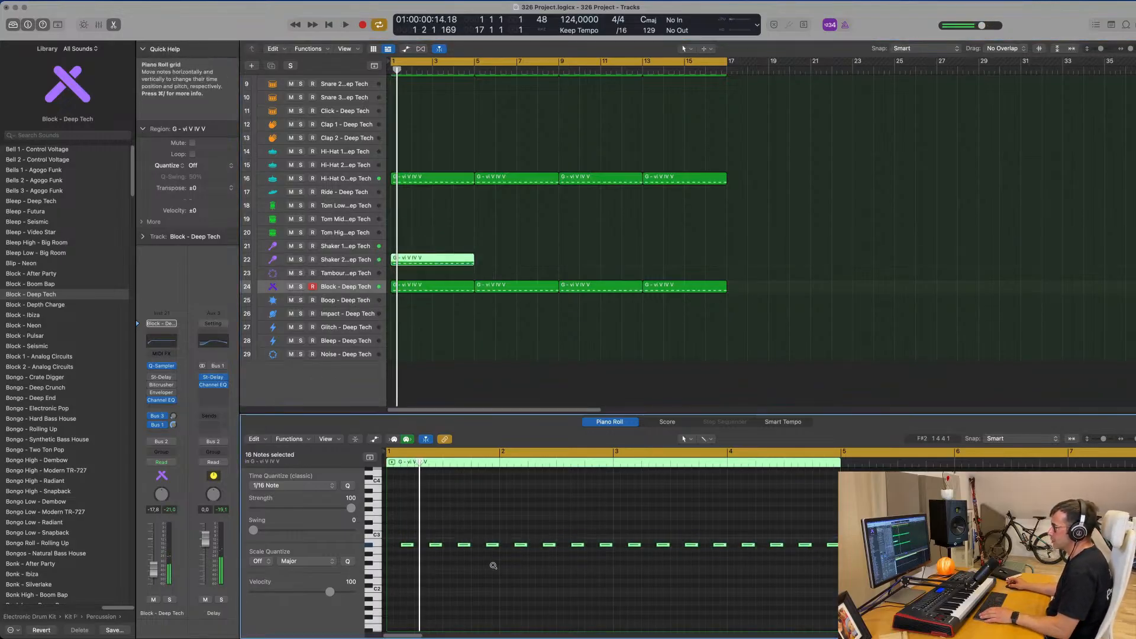
key(super+Right)
key(super+Right)
key(super+Right)
click(404, 545)
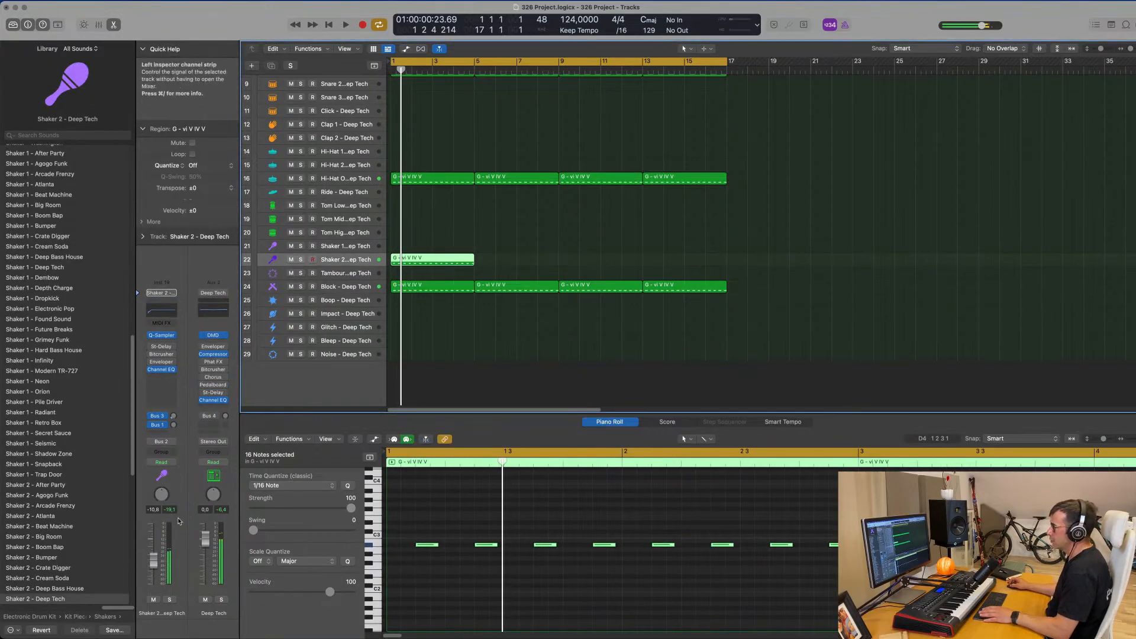
Lower the Shaker 2 track's volume to -21.5 dB and raise its Bus 1 delay send to -1.7 dB.
key(space)
drag(158, 569, 158, 572)
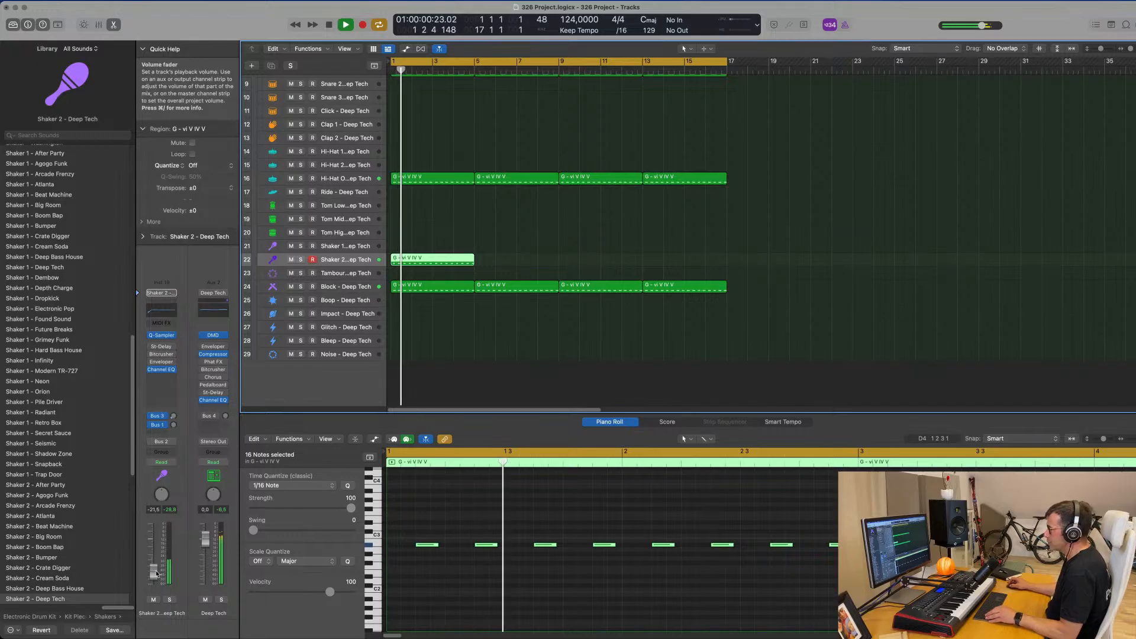
key(space)
key(space)
drag(174, 425, 175, 429)
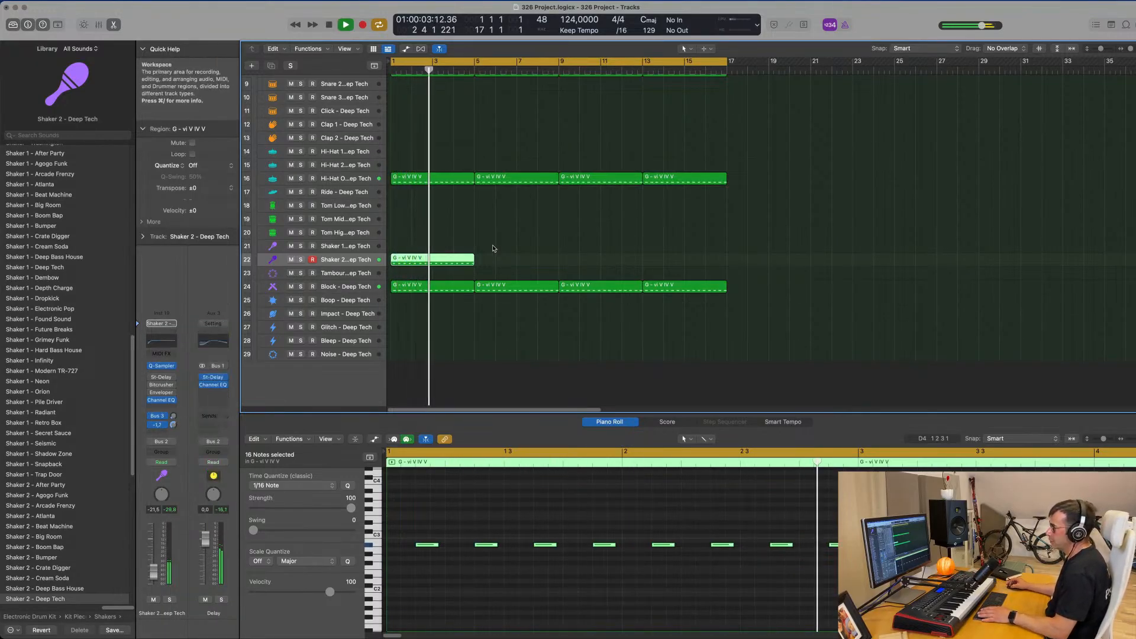
Repeat the Shaker 2 region three times to fill bars 1 to 17, and lower the track's volume to -29.0 dB.
drag(495, 249, 450, 261)
key(space)
key(super+r)
key(super+r)
key(super+r)
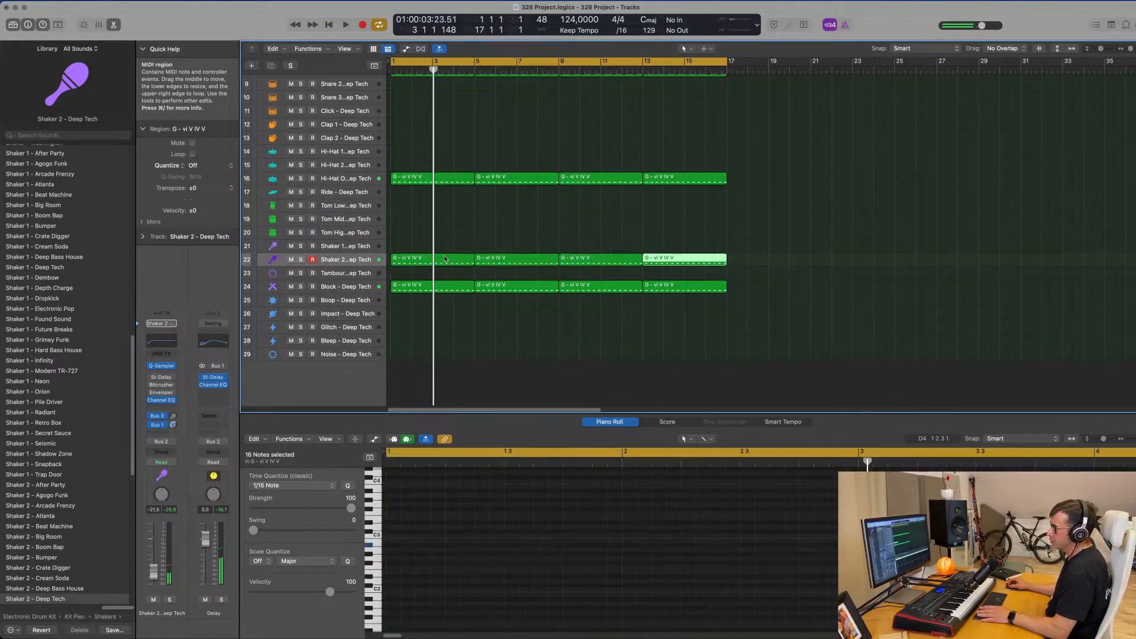
key(space)
drag(153, 578, 154, 579)
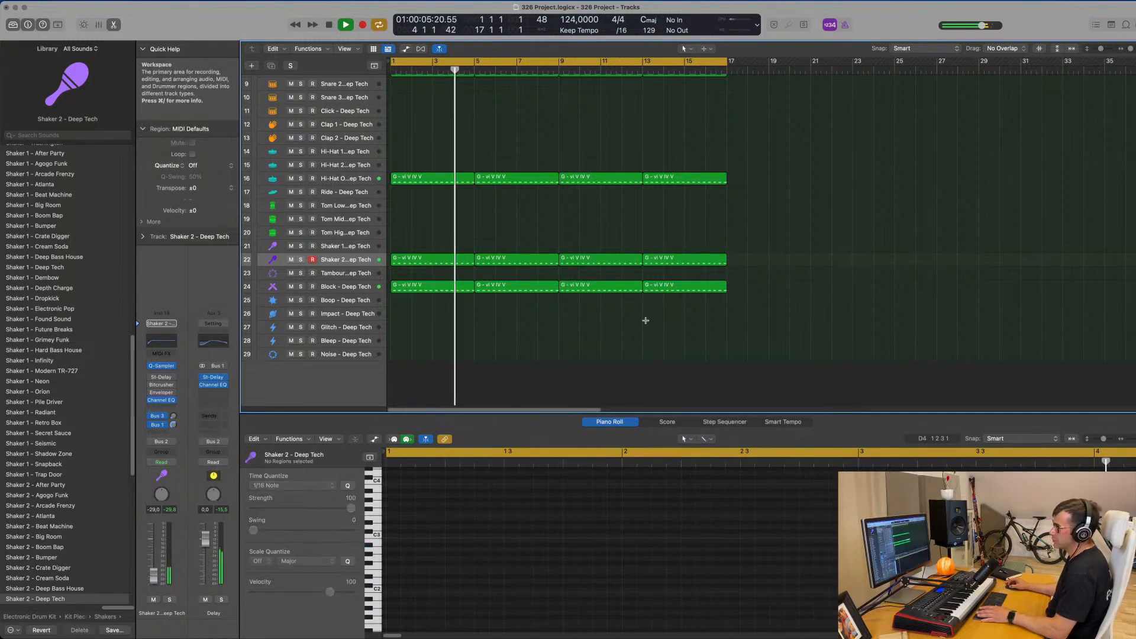
Color all regions by track color and name them after their tracks.
key(super+a)
right_click(648, 263)
click(681, 261)
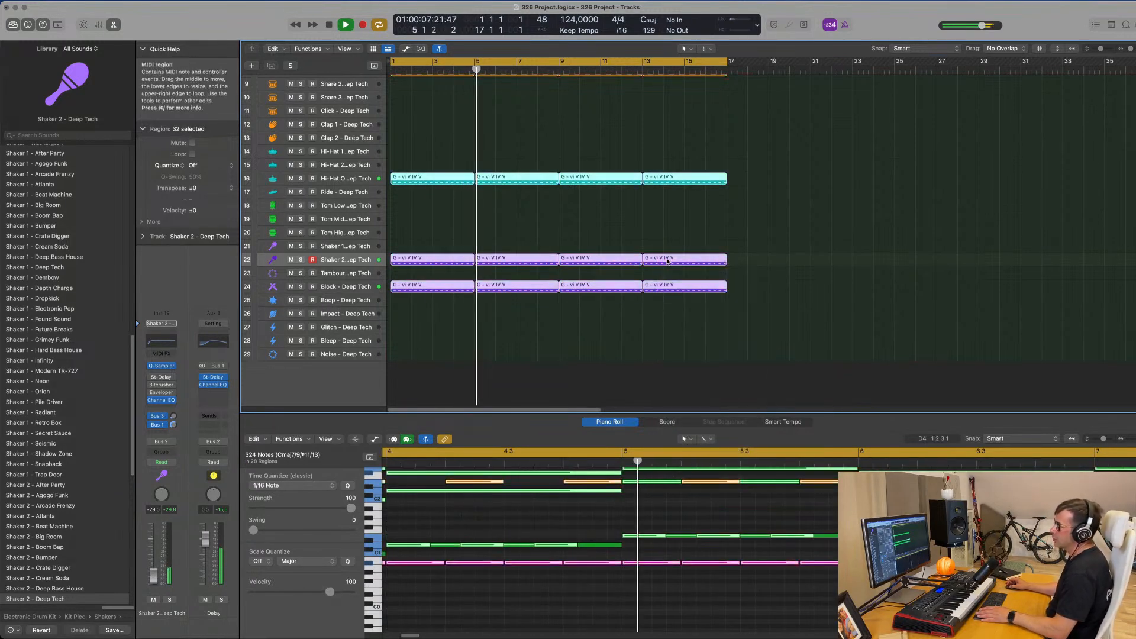
right_click(670, 261)
click(686, 273)
Fine-tune the Shaker 2 track's volume to -30.0 dB.
right_click(630, 244)
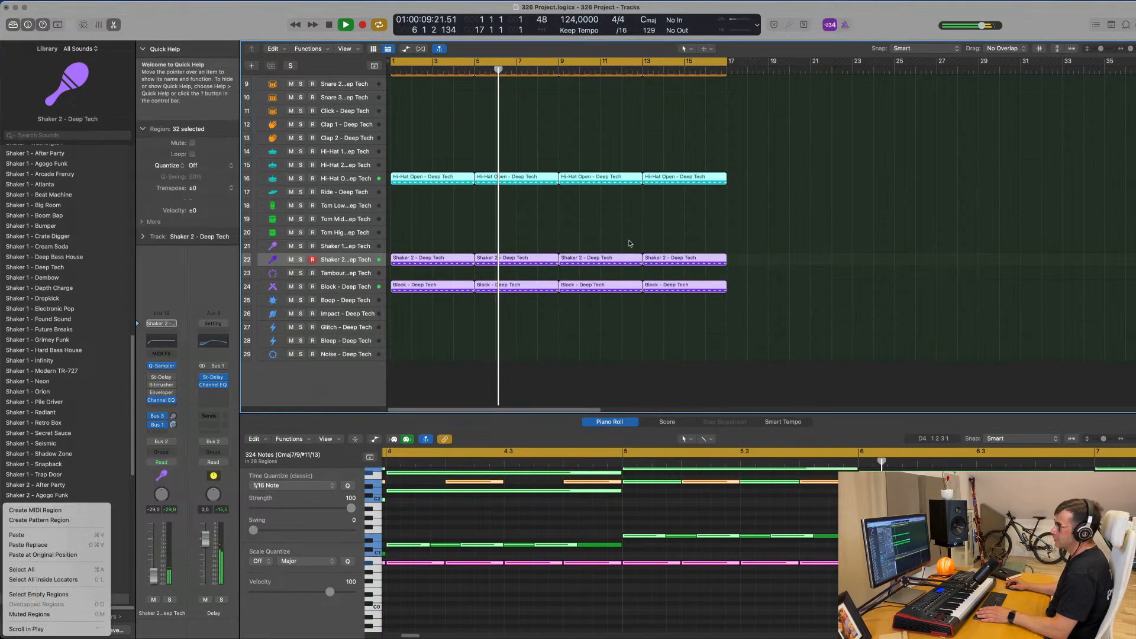
click(156, 573)
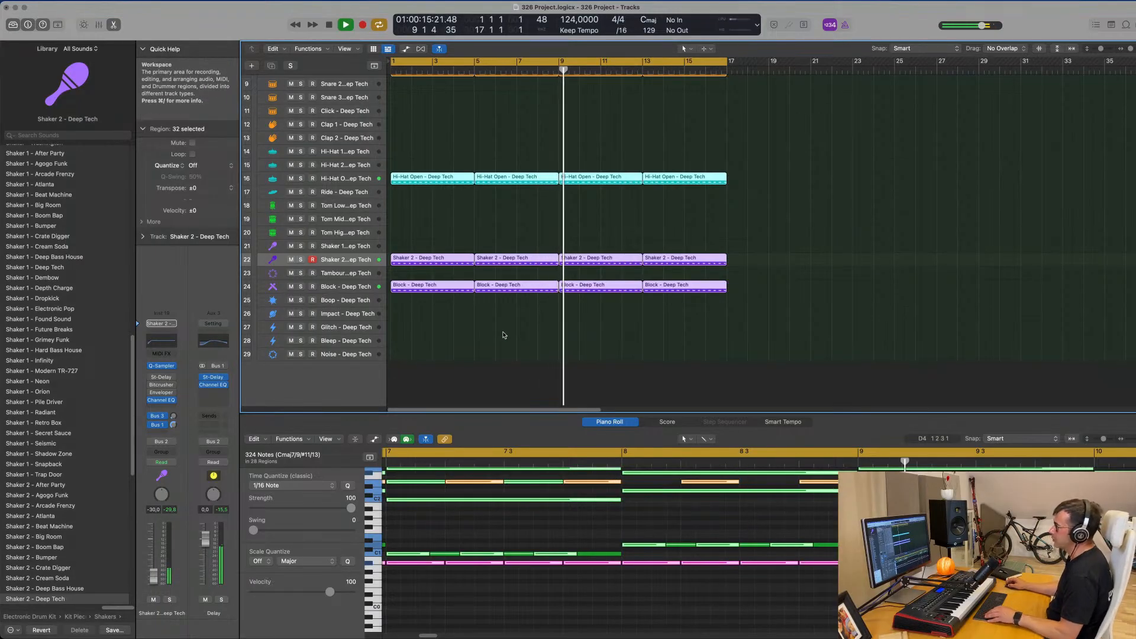
Move the first Hi-Hat Open region, covering bars 1 to 5, onto the Tom Low track.
scroll(763, 343, up, 3)
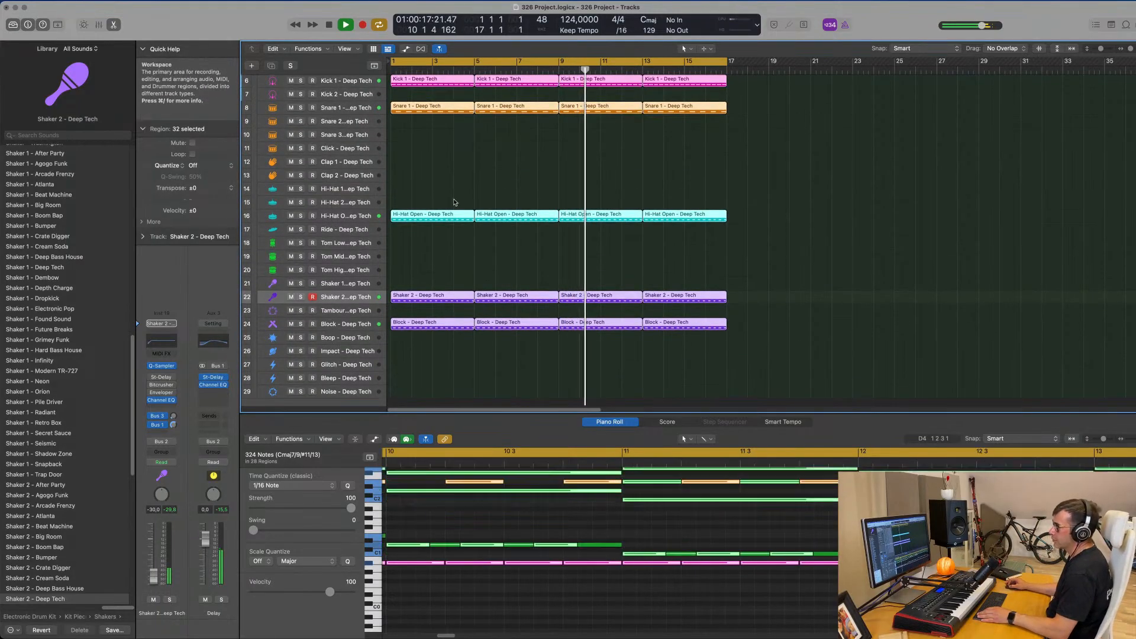
click(436, 263)
click(439, 218)
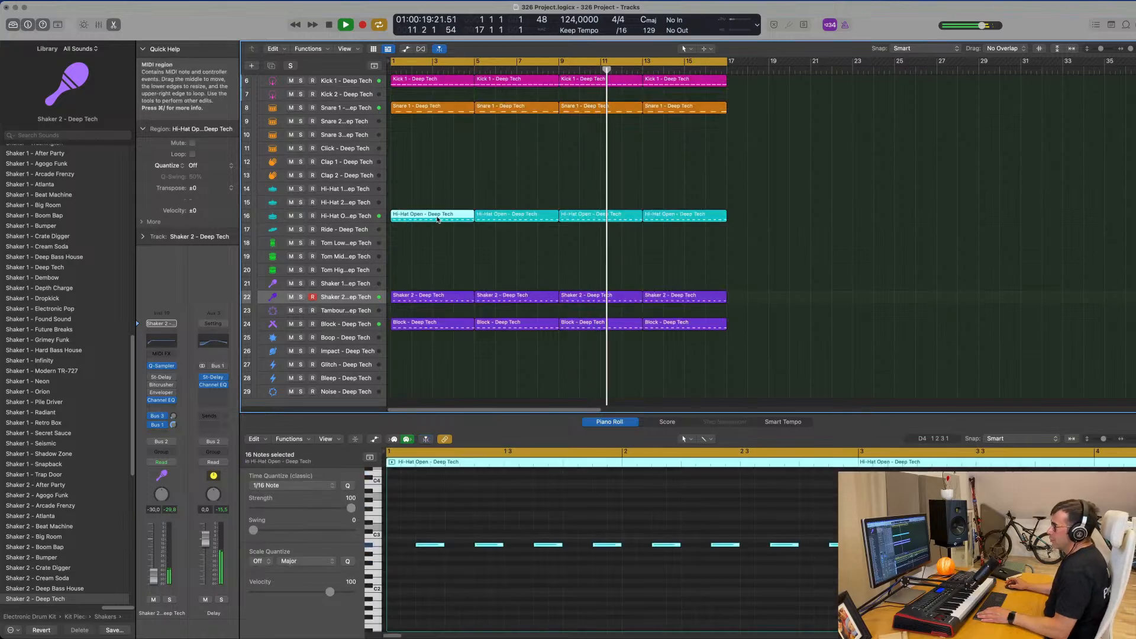
mouse_move(436, 225)
mouse_down()
mouse_move(433, 256)
mouse_move(435, 240)
mouse_up()
Keep only the last note of each bar in the Tom Low region, transpose those notes down two octaves, and play from the start.
drag(412, 523, 463, 555)
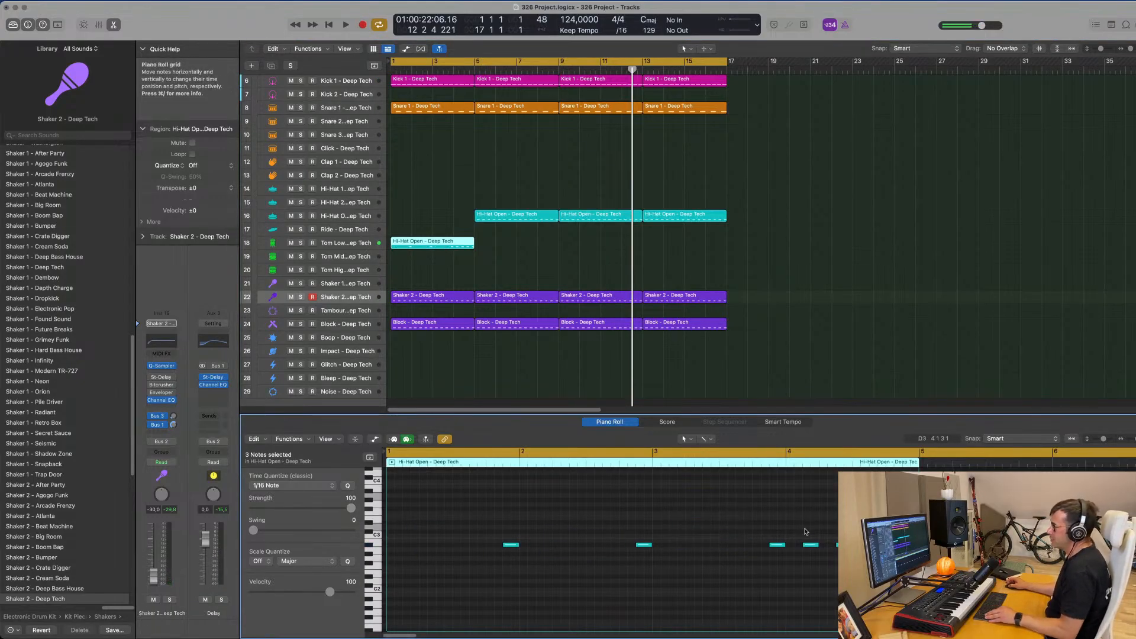
drag(492, 526, 846, 582)
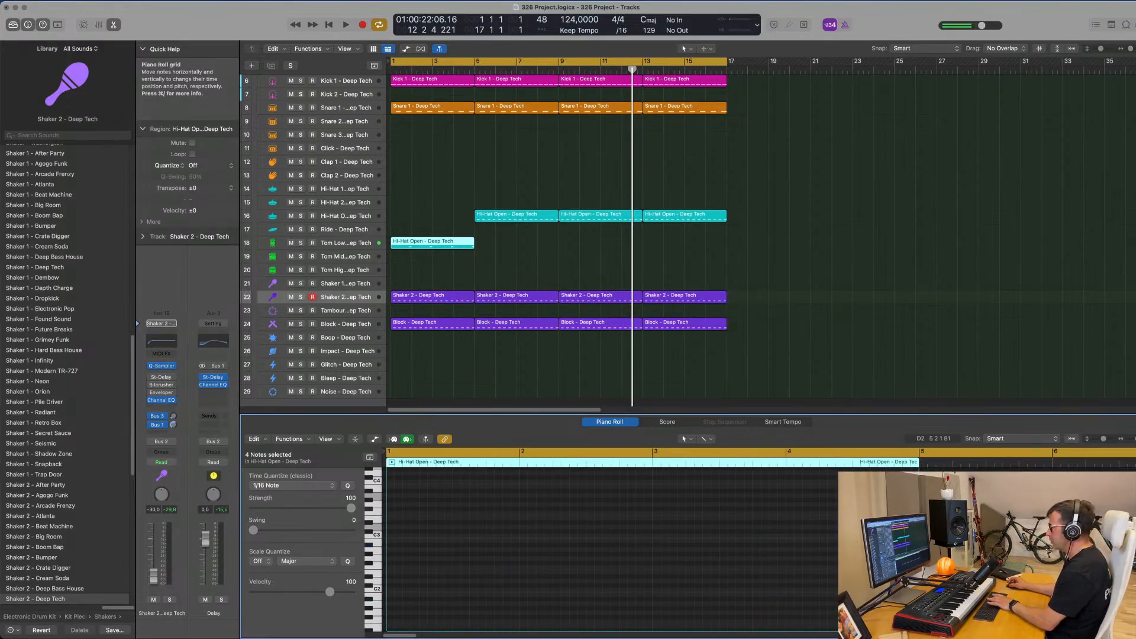
key(Return)
key(space)
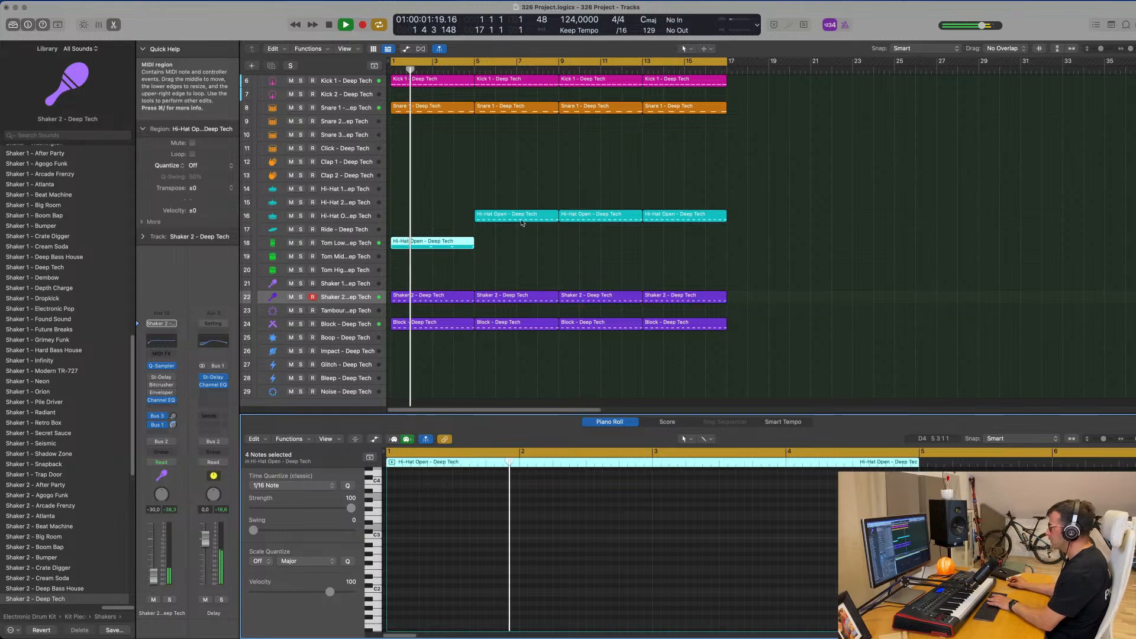
Copy the bar 5 Hi-Hat Open region back to bar 1 on its track, and raise the Tom Low track's volume to -4.8 dB.
drag(522, 223, 439, 225)
key(Return)
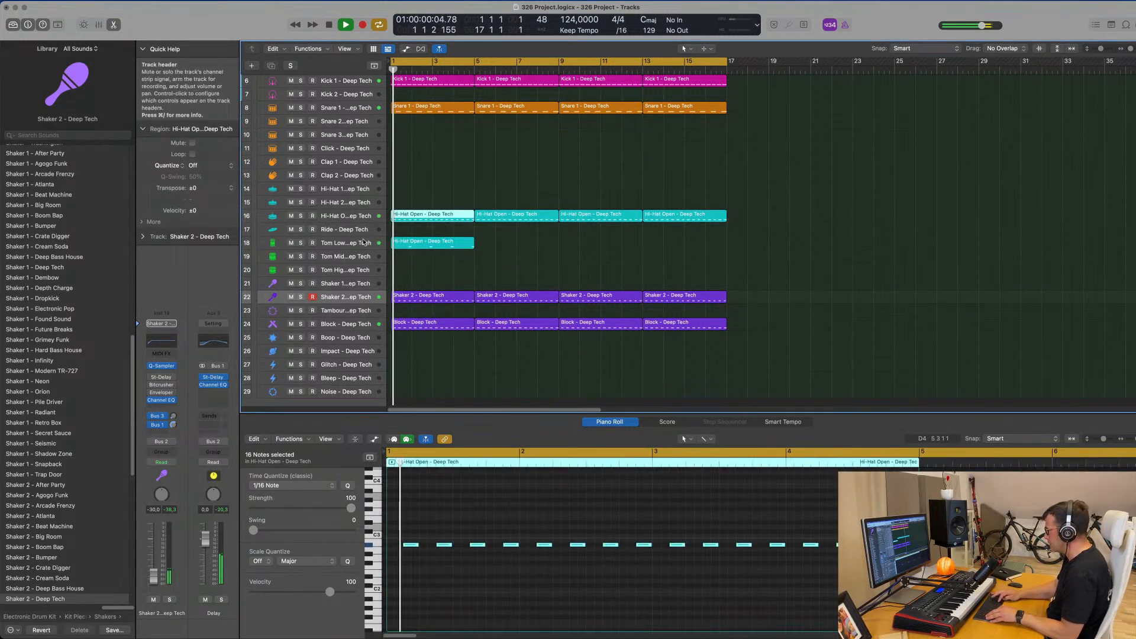
click(363, 242)
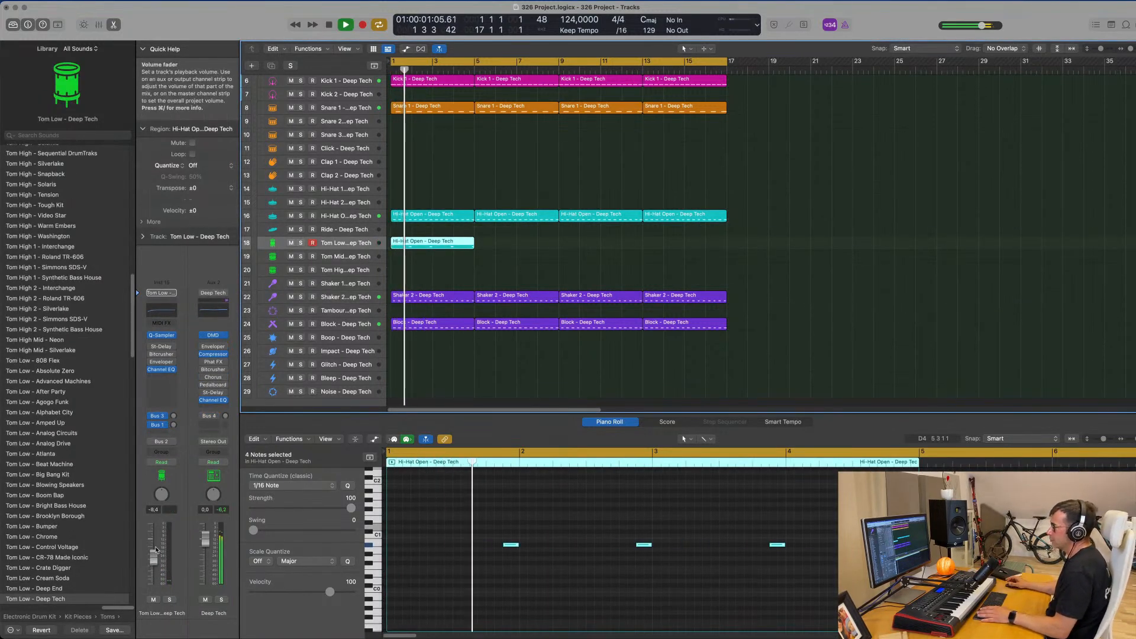
drag(155, 551, 154, 554)
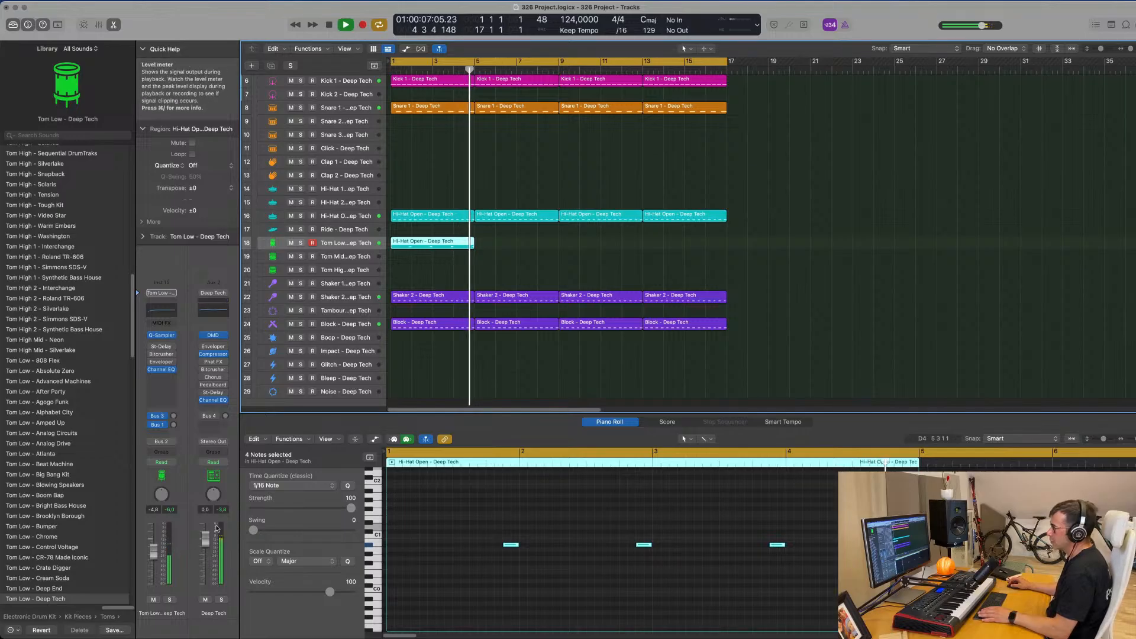
key(space)
Repeat the Tom Low region three times to fill bars 1 to 17, and play from the start.
drag(524, 244, 409, 249)
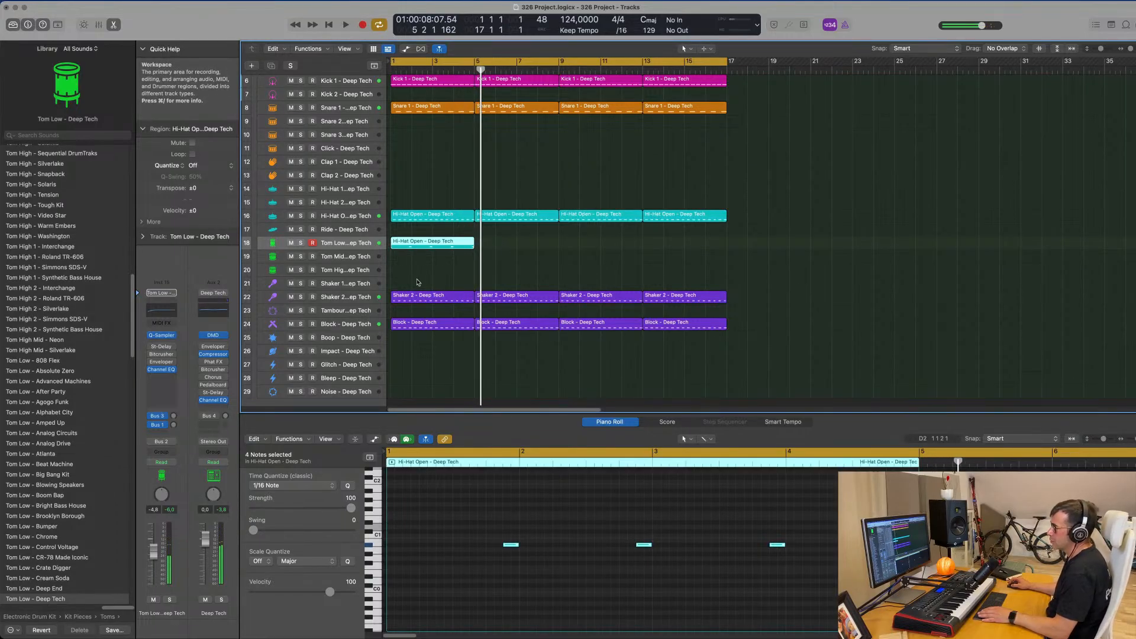
key(super+r)
key(super+r)
key(super+r)
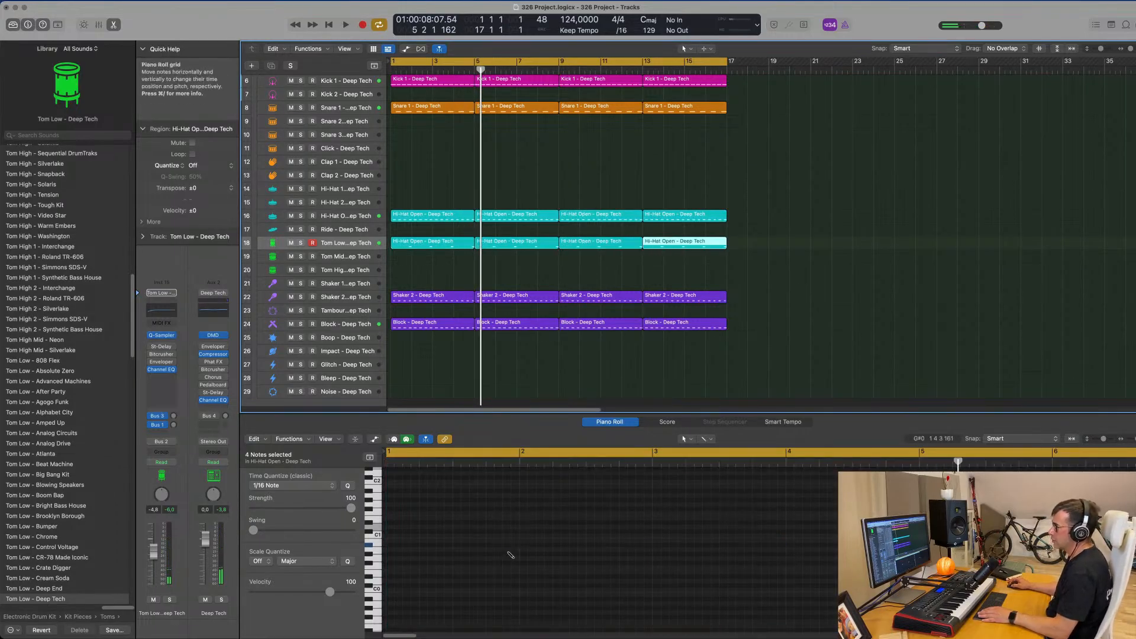
click(908, 322)
key(Return)
key(space)
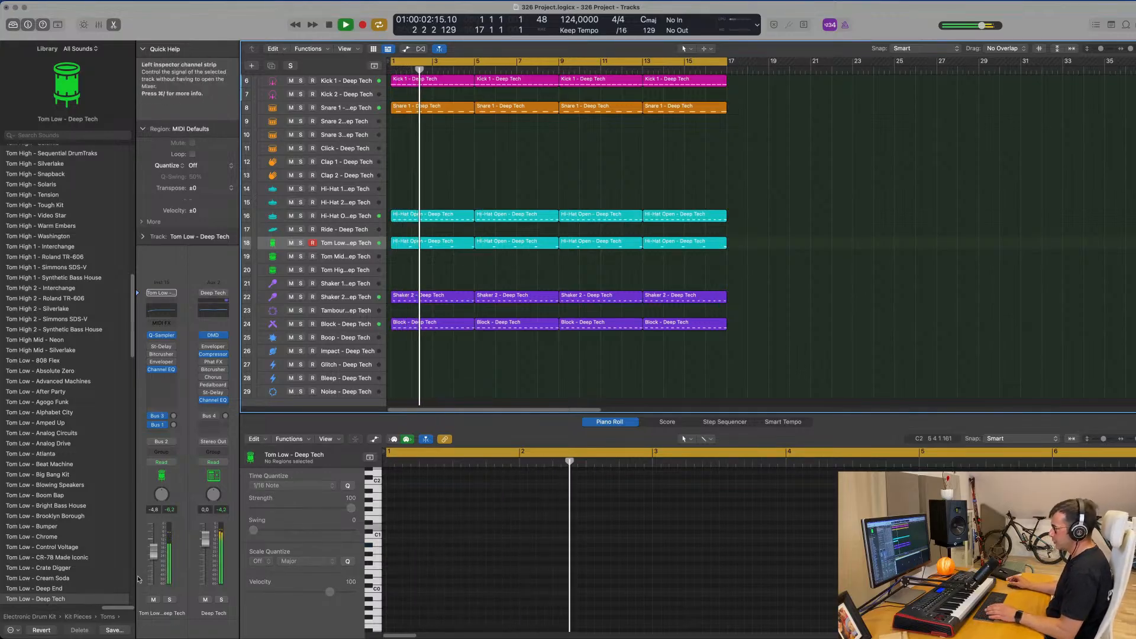
Duplicate the Melodic Bass 1 track with its settings, and replace the copy's EQ low boost with an 83 Hz, 12 dB/Oct low cut.
scroll(422, 237, up, 5)
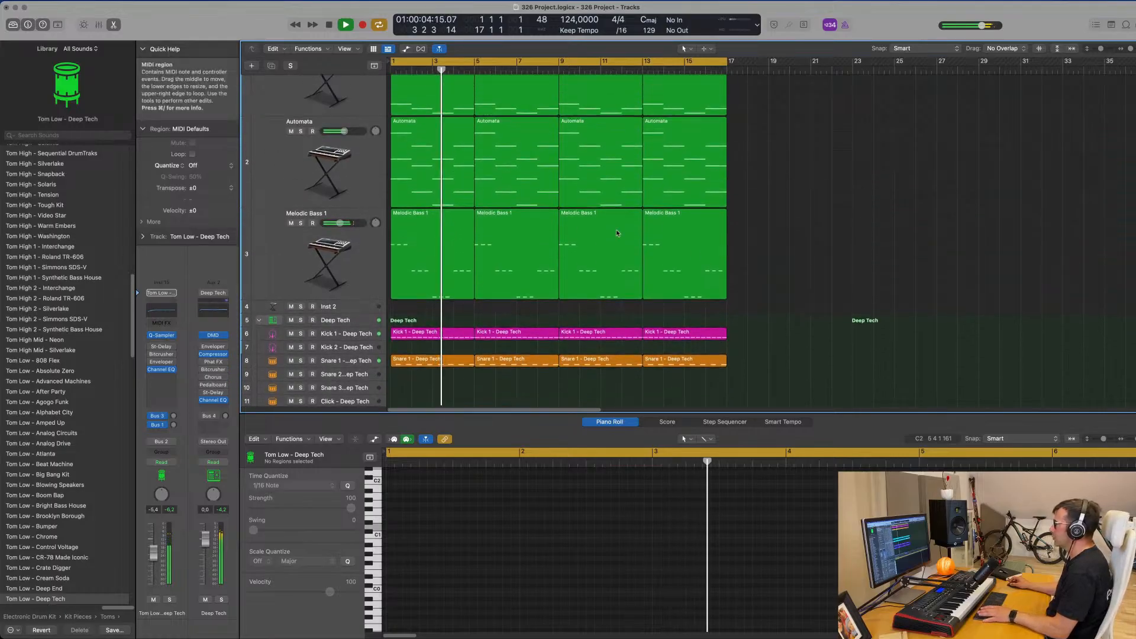
scroll(422, 237, down, 2)
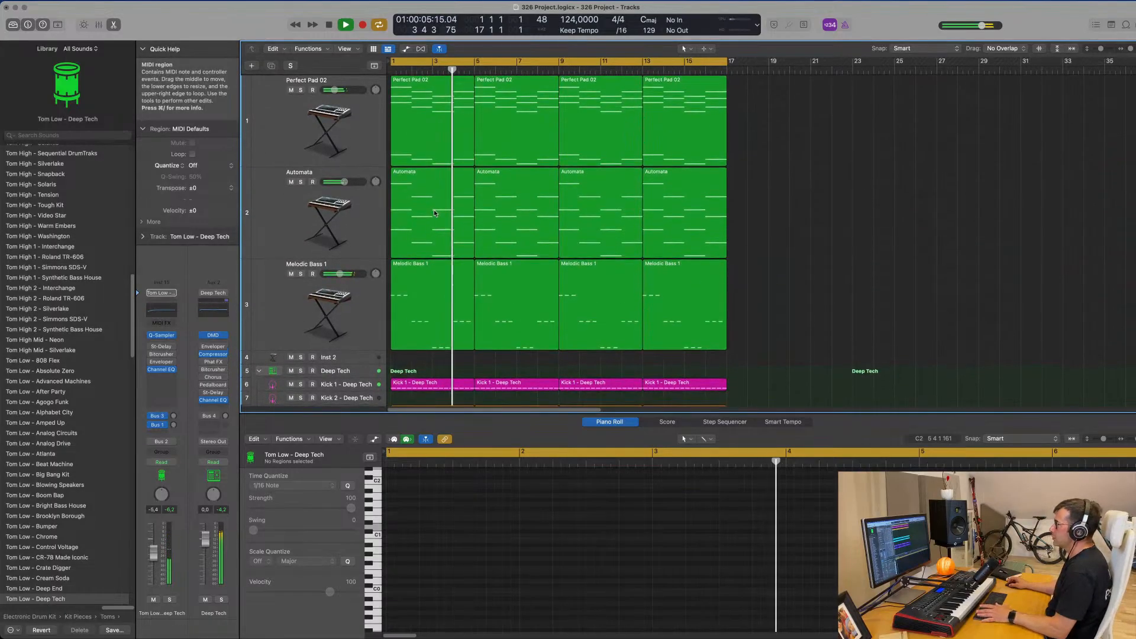
click(344, 299)
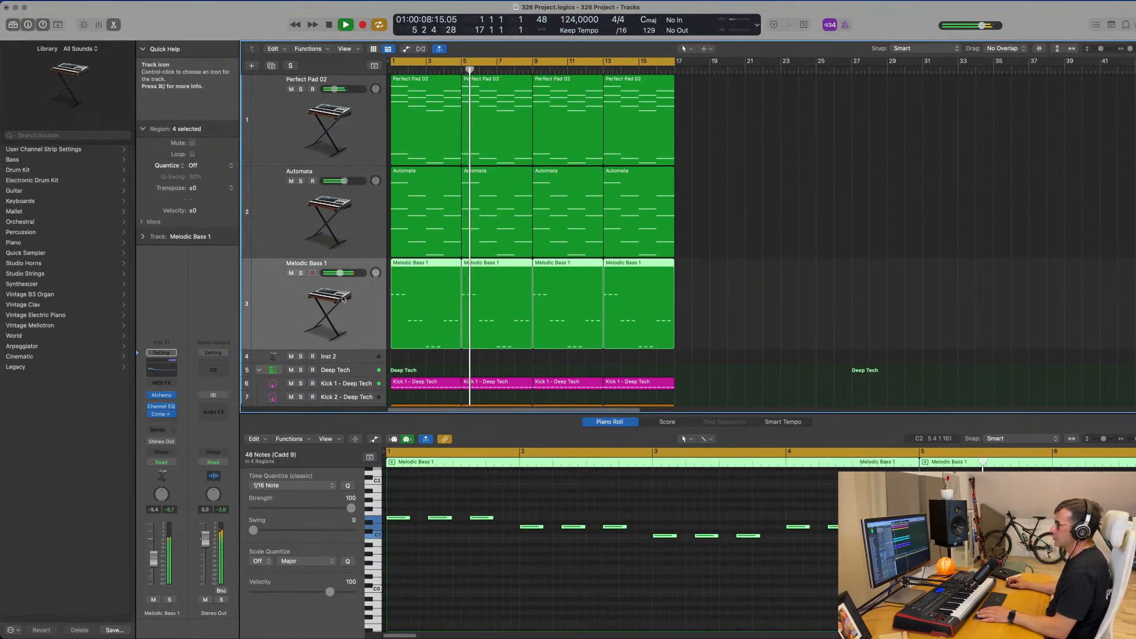
key(super+d)
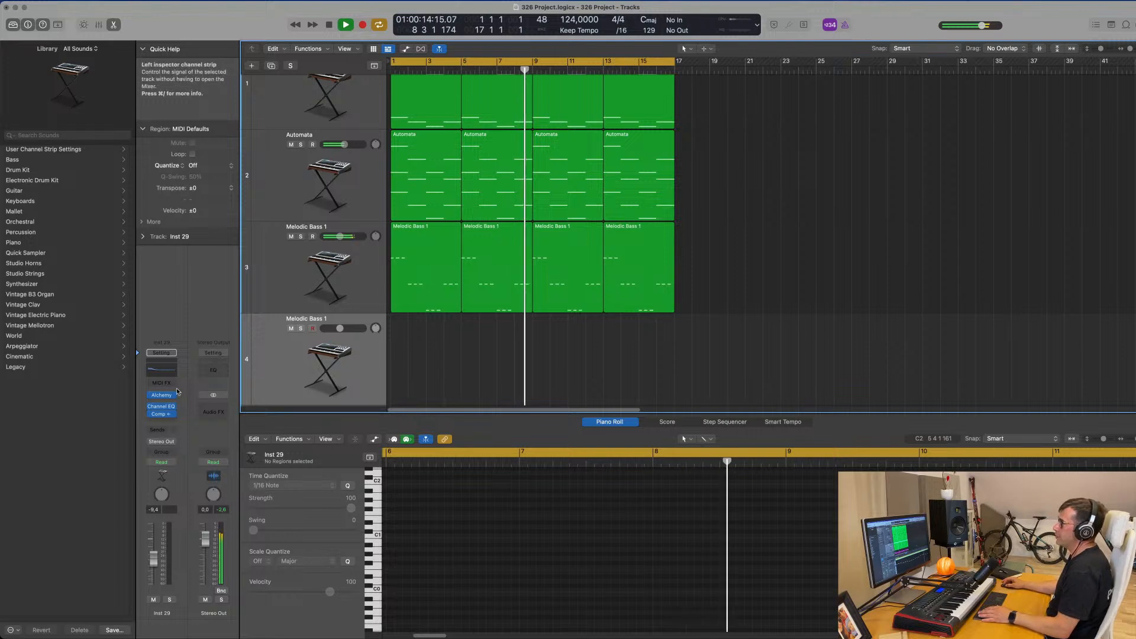
click(167, 372)
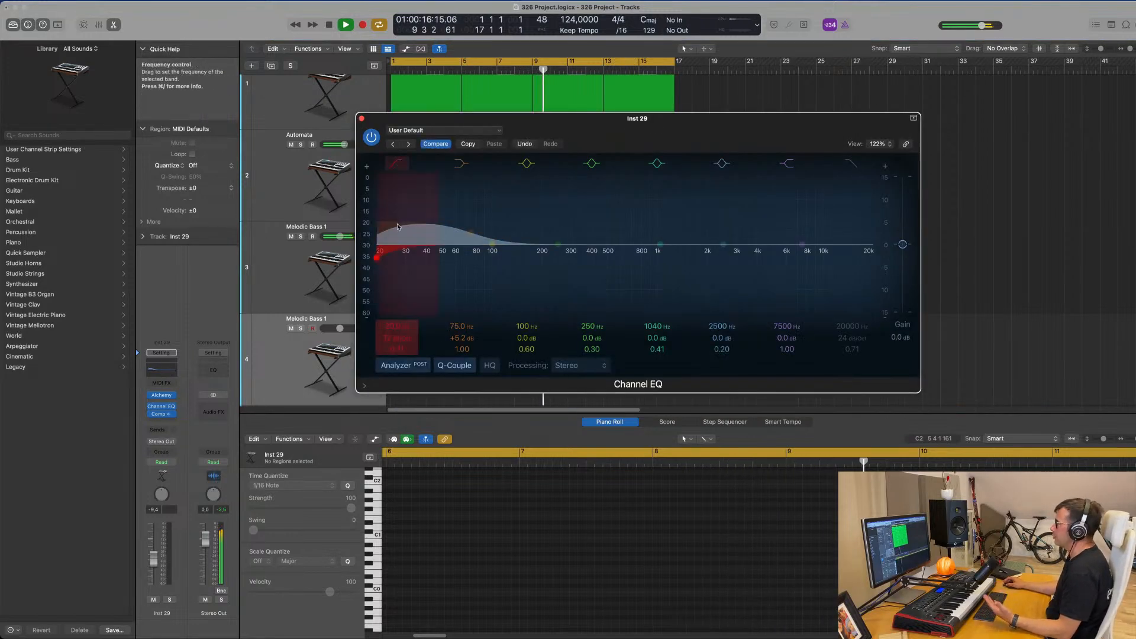
drag(454, 243, 480, 244)
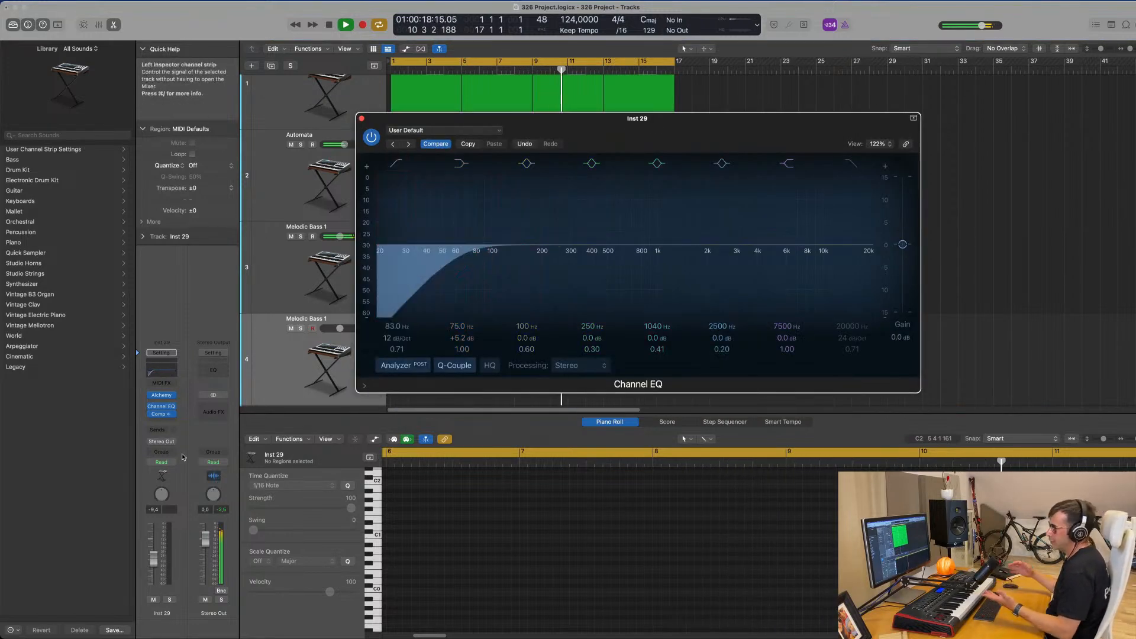
Add a Bus 5 send to the duplicated track and insert a stereo SilverVerb on the bus's aux channel.
click(157, 431)
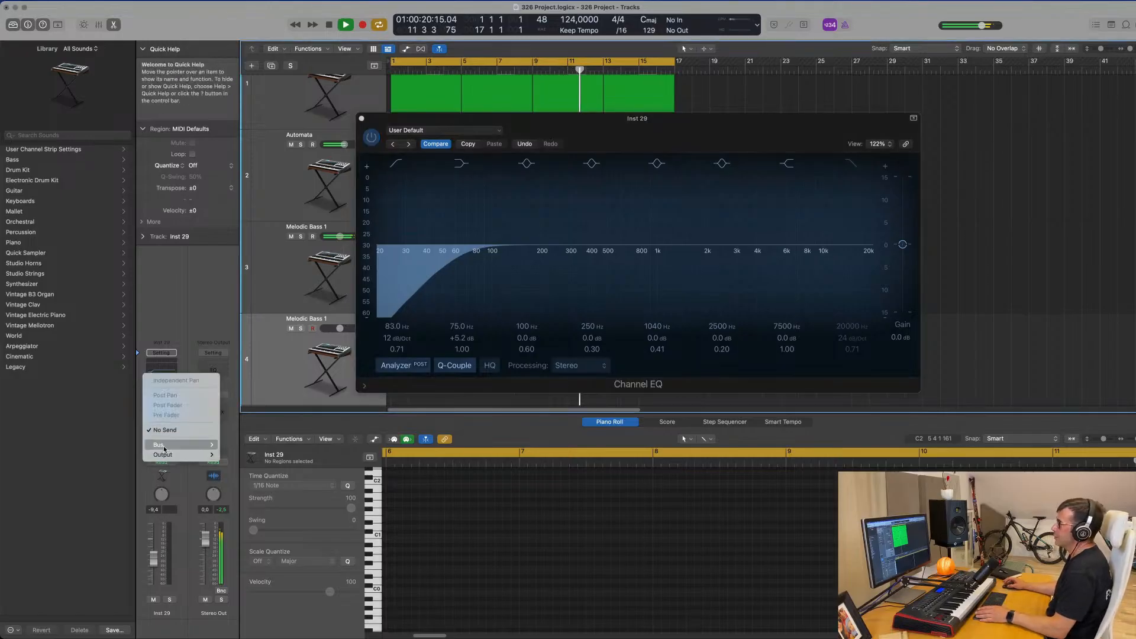
mouse_move(171, 445)
click(271, 287)
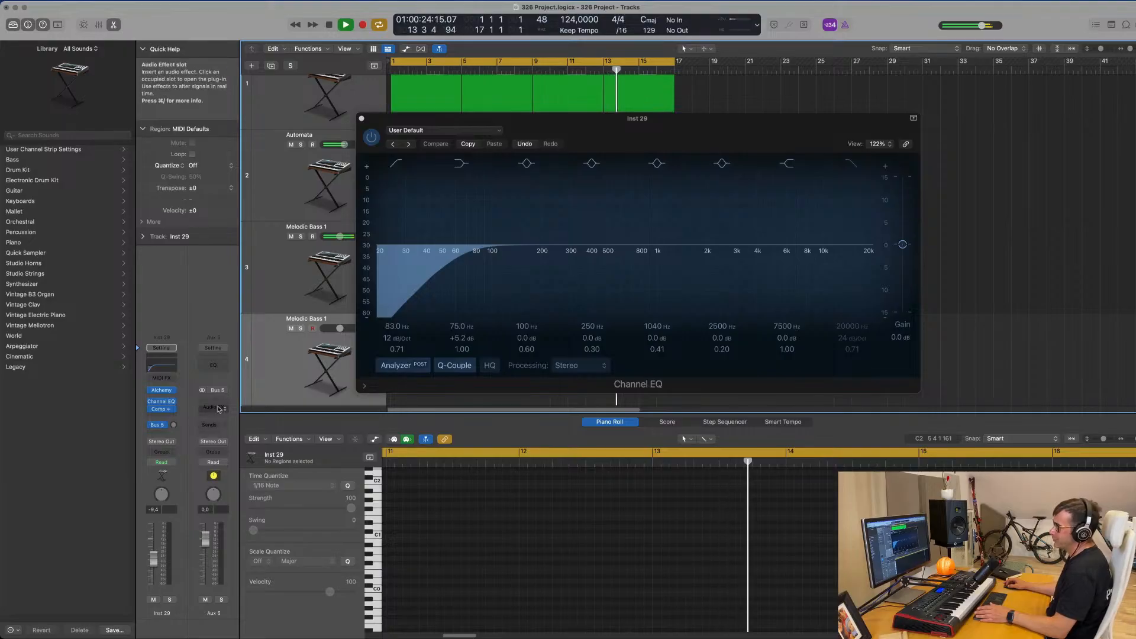
click(198, 408)
mouse_move(221, 473)
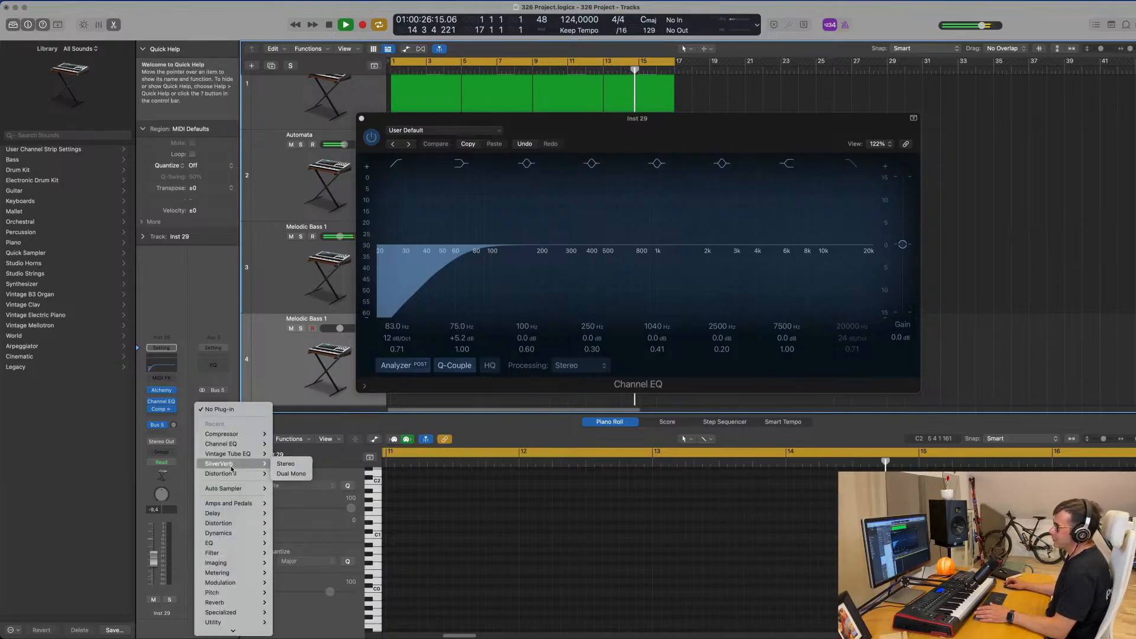
click(287, 463)
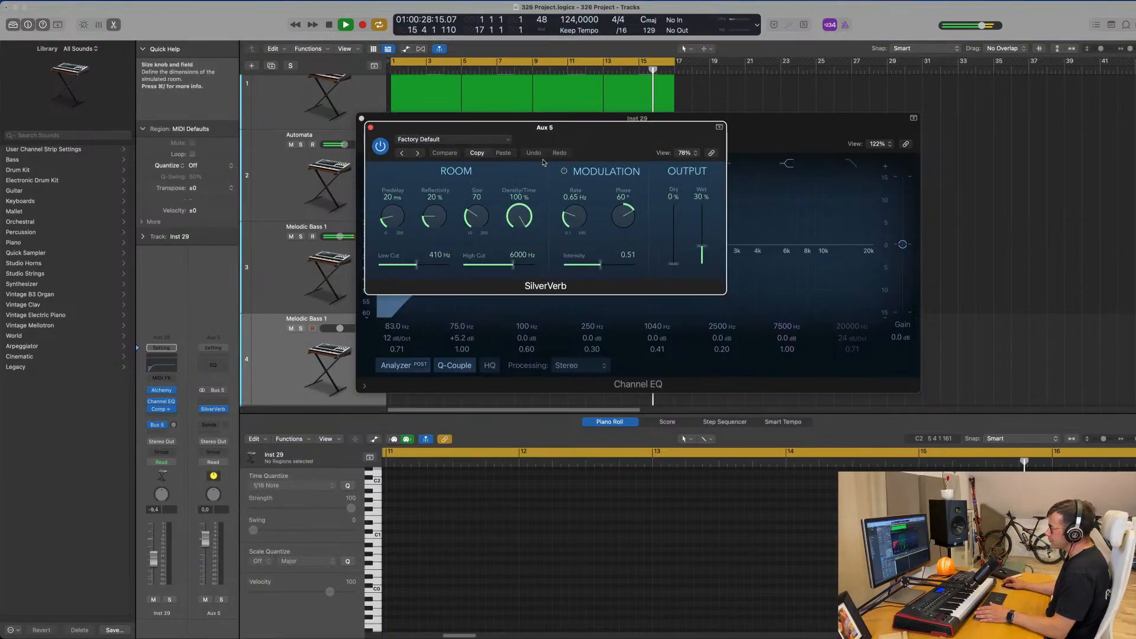
Load the grandiose preset in SilverVerb with Wet at 100%, and move the plug-in windows clear of the tracks.
click(469, 142)
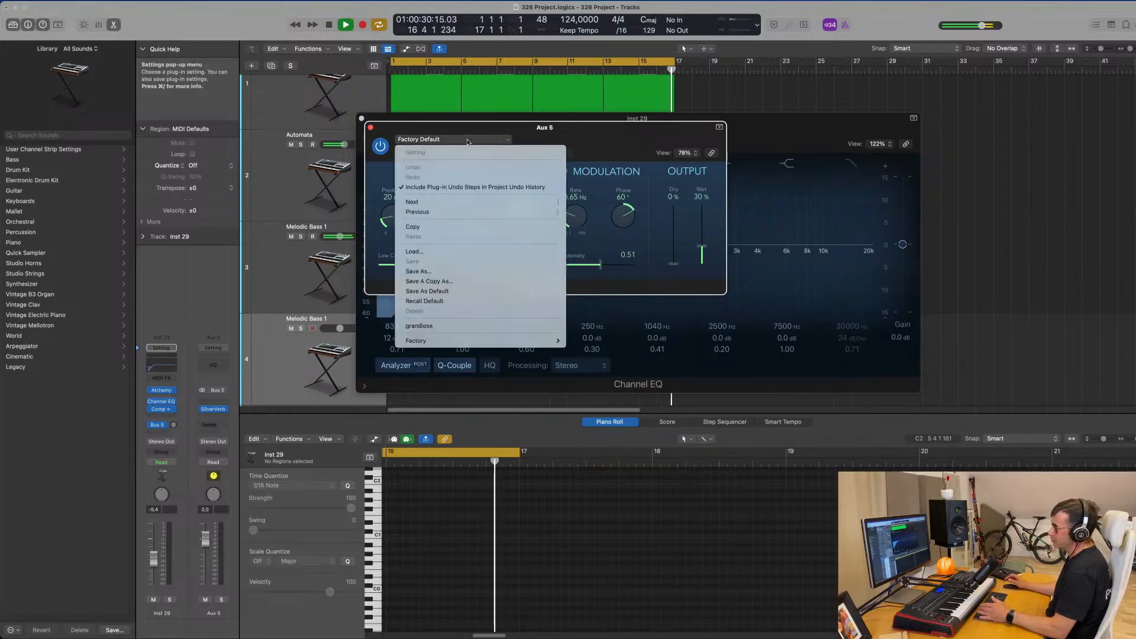
click(453, 325)
drag(703, 221, 703, 204)
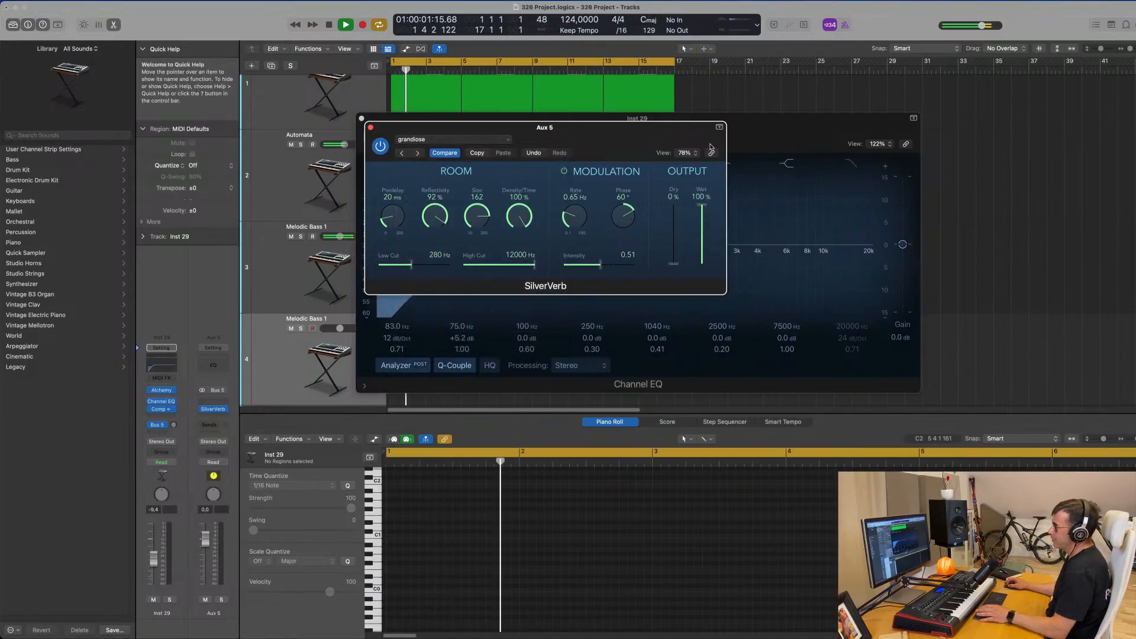
drag(581, 133, 770, 165)
drag(622, 132, 1033, 139)
drag(704, 155, 739, 170)
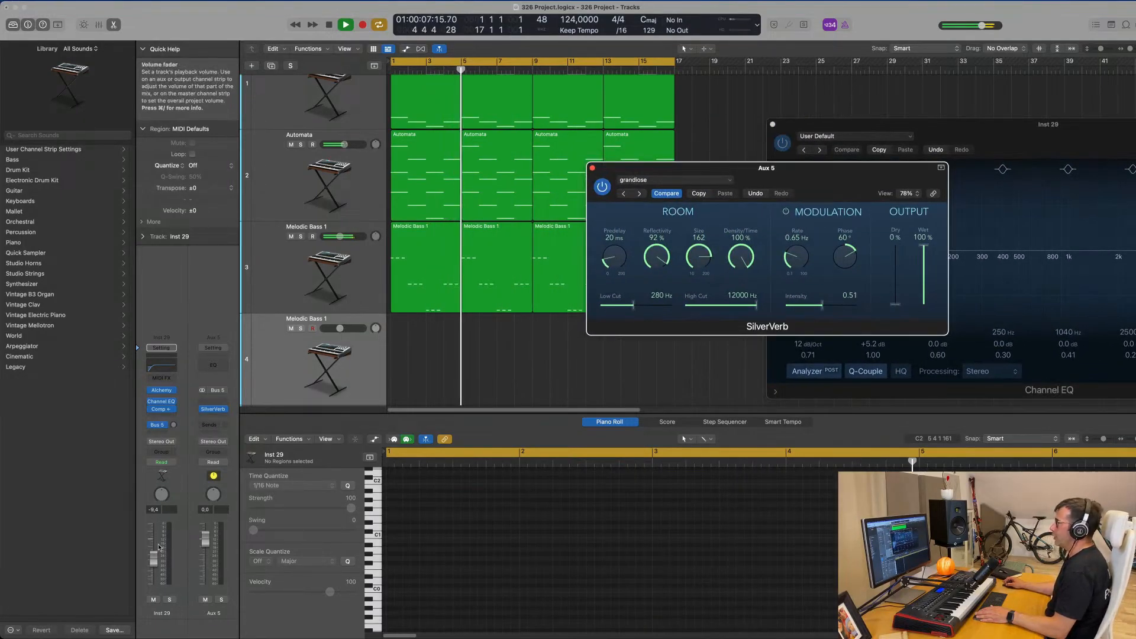
Raise the duplicated track's volume to -5.8 dB and turn up its Bus 5 reverb send.
drag(154, 557, 155, 550)
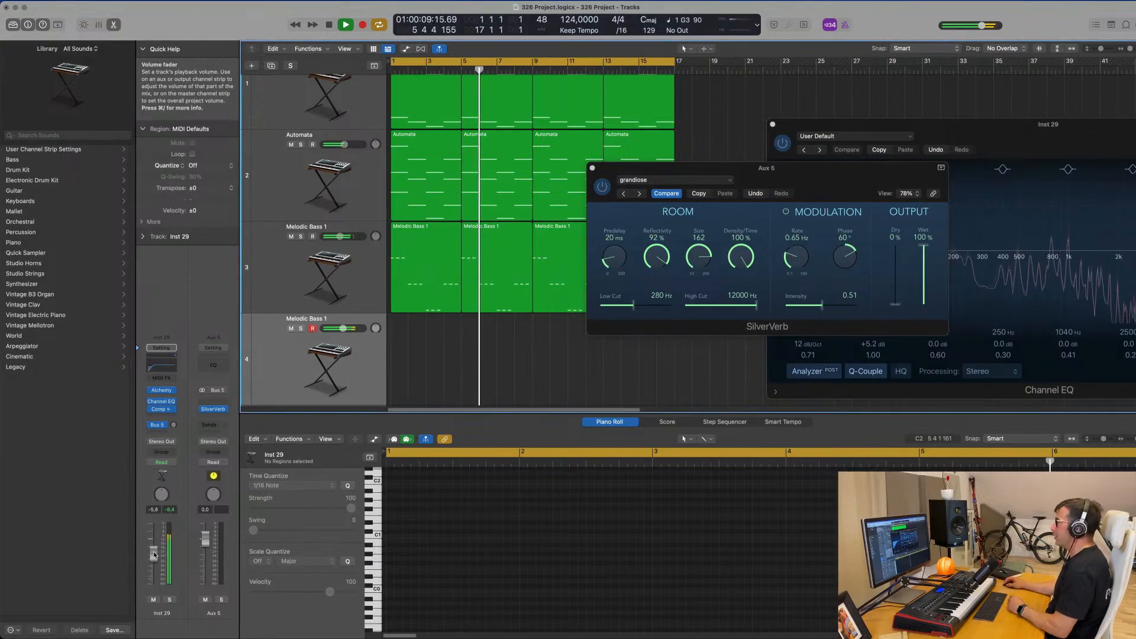
mouse_move(173, 424)
mouse_down()
mouse_move(176, 410)
mouse_move(179, 423)
mouse_up()
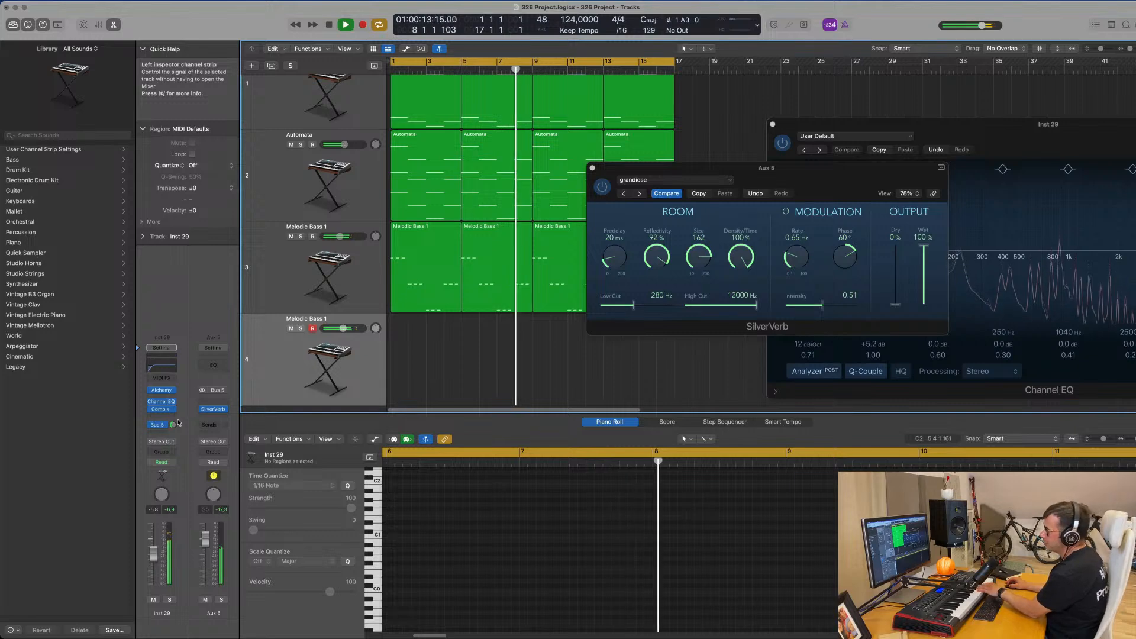
Try the Bright and Short & Dirty snapshots in the duplicated track's Alchemy, and load the Ambient Guitar preset from the Guitars category instead.
click(161, 390)
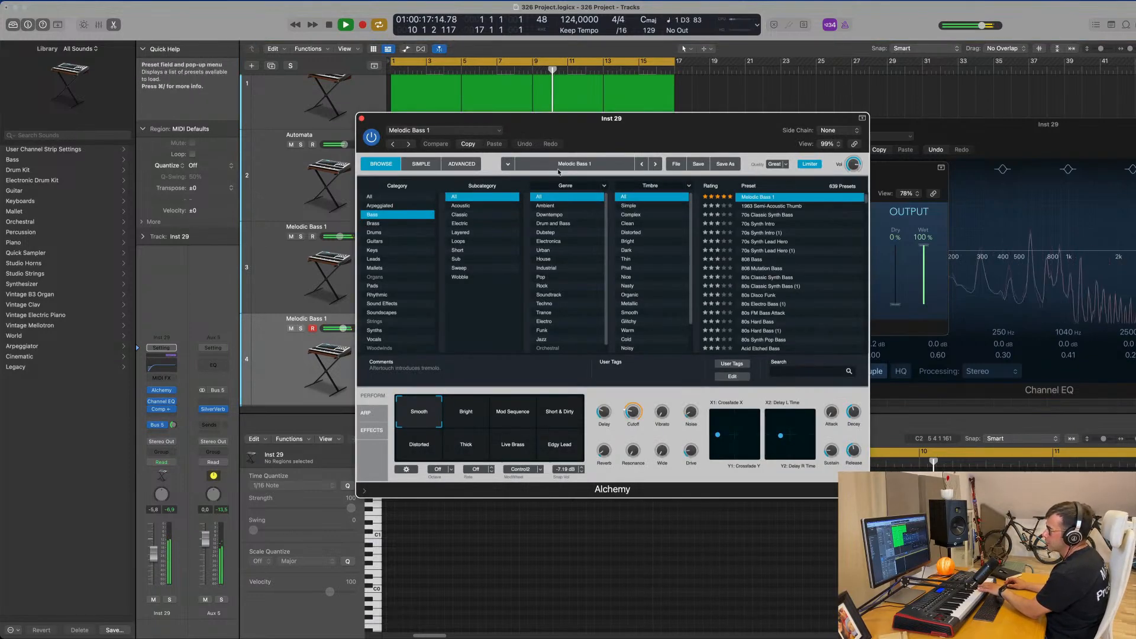
drag(710, 132, 594, 211)
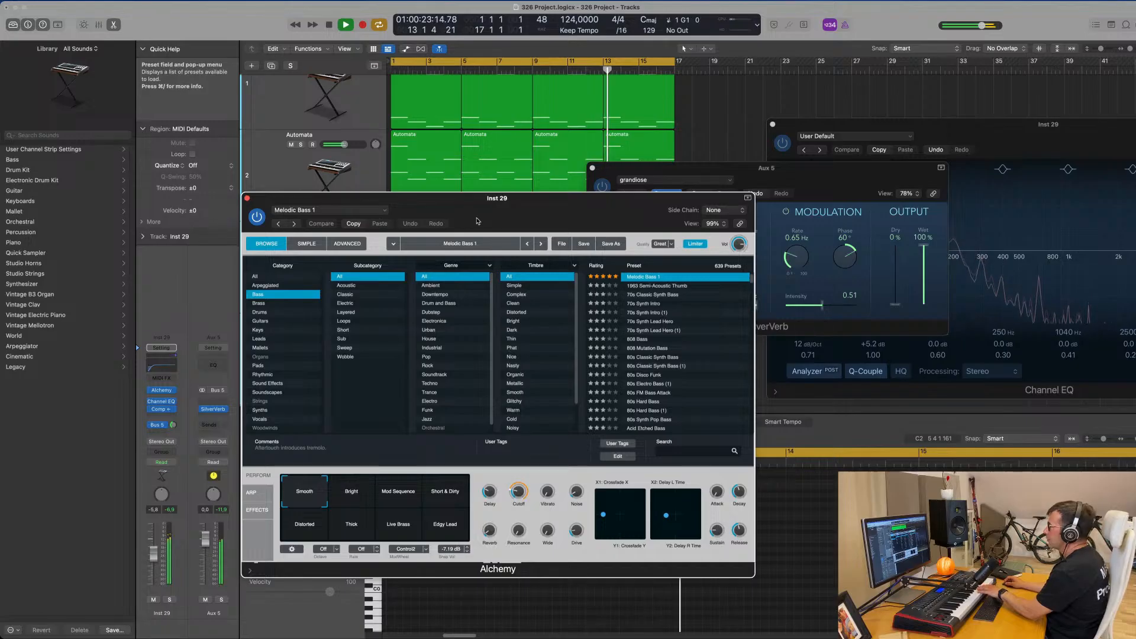
click(358, 496)
click(418, 496)
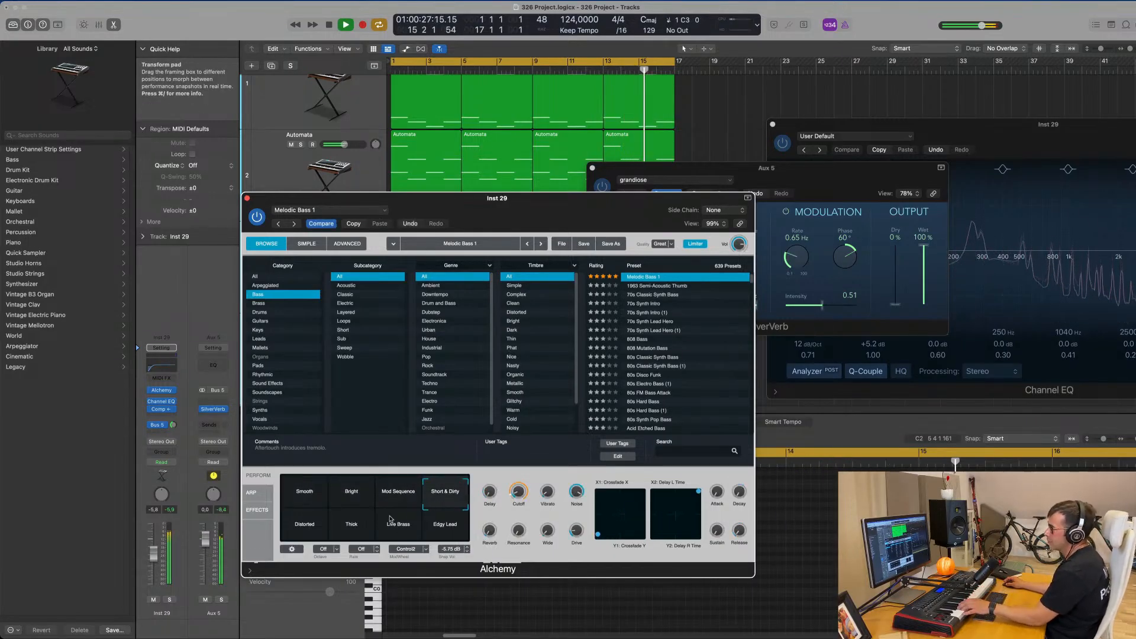
click(267, 321)
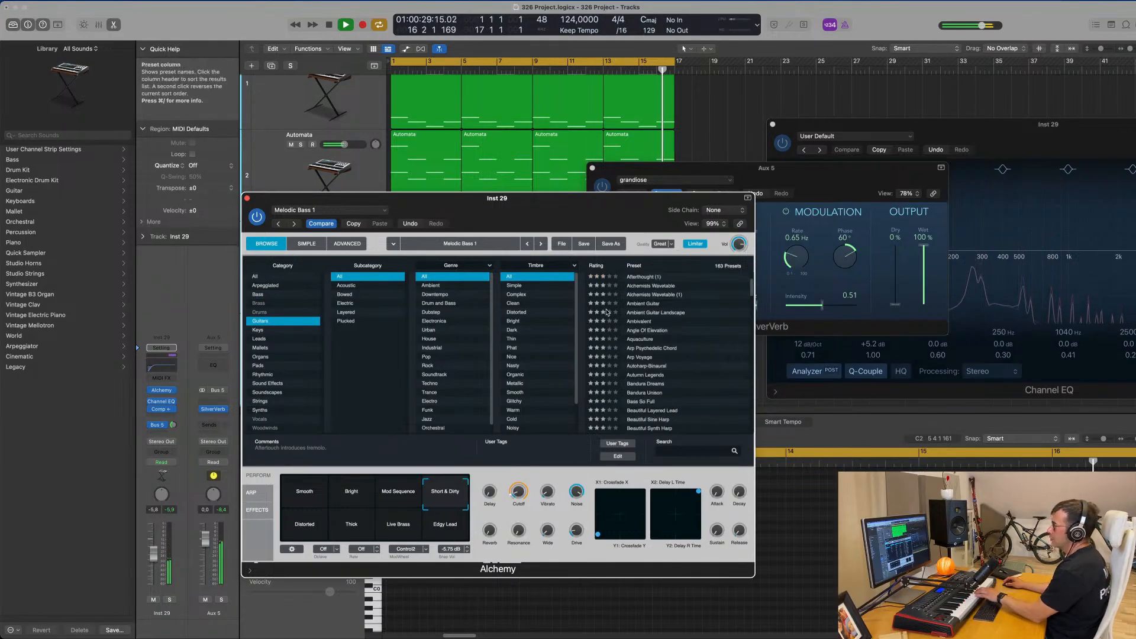
drag(550, 201, 643, 174)
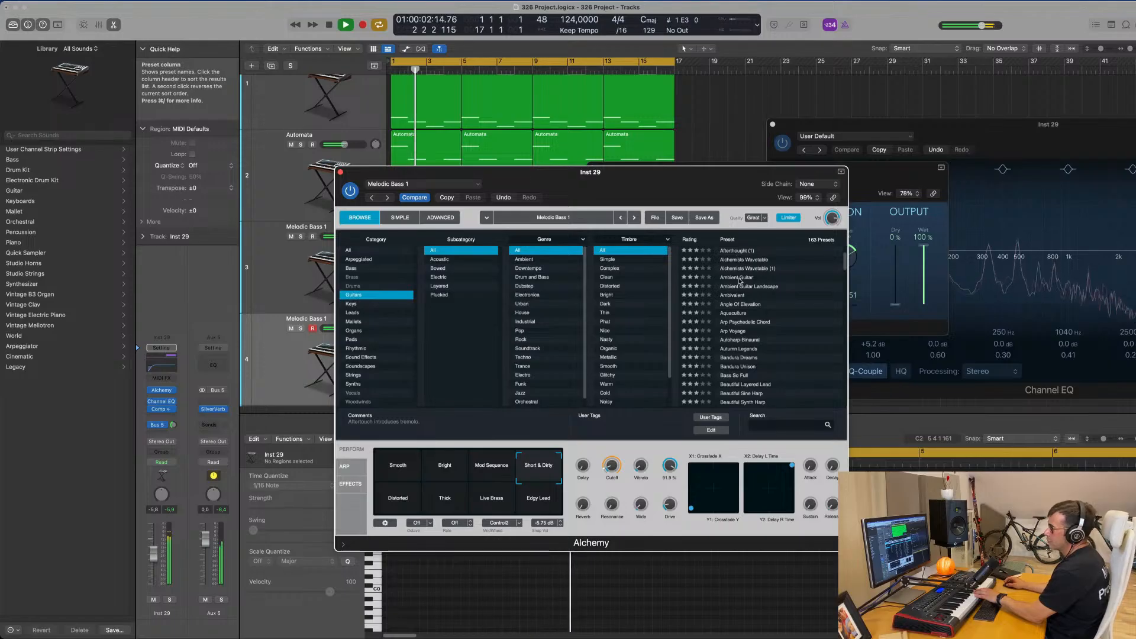
click(718, 277)
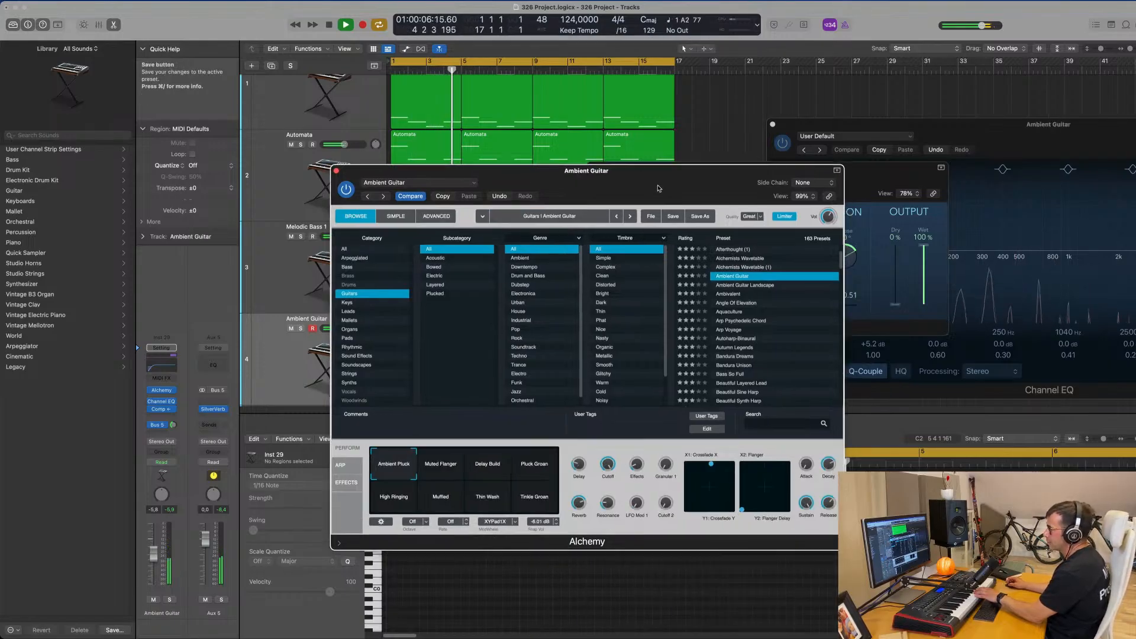
Raise the Ambient Guitar track's volume to -4.2 dB and try the Delay Build and Pluck Groan snapshots.
drag(158, 549, 159, 547)
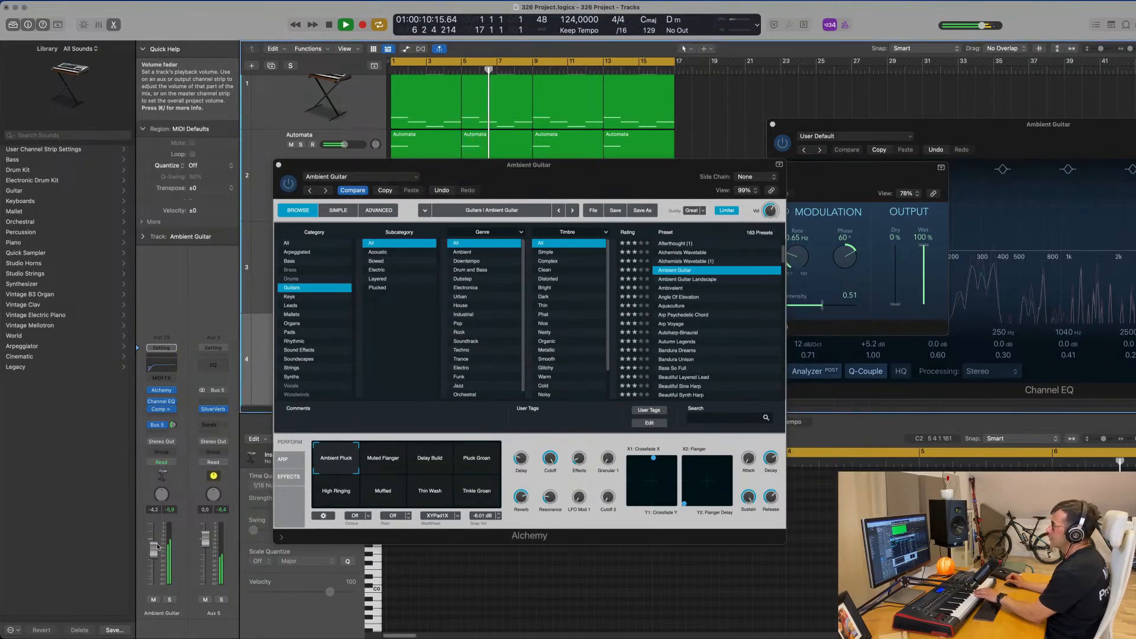
click(441, 465)
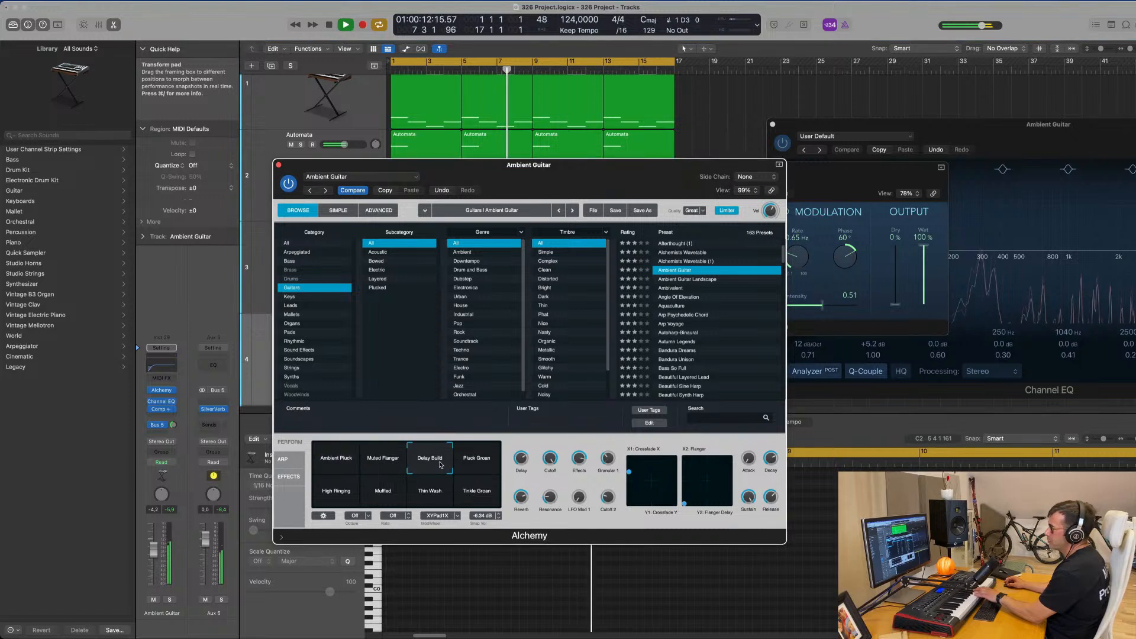
click(488, 466)
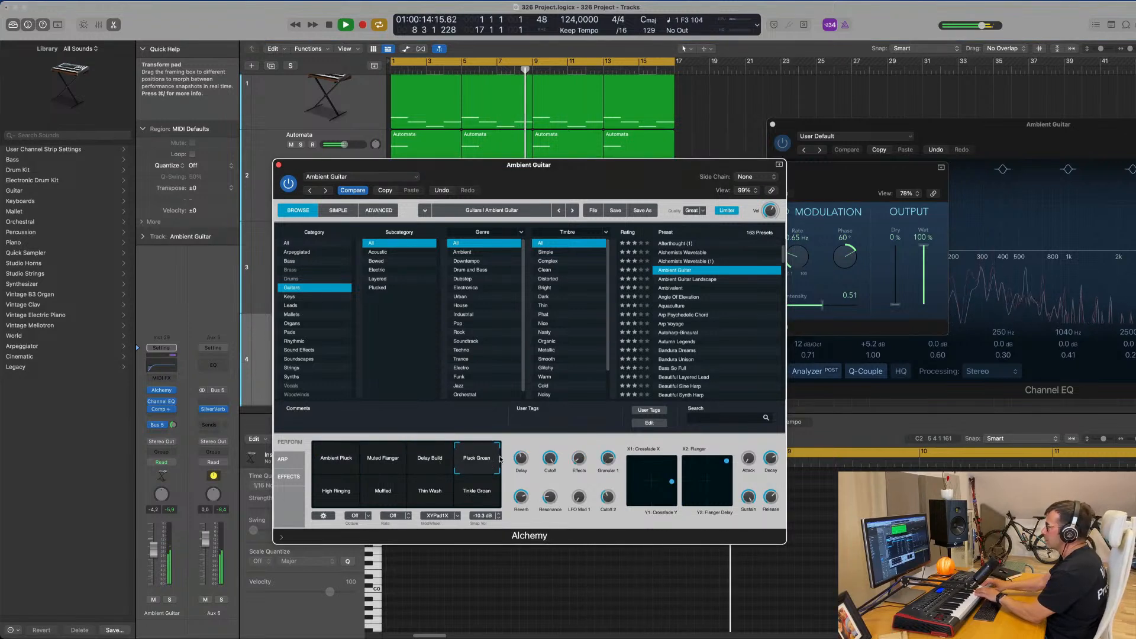
Audition the Ambient Guitar Landscape and Angle Of Elevation presets, trying the latter's Tremolo Arp, Thin Tremolo Arp, Slow Arp Tremolo and Thick Tremolo Arp snapshots.
click(704, 280)
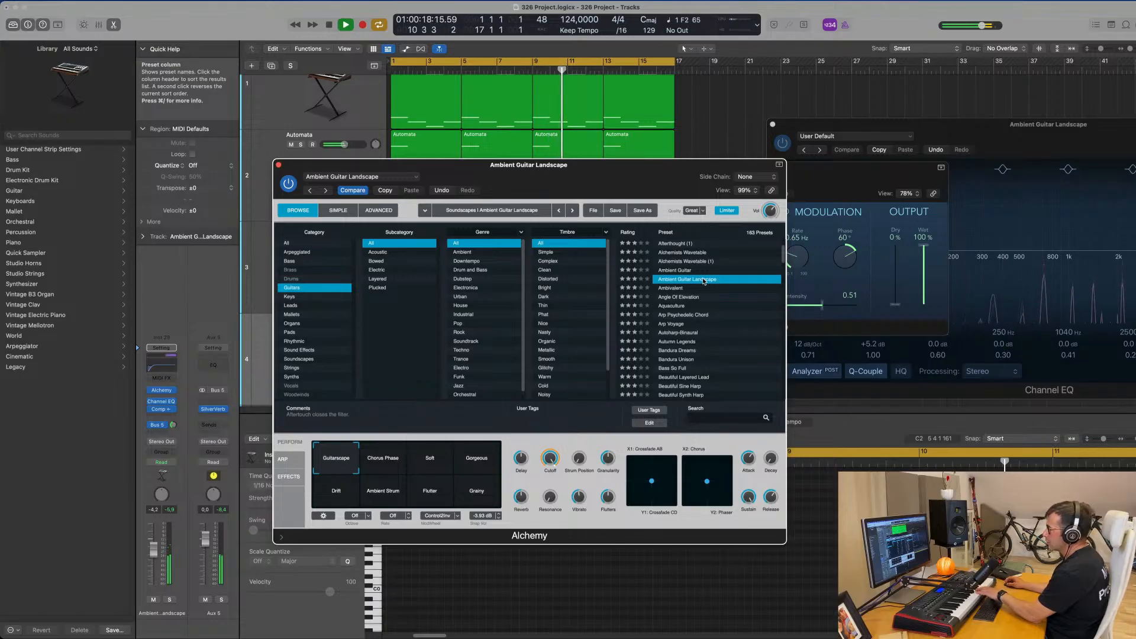
click(679, 298)
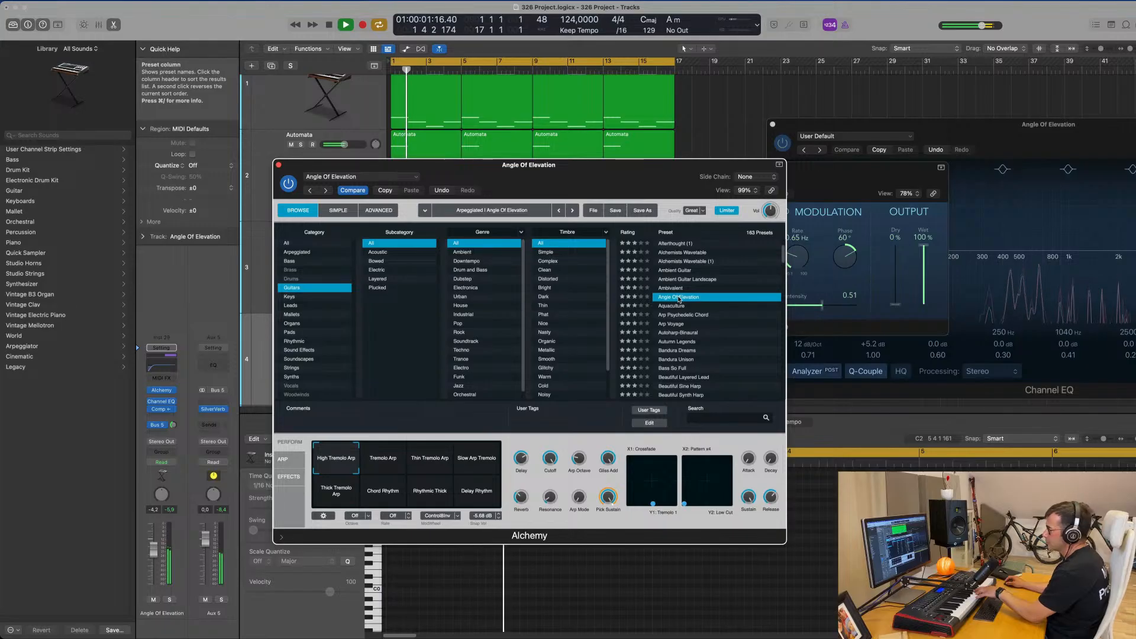
click(384, 464)
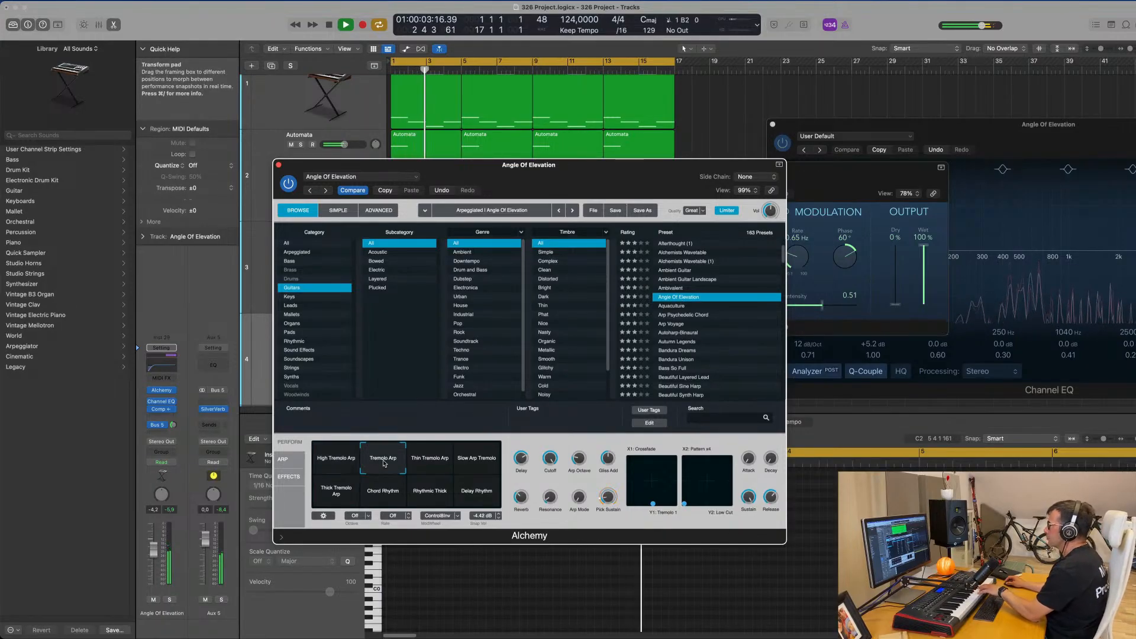
click(430, 460)
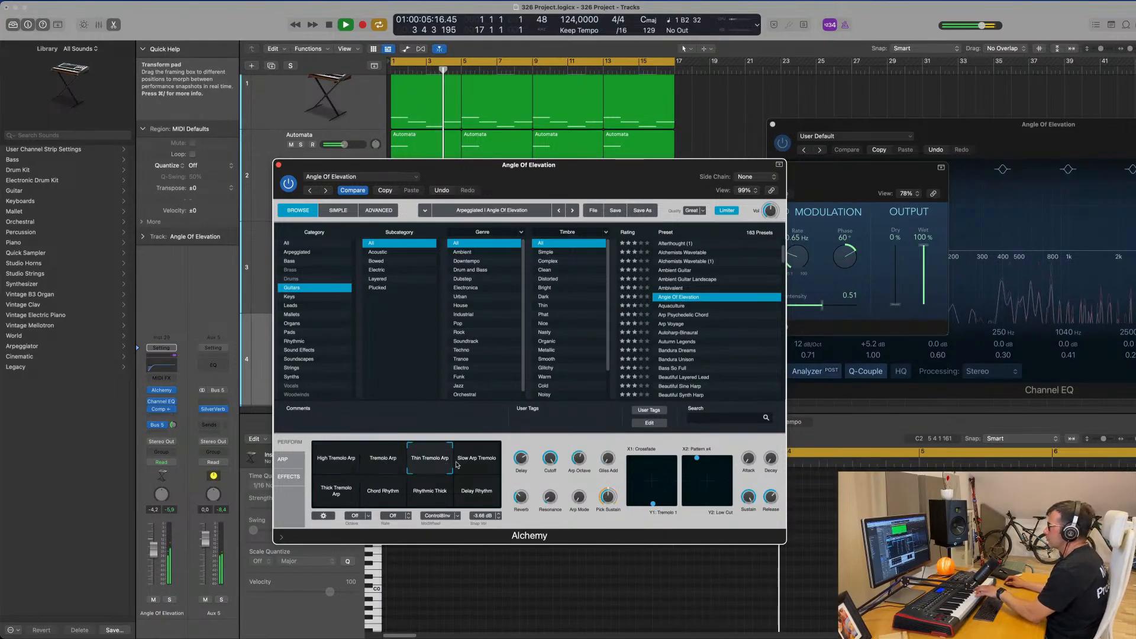
click(477, 459)
click(343, 495)
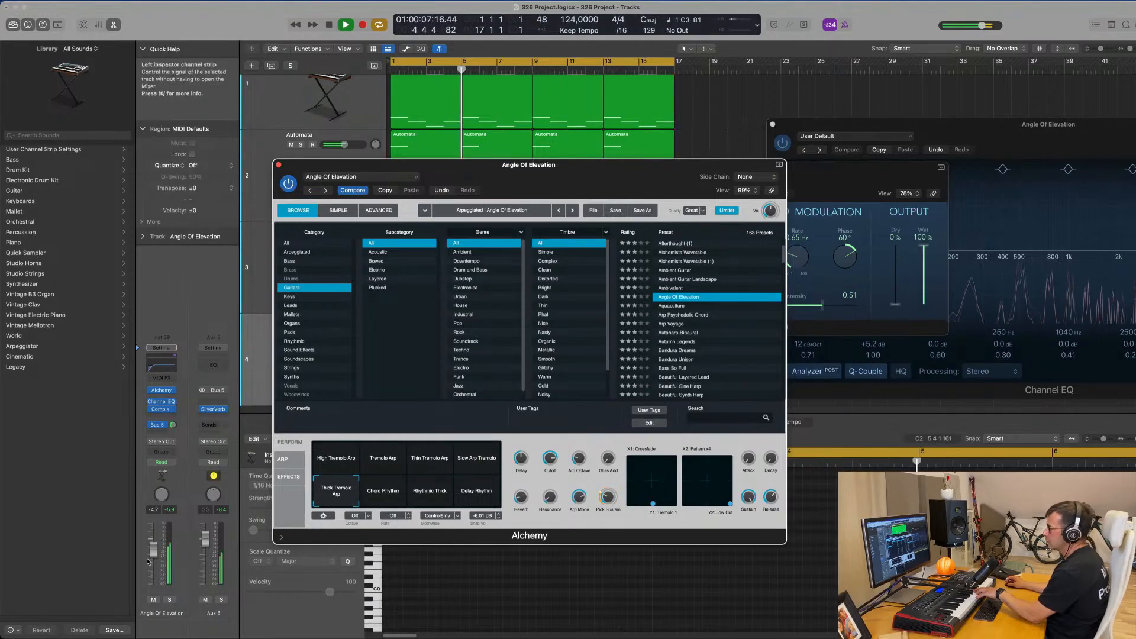
Try Arp Psychedelic Chord, load the Autumn Legends preset instead, lower the track's volume and choose the Round Ambient Pluck snapshot.
click(683, 304)
click(689, 314)
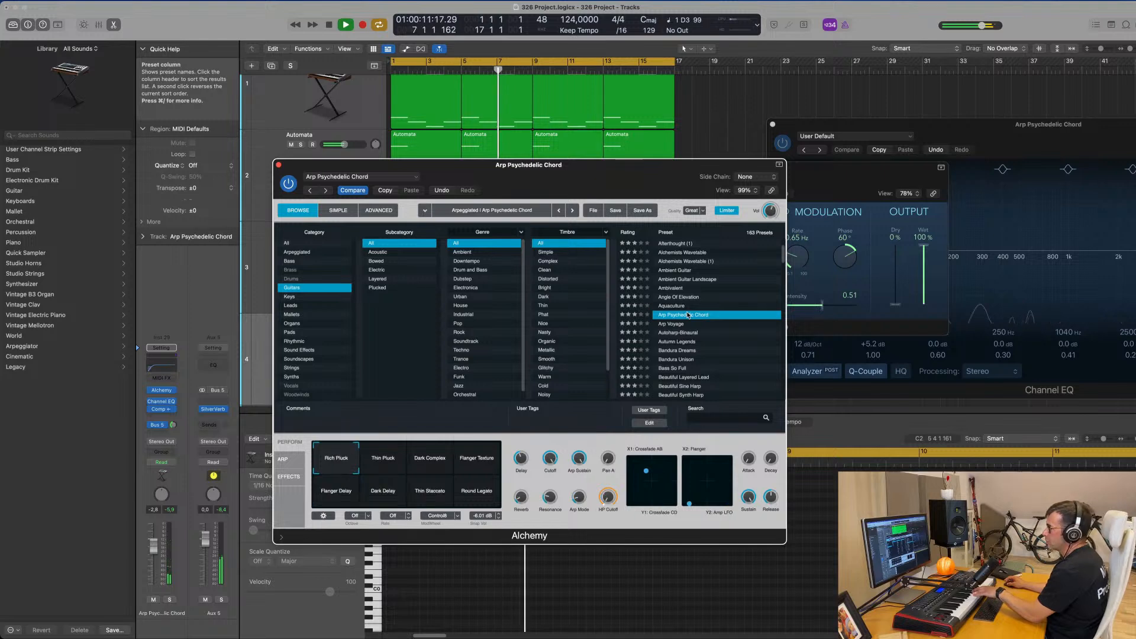
click(689, 342)
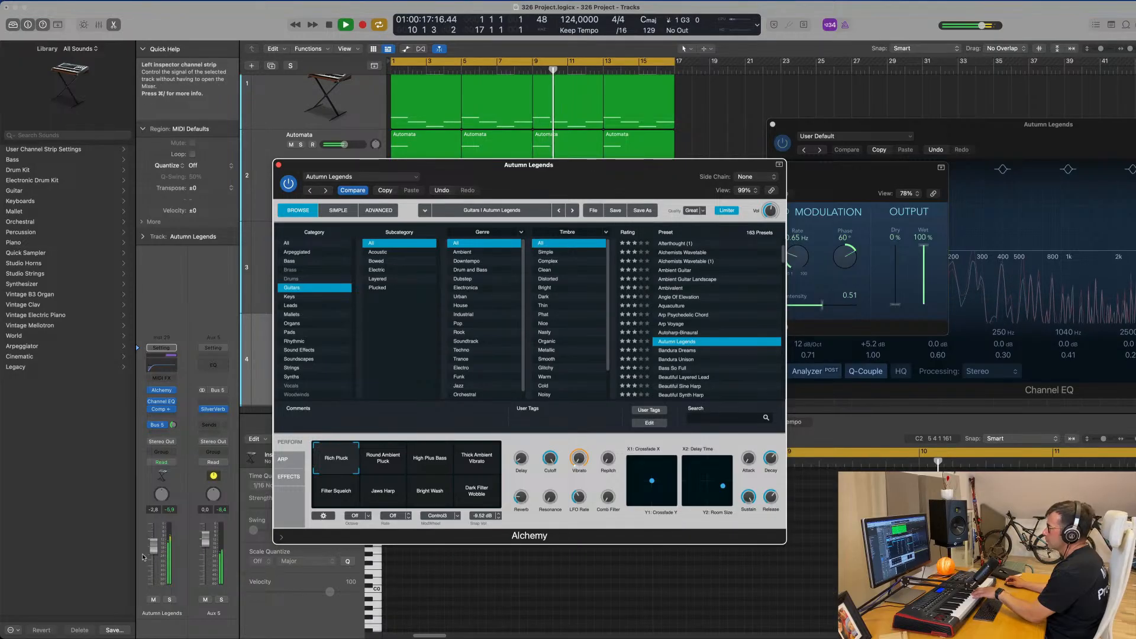
drag(154, 547, 154, 554)
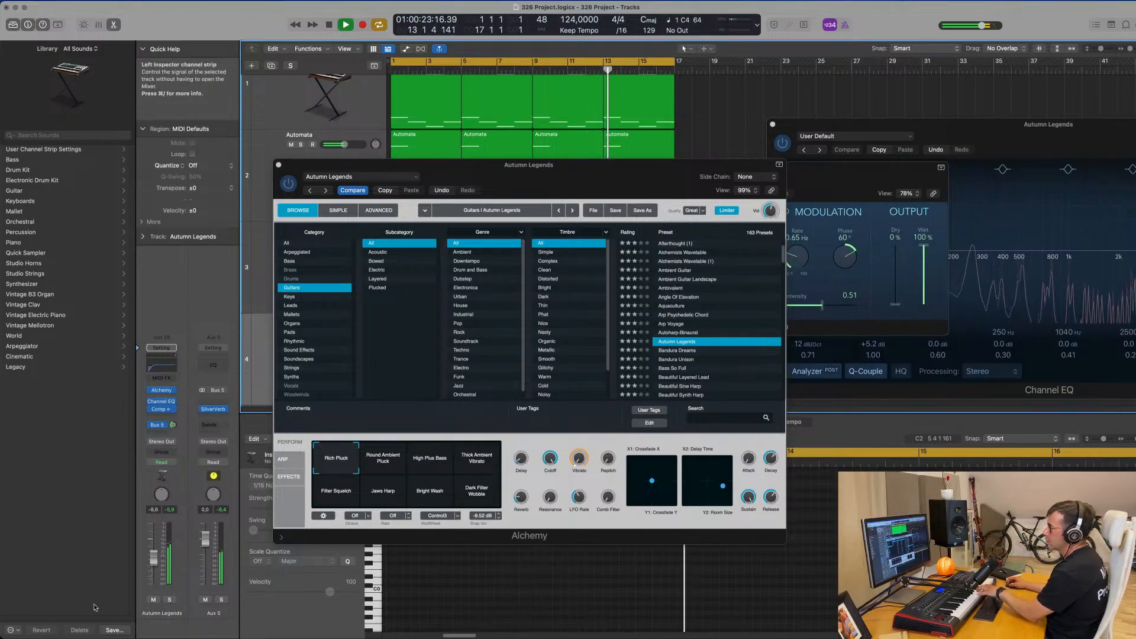
click(379, 463)
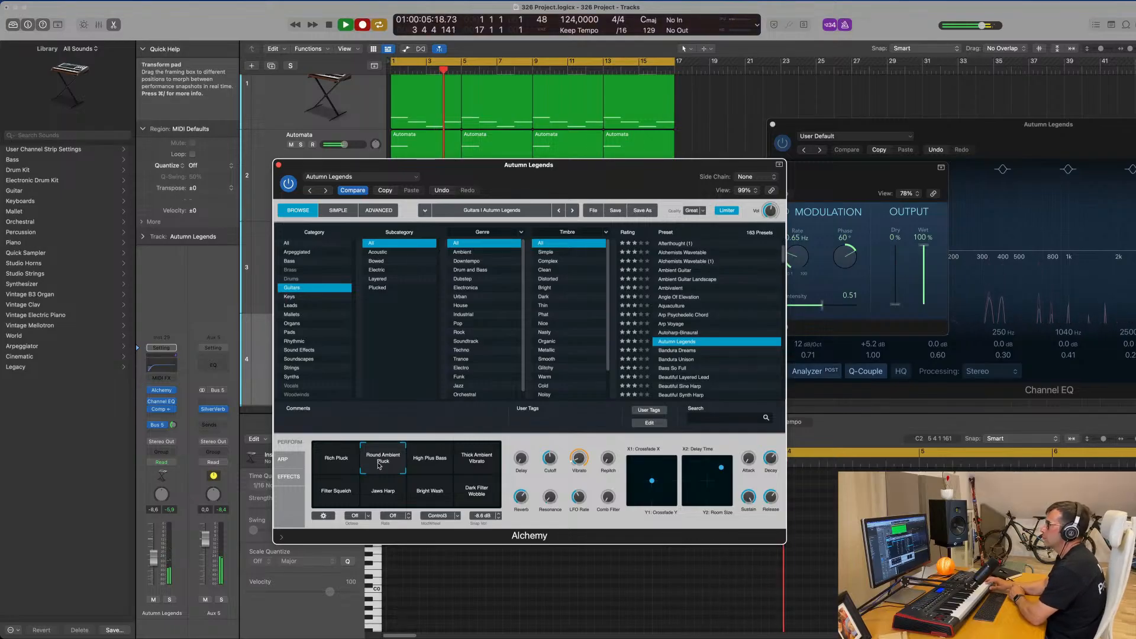
Record a two-bar melody on the Autumn Legends track and move the recorded region to the start of bar 1.
key(r)
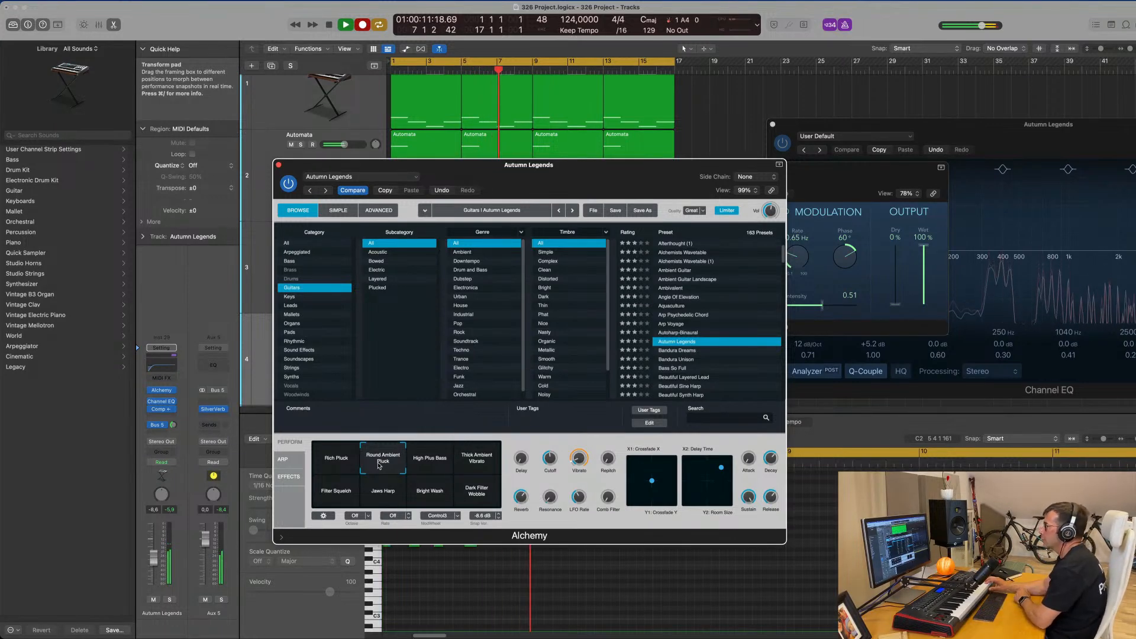
key(space)
drag(680, 178, 1135, 172)
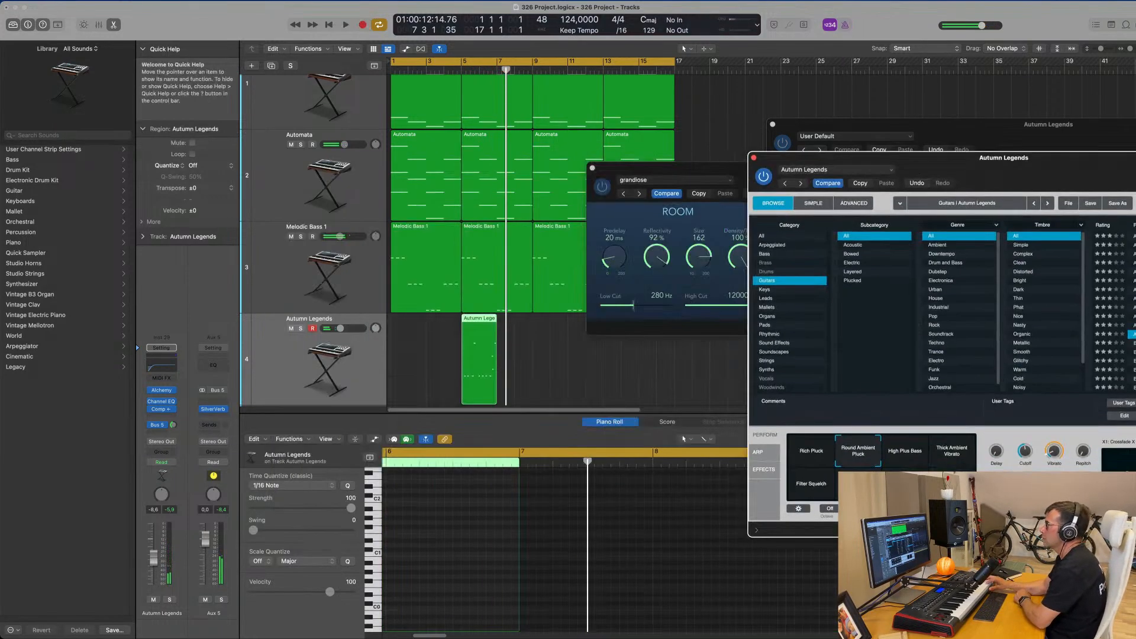
drag(481, 323, 410, 323)
Quantize all notes of the Autumn Legends region to 1/16 Note and play the region back.
key(e)
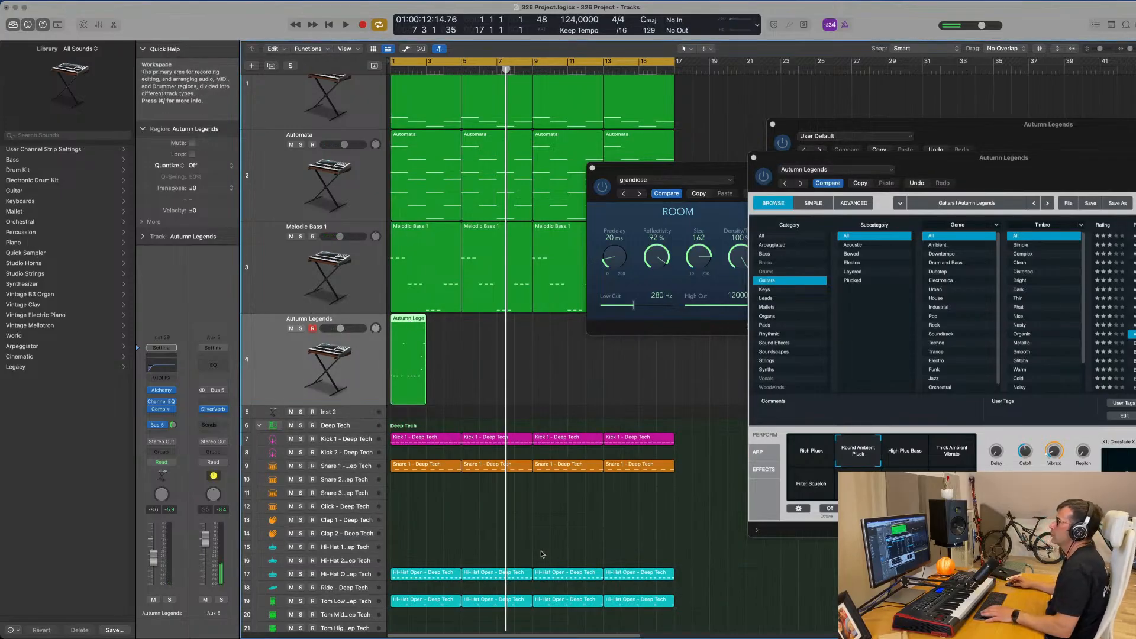
key(e)
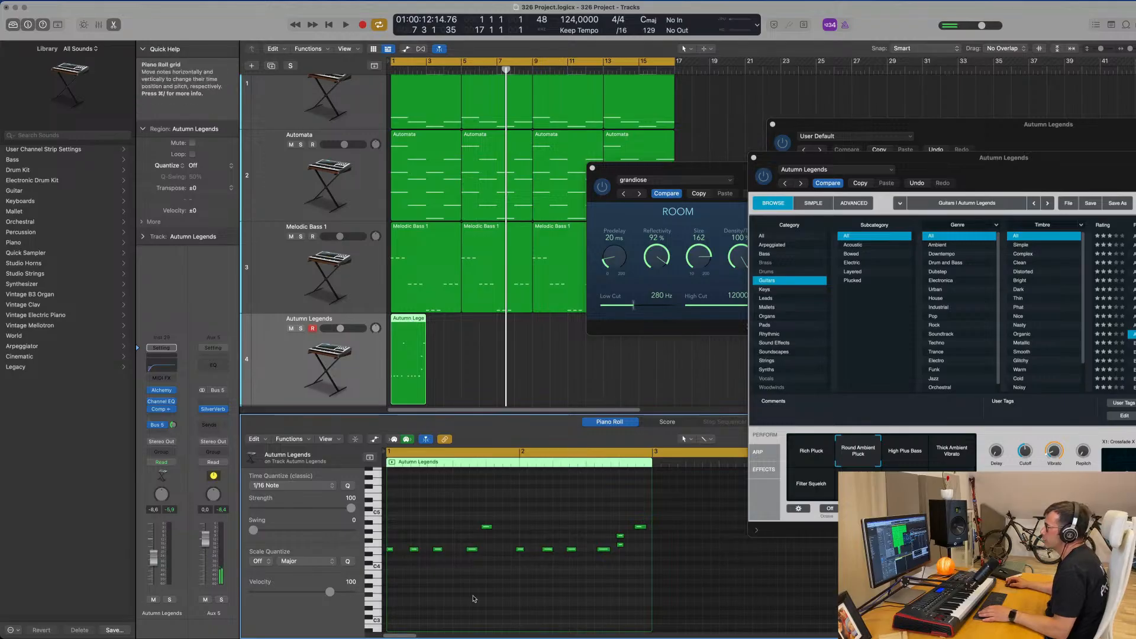
key(super+a)
key(space)
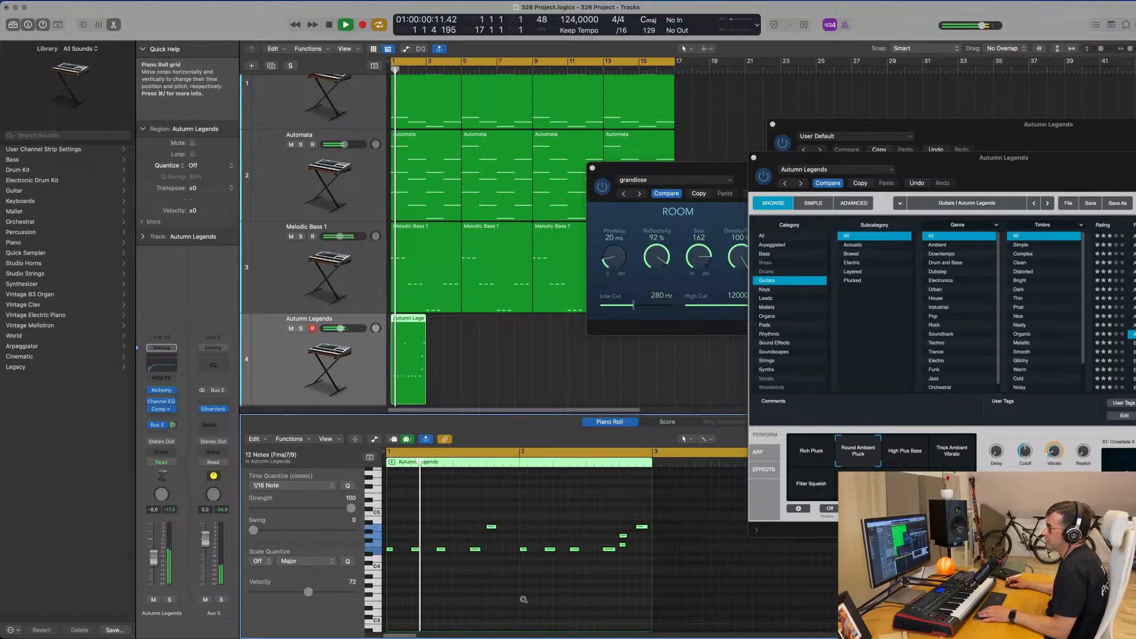
Delete the lower of the two short stacked notes near the end of bar 2, and listen to the melody again.
scroll(507, 596, up, 1)
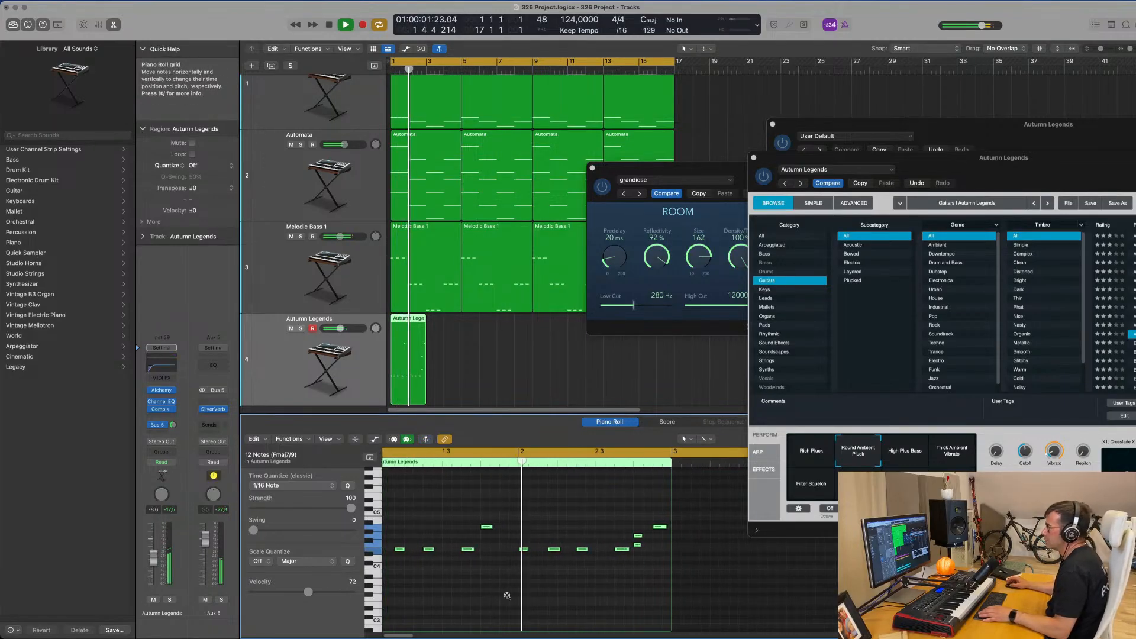
click(642, 545)
key(space)
key(space)
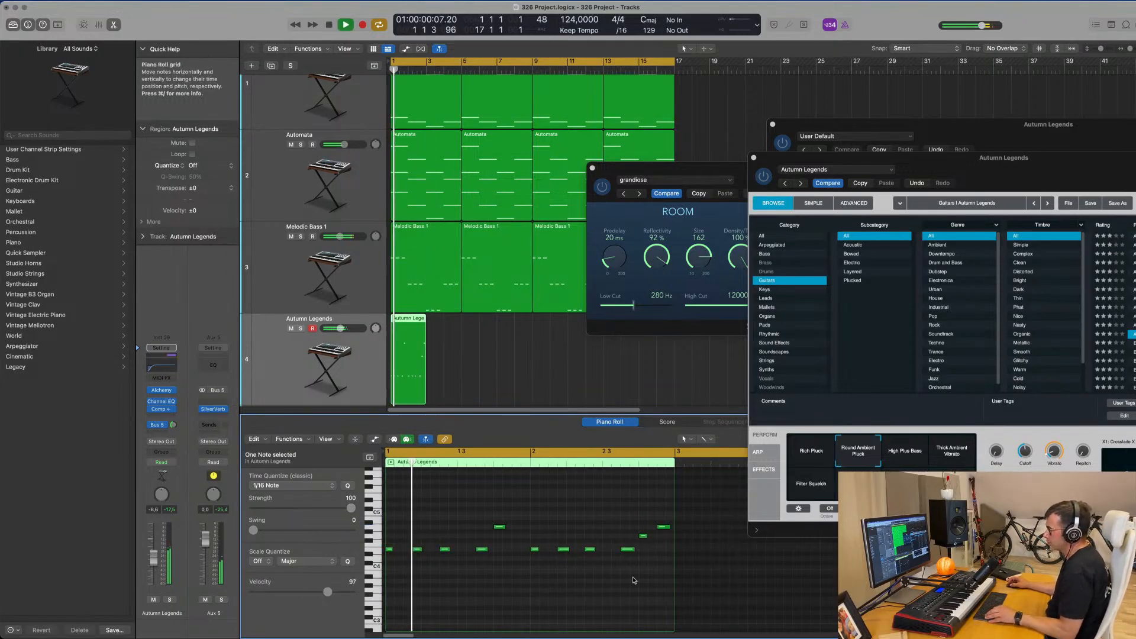
scroll(627, 562, down, 1)
scroll(592, 587, down, 1)
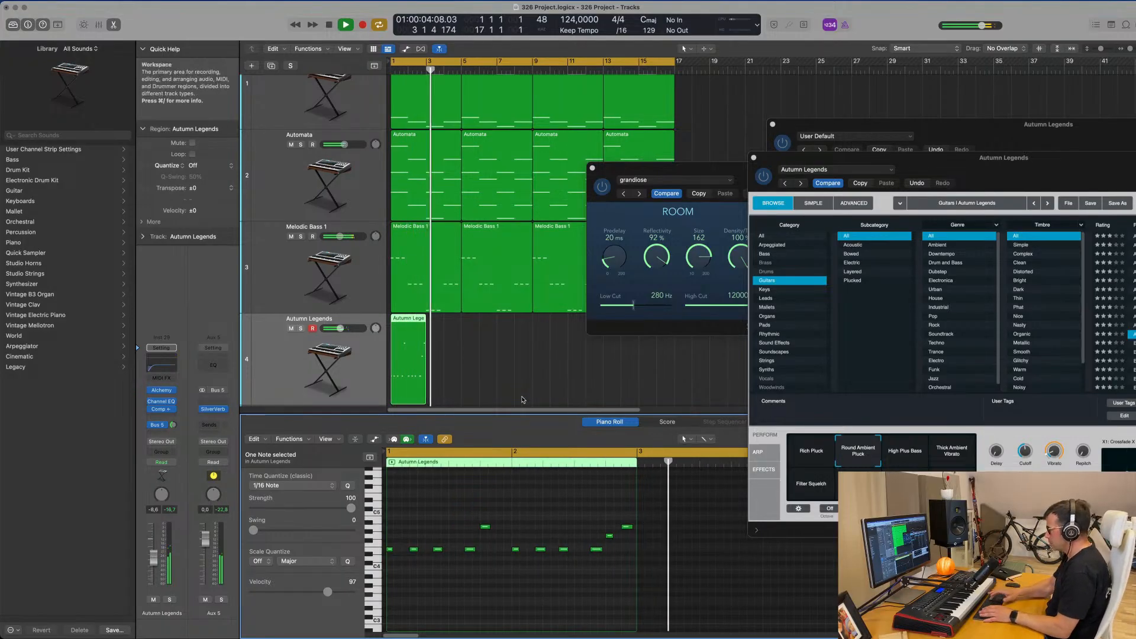
key(space)
Repeat the two-bar Autumn Legends region until it fills the cycle up to bar 17, moving the SilverVerb window out of the way.
drag(517, 358, 370, 369)
key(super+r)
key(super+r)
key(super+r)
key(super+r)
key(super+r)
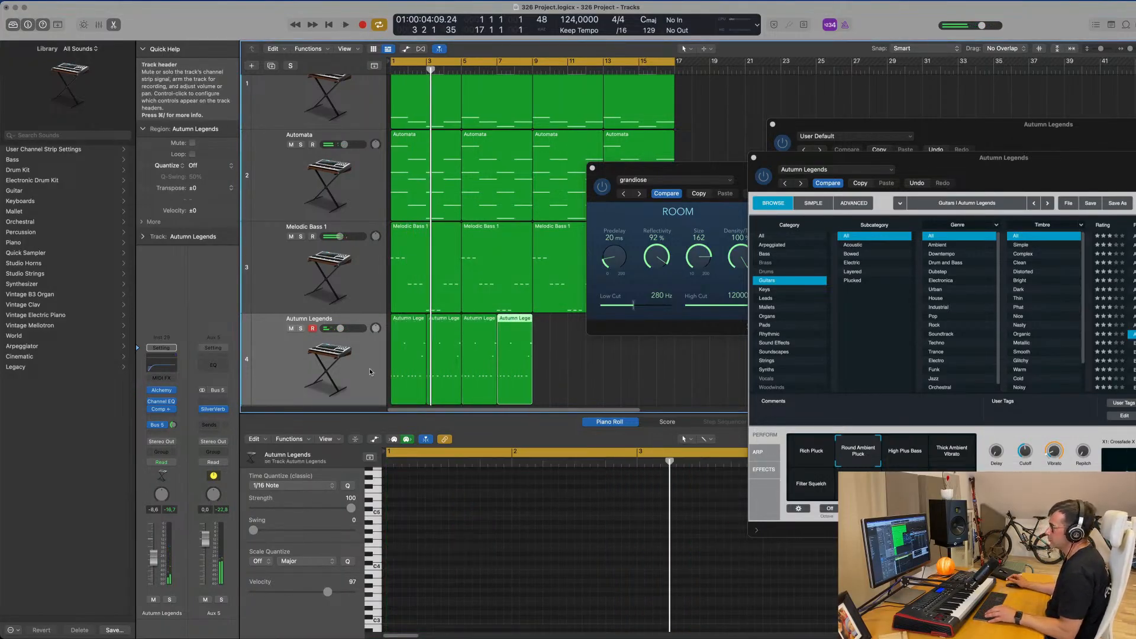
drag(683, 170, 850, 123)
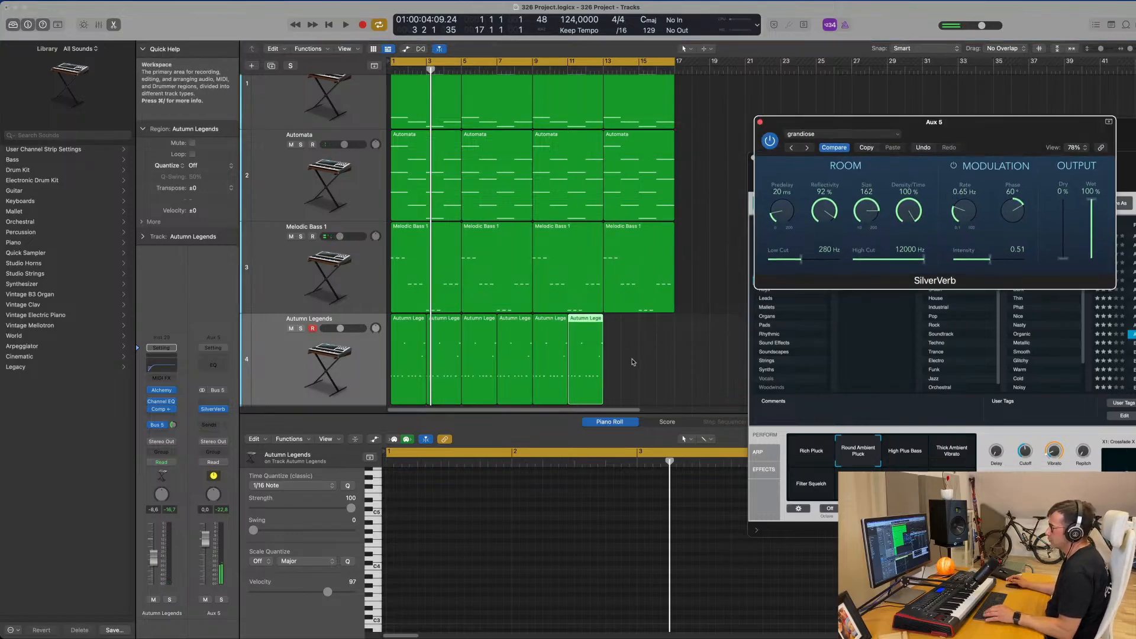
drag(566, 371, 566, 368)
key(super+r)
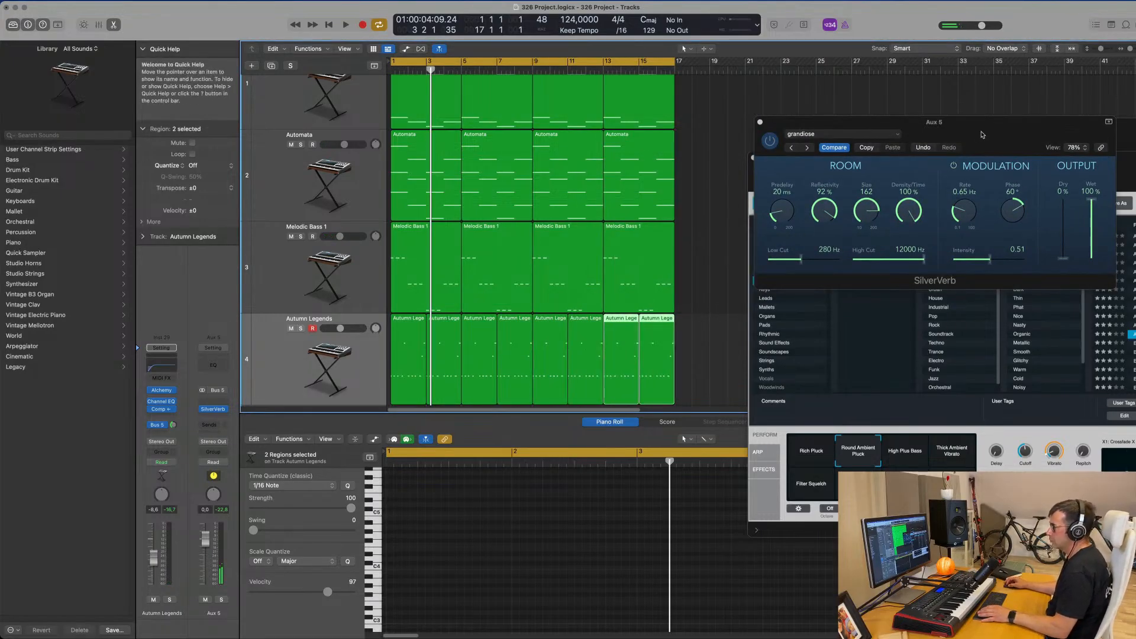
Close the Channel EQ, move the SilverVerb and Alchemy windows off the regions, and select all regions on the Autumn Legends track.
drag(983, 125, 916, 58)
drag(1084, 133, 820, 182)
drag(883, 117, 884, 113)
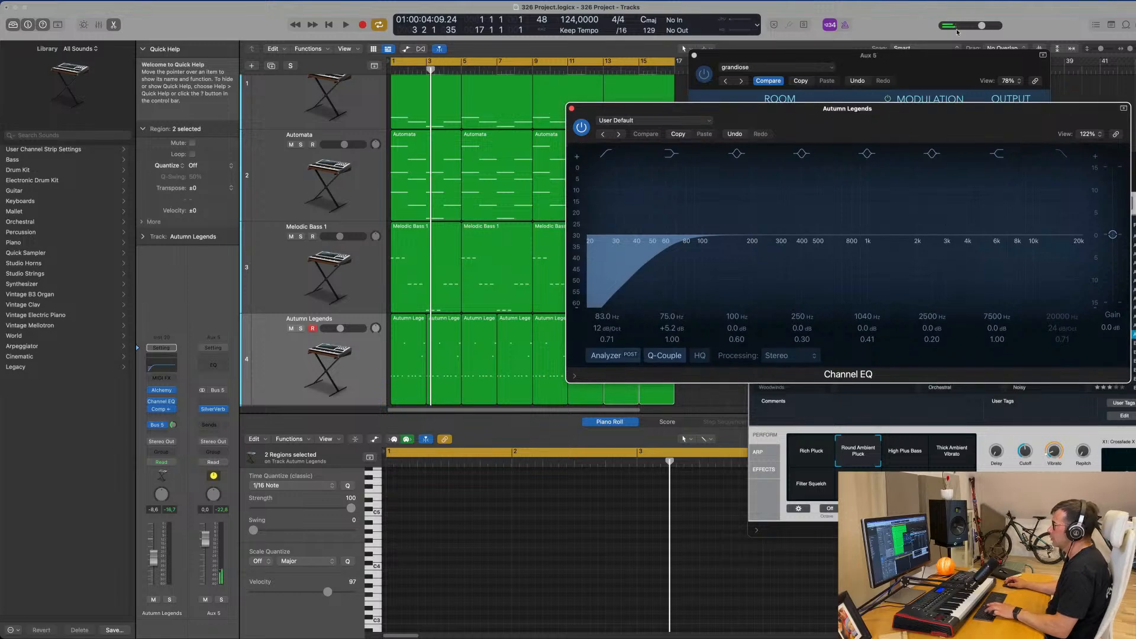
click(873, 2)
click(800, 12)
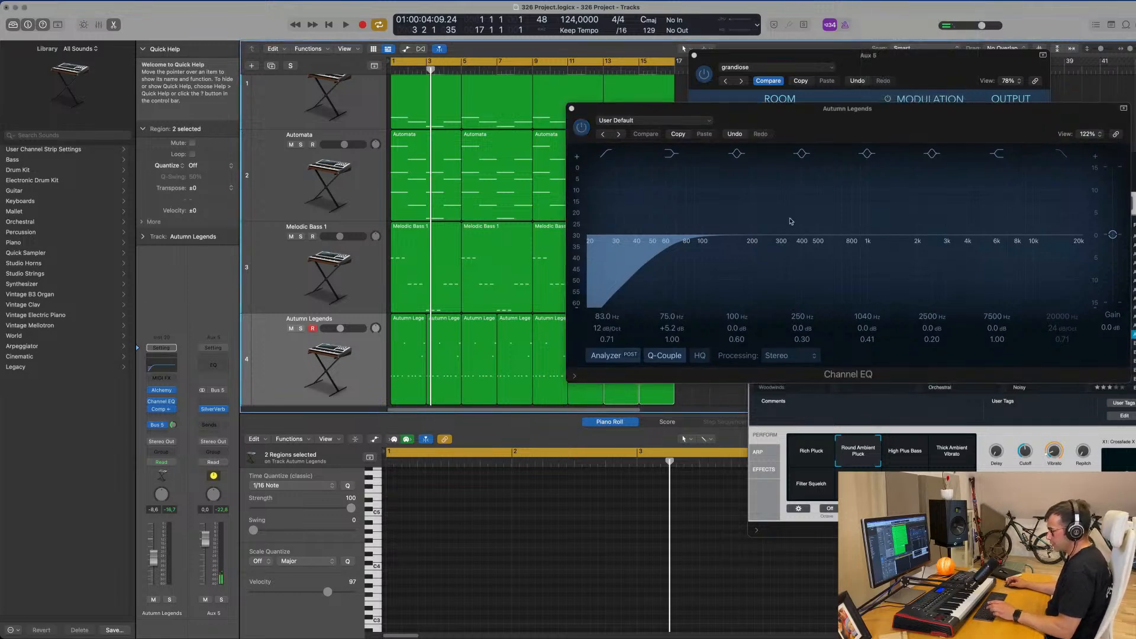
drag(1134, 158, 932, 225)
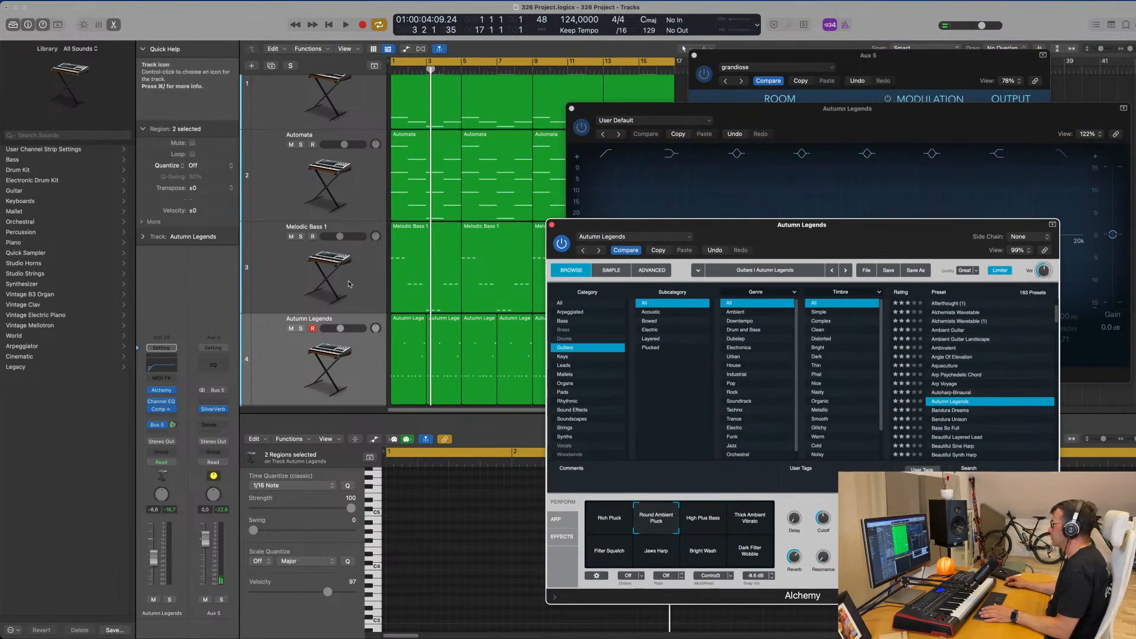
click(369, 380)
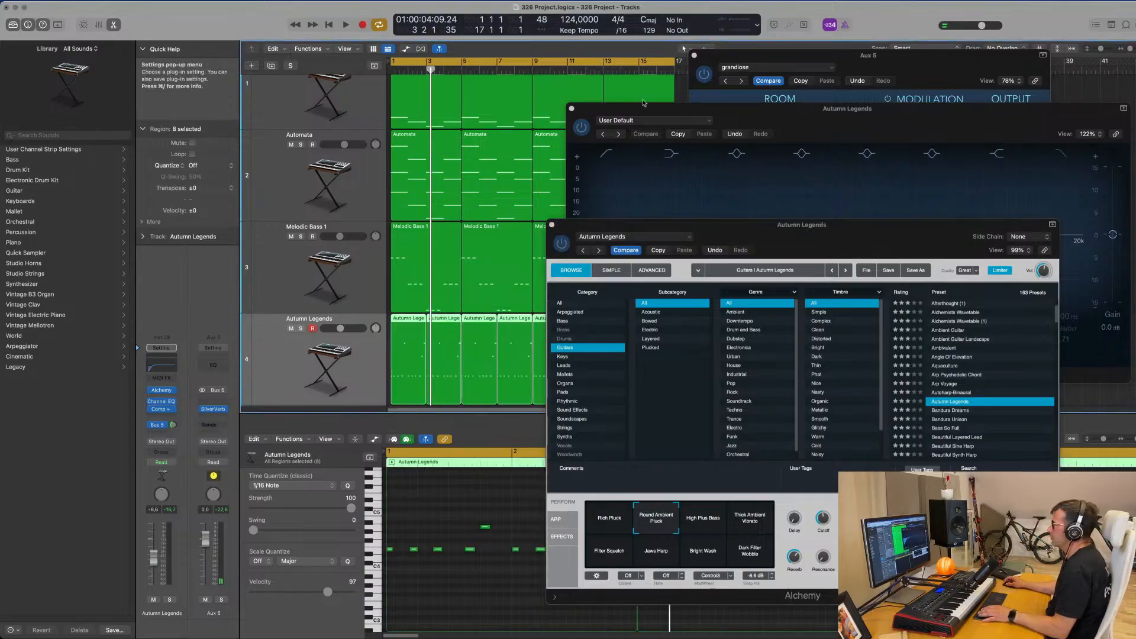
click(572, 108)
drag(583, 225, 826, 192)
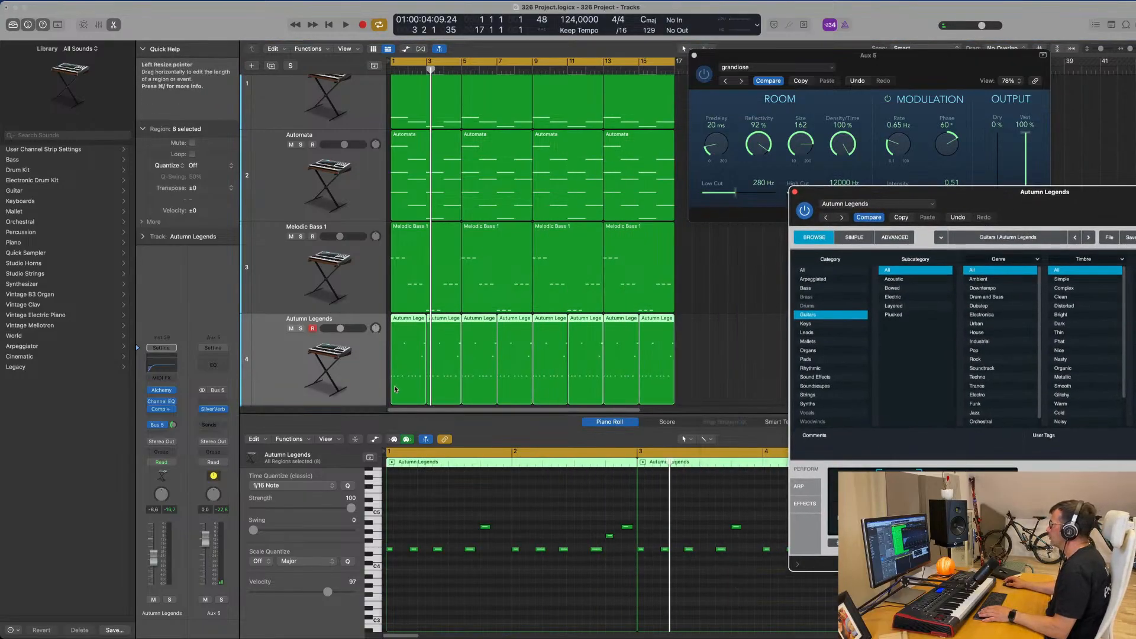
Raise the Autumn Legends track's volume to about -4.8 dB and adjust its Bus 5 reverb send during playback.
key(space)
drag(154, 557, 154, 553)
key(space)
key(space)
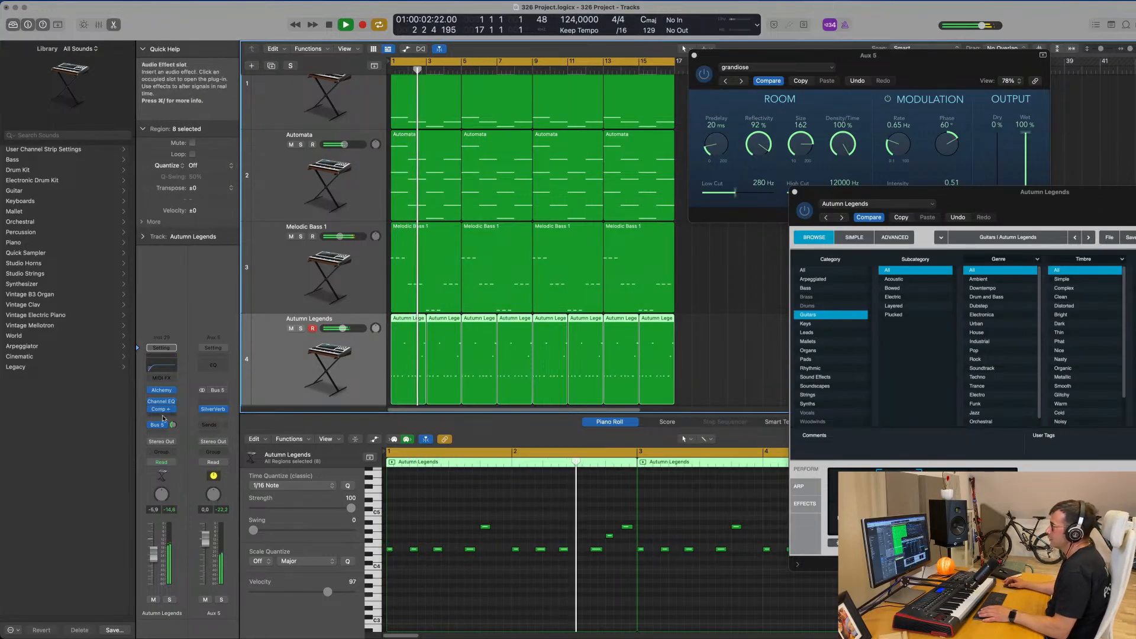
key(space)
key(space)
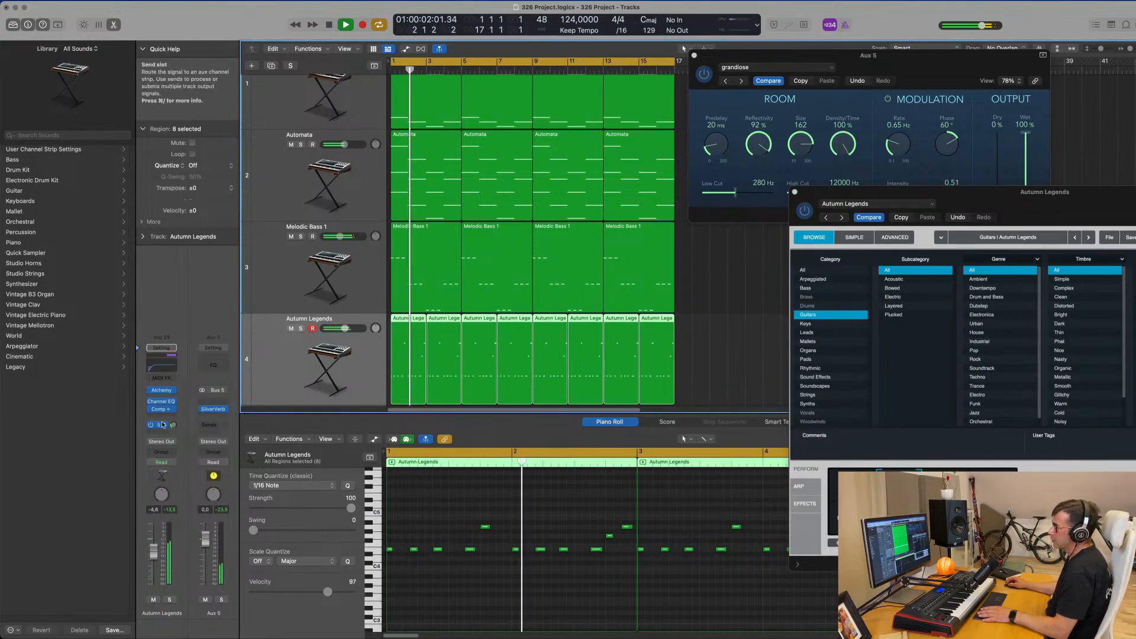
key(space)
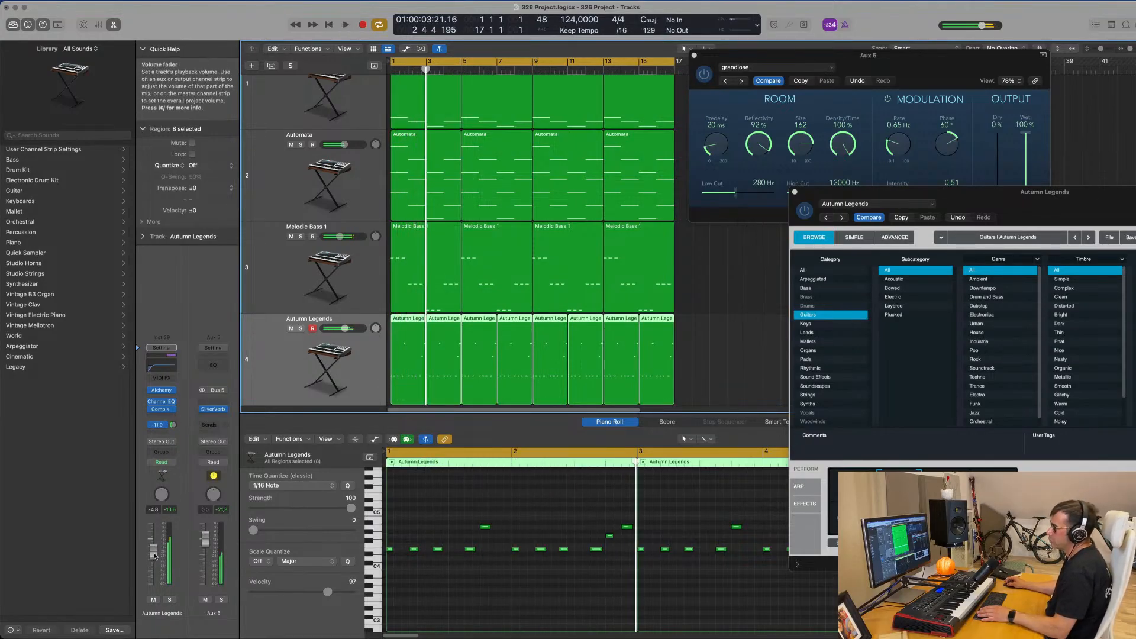
key(space)
Try the Vibrato and LFO Rate controls in Alchemy during playback, and raise the Autumn Legends track's volume to -3.7 dB.
drag(970, 191, 576, 184)
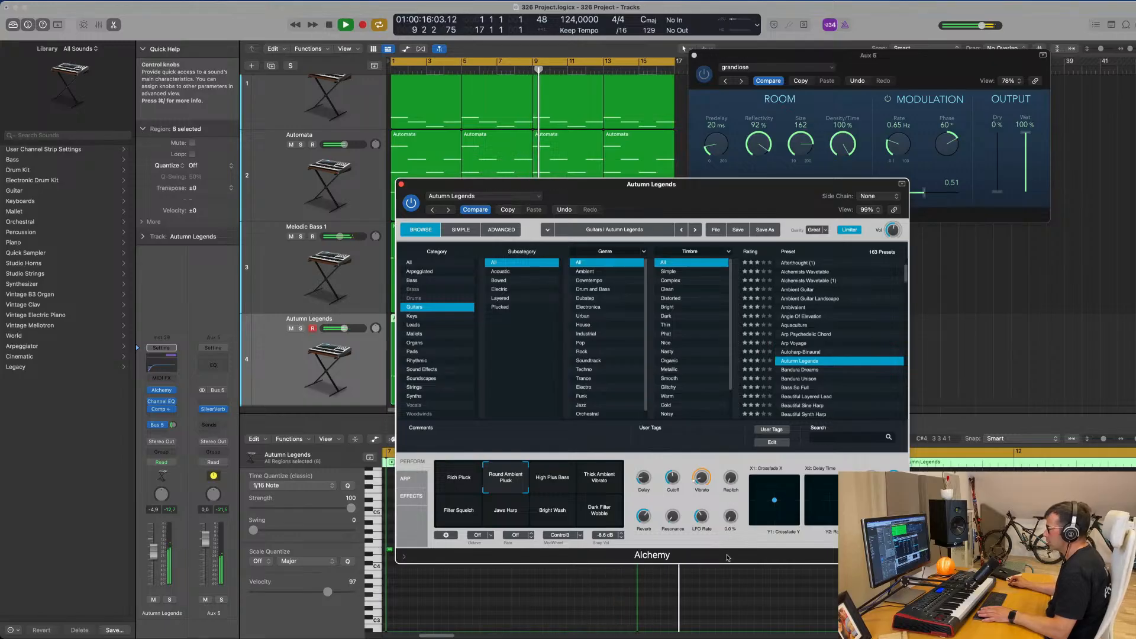
mouse_move(702, 477)
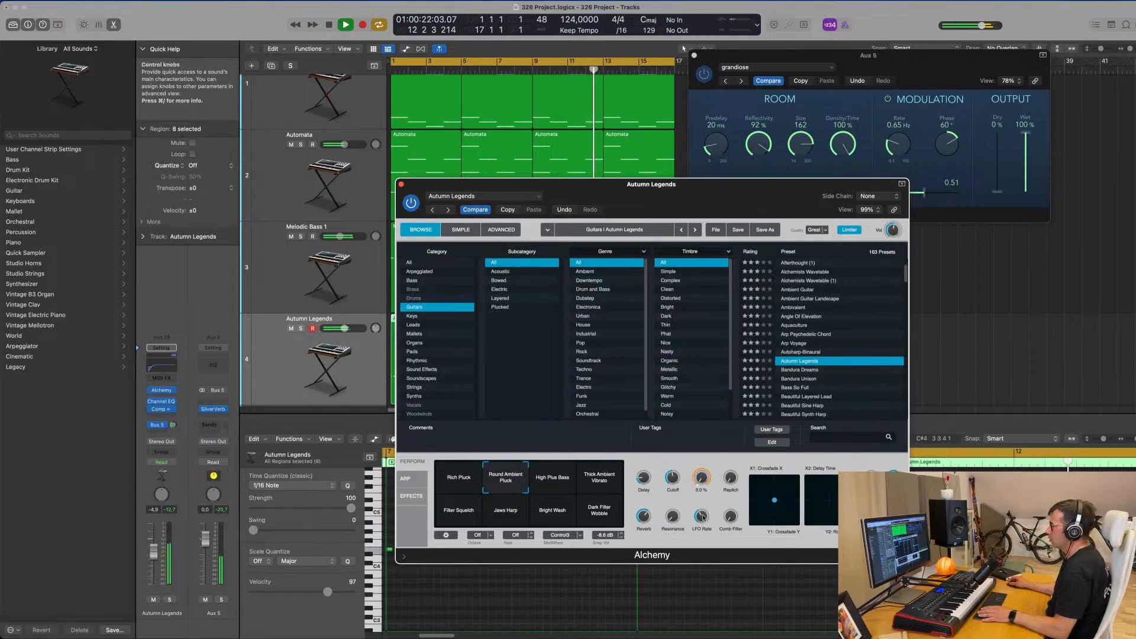
drag(703, 518, 703, 503)
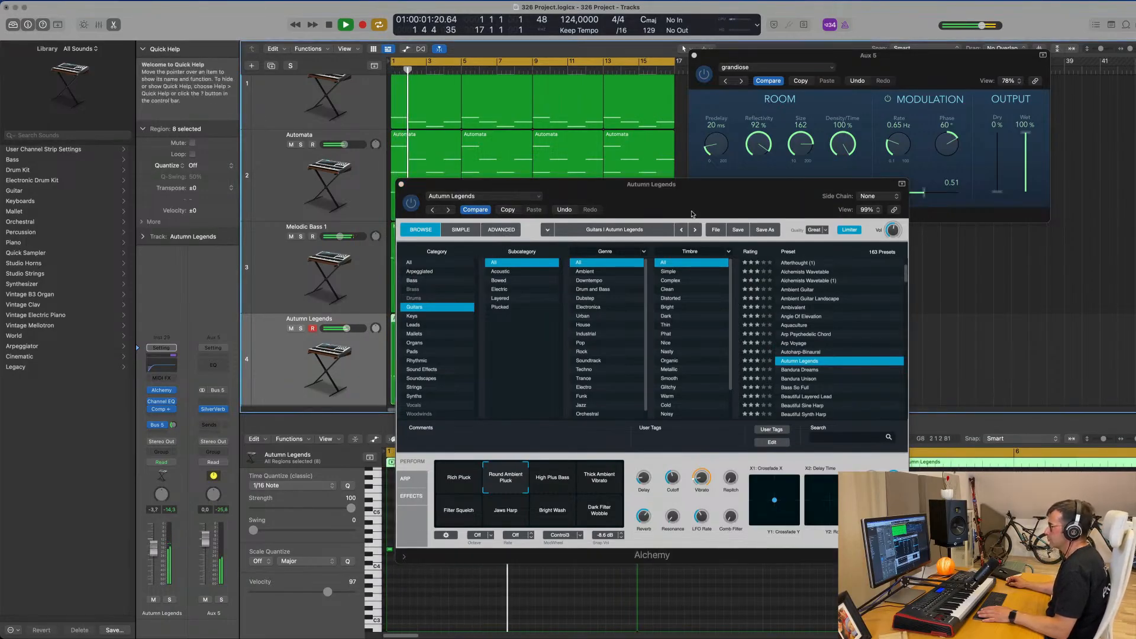
Close the Alchemy and SilverVerb windows, and reduce the track heights to show the whole arrangement.
drag(592, 198, 698, 190)
key(super+w)
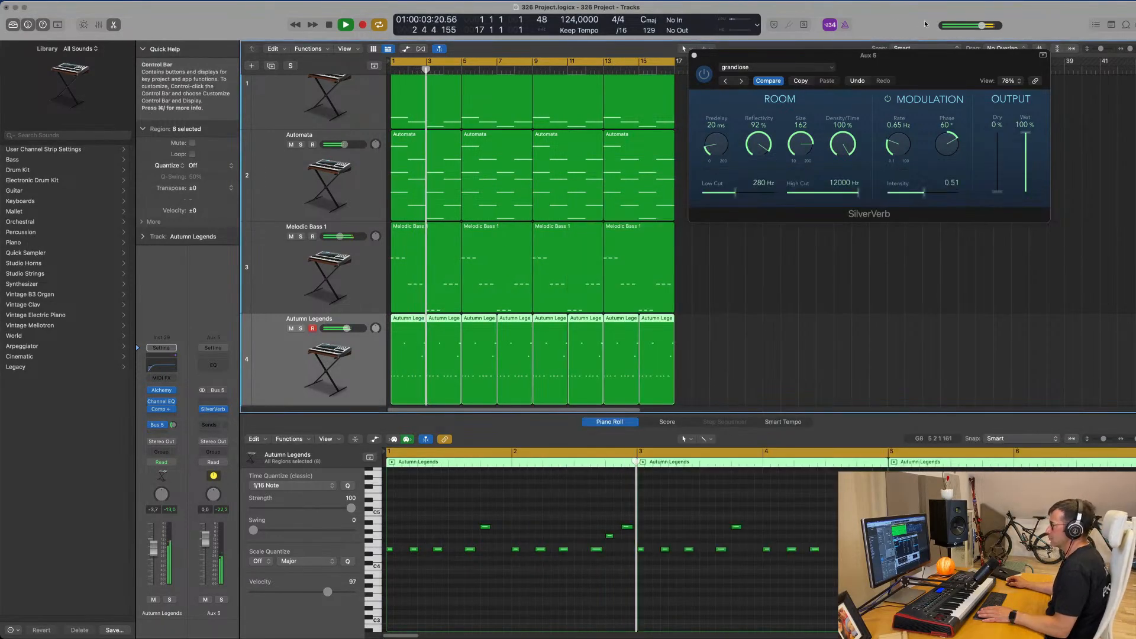
drag(903, 61, 824, 80)
key(super+w)
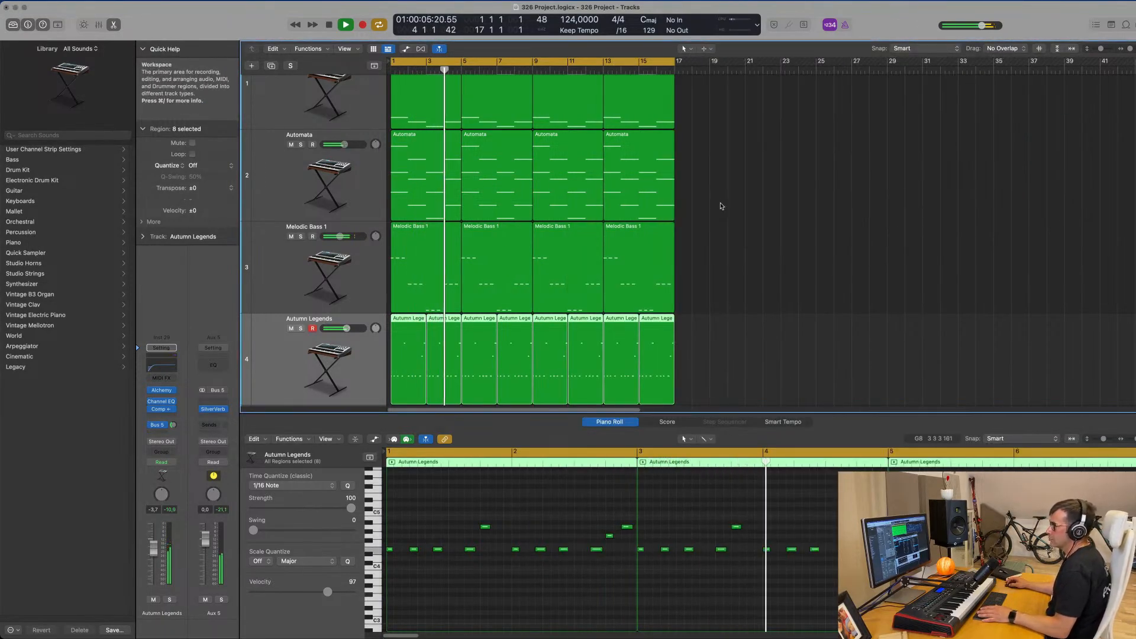
scroll(721, 205, down, 3)
scroll(721, 204, down, 3)
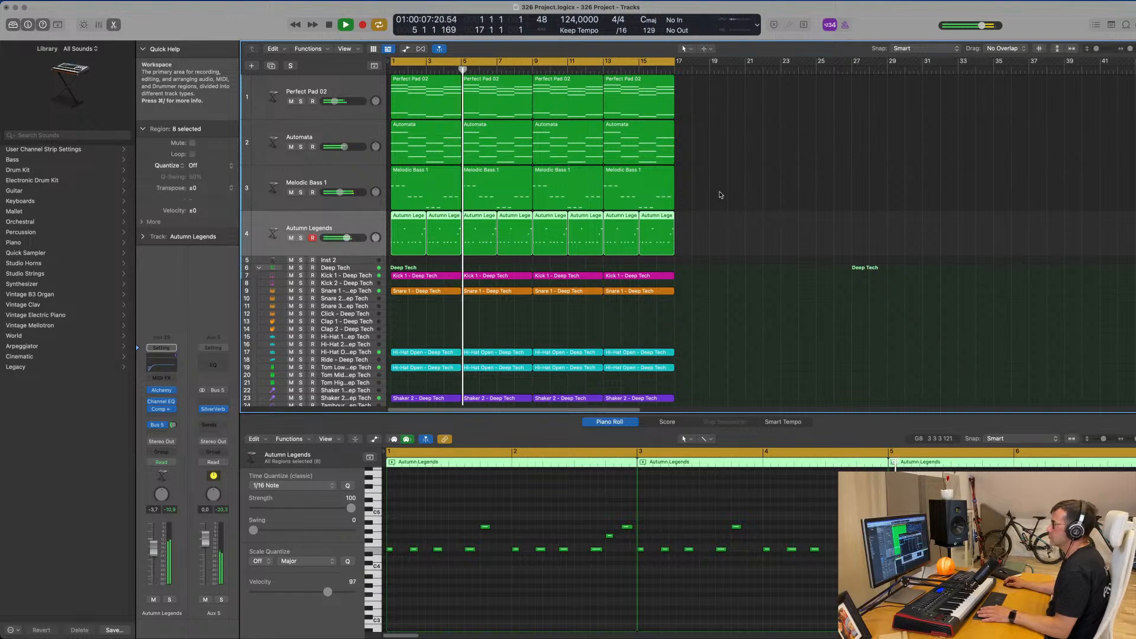
scroll(721, 241, down, 3)
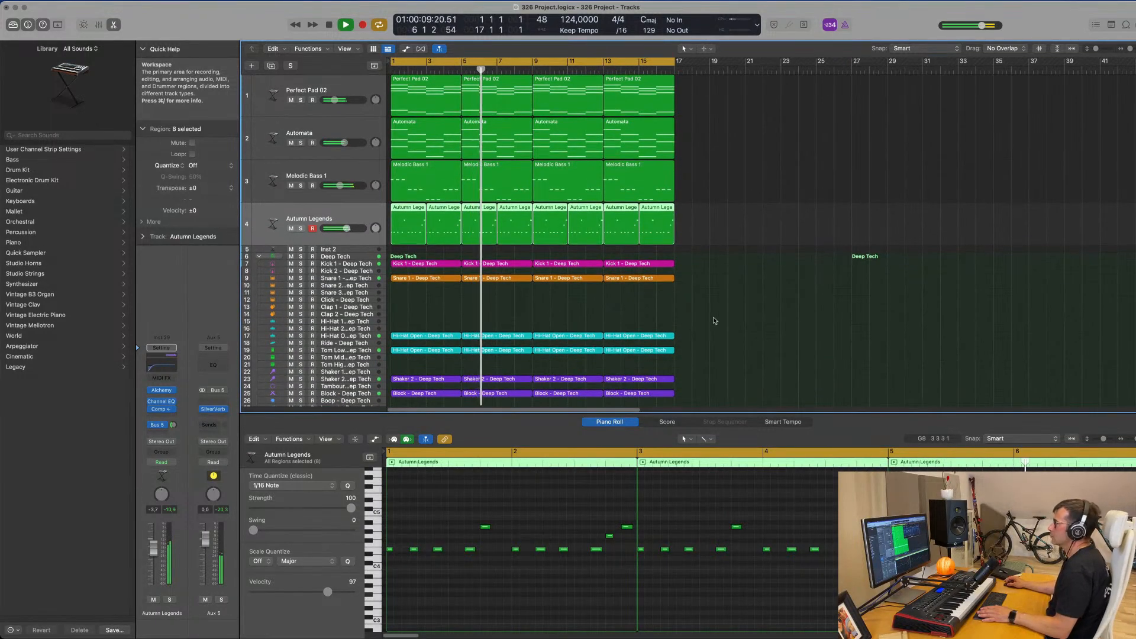
Restart playback, lower the Autumn Legends track's volume to -5.1 dB, and mute the Automata and Perfect Pad 02 tracks.
key(Return)
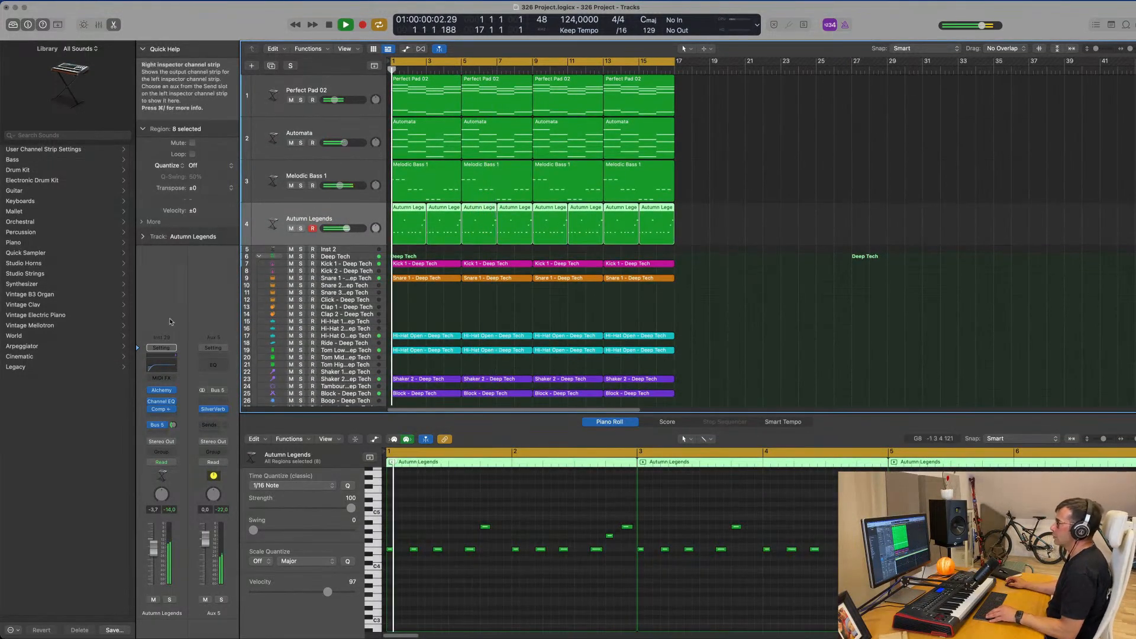
drag(153, 548, 153, 552)
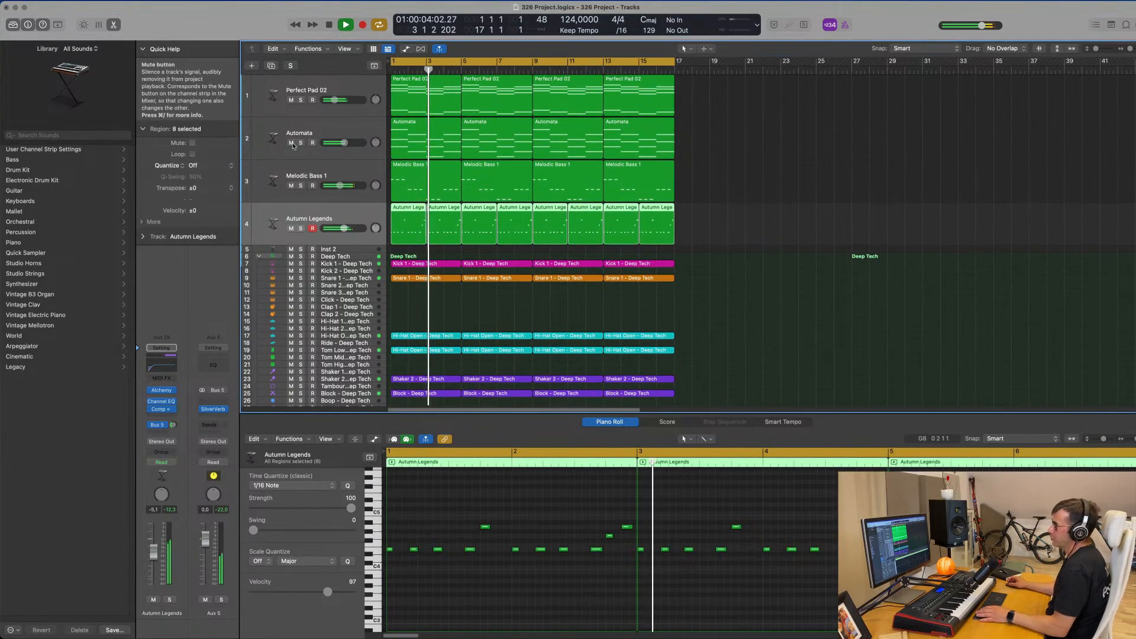
click(291, 143)
click(290, 100)
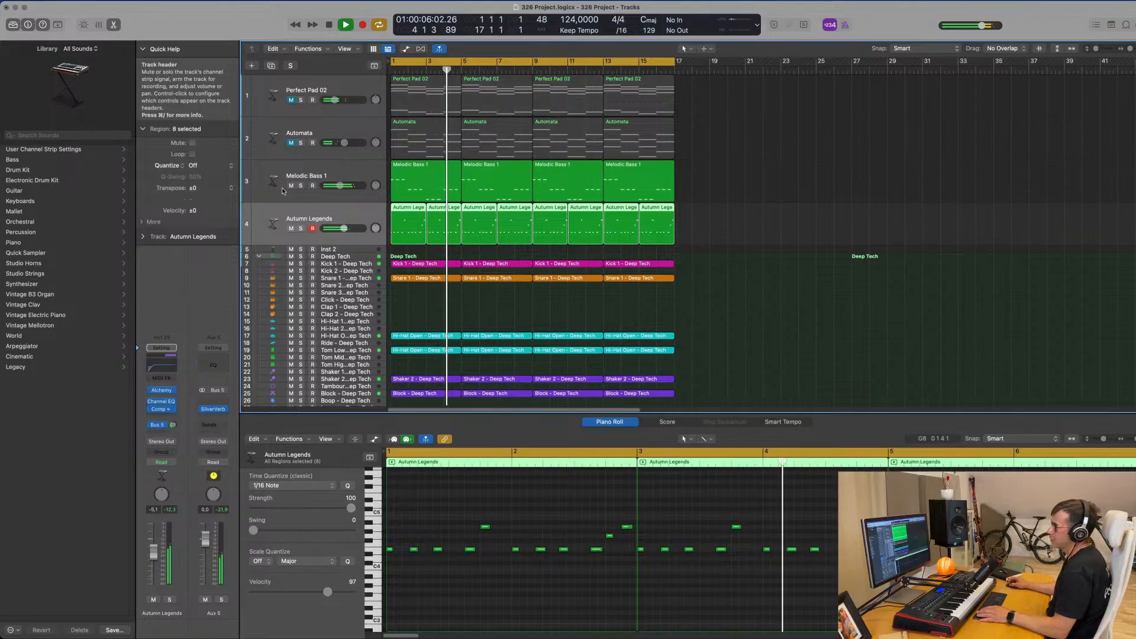
Duplicate the Autumn Legends track and select the first region on the original track.
click(337, 173)
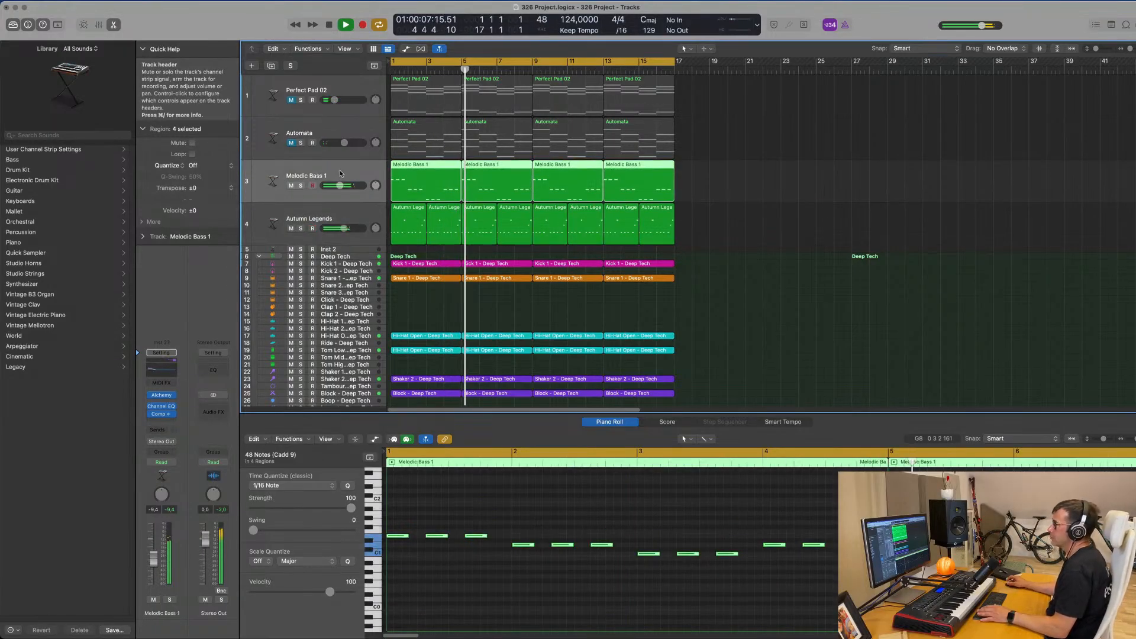
click(342, 216)
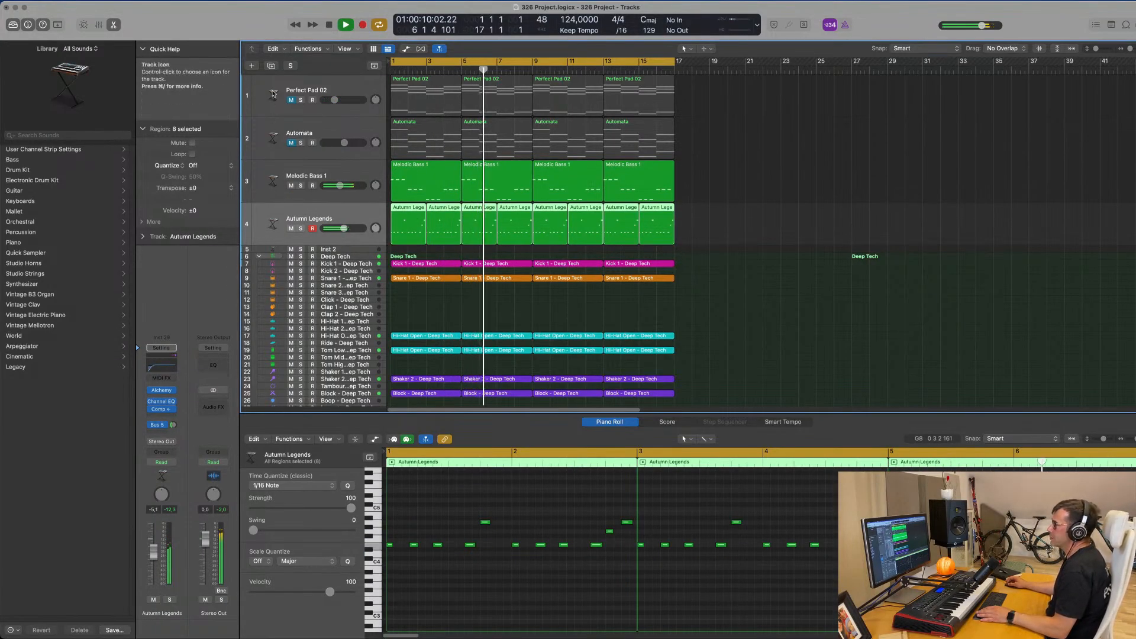
key(super+d)
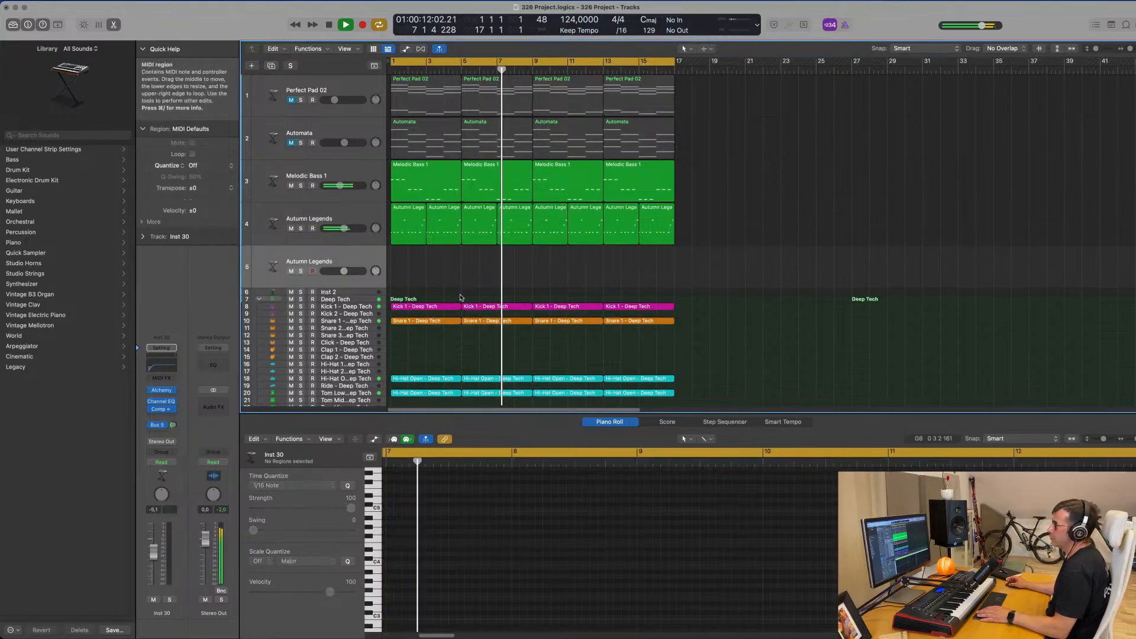
click(406, 238)
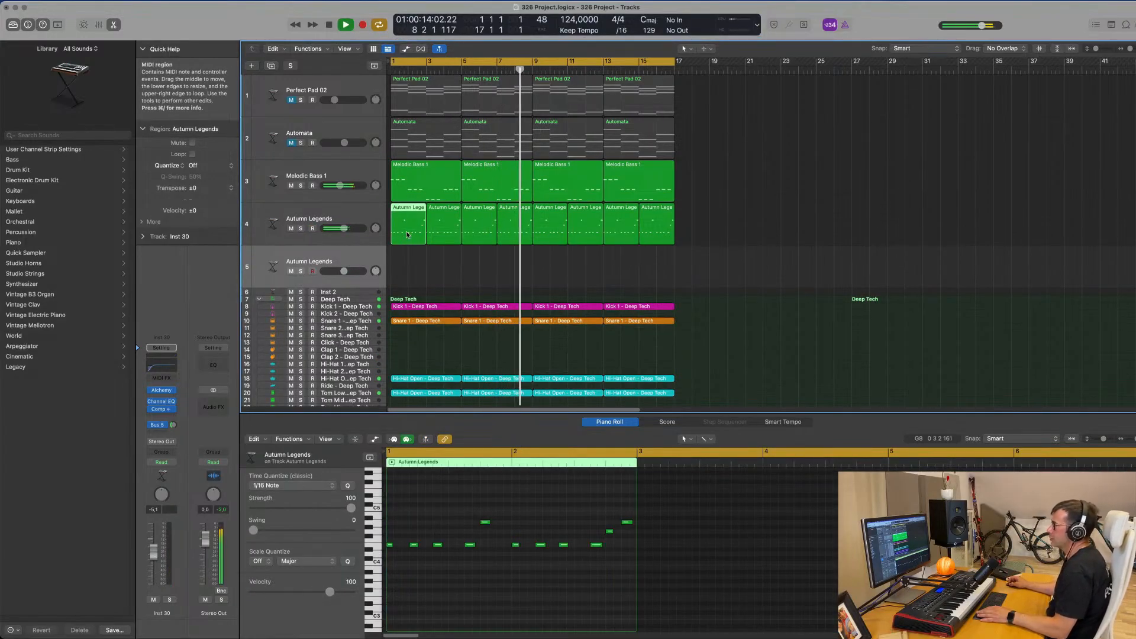
Duplicate the Melodic Bass 1 track and copy its first four-bar region to the start of the new track.
click(429, 182)
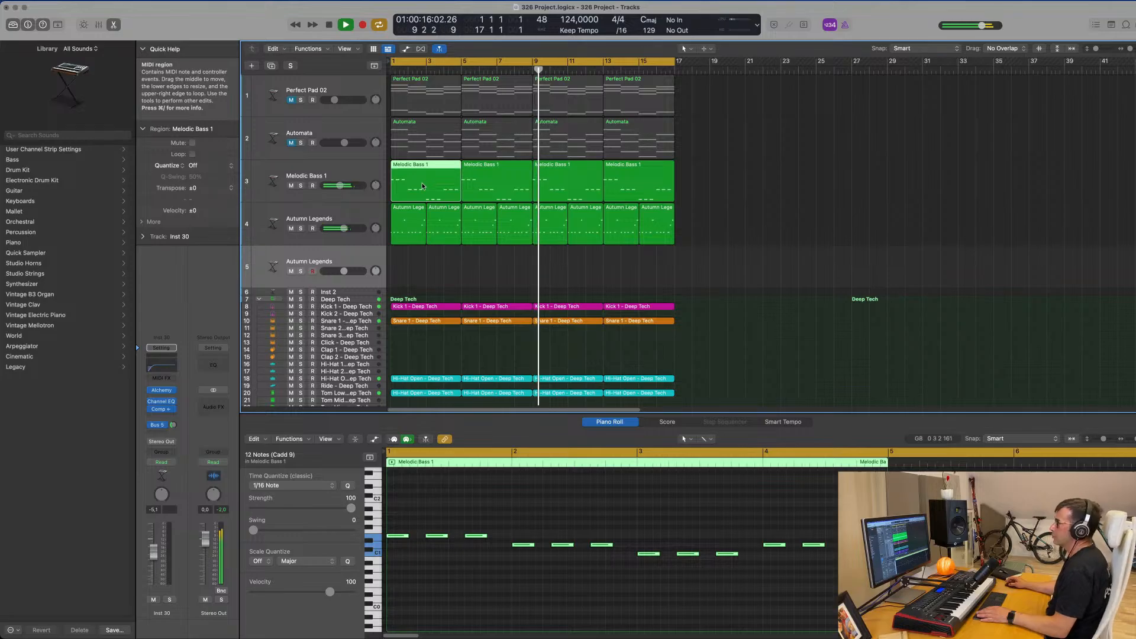
click(328, 173)
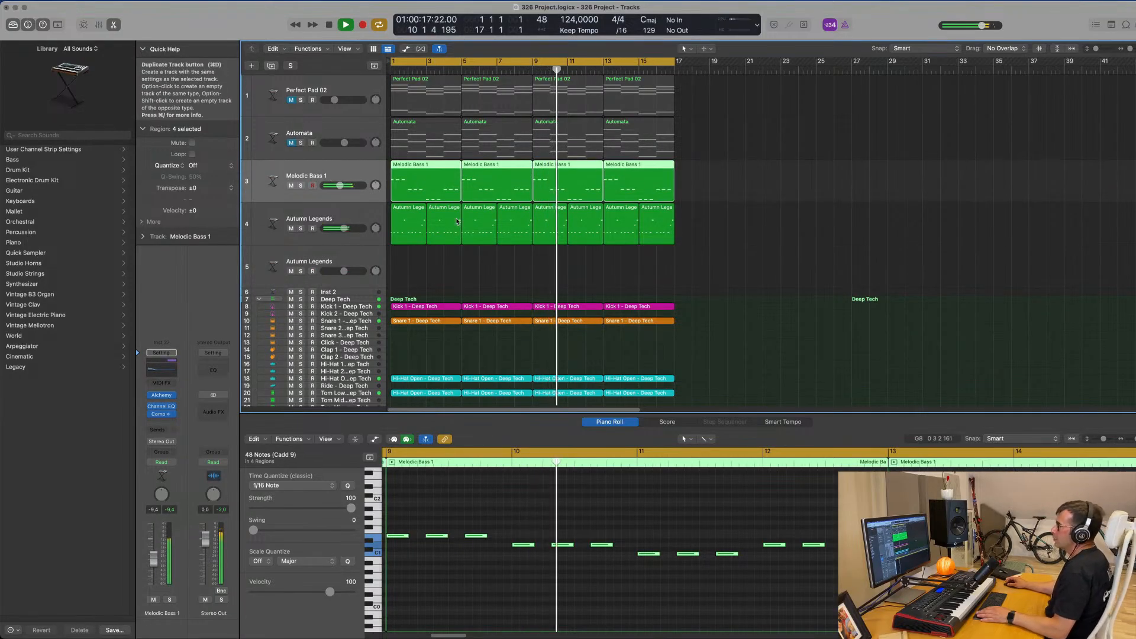
key(super+d)
mouse_move(415, 183)
mouse_down()
mouse_move(416, 227)
mouse_move(443, 178)
mouse_move(429, 183)
mouse_up()
Keep only the first note of each bar in the copied bass region and lengthen the four remaining notes to one full bar.
scroll(490, 577, down, 2)
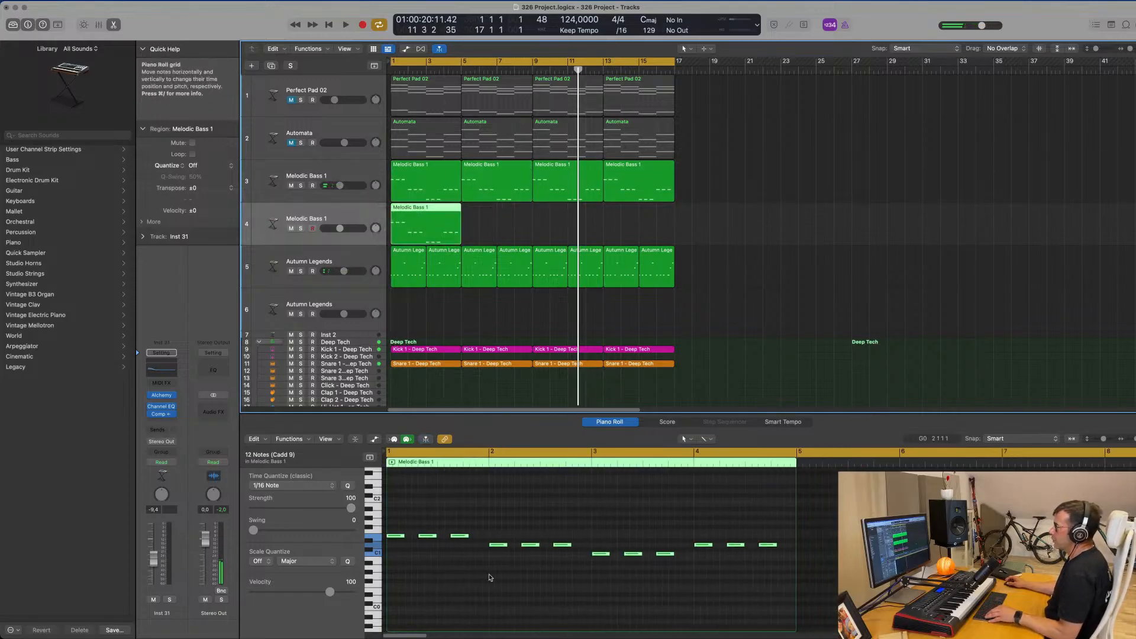
drag(421, 524, 461, 541)
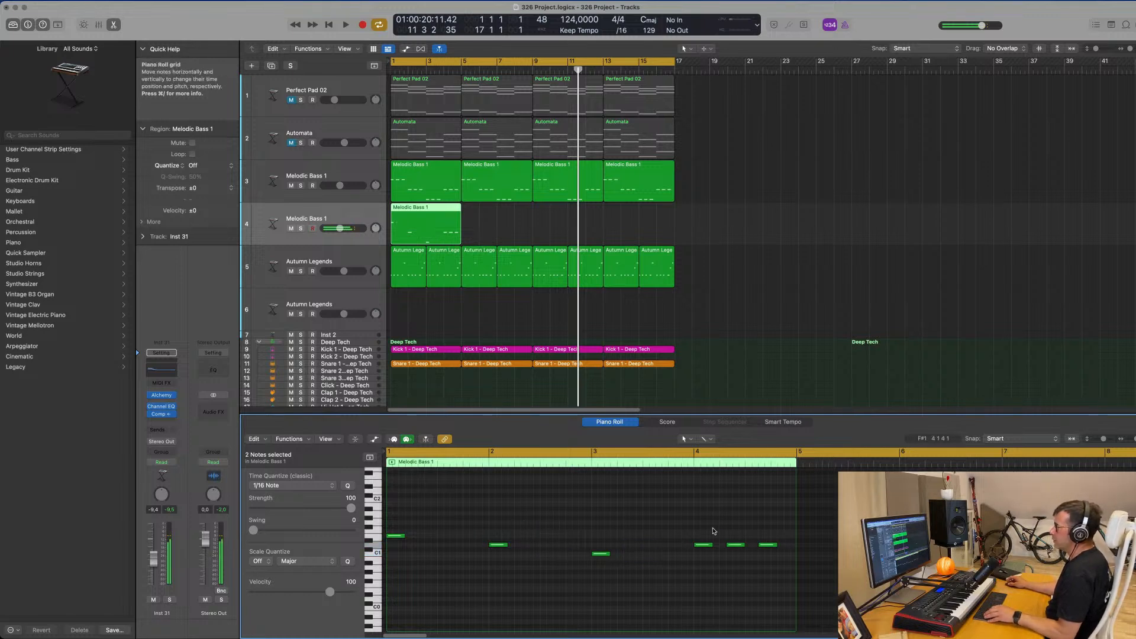
drag(394, 514, 744, 552)
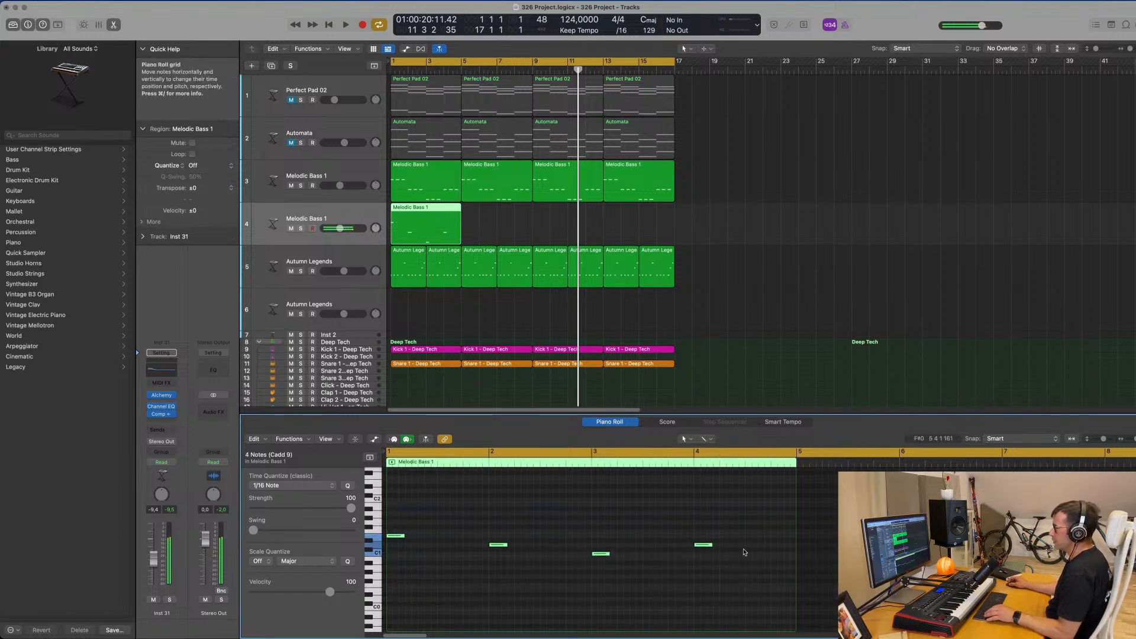
drag(504, 543, 585, 550)
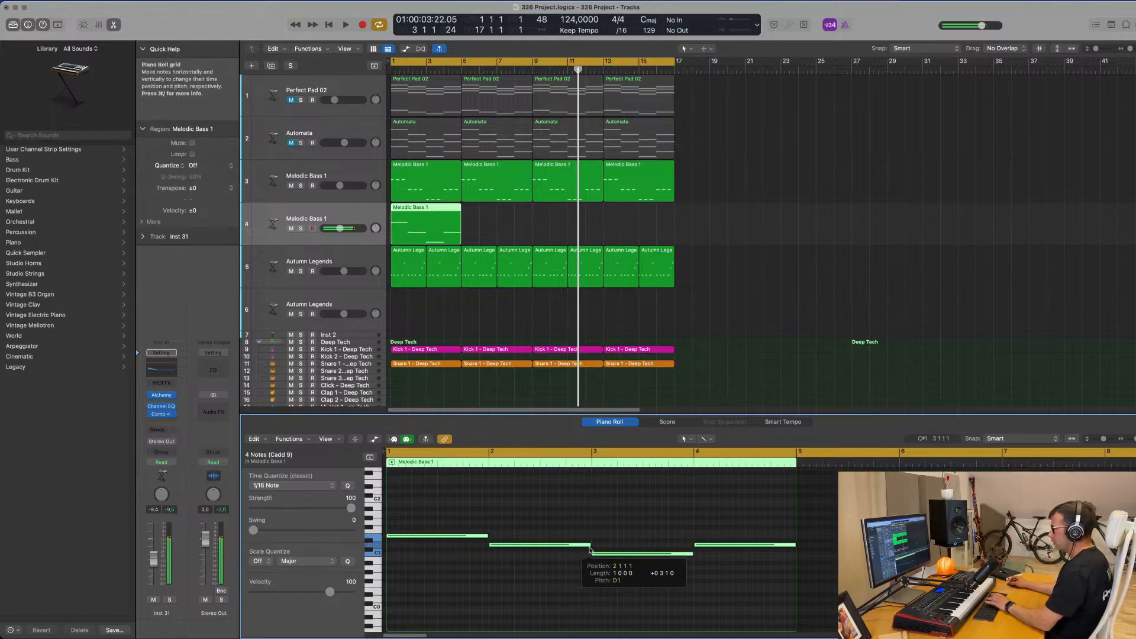
Start playback and repeat the edited bass region three times to fill the 16-bar cycle.
click(509, 232)
key(space)
click(423, 227)
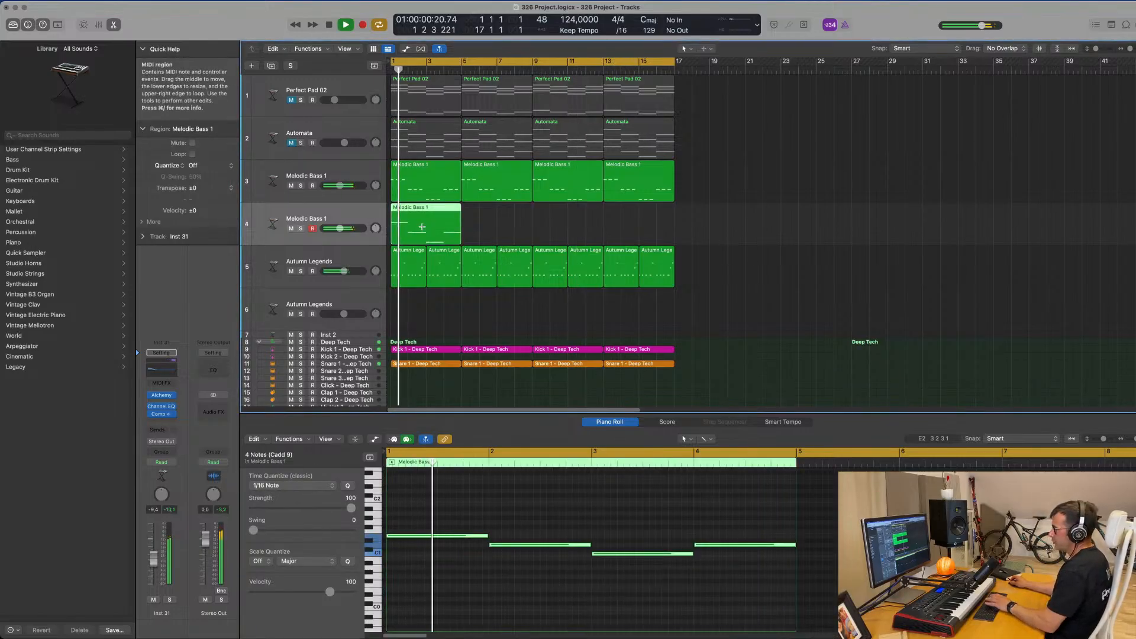
key(super+r)
key(super+r)
key(super+r)
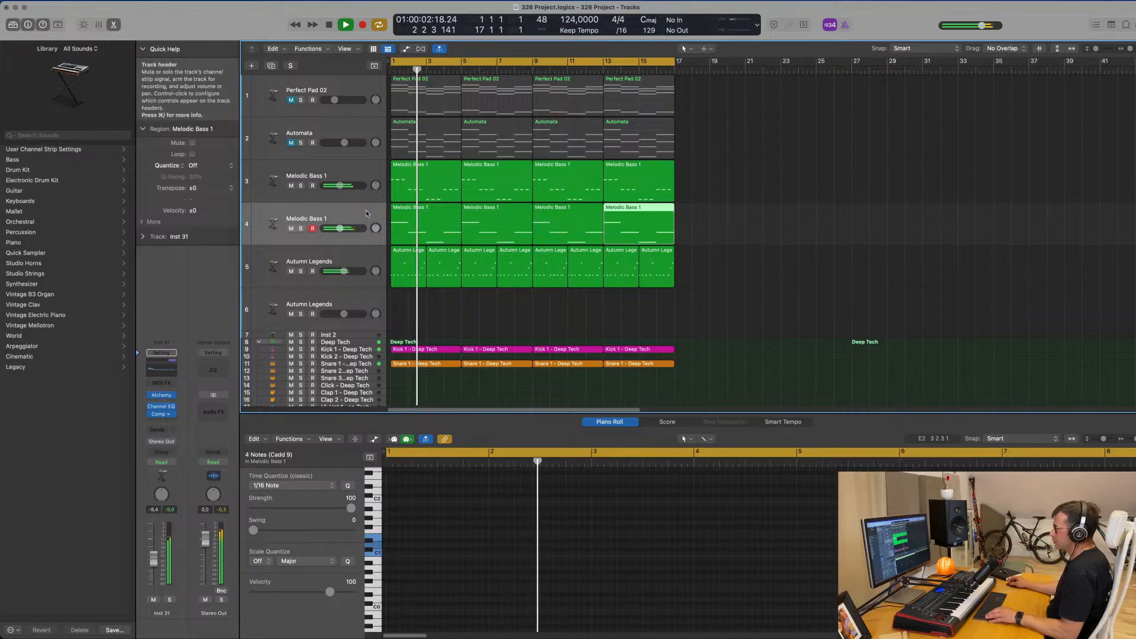
Select the second bass track's regions, audition it briefly in solo, and lower its volume to -12.0 dB.
click(366, 214)
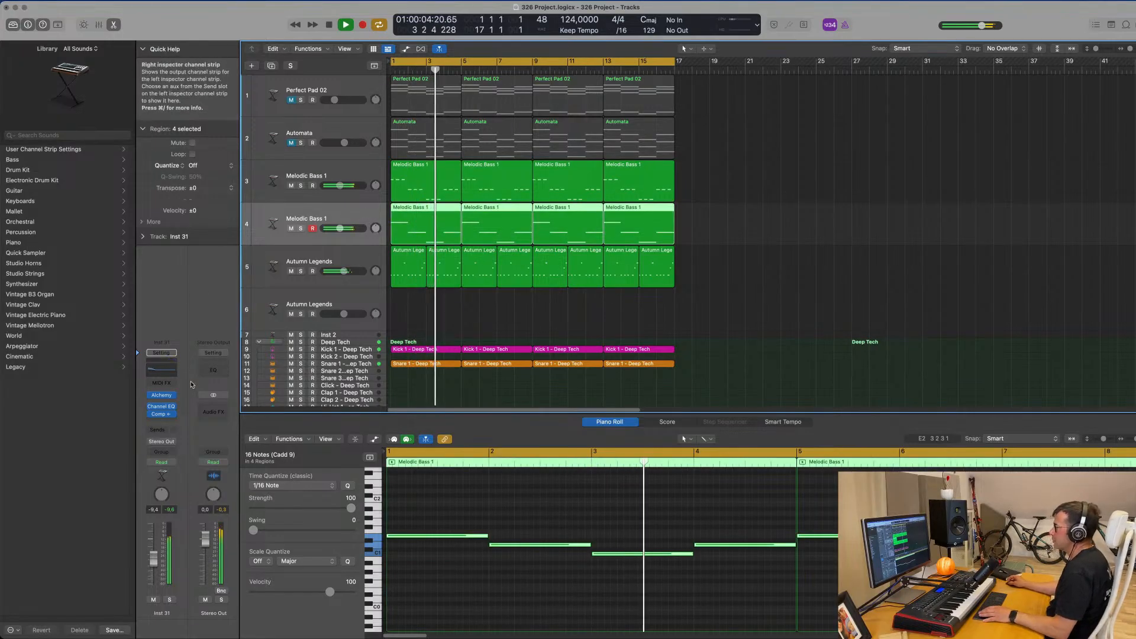
click(170, 600)
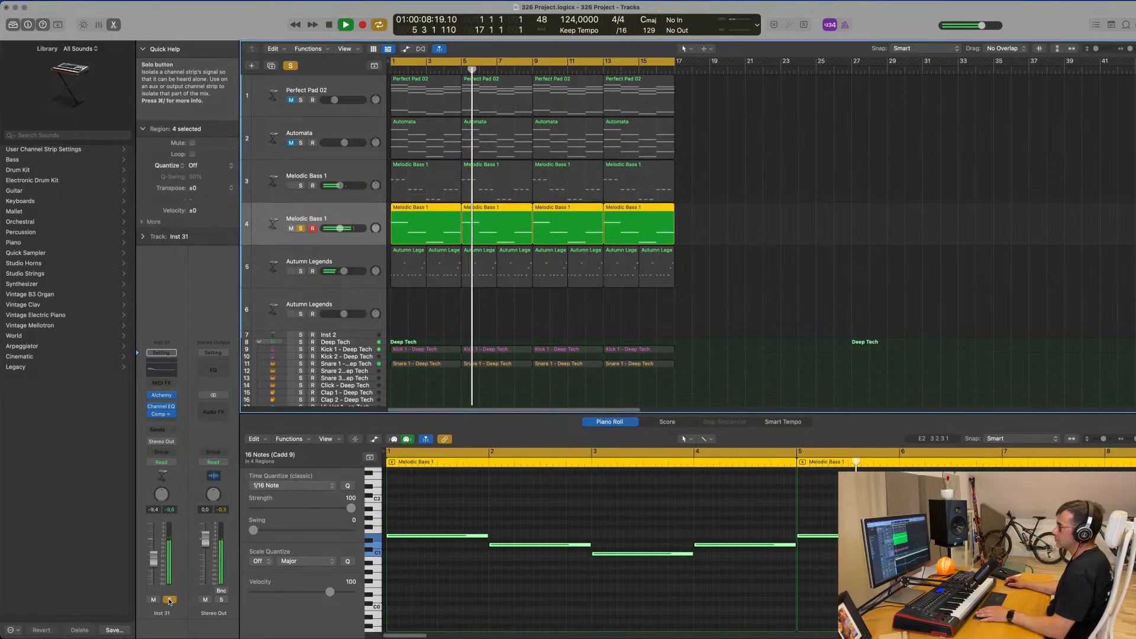
click(170, 600)
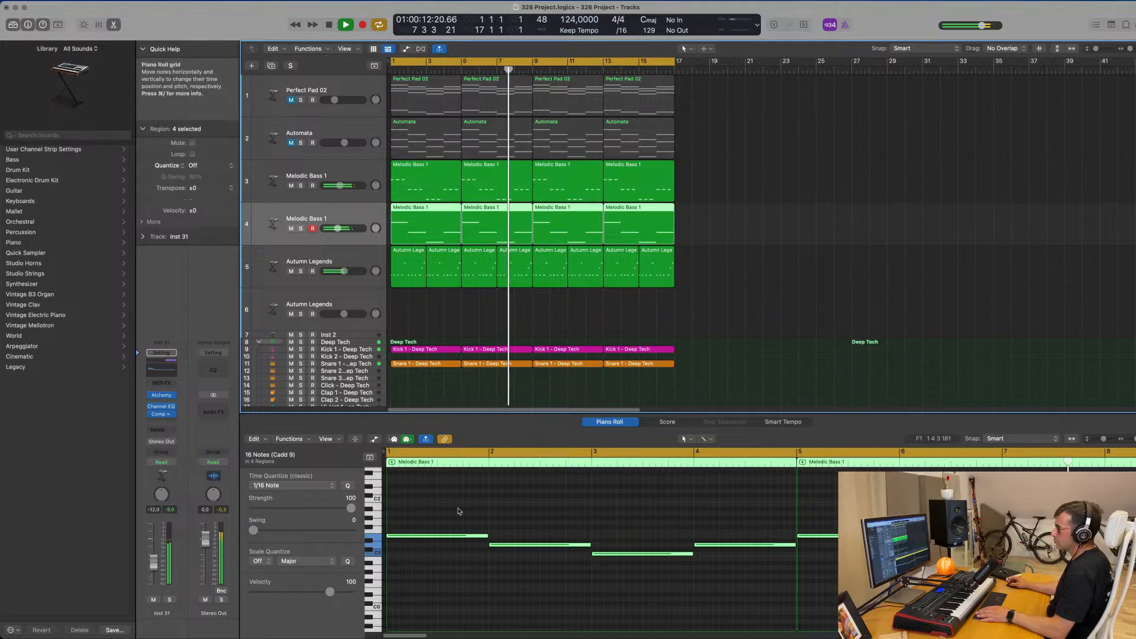
click(791, 284)
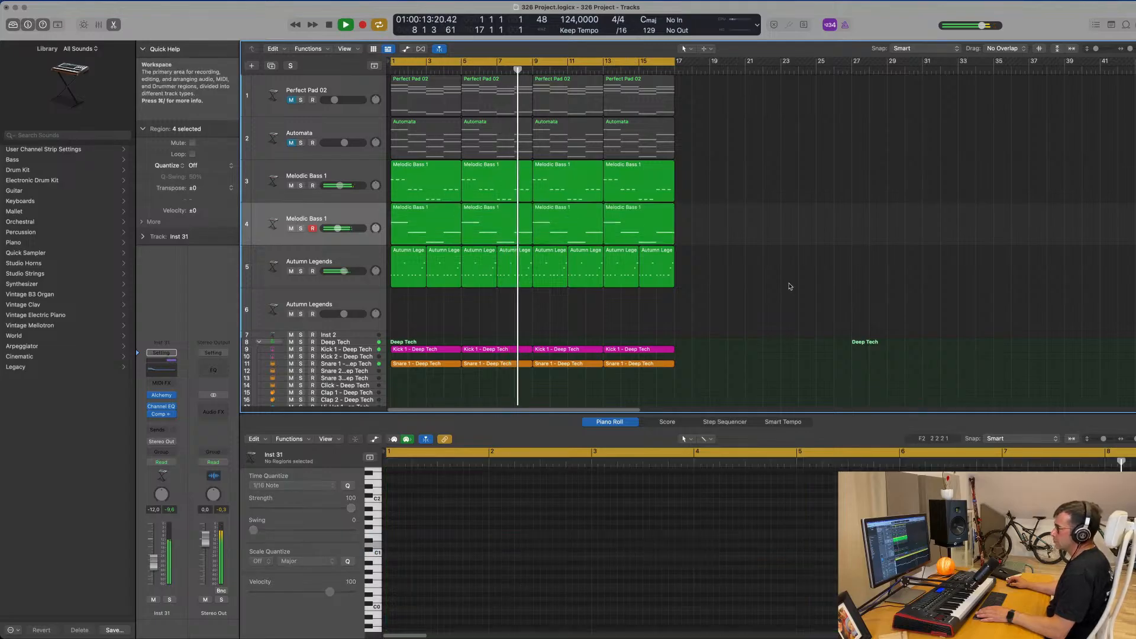
Mute the original Melodic Bass 1 track, set the second bass track's volume to -9.0 dB during playback, and close its Alchemy window.
click(291, 186)
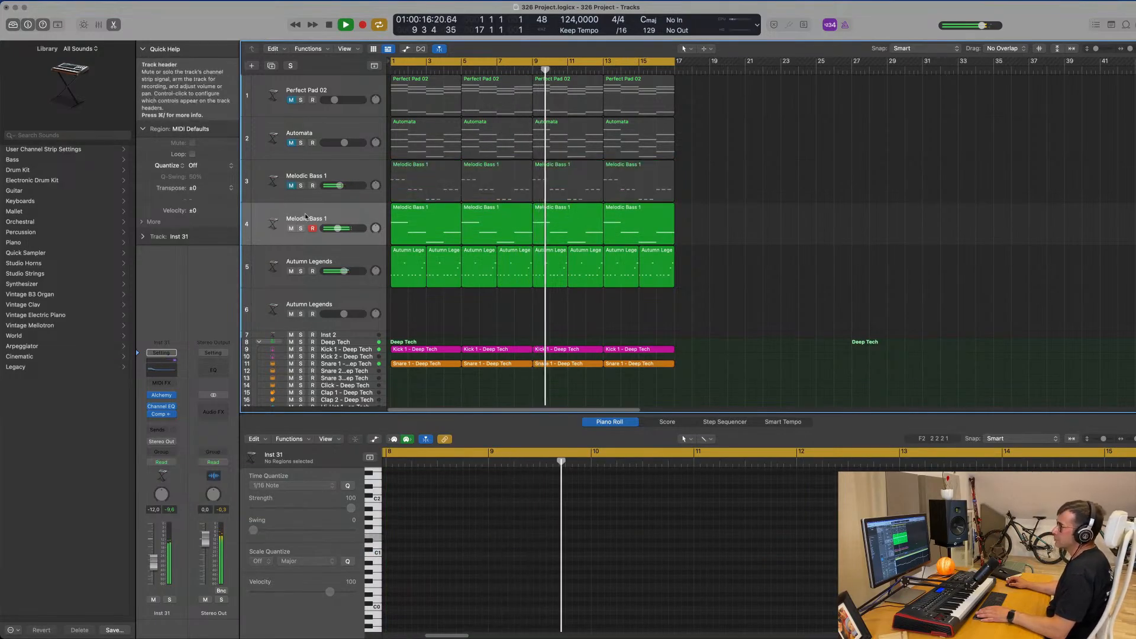
click(287, 212)
key(space)
key(Return)
key(space)
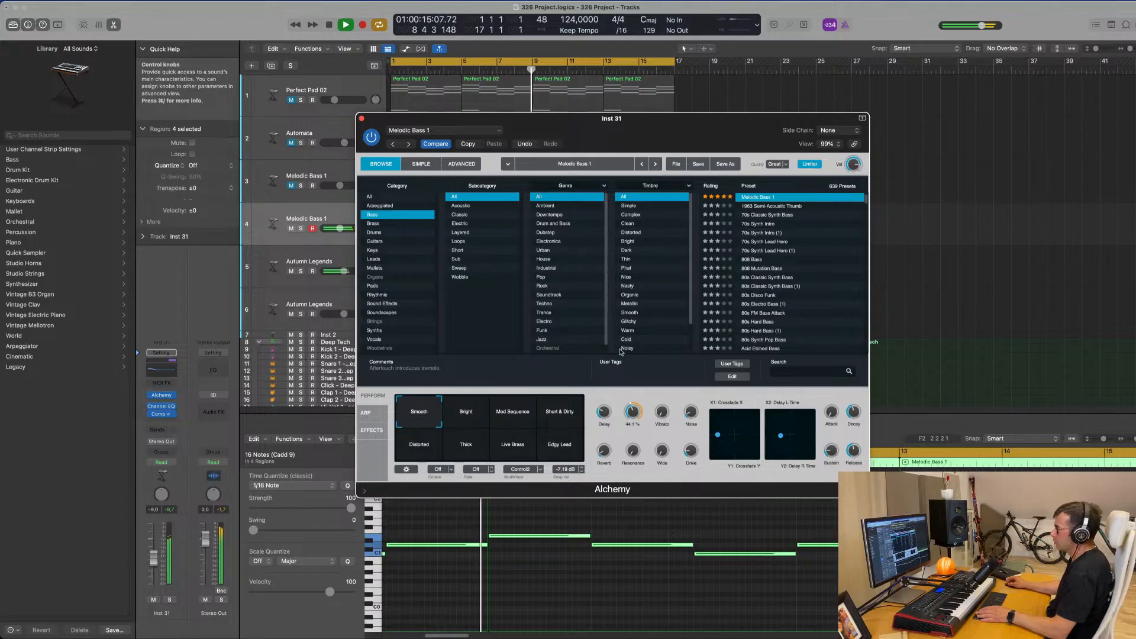
click(362, 118)
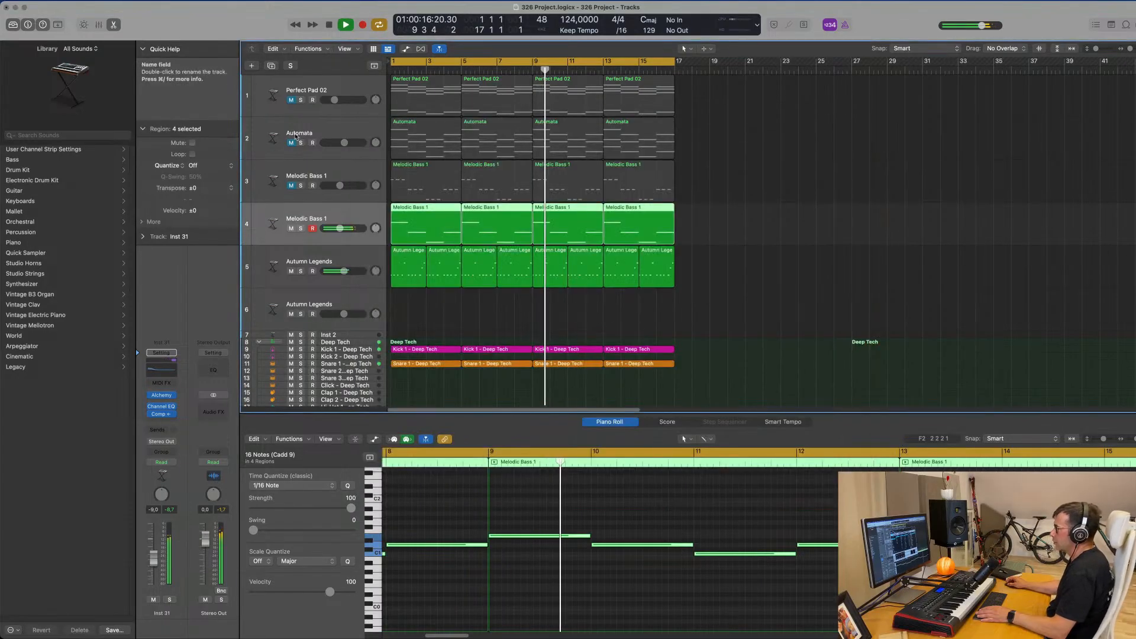
click(831, 220)
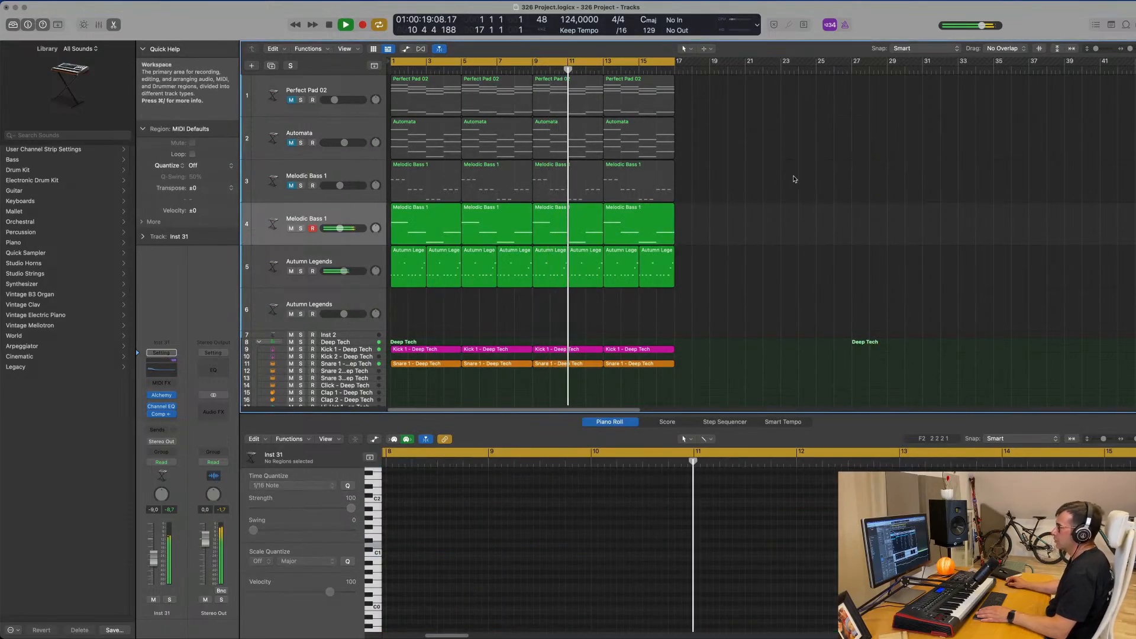
Duplicate the Perfect Pad 02 track and copy its first four-bar region to the start of the new track.
click(373, 83)
key(super+d)
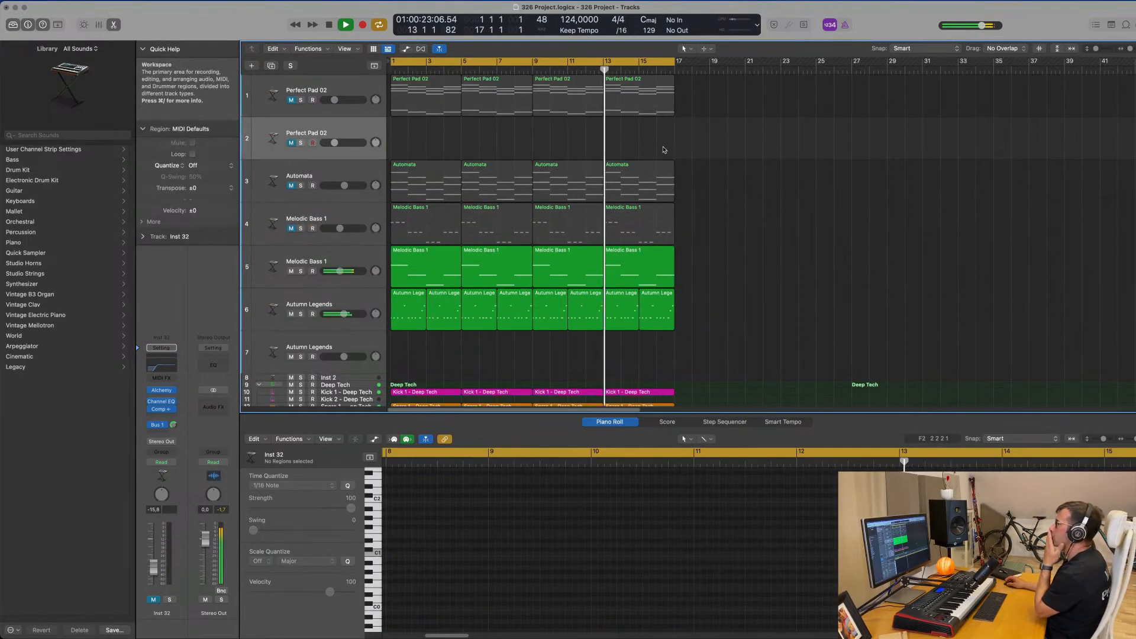
drag(394, 85, 419, 129)
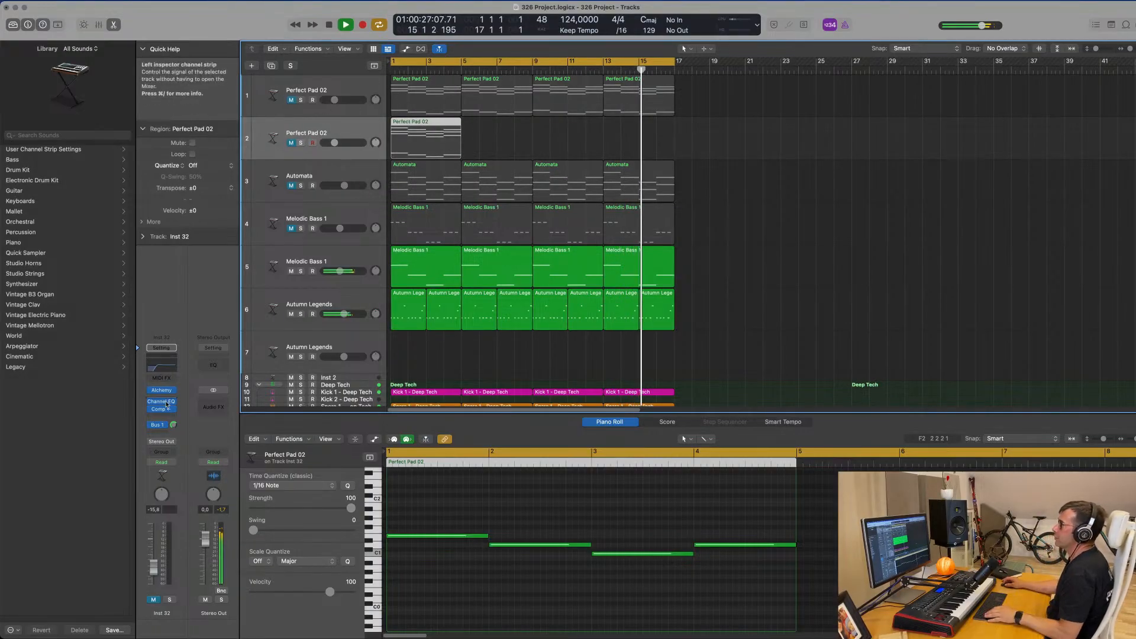
Add the Arpeggiator MIDI effect to the duplicated Perfect Pad 02 track and move its window off the regions.
click(172, 378)
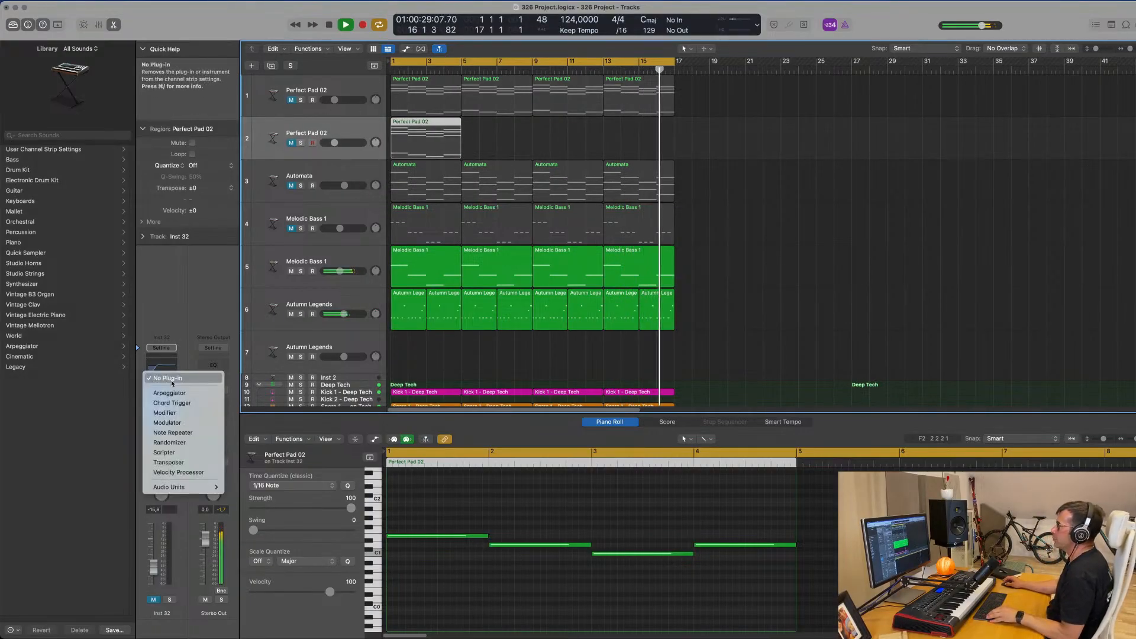
click(170, 393)
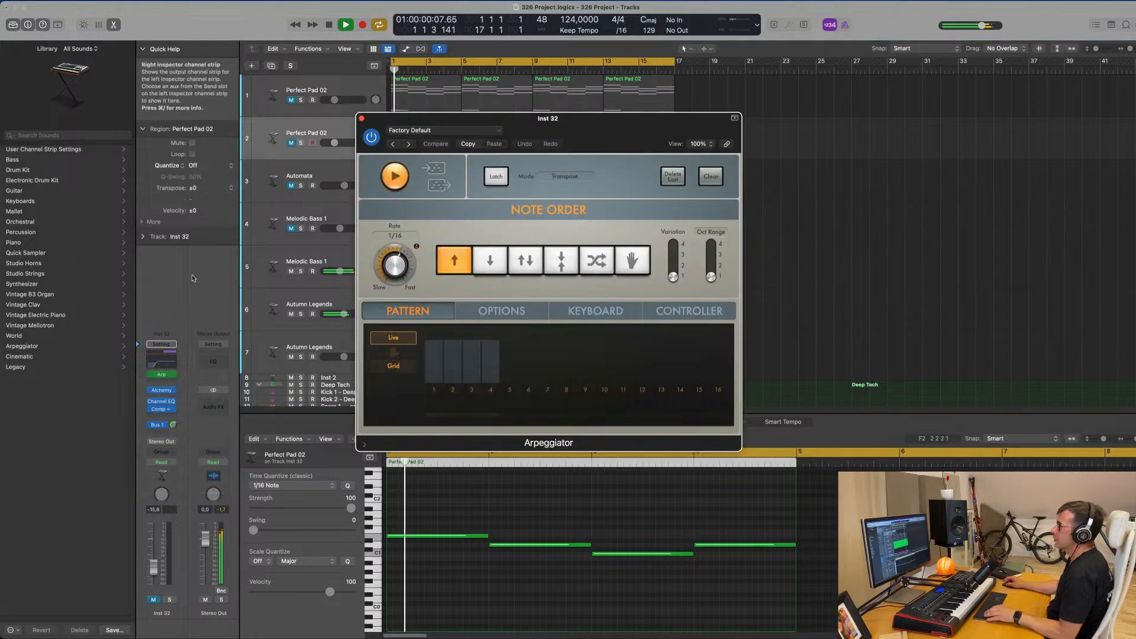
drag(631, 119, 920, 181)
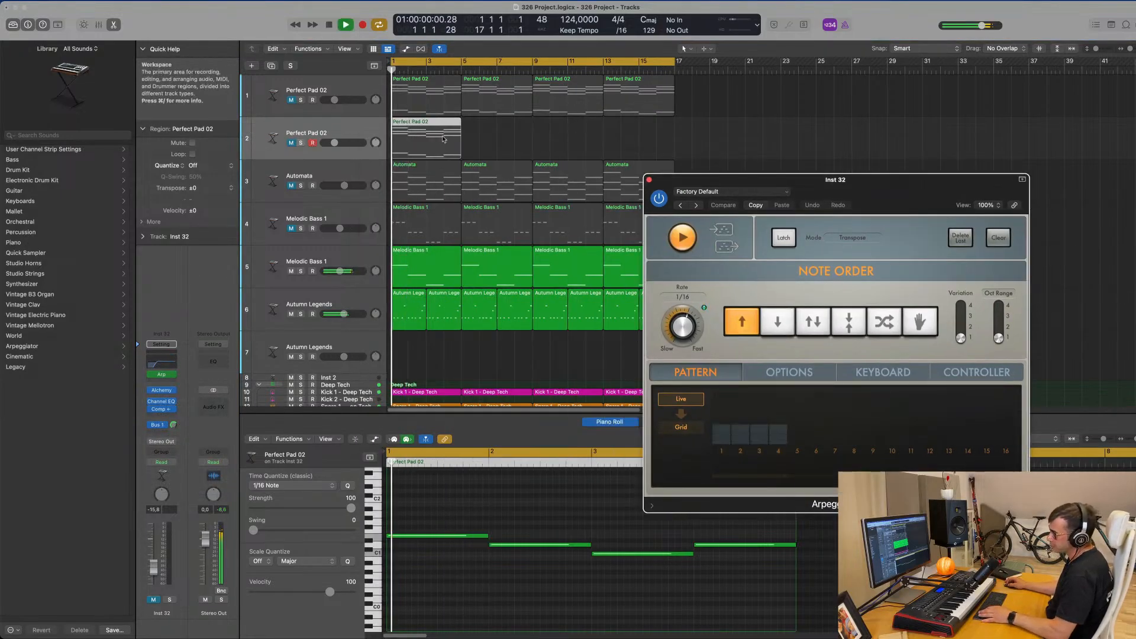
Repeat the copied pad region three times, unmute the duplicated Perfect Pad 02 track, and raise its volume to about -12.8 dB.
key(super+r)
key(super+r)
key(super+r)
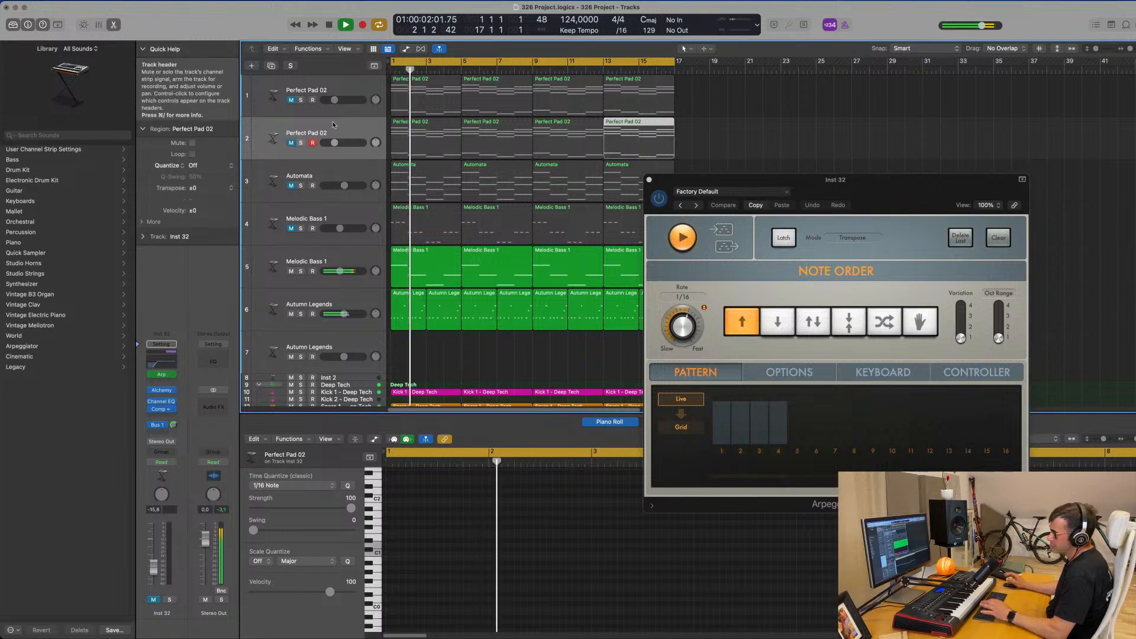
click(291, 142)
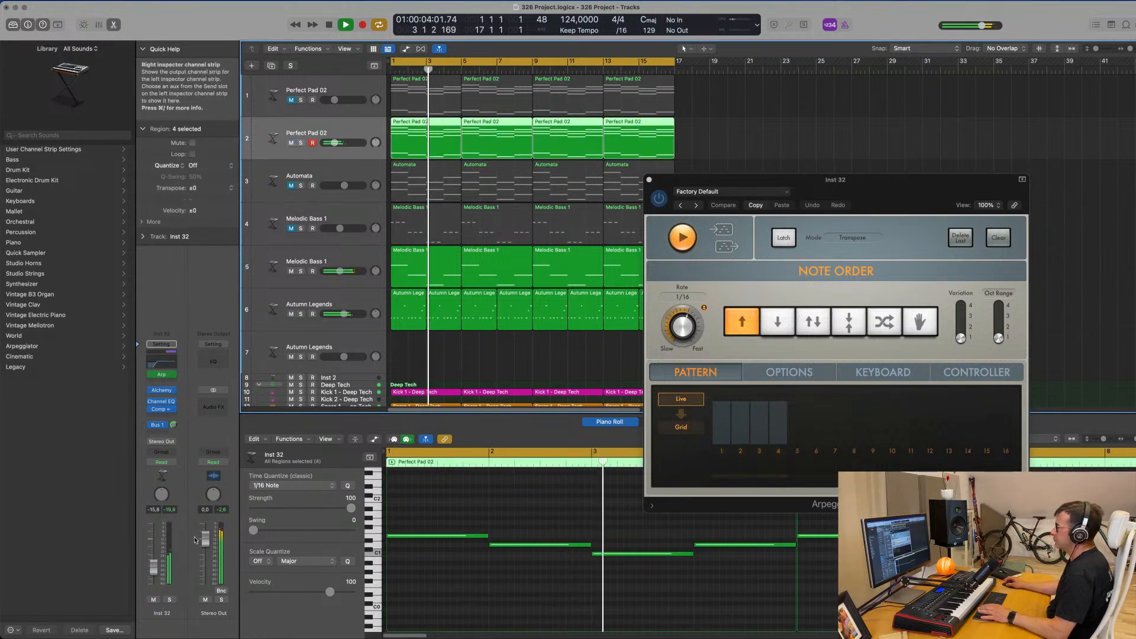
drag(153, 570, 153, 562)
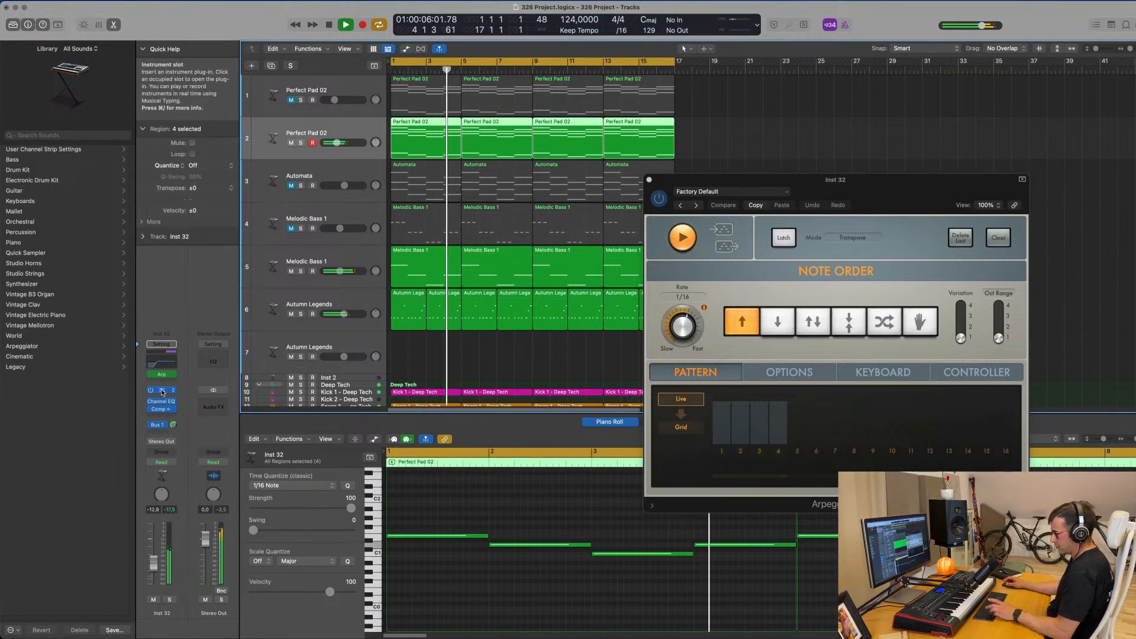
Load the Ana Lead Toolbox preset from Alchemy's Leads category on the duplicated Perfect Pad 02 track and move the window off the regions.
drag(721, 139, 669, 148)
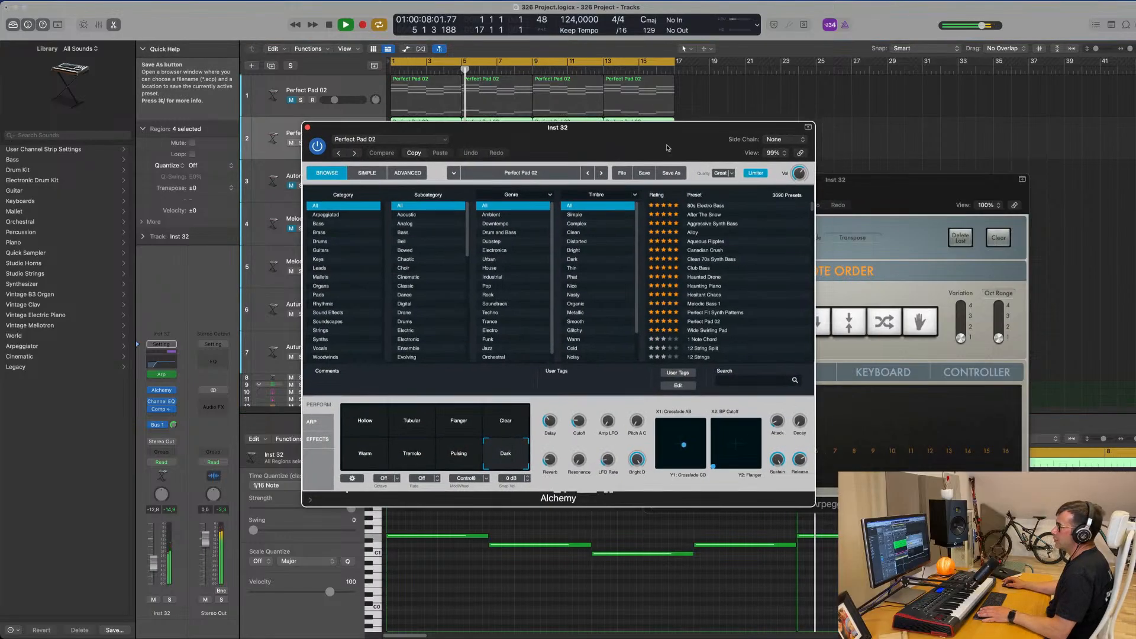
click(377, 432)
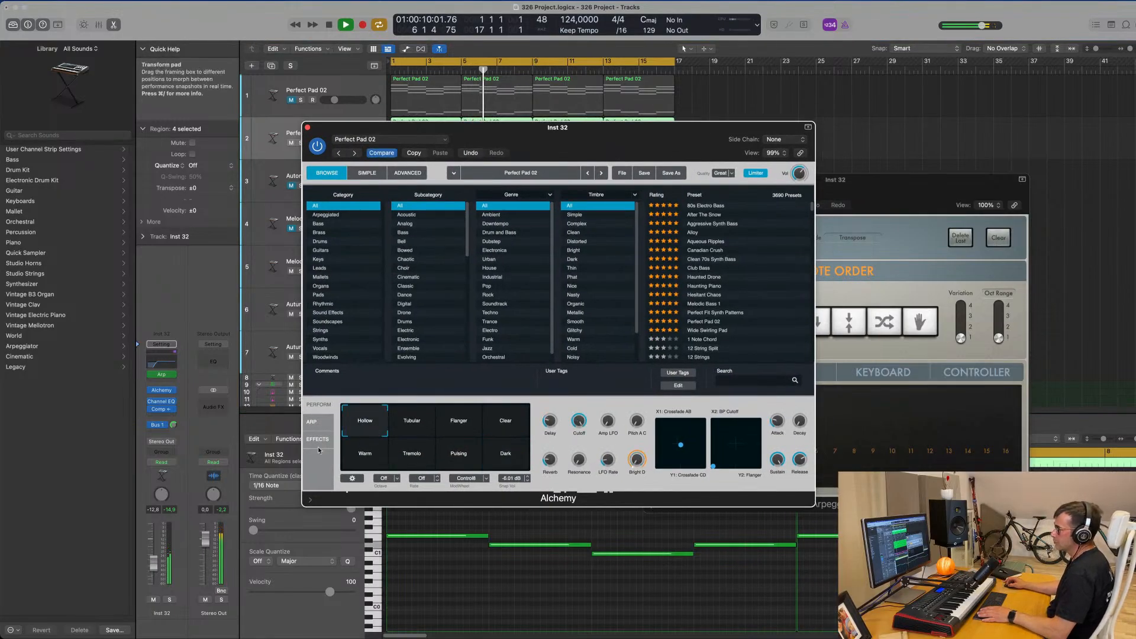
click(319, 261)
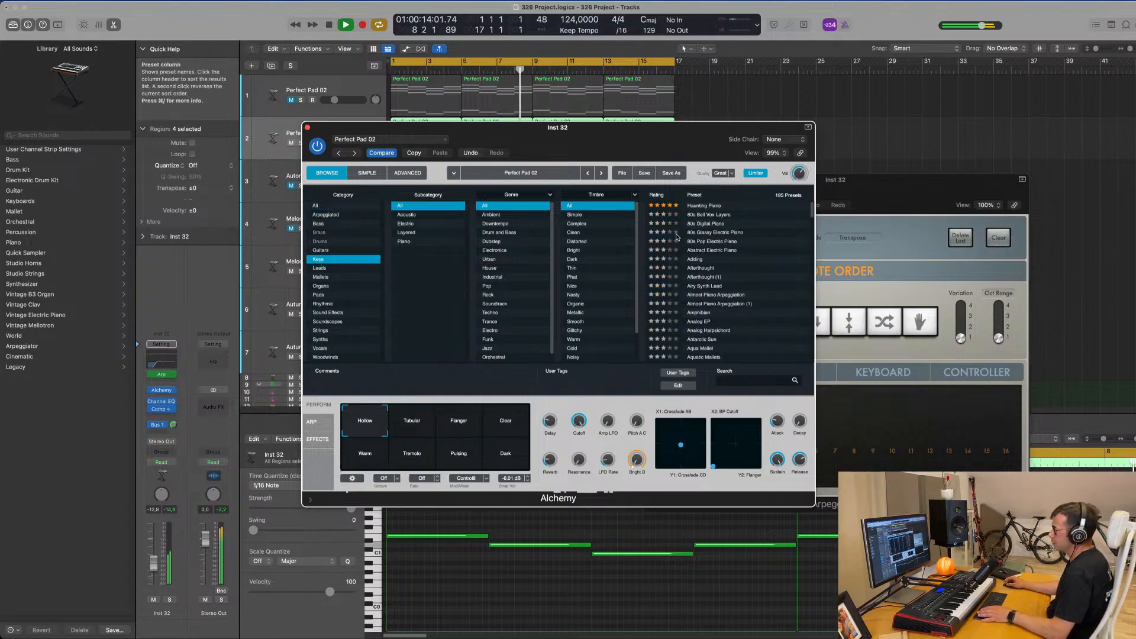
click(320, 268)
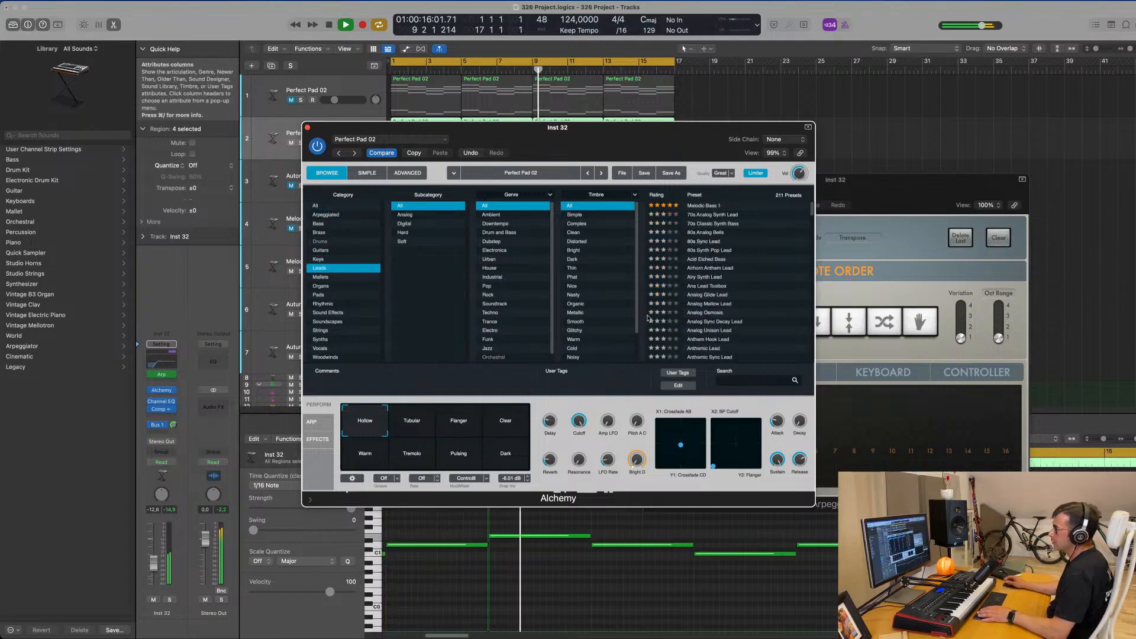
scroll(705, 317, down, 2)
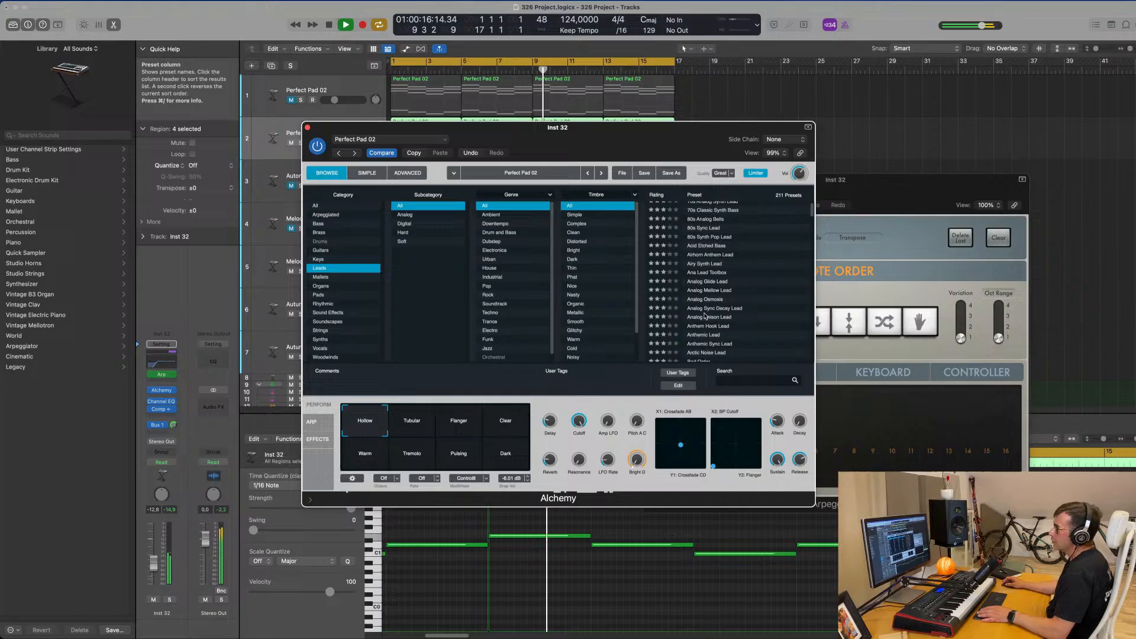
click(708, 274)
drag(669, 142, 990, 129)
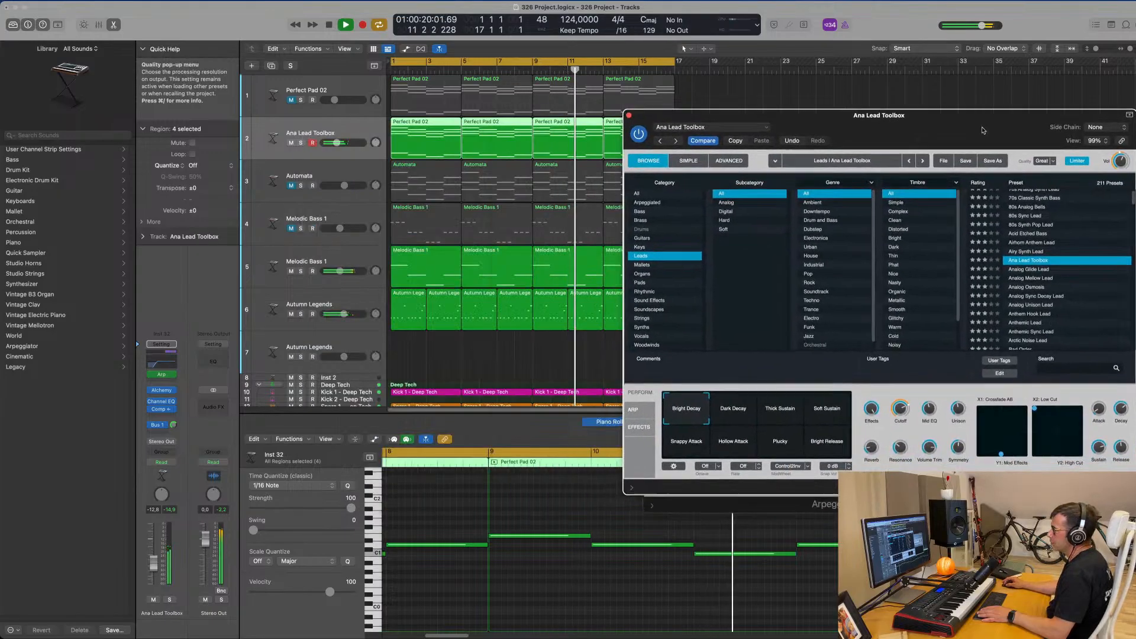
Set the Ana Lead Toolbox track's volume to -12.2 dB during playback and raise its Bus 1 send slightly.
key(space)
key(space)
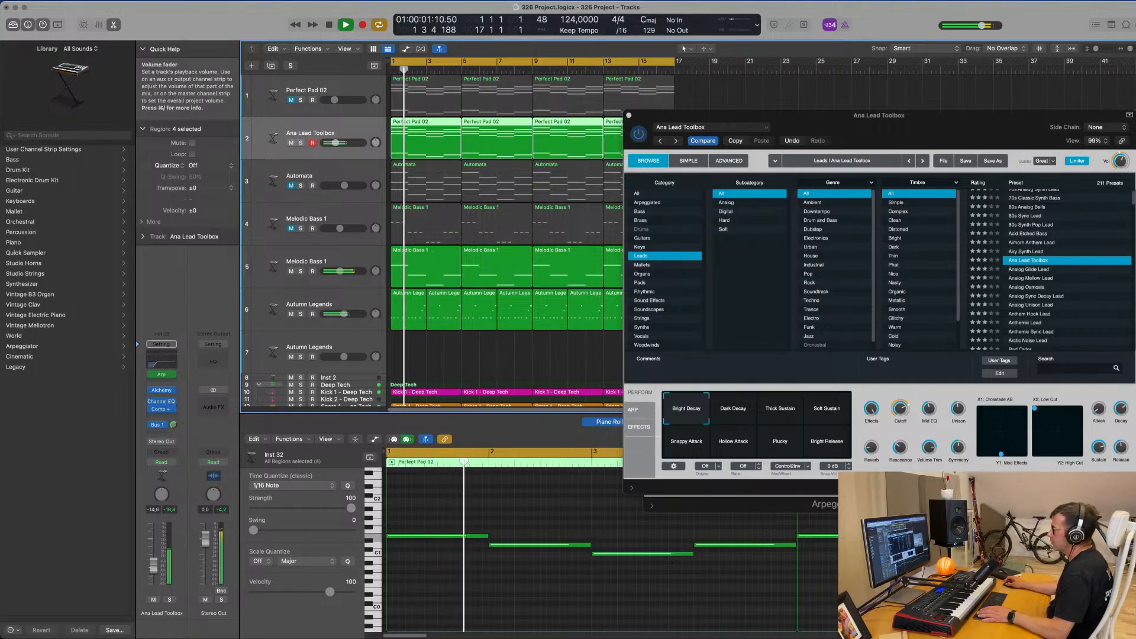
drag(154, 566, 154, 564)
drag(925, 118, 832, 152)
key(space)
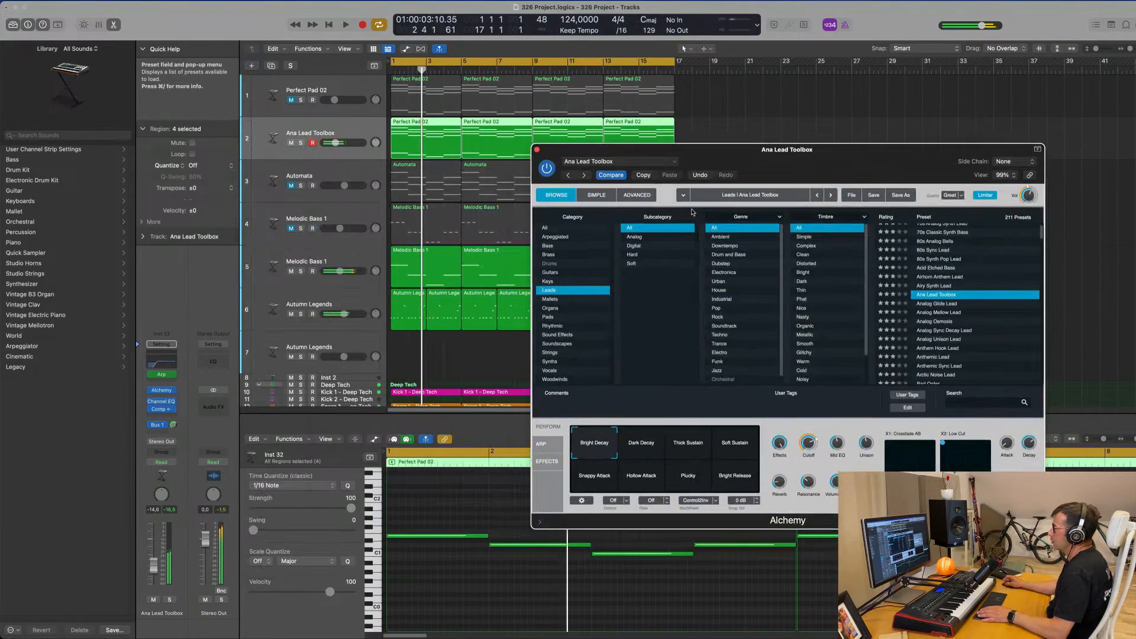
key(space)
drag(153, 566, 153, 563)
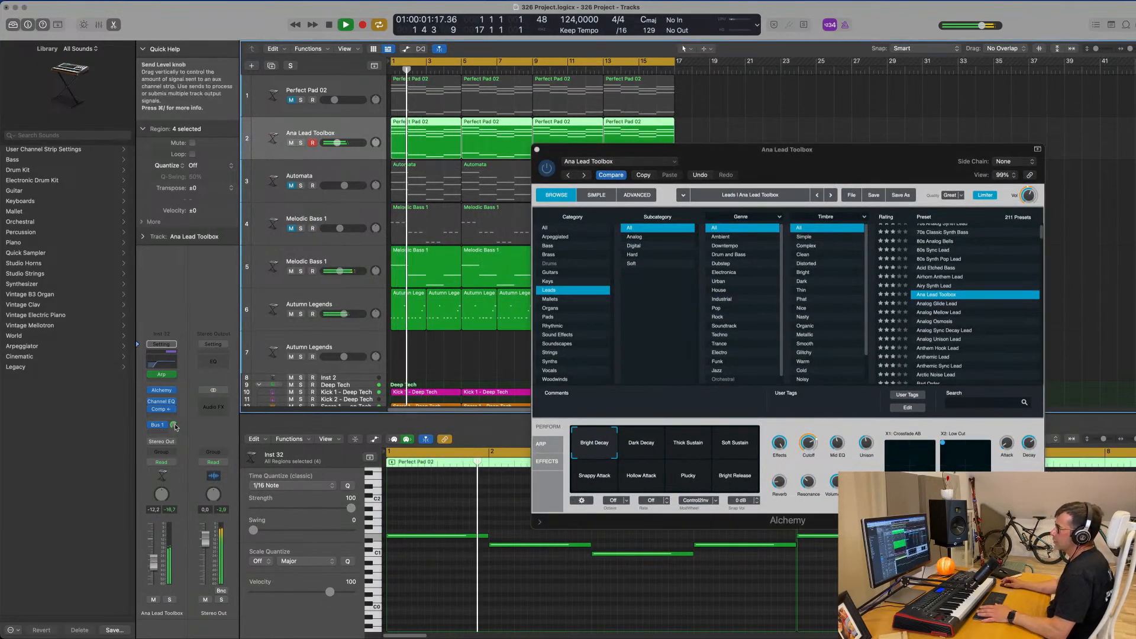
drag(174, 425, 174, 421)
Switch the Ana Lead Toolbox sound to the Dark Decay snapshot and lower the track's volume to -13.0 dB.
drag(854, 162, 759, 196)
mouse_move(717, 494)
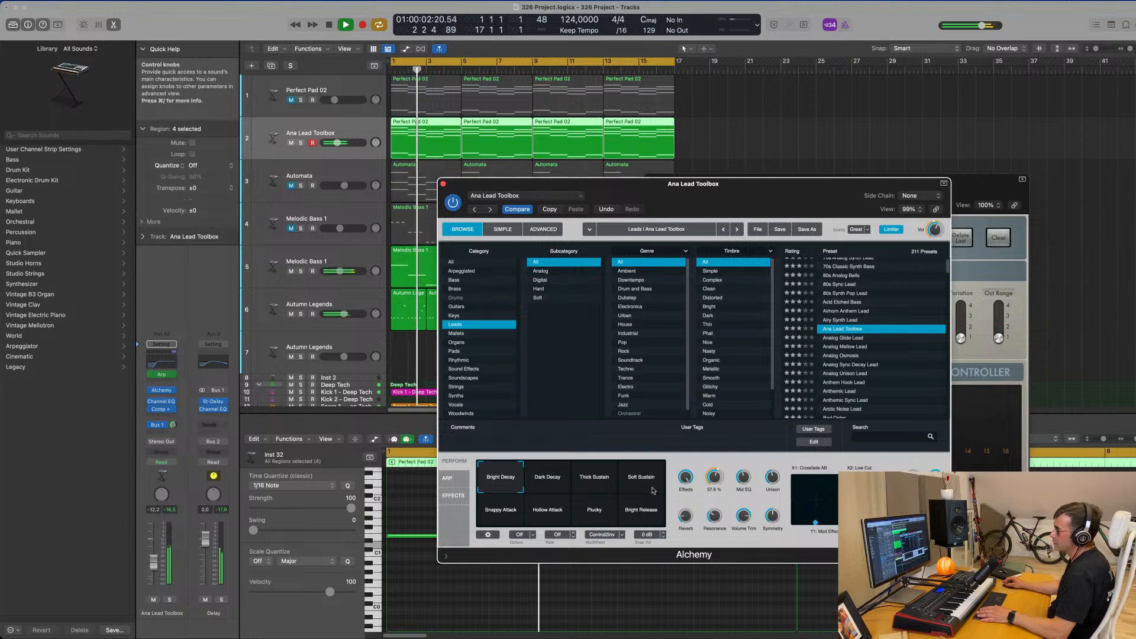
click(547, 476)
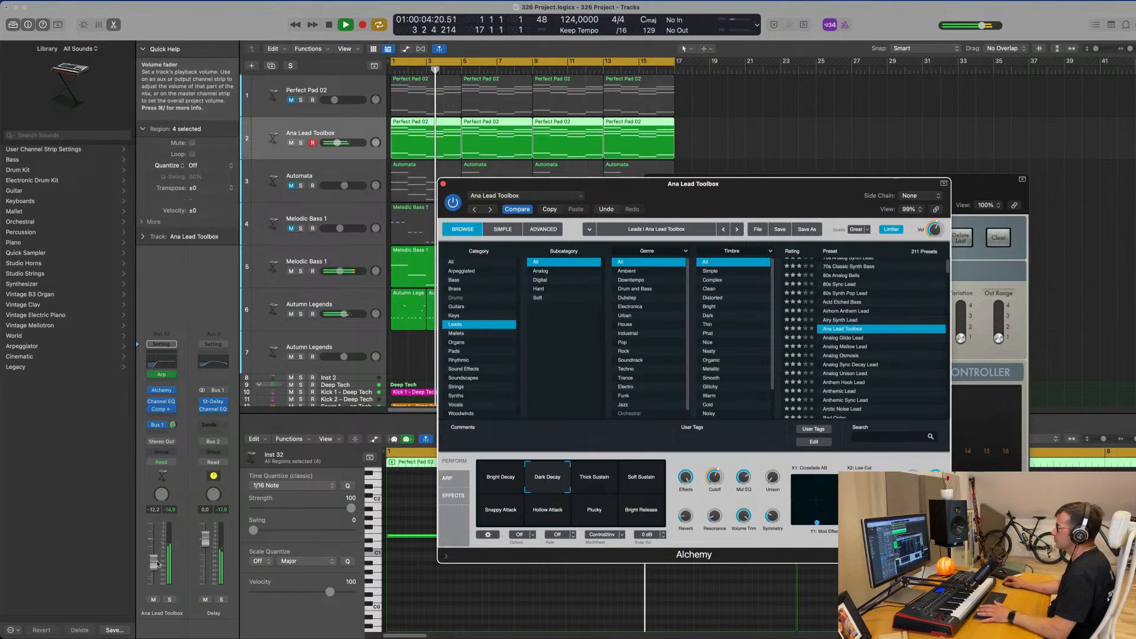
drag(158, 564, 157, 564)
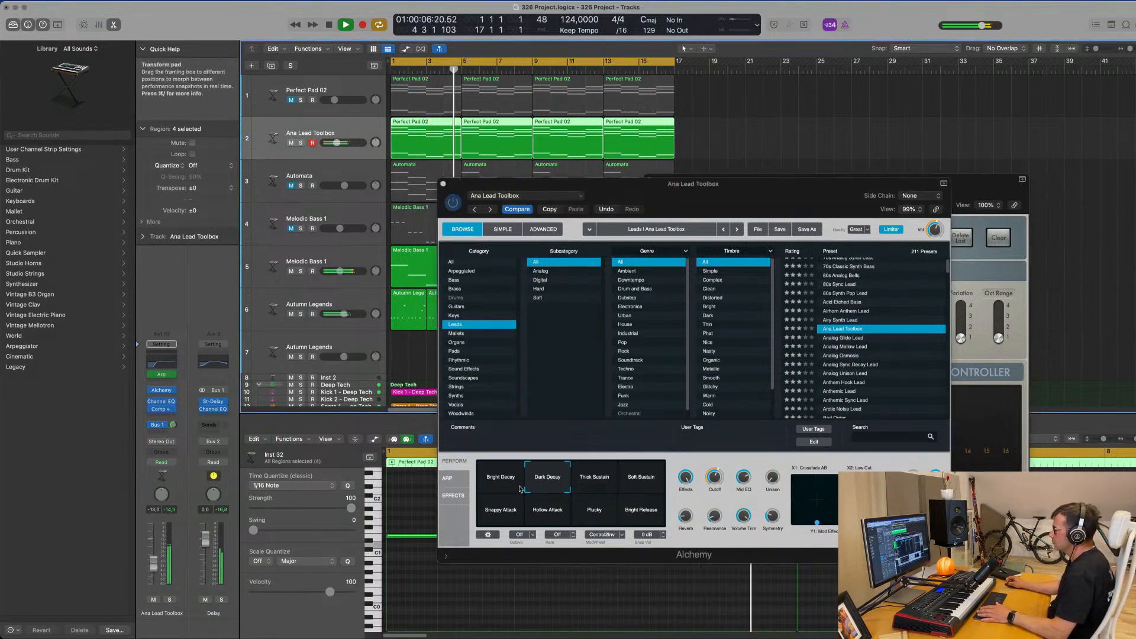
Audition the Thick Sustain, Soft Sustain, Snappy Attack, Plucky and Bright Release snapshots during playback, ending on Hollow Attack.
click(588, 482)
click(632, 479)
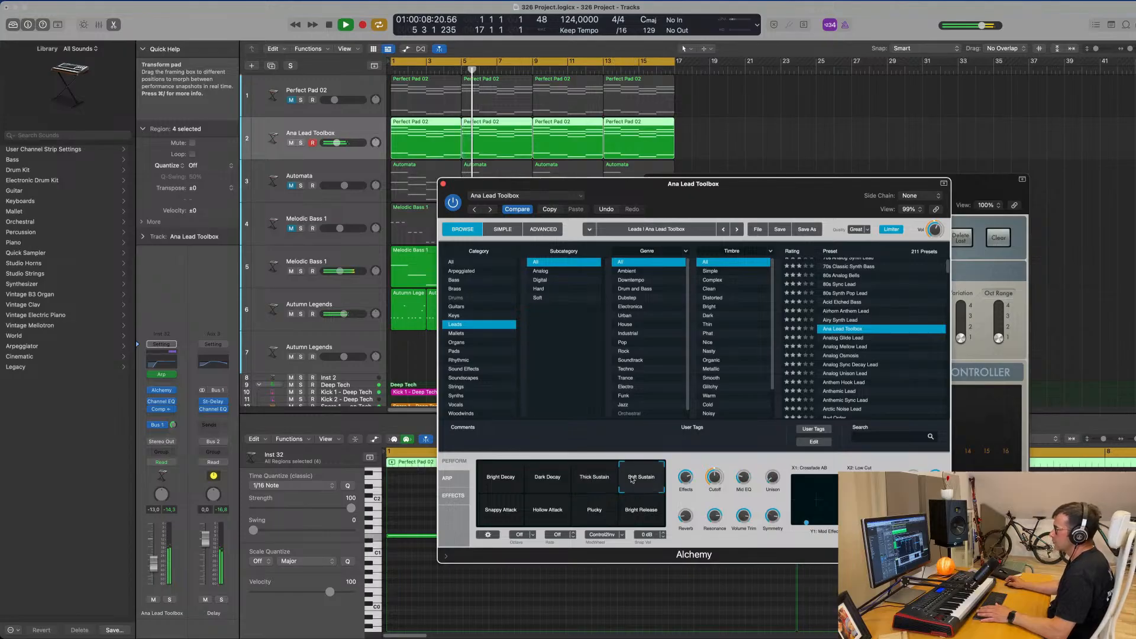
click(507, 510)
click(541, 513)
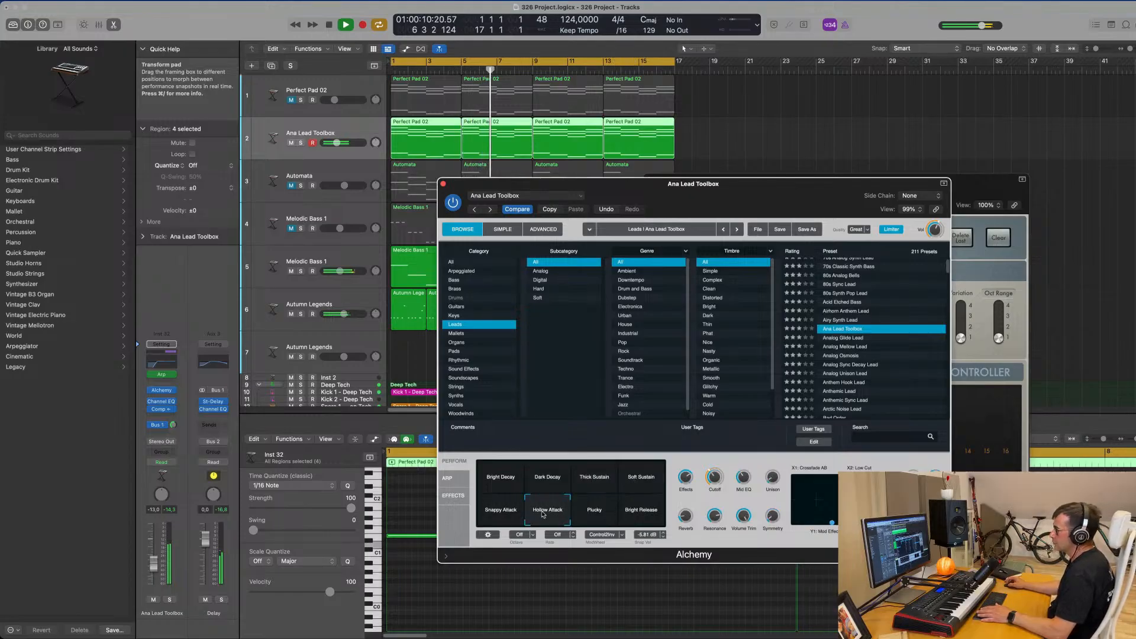
click(599, 515)
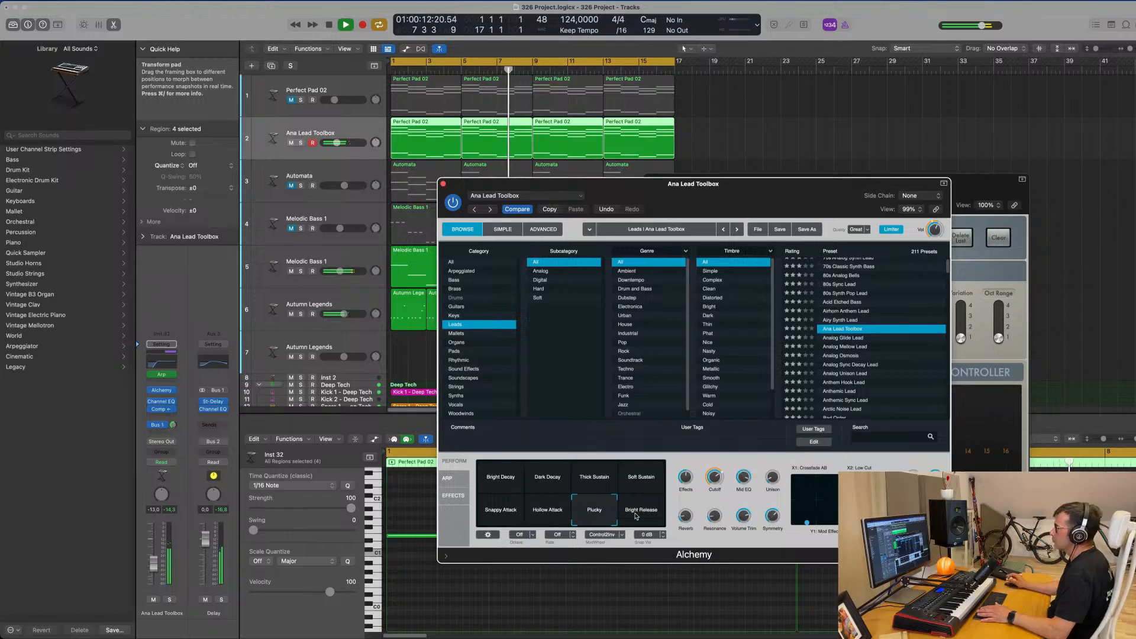
click(641, 515)
click(540, 519)
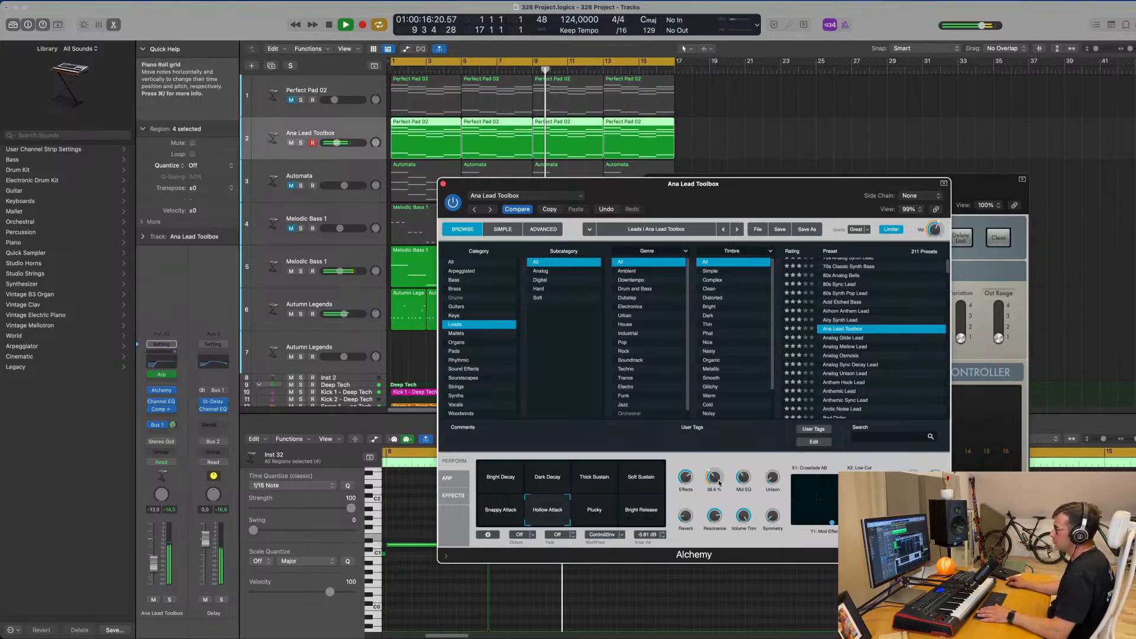
Compare the Bright Decay snapshot, return the lead sound to Dark Decay, and set the track's volume to -13.2 dB during playback.
key(space)
key(space)
mouse_move(153, 563)
mouse_down()
mouse_move(154, 580)
mouse_move(154, 565)
mouse_up()
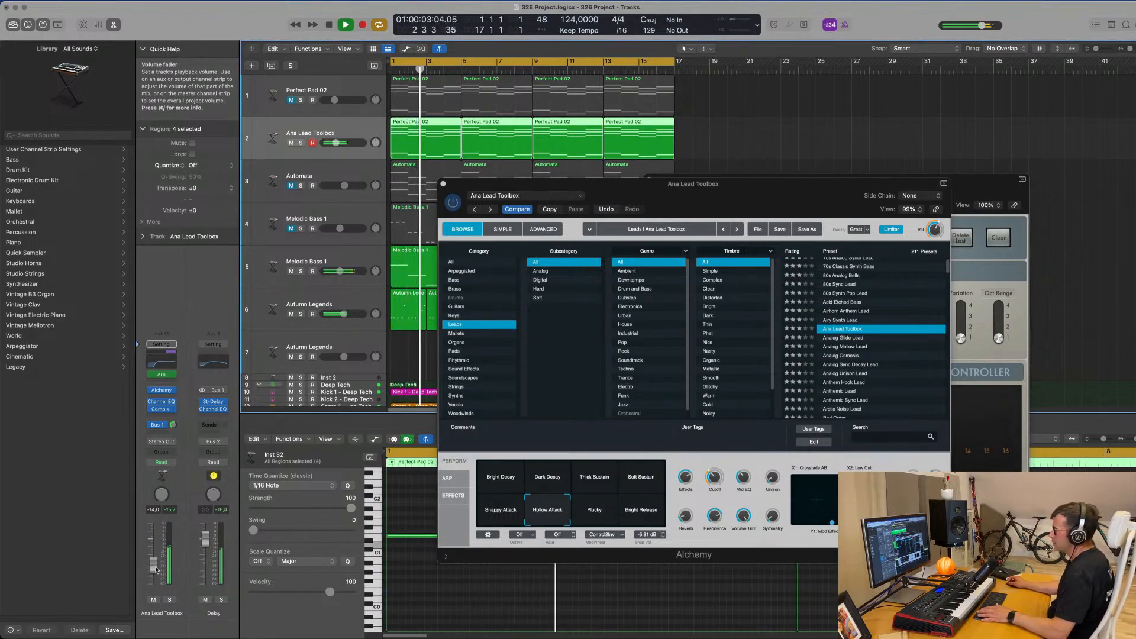
click(492, 483)
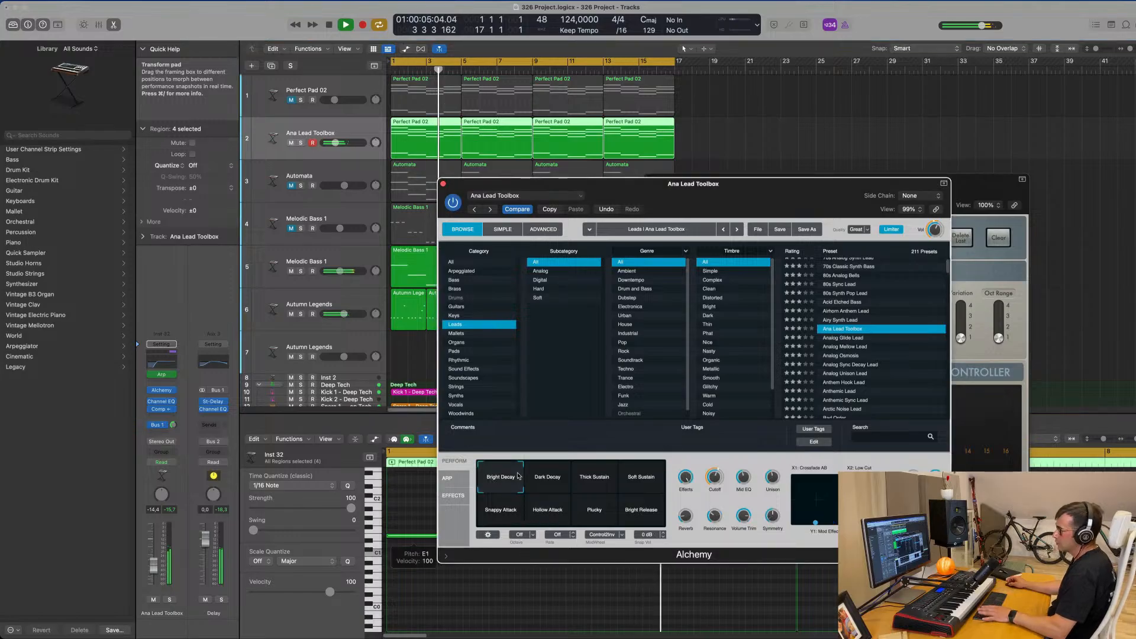
click(547, 479)
drag(154, 567, 154, 566)
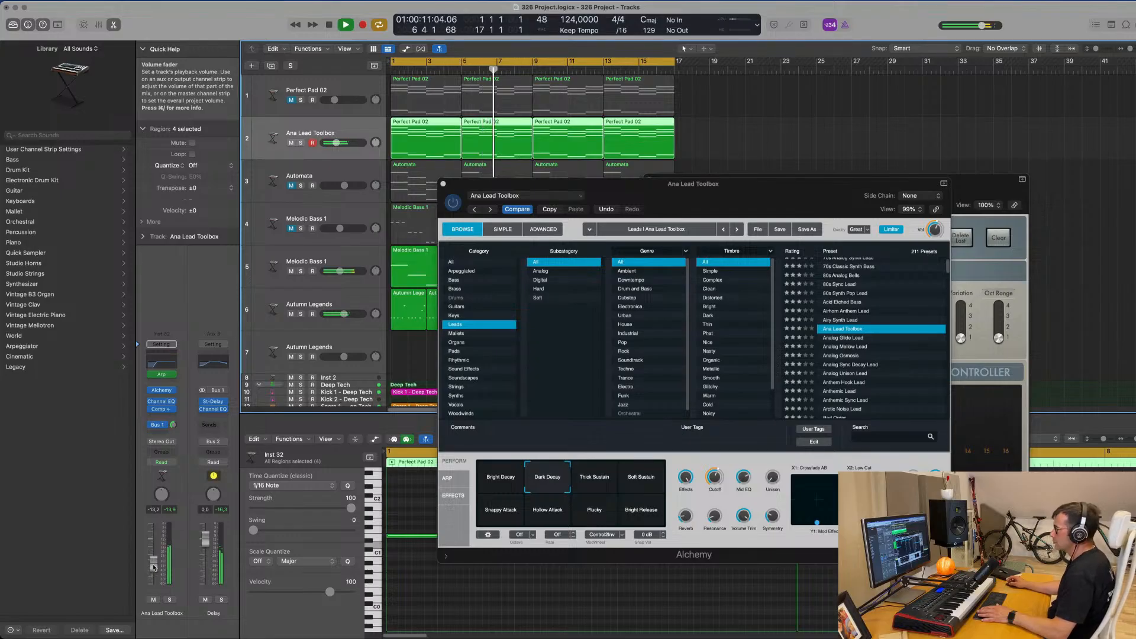
Deselect the regions and close the Alchemy and Arpeggiator windows of the Ana Lead Toolbox track.
drag(751, 192, 845, 180)
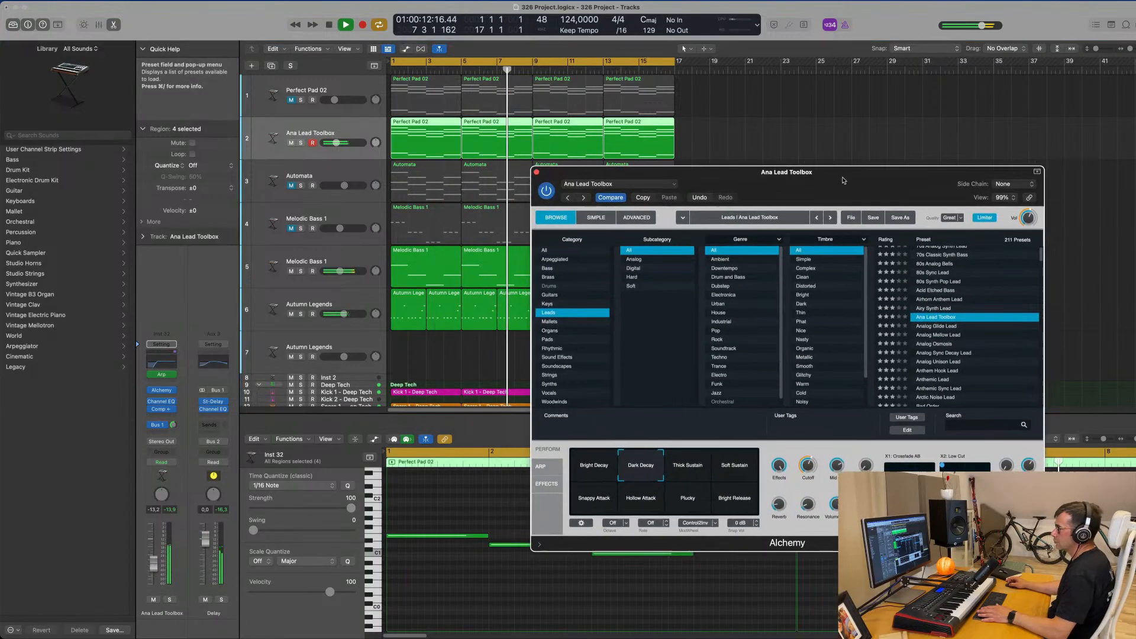
click(779, 127)
click(536, 172)
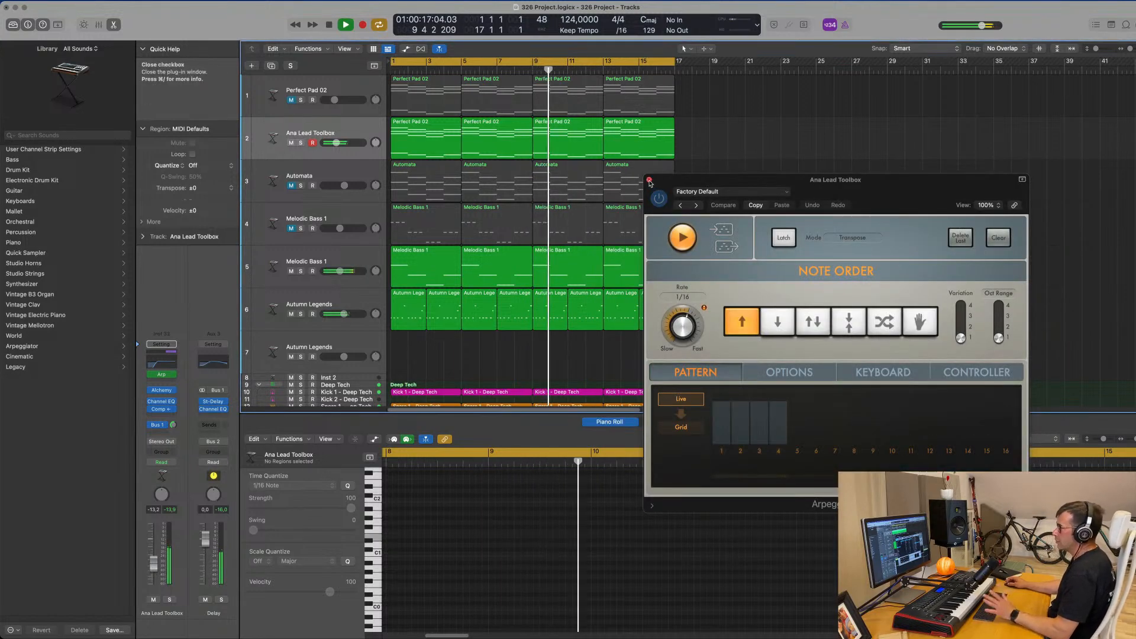
key(super+w)
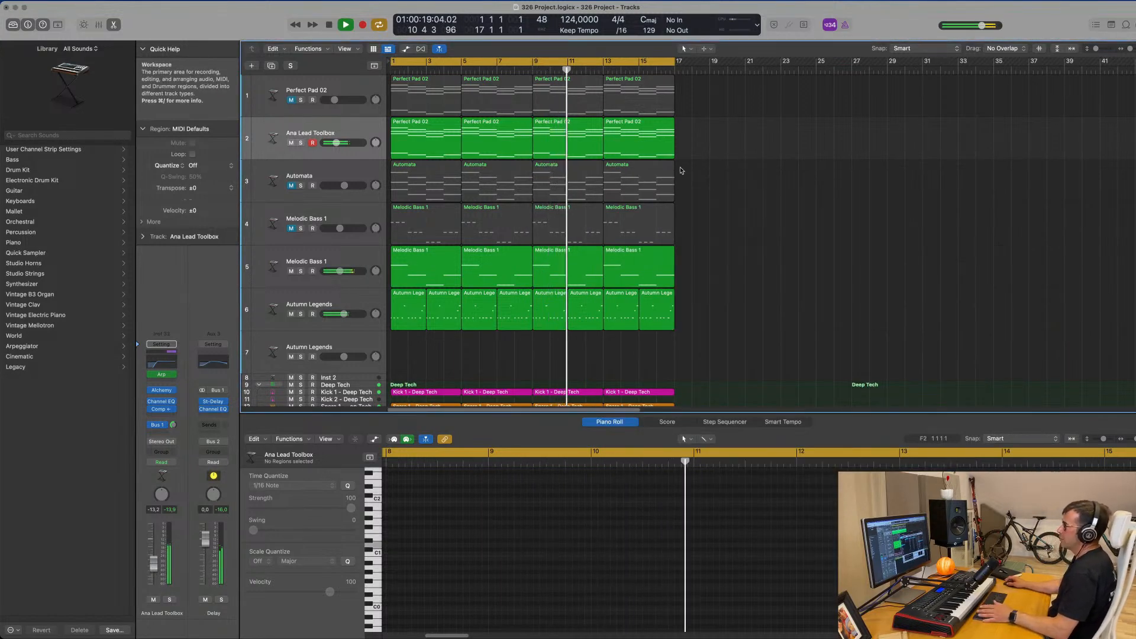